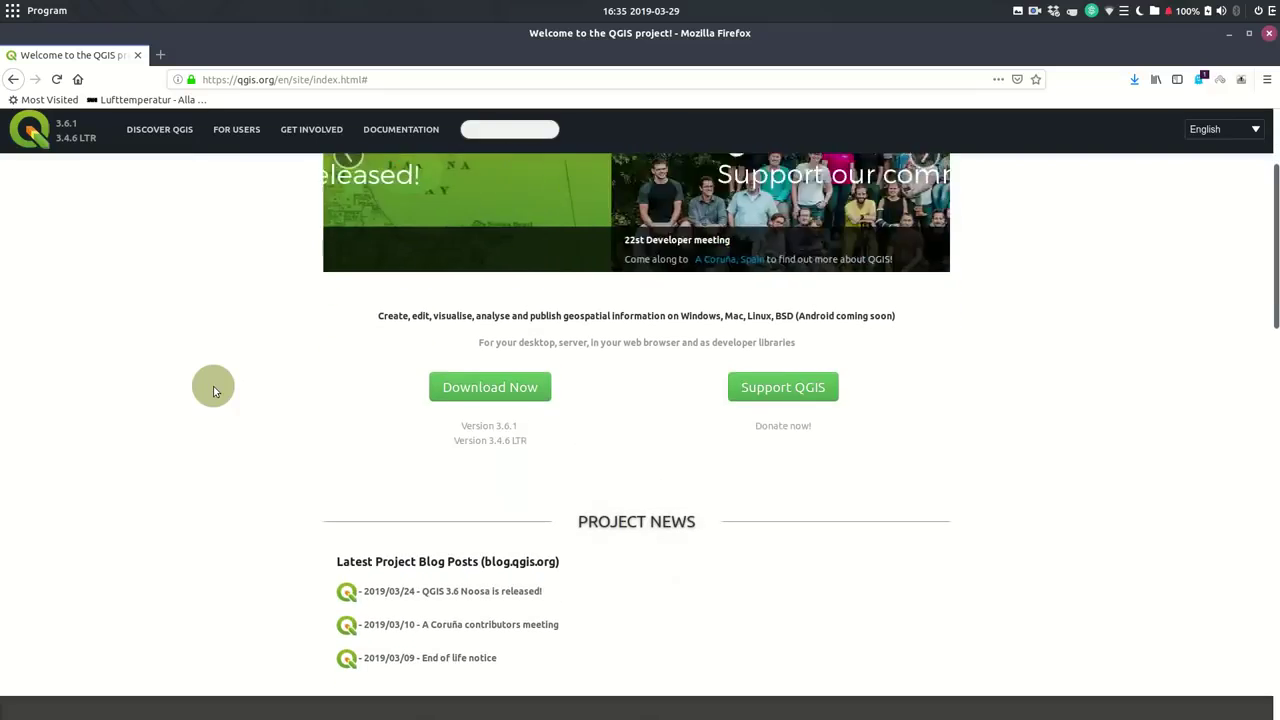
Look through the QGIS project home page from the download section down to the sponsors and footer
{"action": "scroll", "coordinate": [213, 386], "scroll_direction": "down", "scroll_amount": 3}
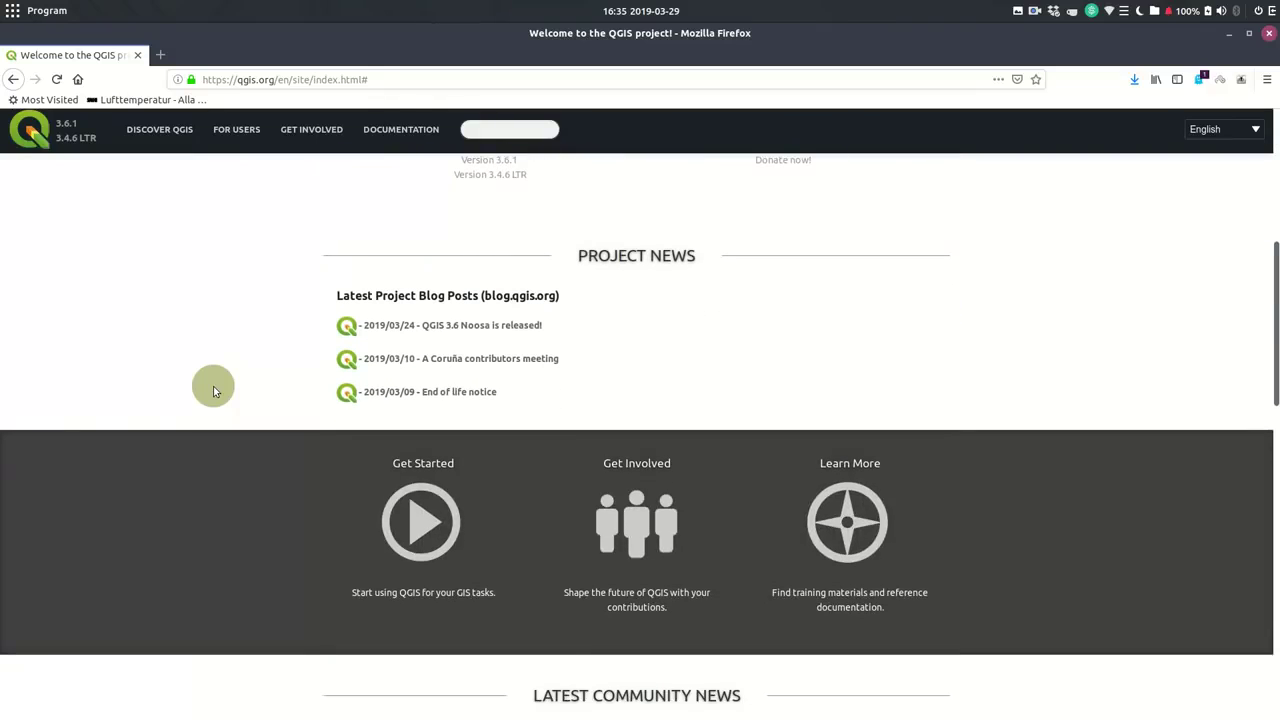
{"action": "scroll", "coordinate": [213, 386], "scroll_direction": "down", "scroll_amount": 2}
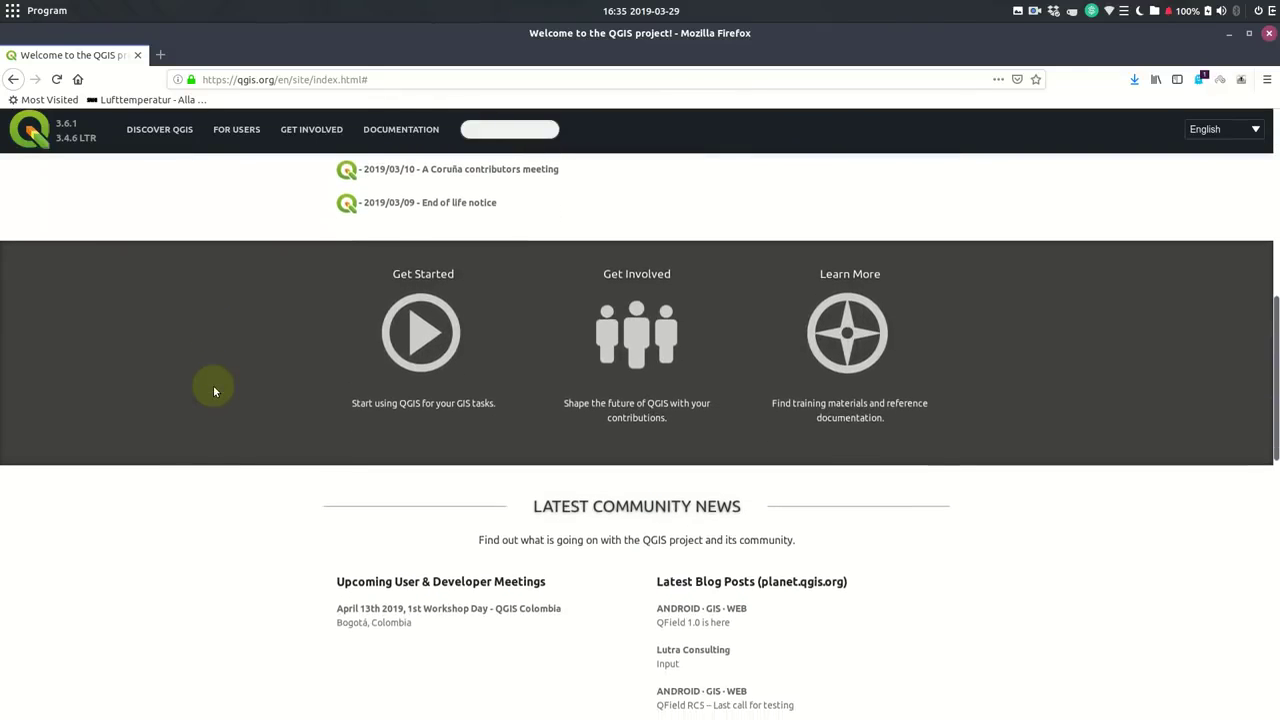
{"action": "scroll", "coordinate": [213, 386], "scroll_direction": "down", "scroll_amount": 2}
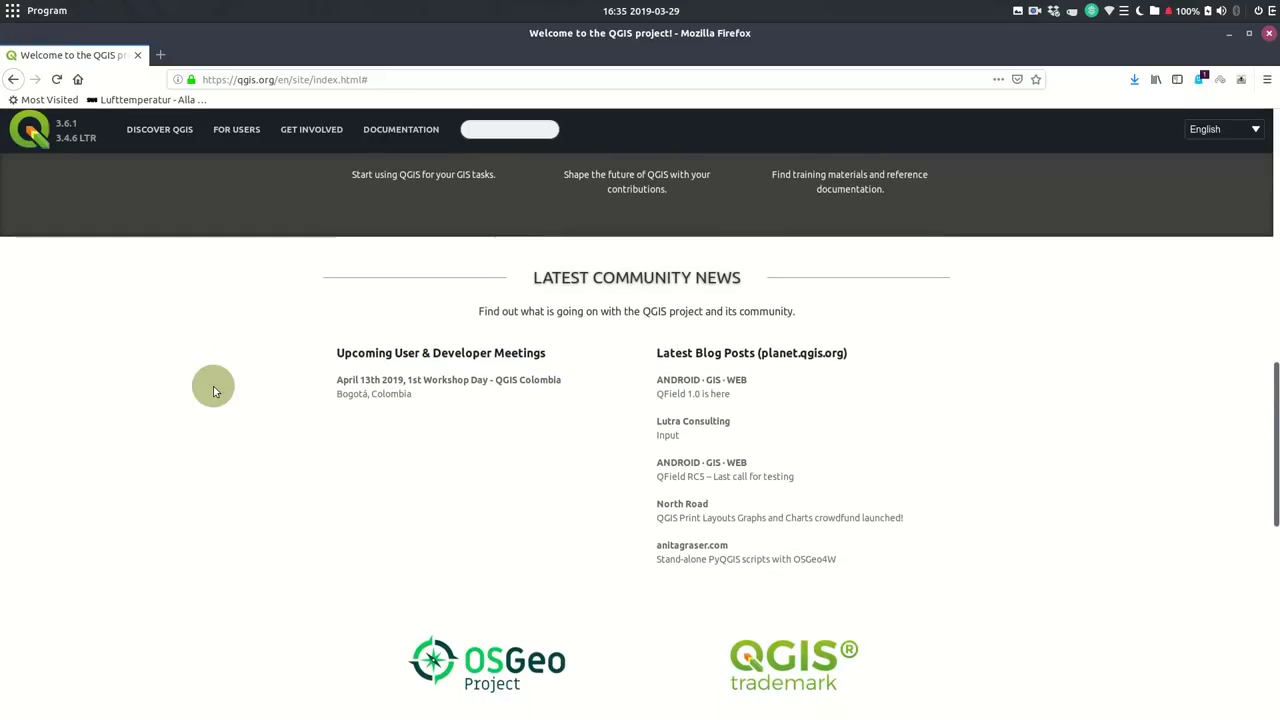
{"action": "scroll", "coordinate": [213, 386], "scroll_direction": "down", "scroll_amount": 2}
{"action": "scroll", "coordinate": [213, 390], "scroll_direction": "down", "scroll_amount": 1}
{"action": "scroll", "coordinate": [213, 390], "scroll_direction": "down", "scroll_amount": 2}
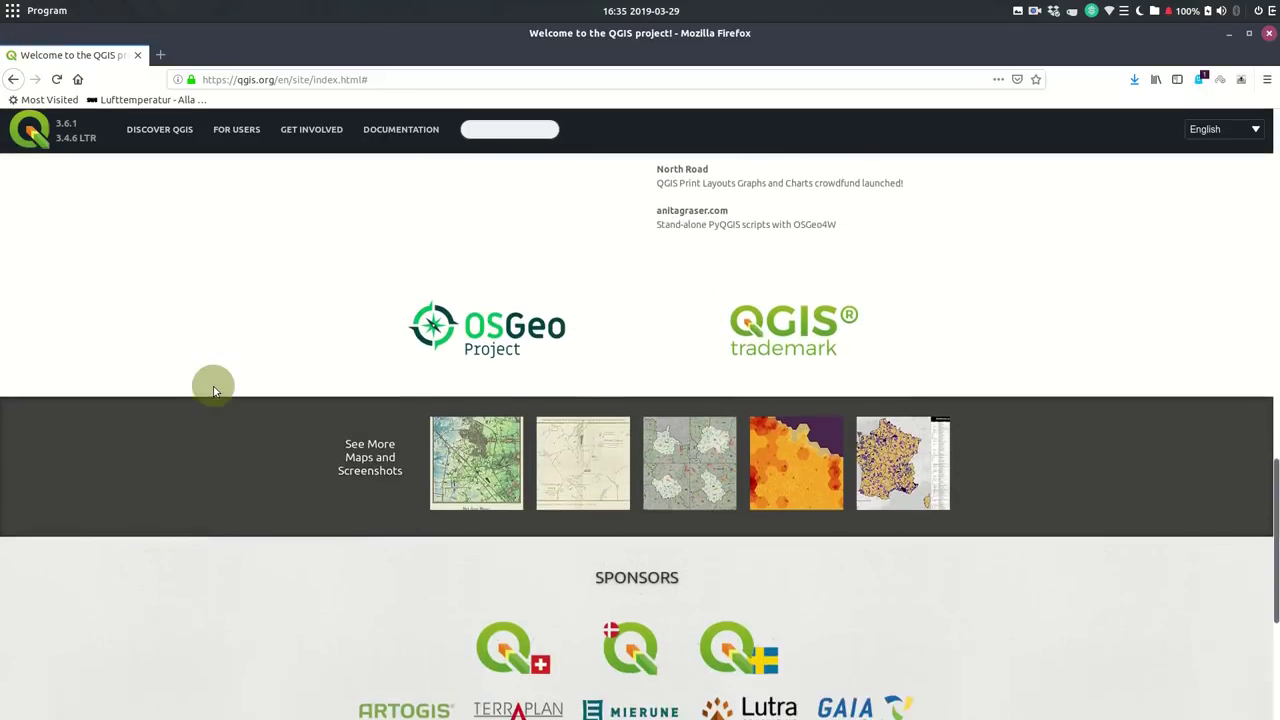
{"action": "scroll", "coordinate": [213, 391], "scroll_direction": "down", "scroll_amount": 2}
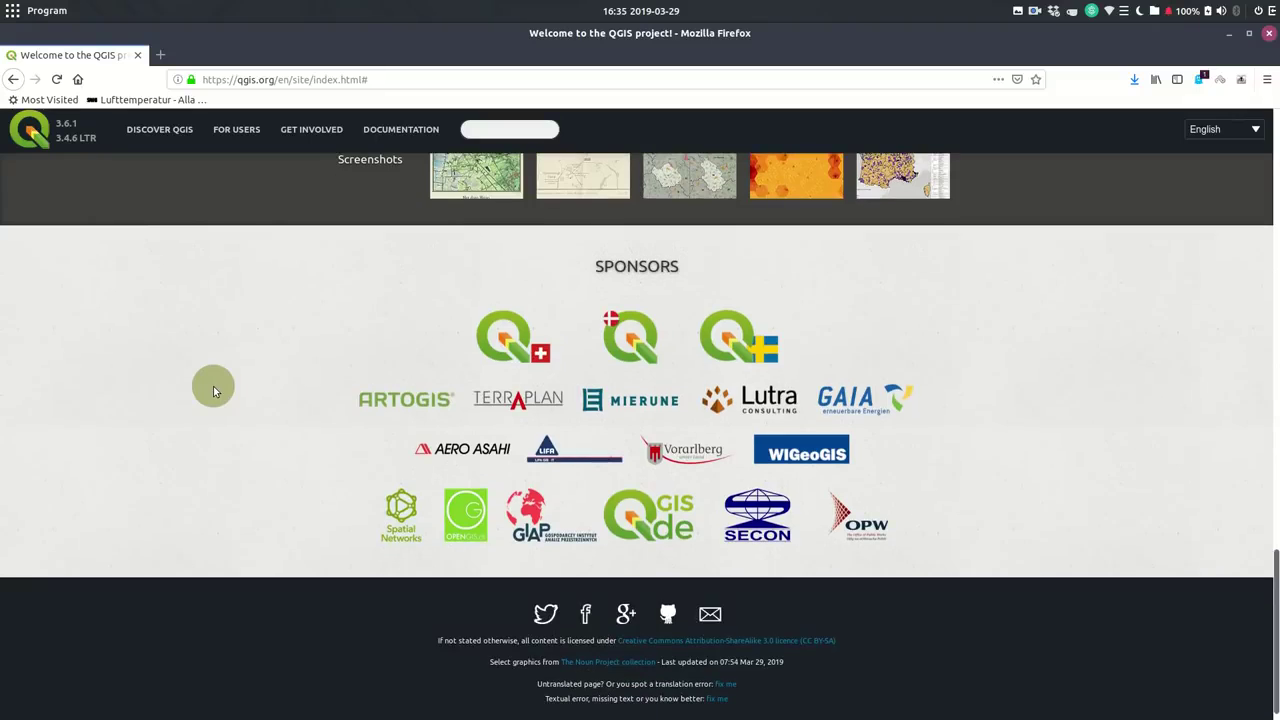
Switch from the browser to QGIS and load the built-in world map by entering "world" as the coordinate
{"action": "left_click", "coordinate": [1230, 36]}
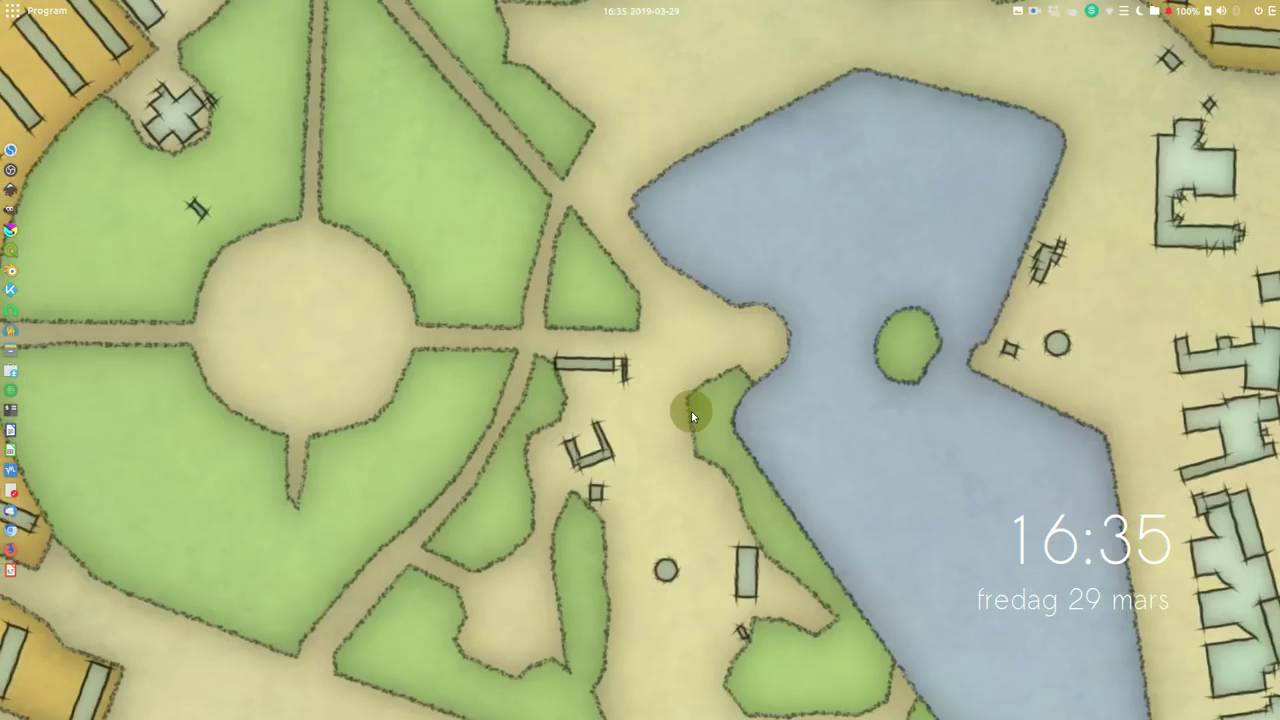
{"action": "left_click", "coordinate": [16, 254]}
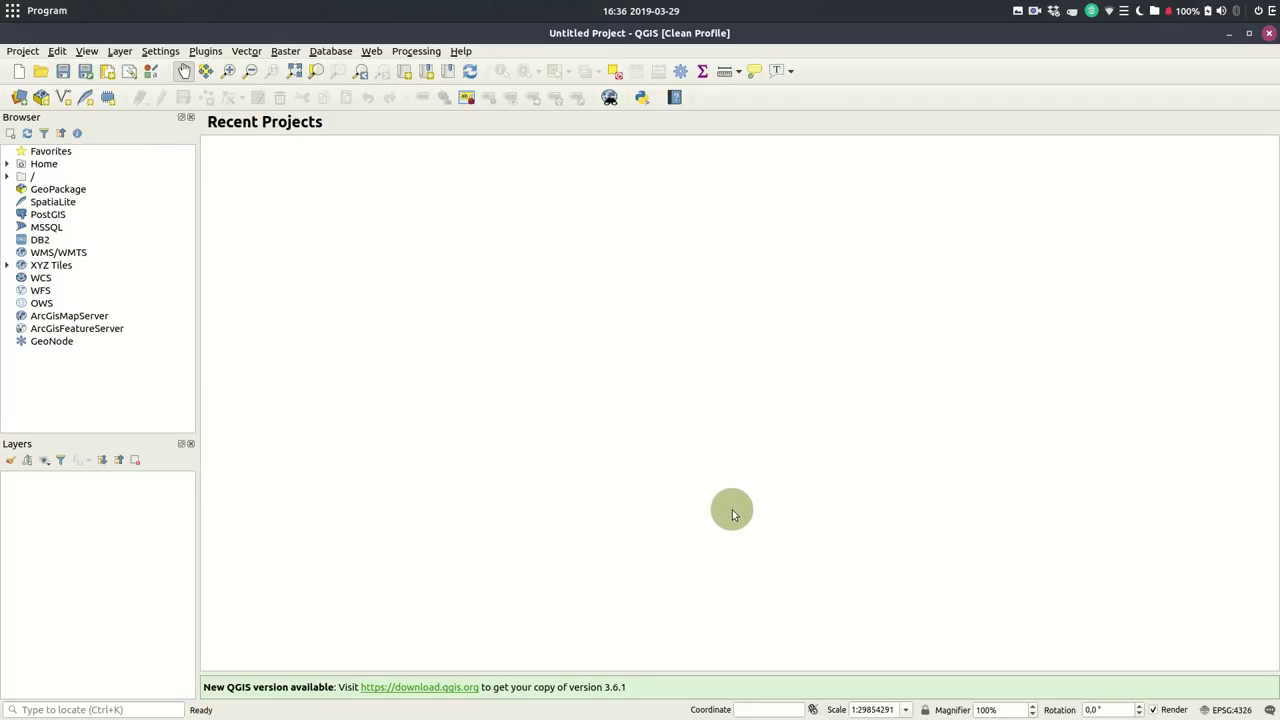
{"action": "left_click", "coordinate": [766, 709]}
{"action": "left_click", "coordinate": [793, 680]}
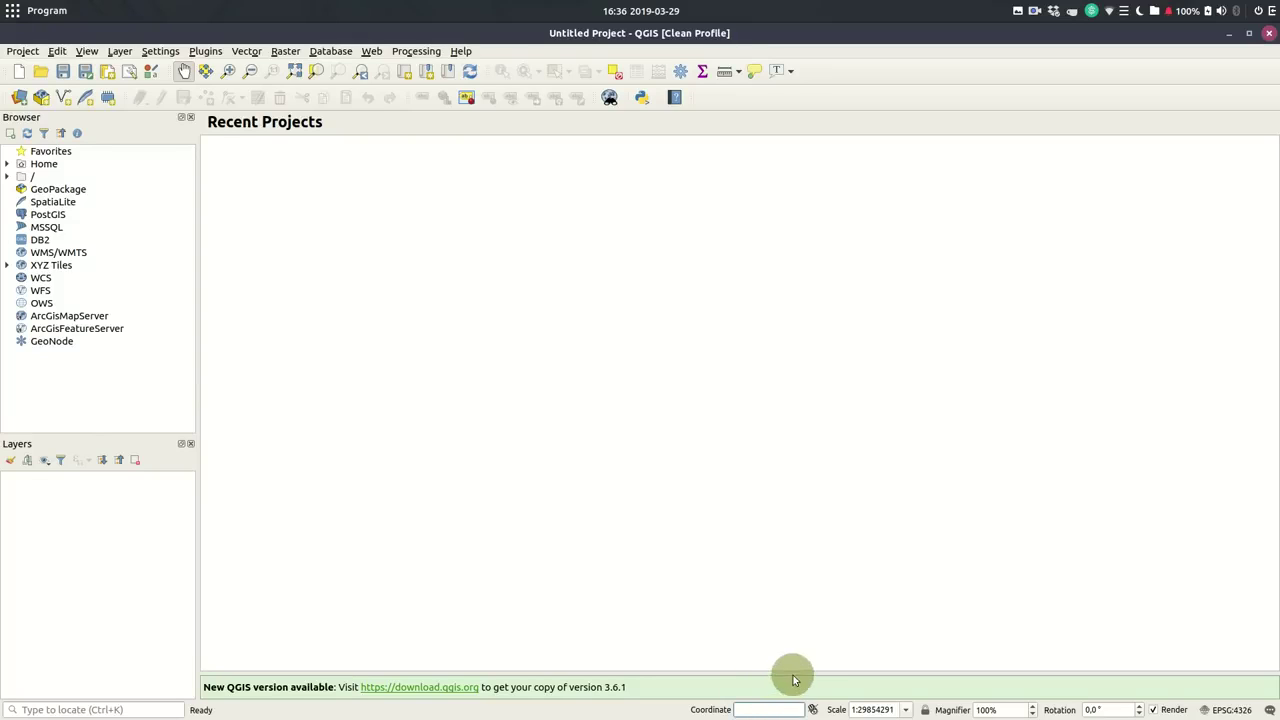
{"action": "type", "text": "world"}
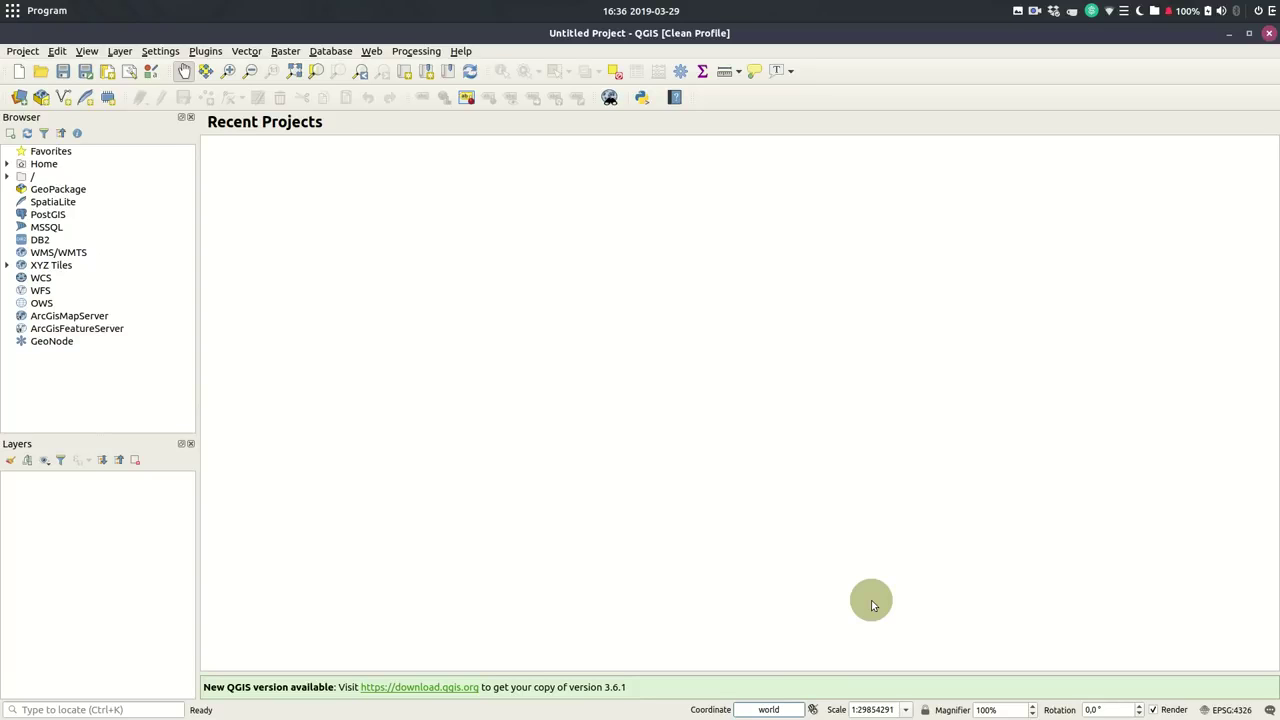
{"action": "key", "text": "Return"}
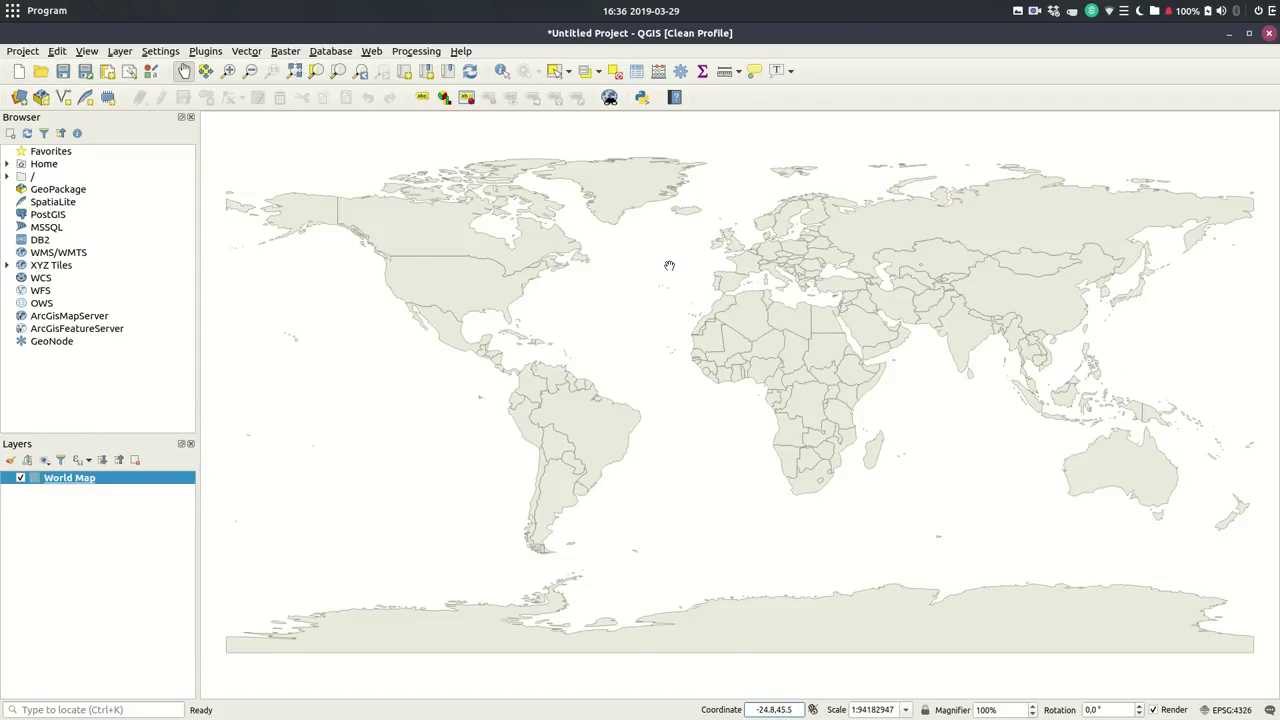
Explore the world map at different scales, examine Europe and the Mediterranean up close, and return to the full extent
{"action": "scroll", "coordinate": [733, 298], "scroll_direction": "down", "scroll_amount": 1}
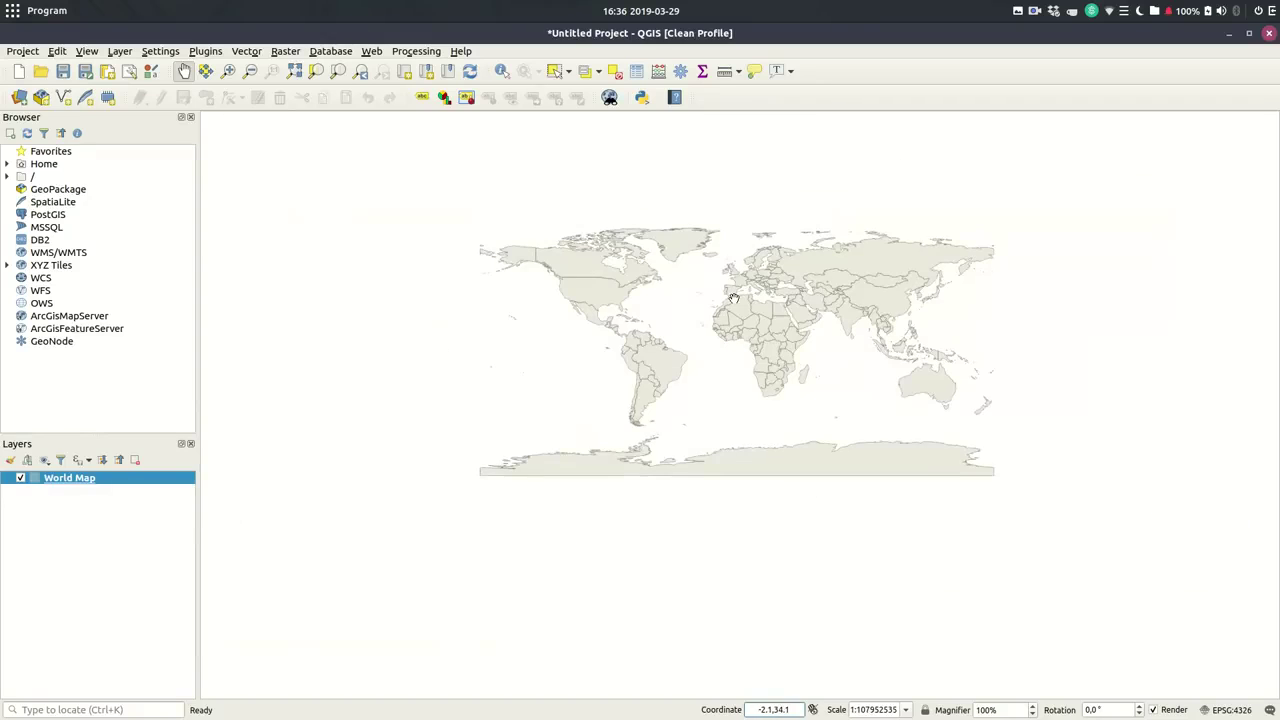
{"action": "scroll", "coordinate": [733, 298], "scroll_direction": "up", "scroll_amount": 3}
{"action": "scroll", "coordinate": [733, 298], "scroll_direction": "down", "scroll_amount": 2}
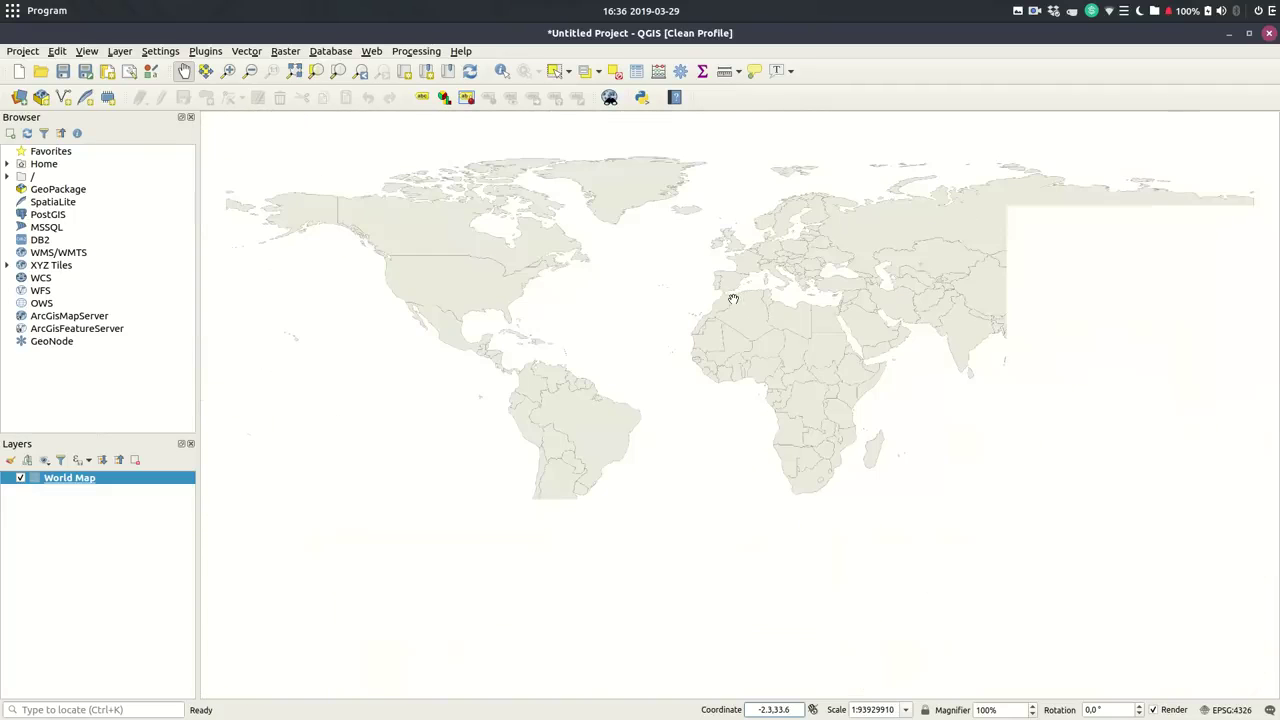
{"action": "scroll", "coordinate": [790, 282], "scroll_direction": "up", "scroll_amount": 1}
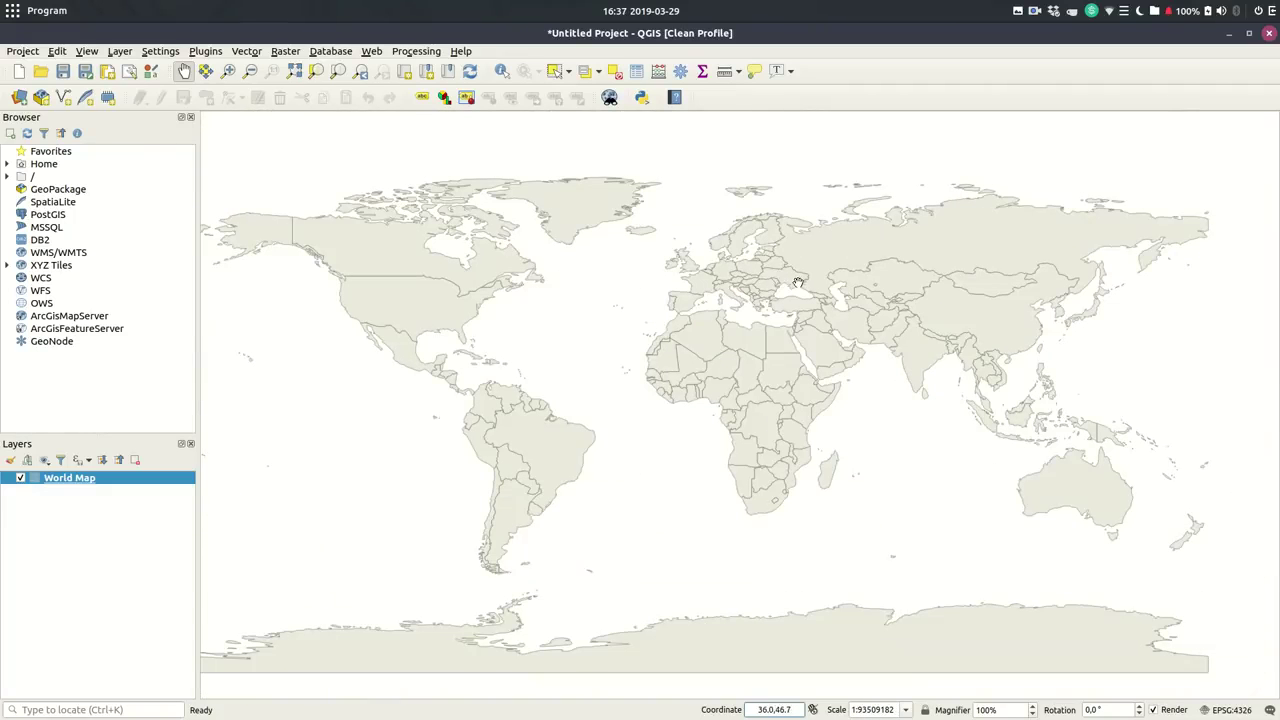
{"action": "scroll", "coordinate": [752, 297], "scroll_direction": "up", "scroll_amount": 1}
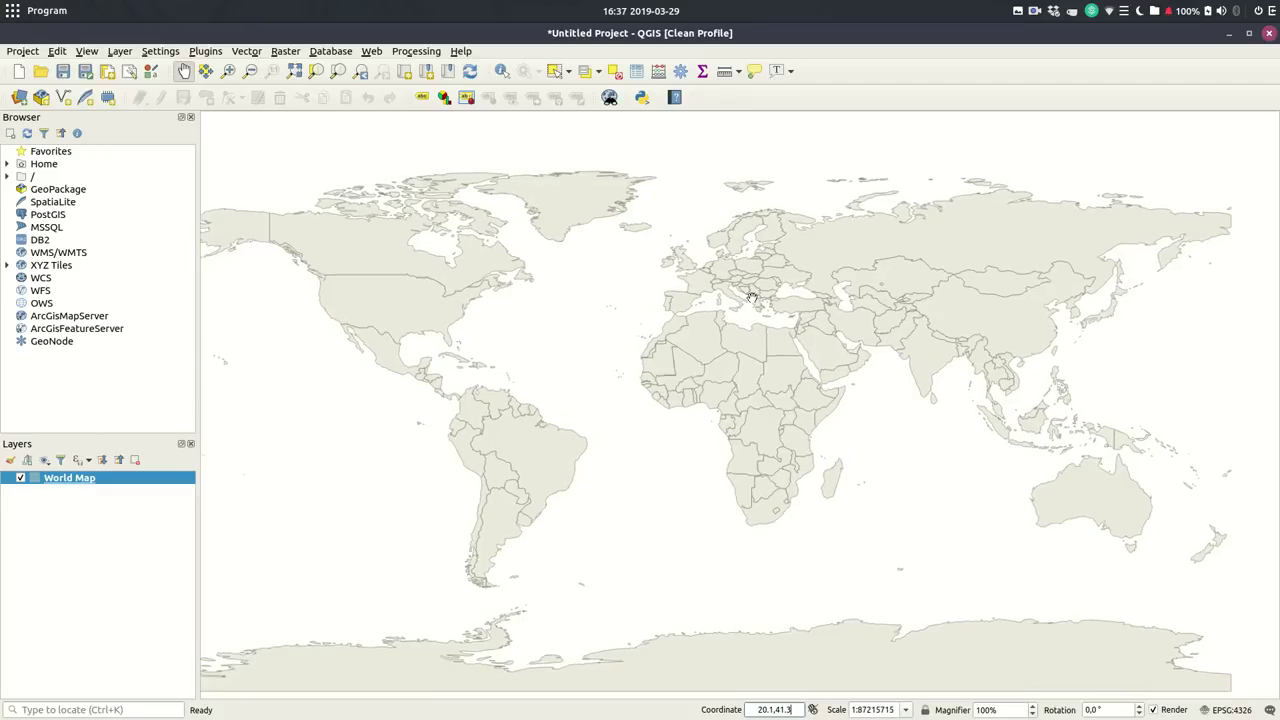
{"action": "scroll", "coordinate": [752, 297], "scroll_direction": "up", "scroll_amount": 2}
{"action": "scroll", "coordinate": [752, 297], "scroll_direction": "up", "scroll_amount": 2}
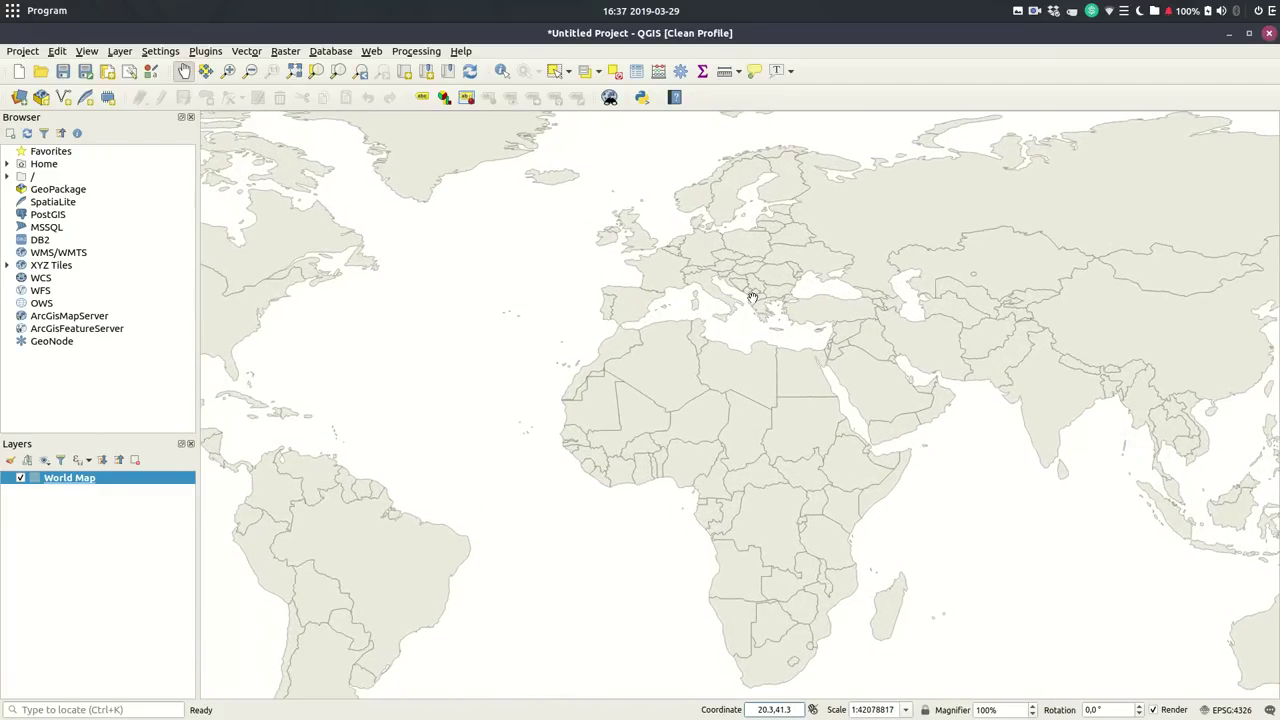
{"action": "scroll", "coordinate": [752, 297], "scroll_direction": "down", "scroll_amount": 1}
{"action": "scroll", "coordinate": [752, 297], "scroll_direction": "up", "scroll_amount": 1}
{"action": "scroll", "coordinate": [752, 297], "scroll_direction": "down", "scroll_amount": 1}
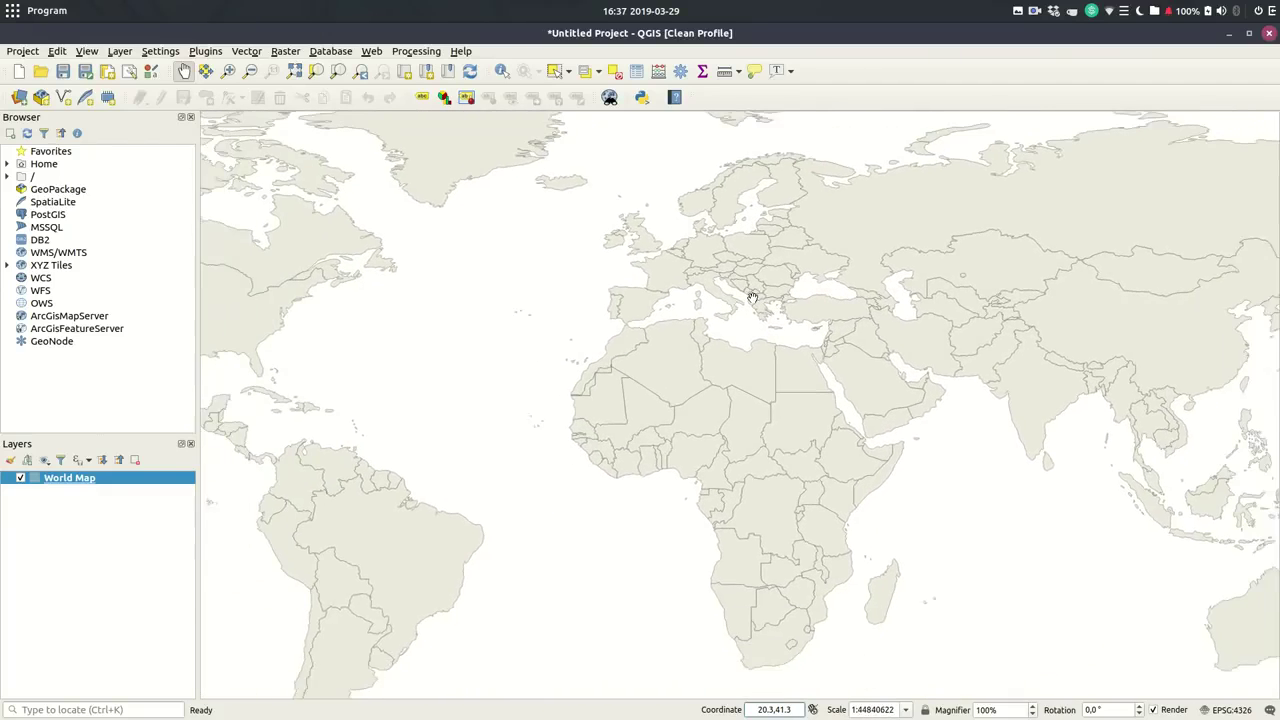
{"action": "scroll", "coordinate": [752, 297], "scroll_direction": "up", "scroll_amount": 3}
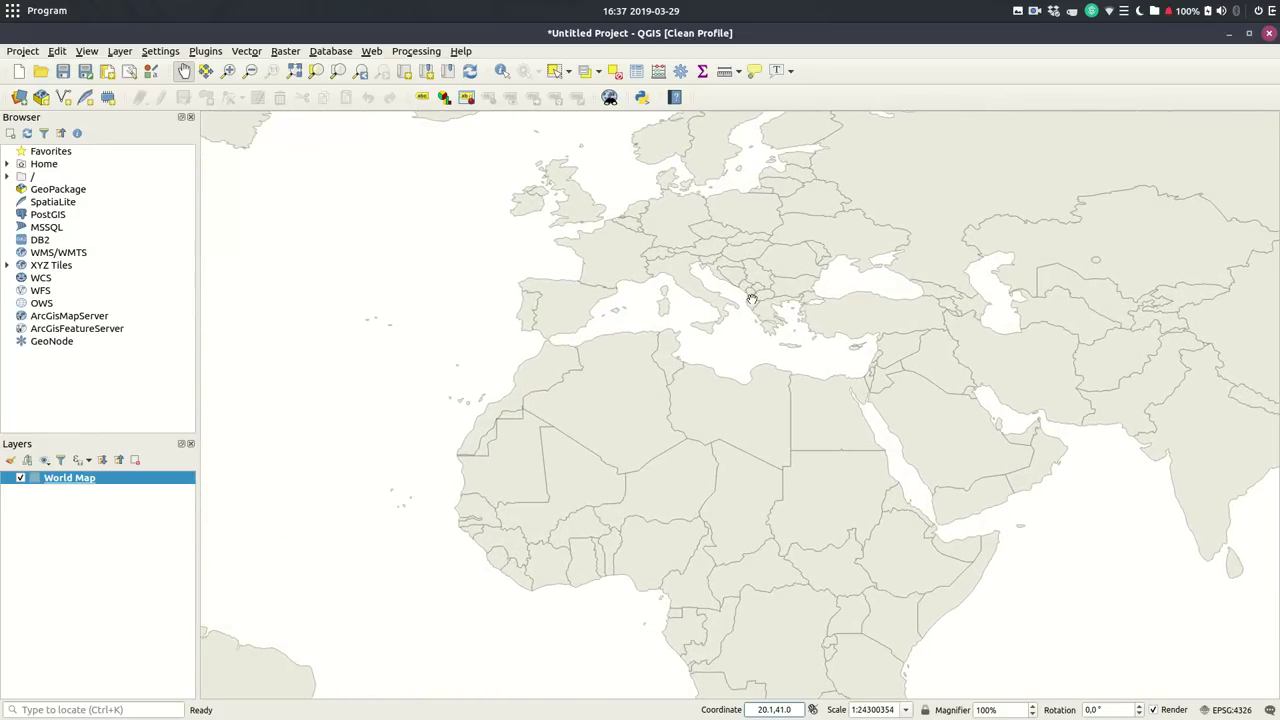
{"action": "left_click_drag", "start_coordinate": [755, 296], "coordinate": [598, 303]}
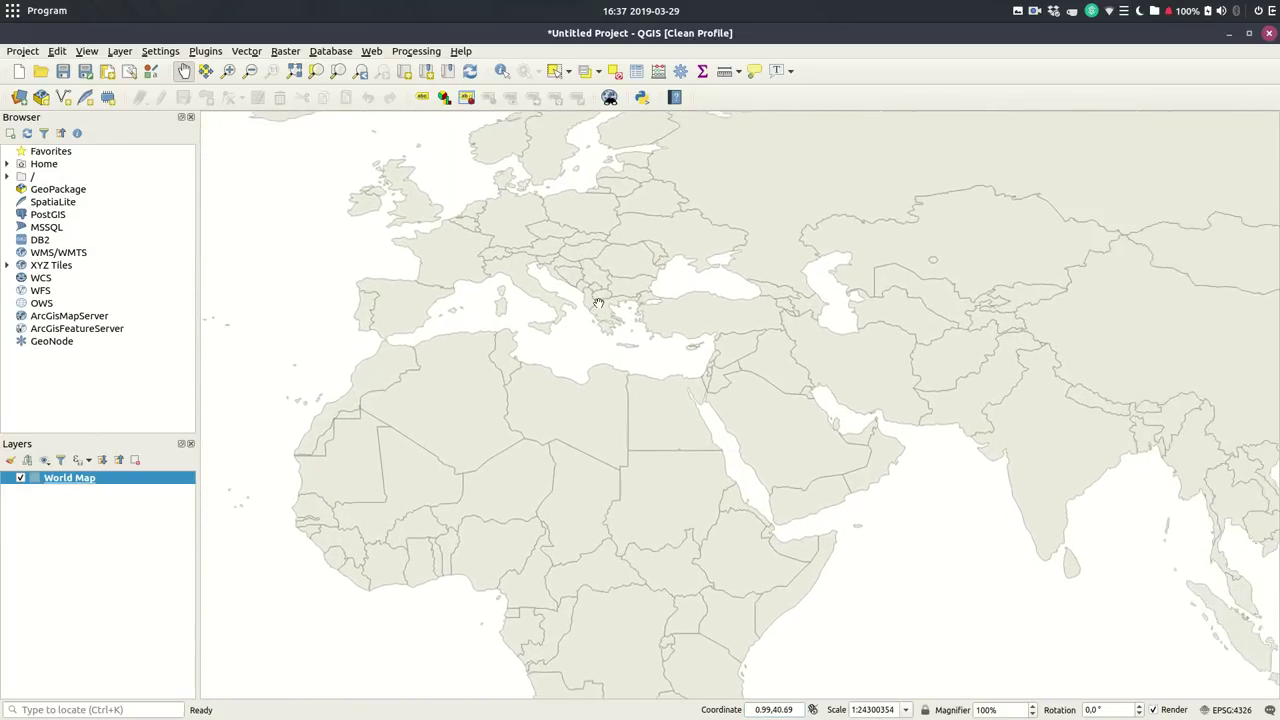
{"action": "scroll", "coordinate": [610, 305], "scroll_direction": "up", "scroll_amount": 2}
{"action": "scroll", "coordinate": [889, 297], "scroll_direction": "up", "scroll_amount": 2}
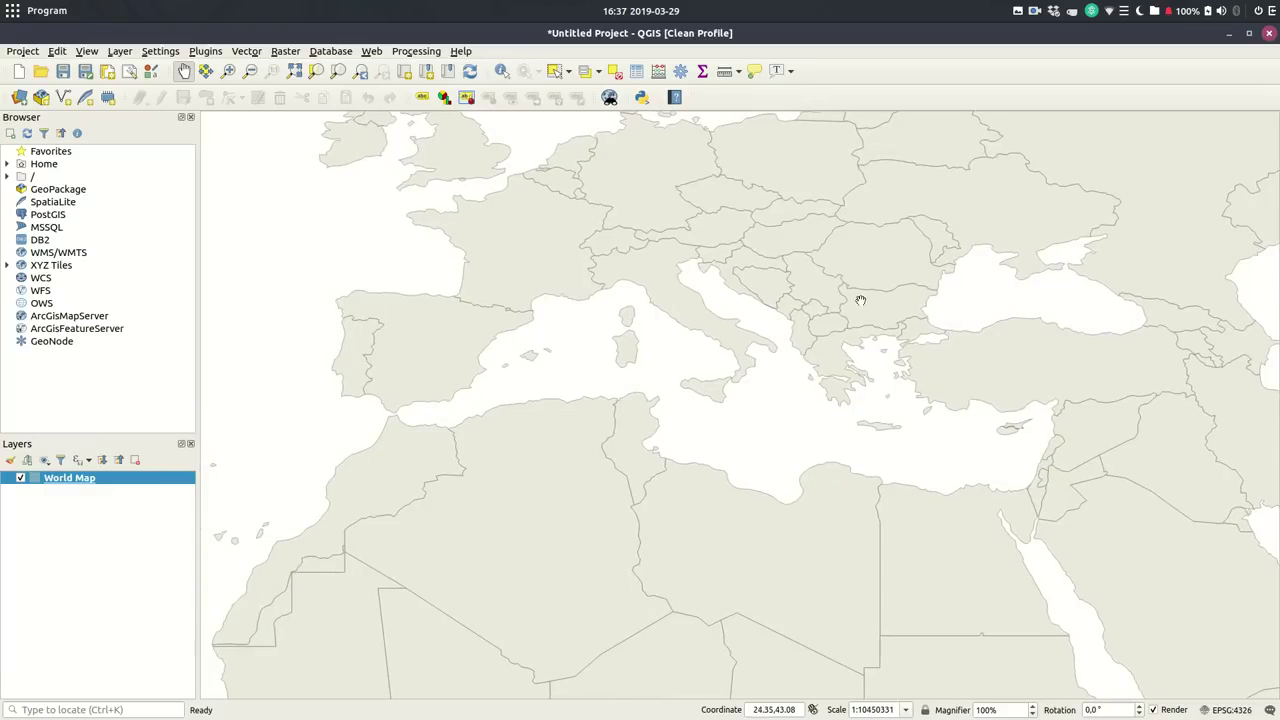
{"action": "left_click_drag", "start_coordinate": [594, 294], "coordinate": [632, 403]}
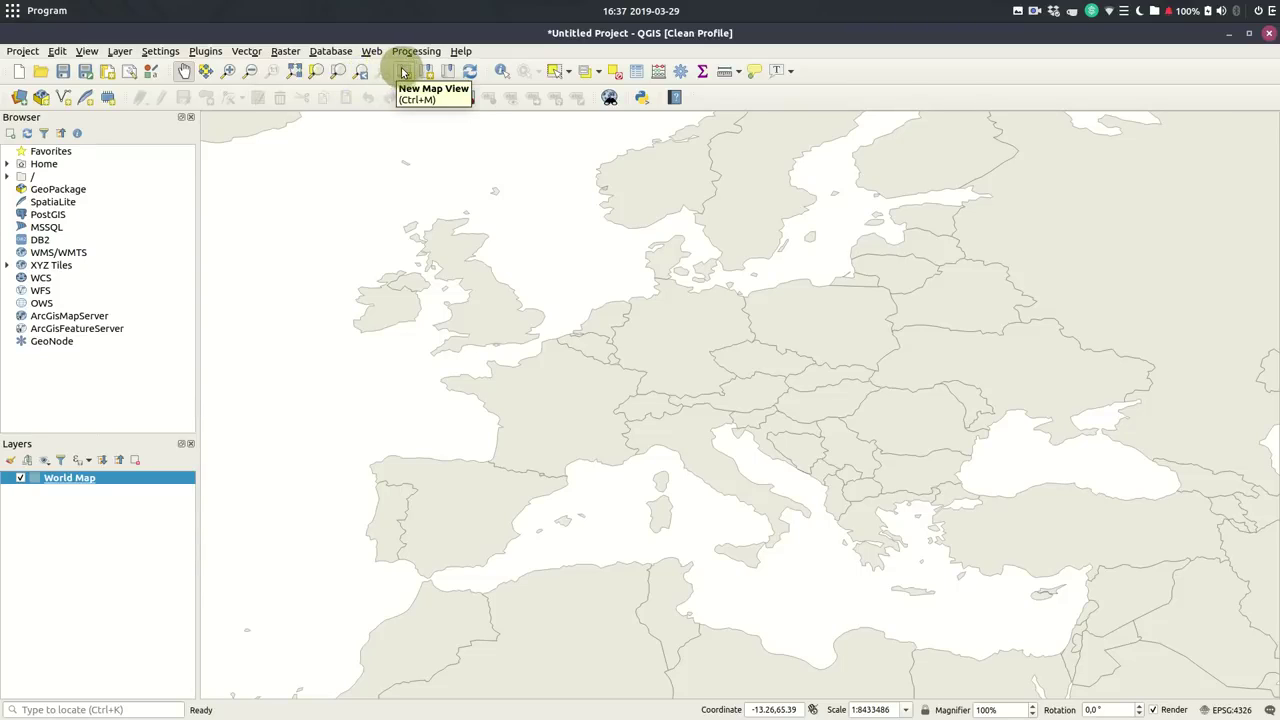
{"action": "left_click", "coordinate": [294, 72]}
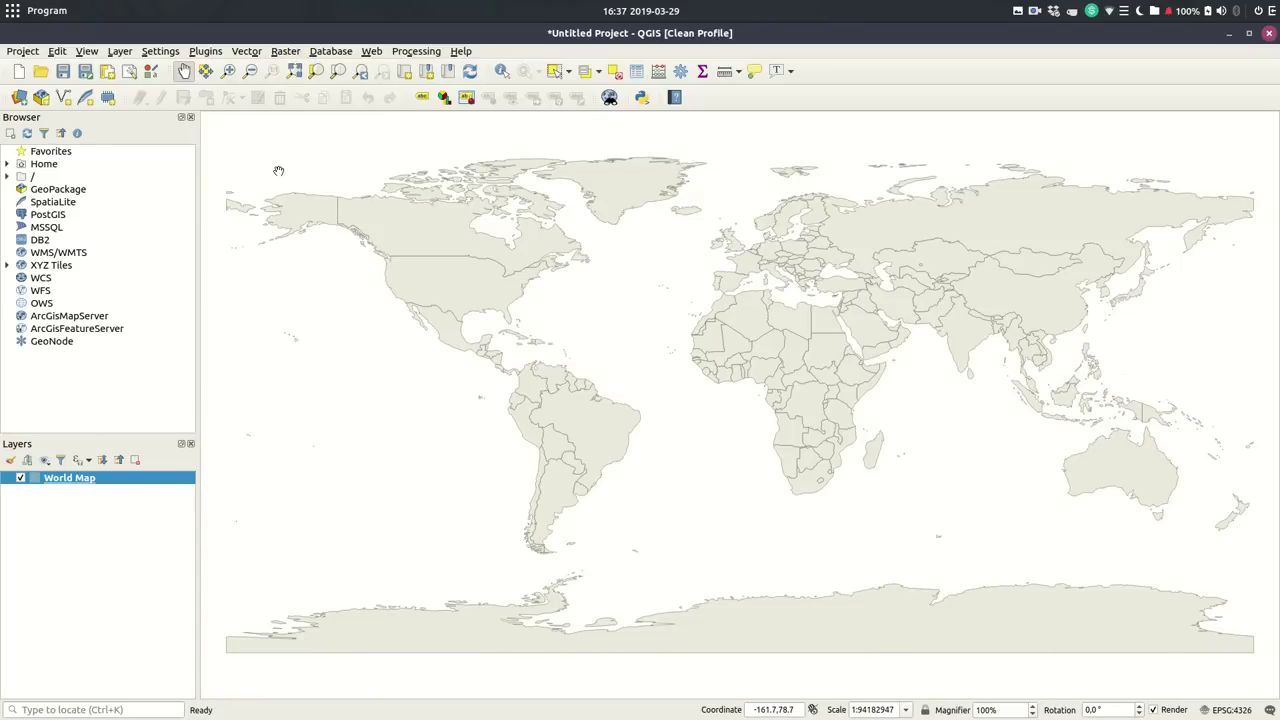
{"action": "key", "text": "ctrl+shift+f"}
Set the project's coordinate reference system to WGS 84 / Pseudo-Mercator (EPSG:3857)
{"action": "left_click", "coordinate": [1234, 709]}
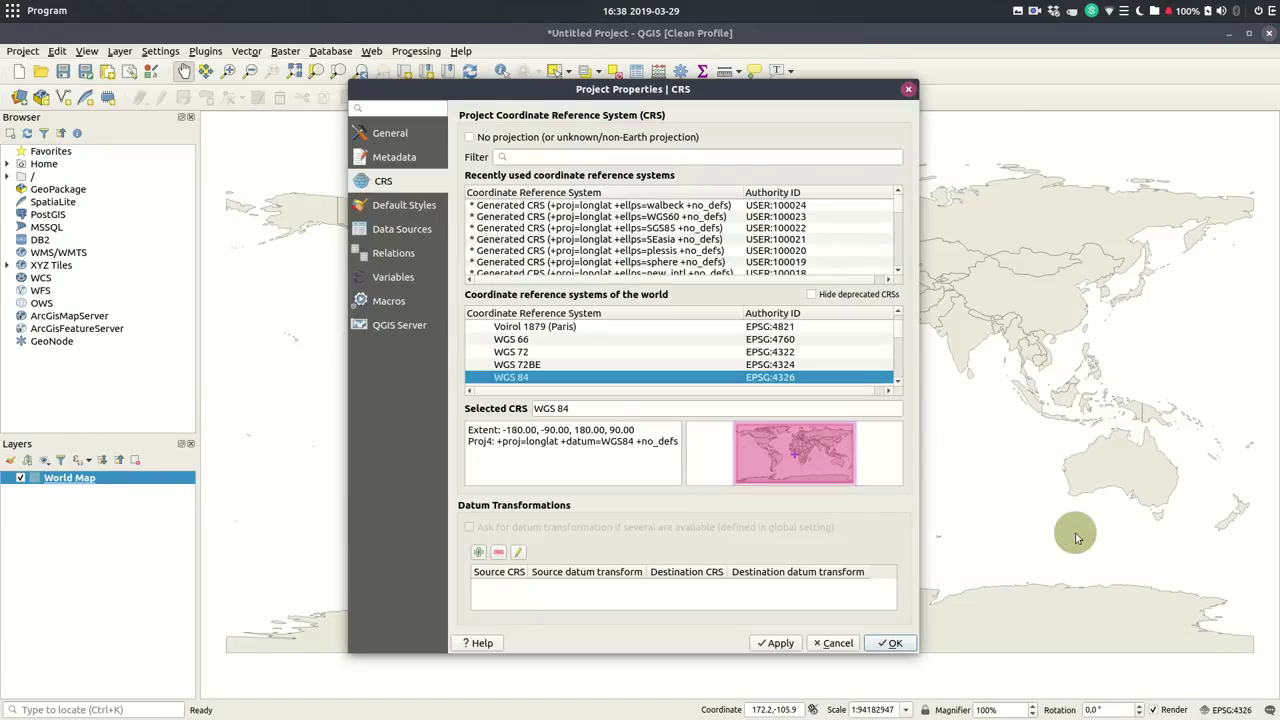
{"action": "left_click", "coordinate": [899, 336]}
{"action": "mouse_move", "coordinate": [899, 336]}
{"action": "left_mouse_down"}
{"action": "mouse_move", "coordinate": [897, 376]}
{"action": "mouse_move", "coordinate": [903, 320]}
{"action": "left_mouse_up"}
{"action": "left_click", "coordinate": [667, 157]}
{"action": "type", "text": "3857"}
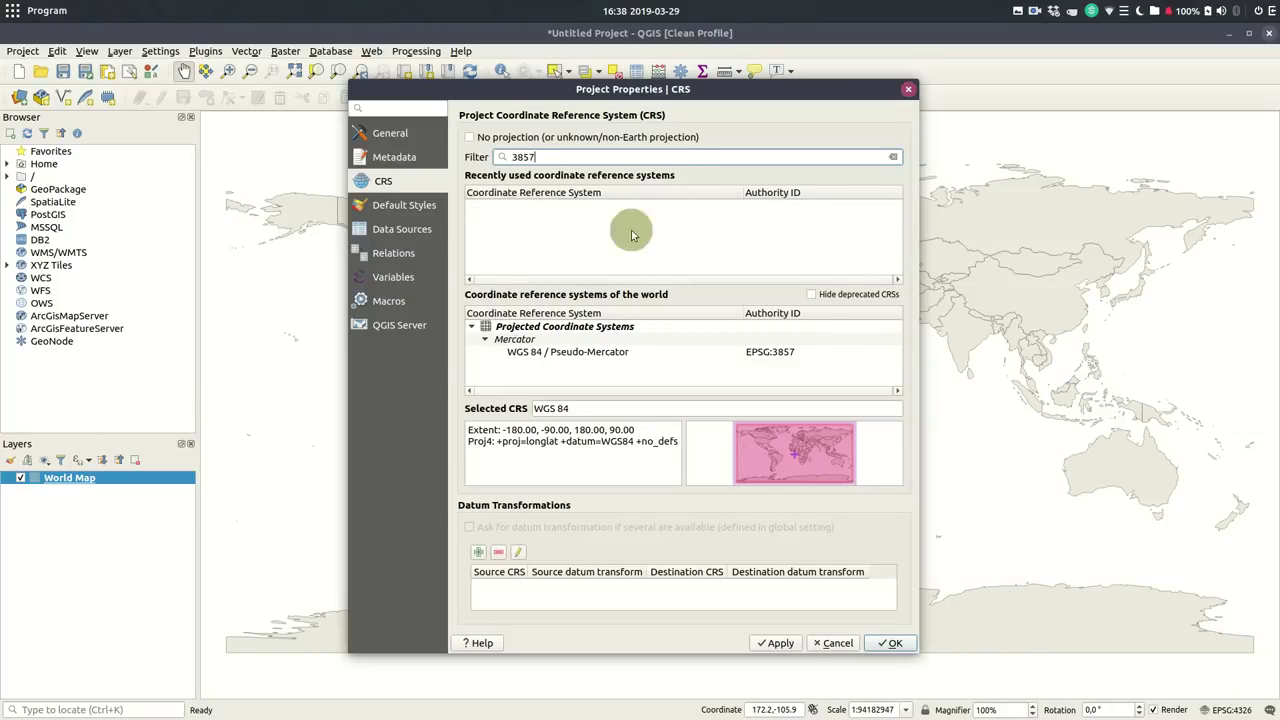
{"action": "left_click", "coordinate": [606, 356]}
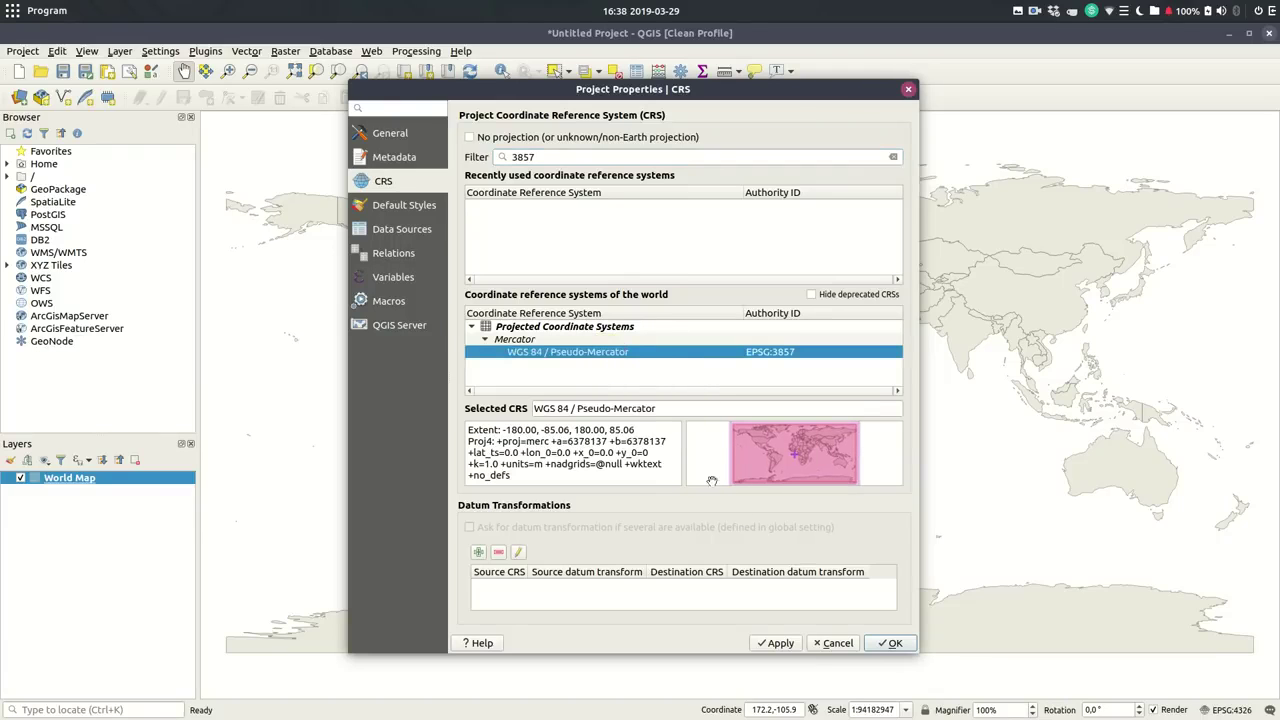
{"action": "left_click", "coordinate": [886, 643]}
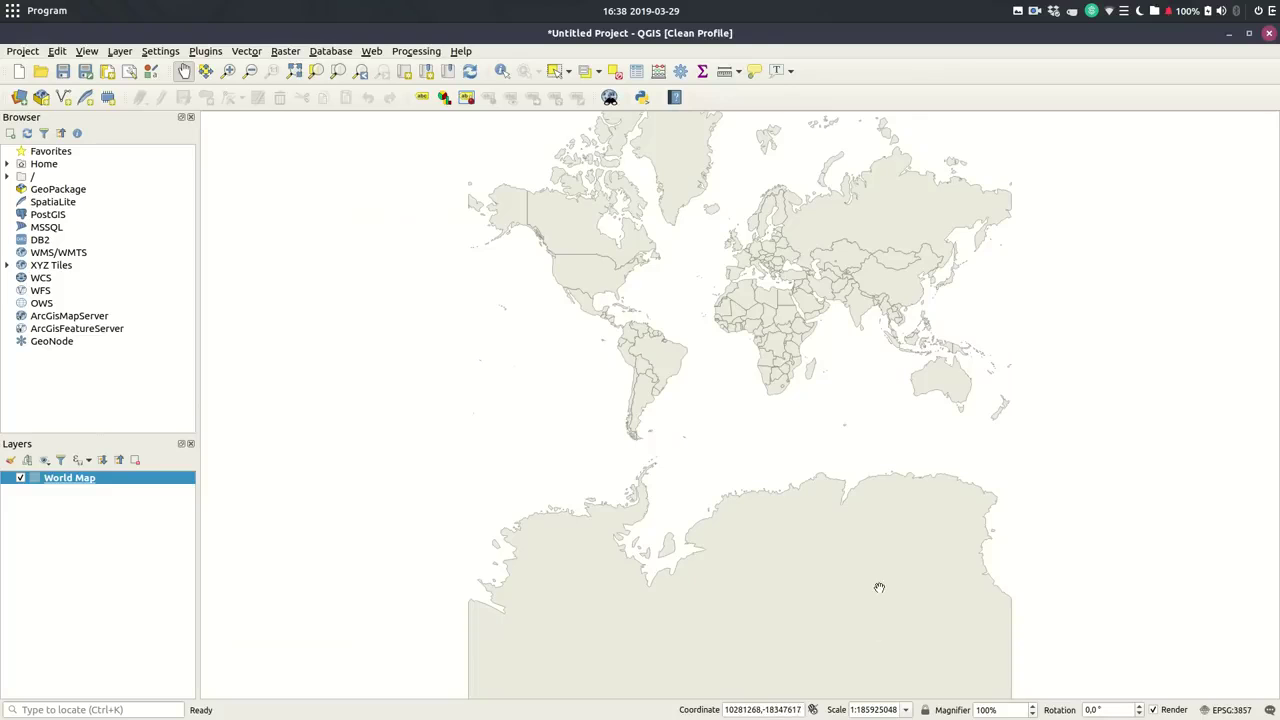
Examine the Pseudo-Mercator world map and set the project's coordinate reference system back to WGS 84 (EPSG:4326)
{"action": "scroll", "coordinate": [723, 429], "scroll_direction": "down", "scroll_amount": 1}
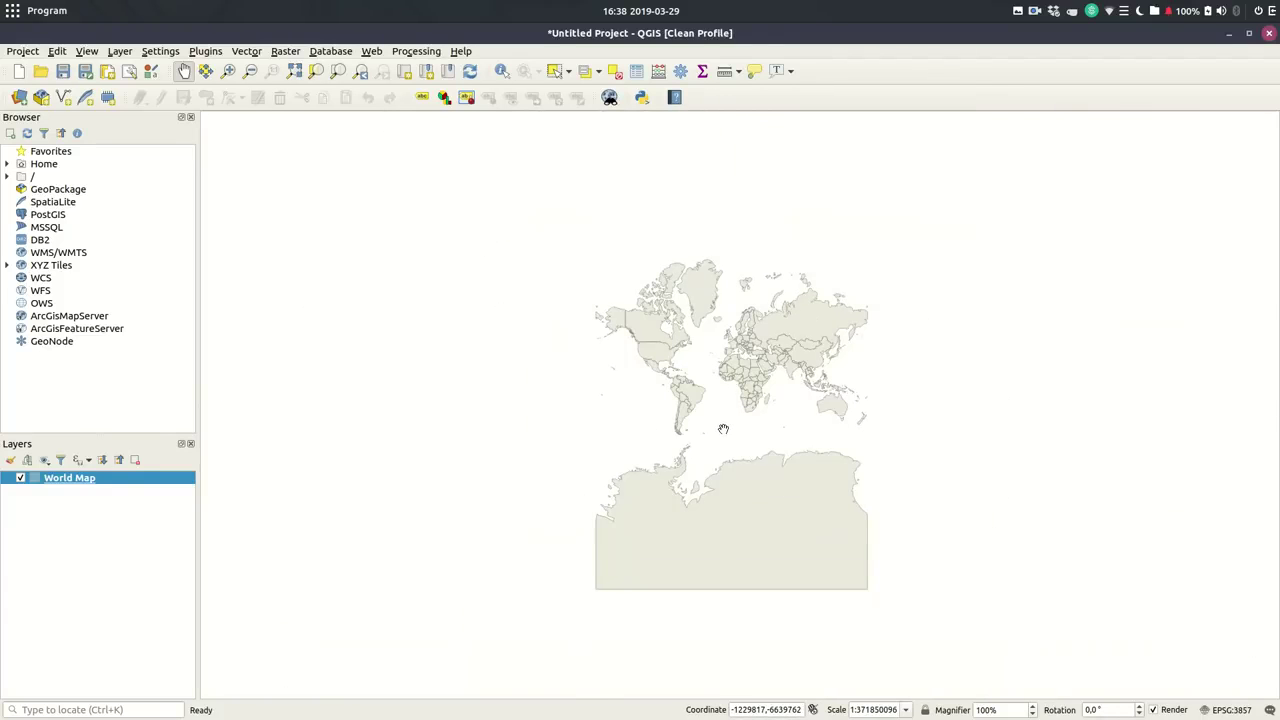
{"action": "left_click_drag", "start_coordinate": [745, 375], "coordinate": [743, 402]}
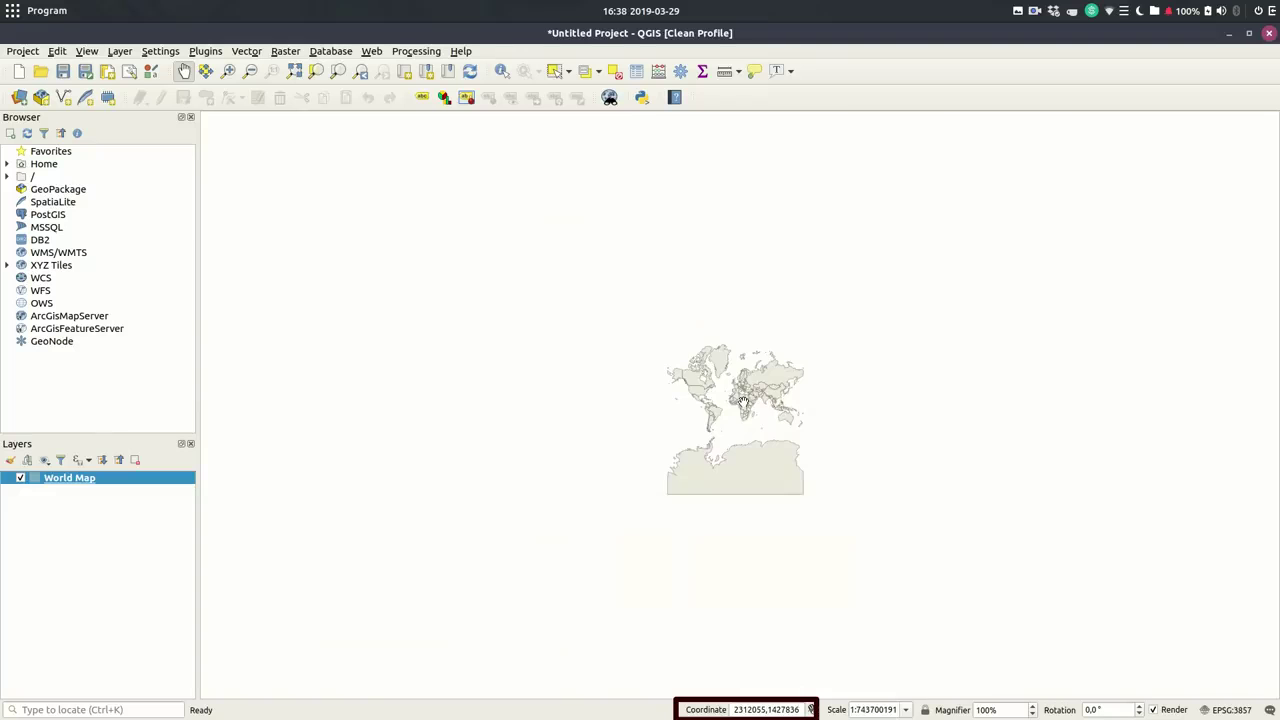
{"action": "scroll", "coordinate": [743, 402], "scroll_direction": "up", "scroll_amount": 2}
{"action": "left_click_drag", "start_coordinate": [743, 368], "coordinate": [790, 404]}
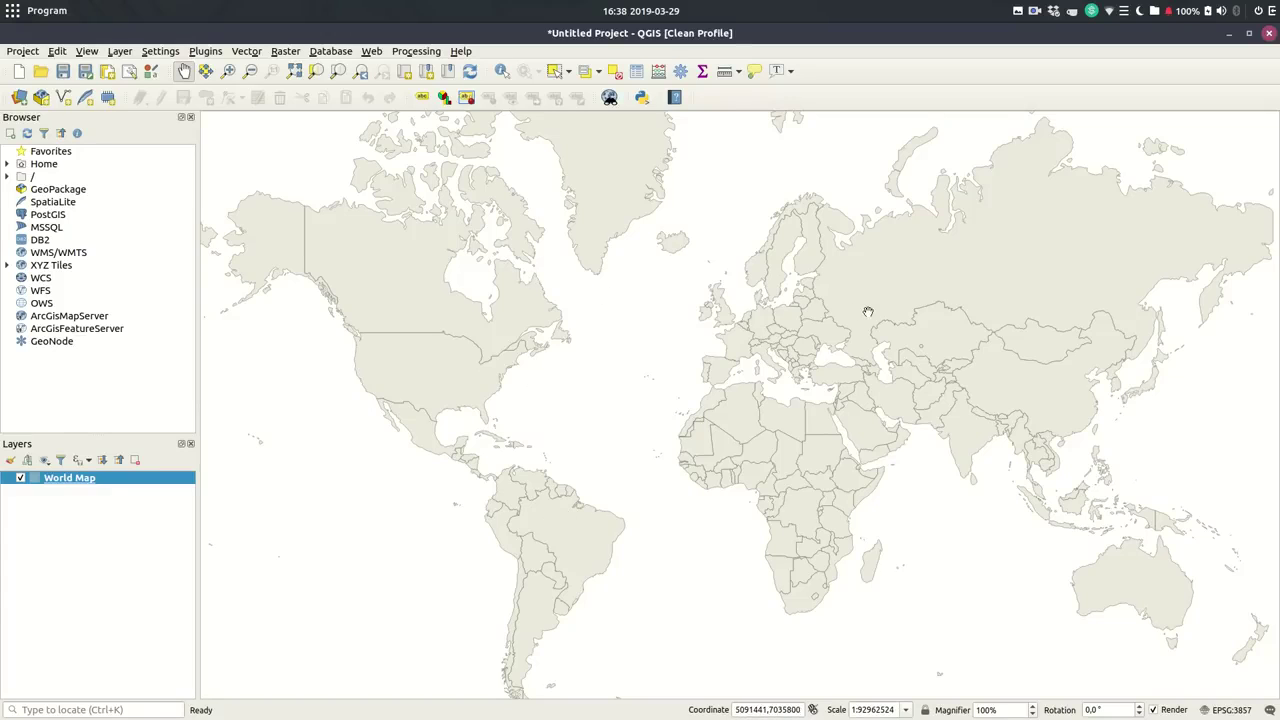
{"action": "left_click", "coordinate": [1230, 709]}
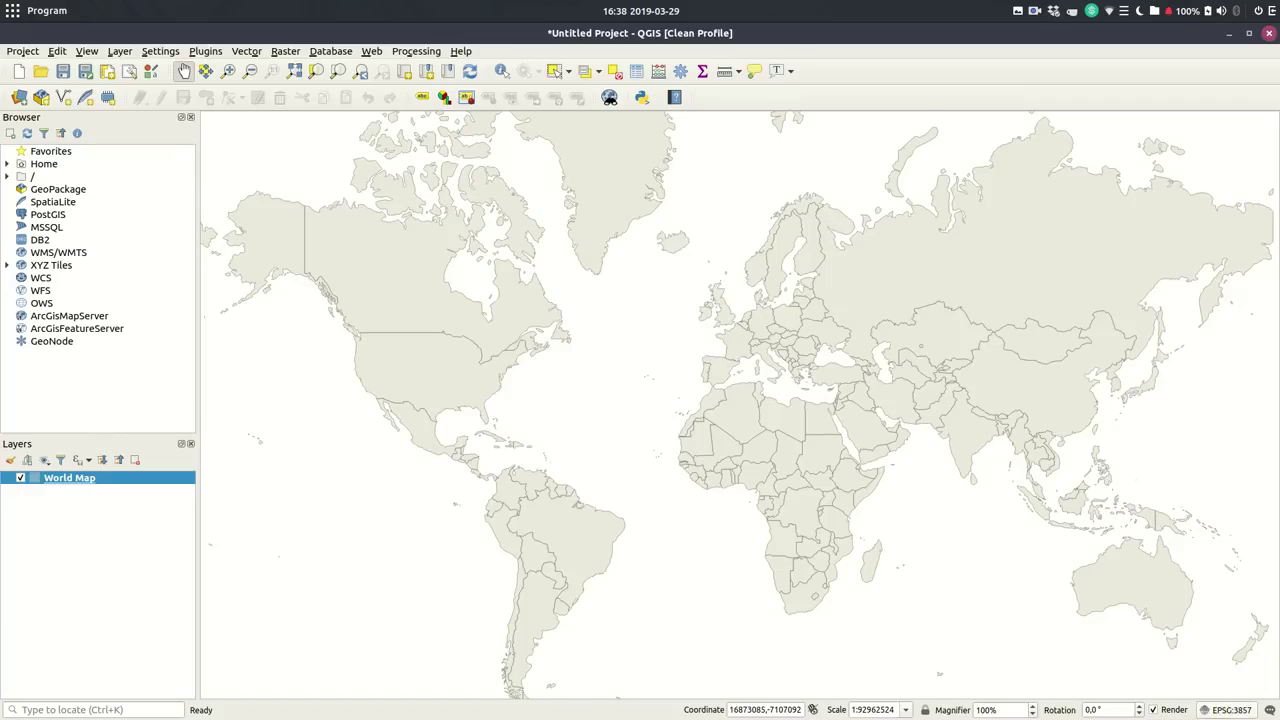
{"action": "left_click", "coordinate": [595, 155]}
{"action": "type", "text": "4326"}
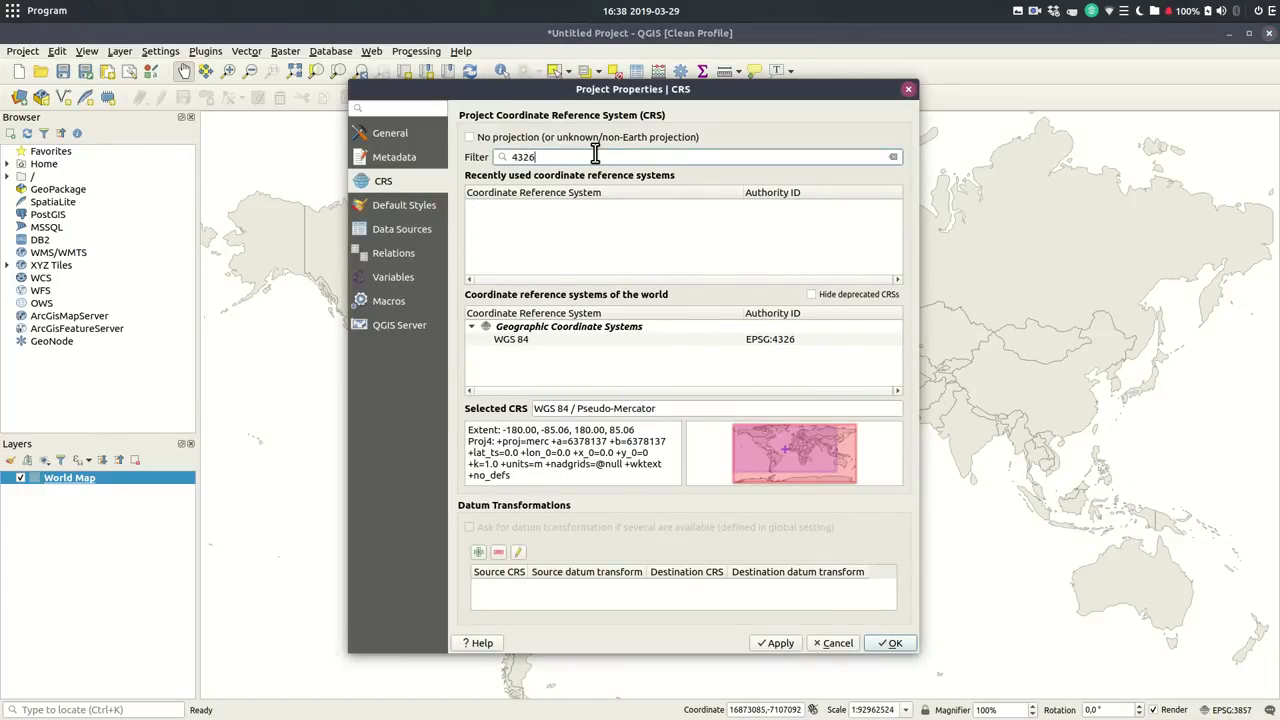
{"action": "left_click", "coordinate": [527, 193]}
{"action": "left_click", "coordinate": [550, 339]}
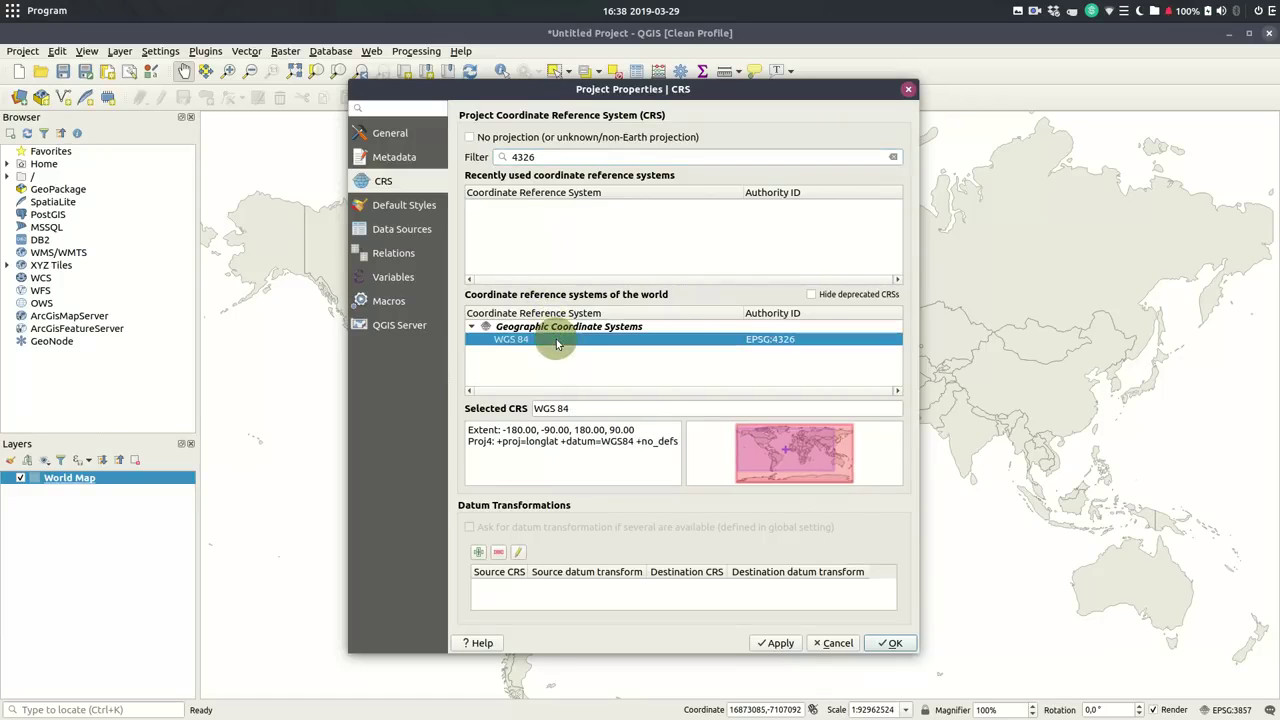
{"action": "left_click", "coordinate": [886, 647]}
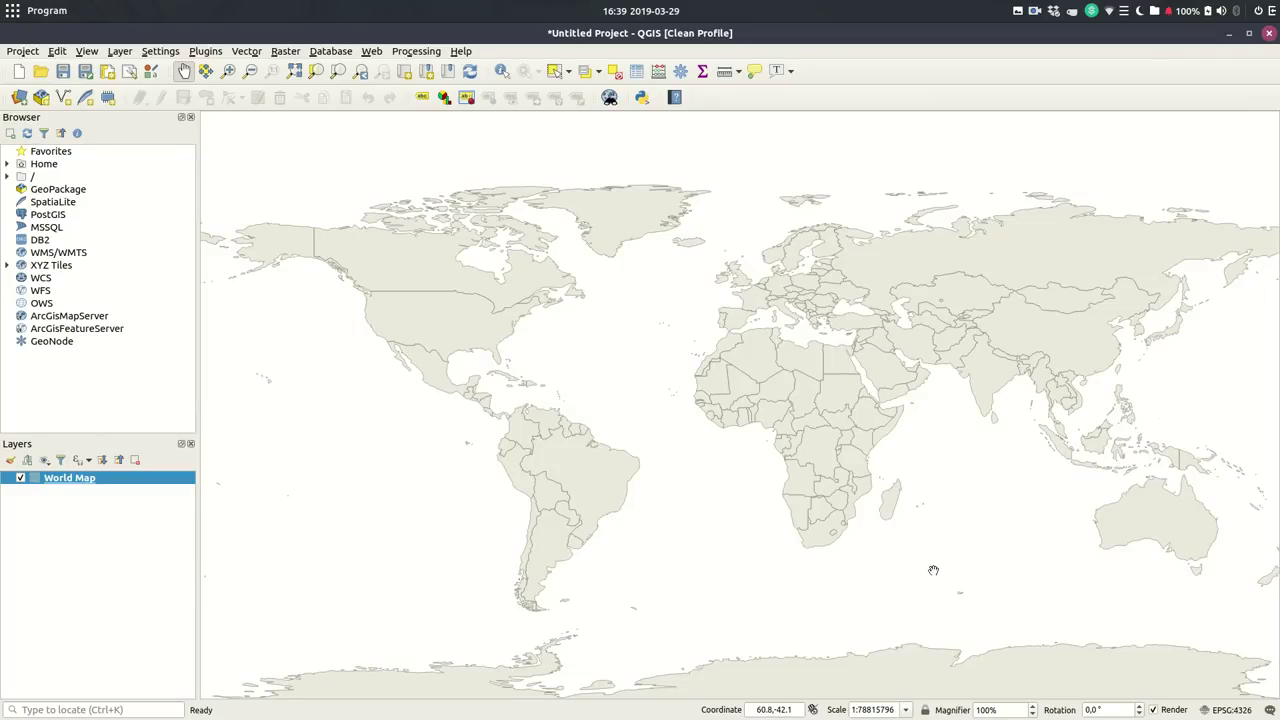
Open the project's coordinate reference system settings and filter the available systems by "326" to find the WGS 84 UTM zones
{"action": "left_click", "coordinate": [1231, 709]}
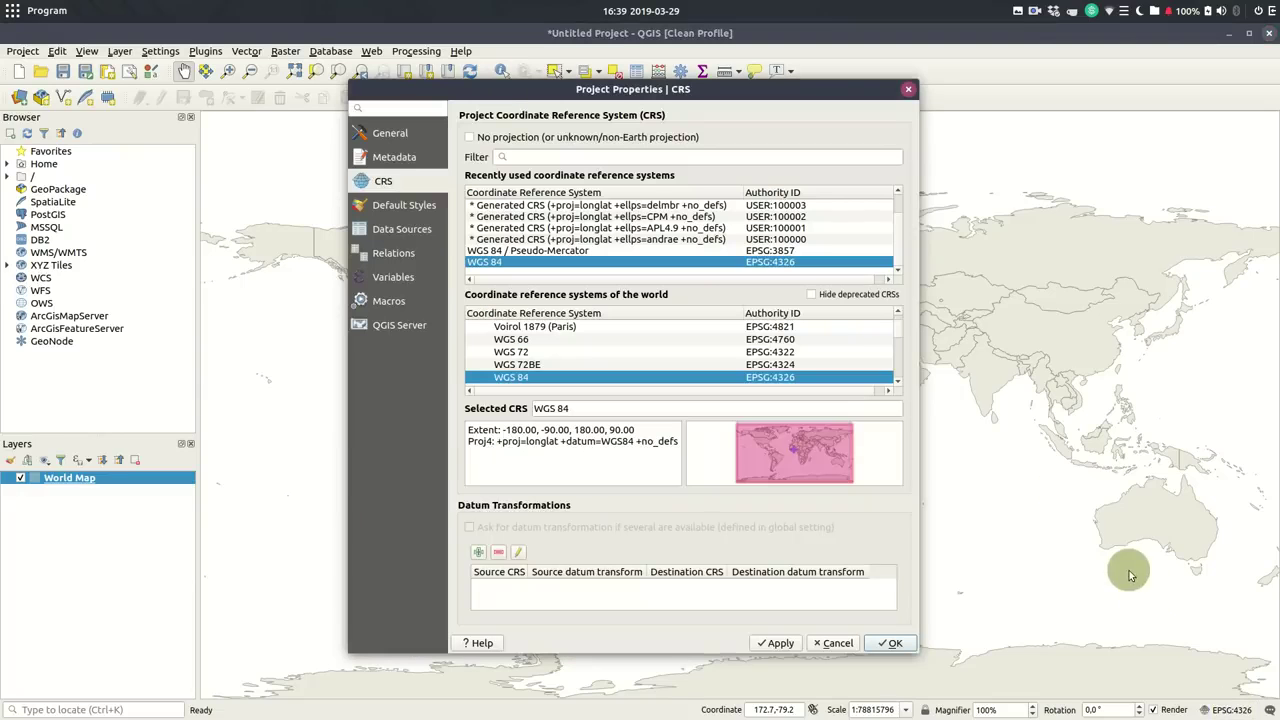
{"action": "left_click", "coordinate": [694, 160]}
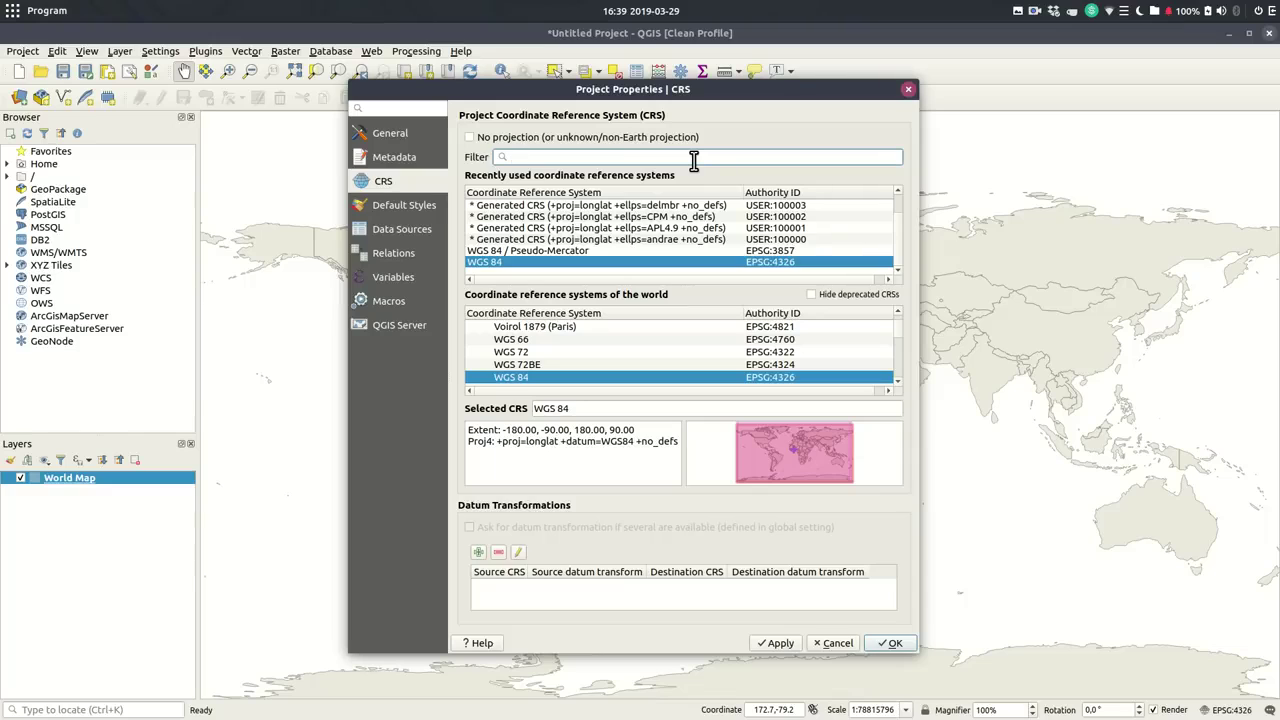
{"action": "type", "text": "3"}
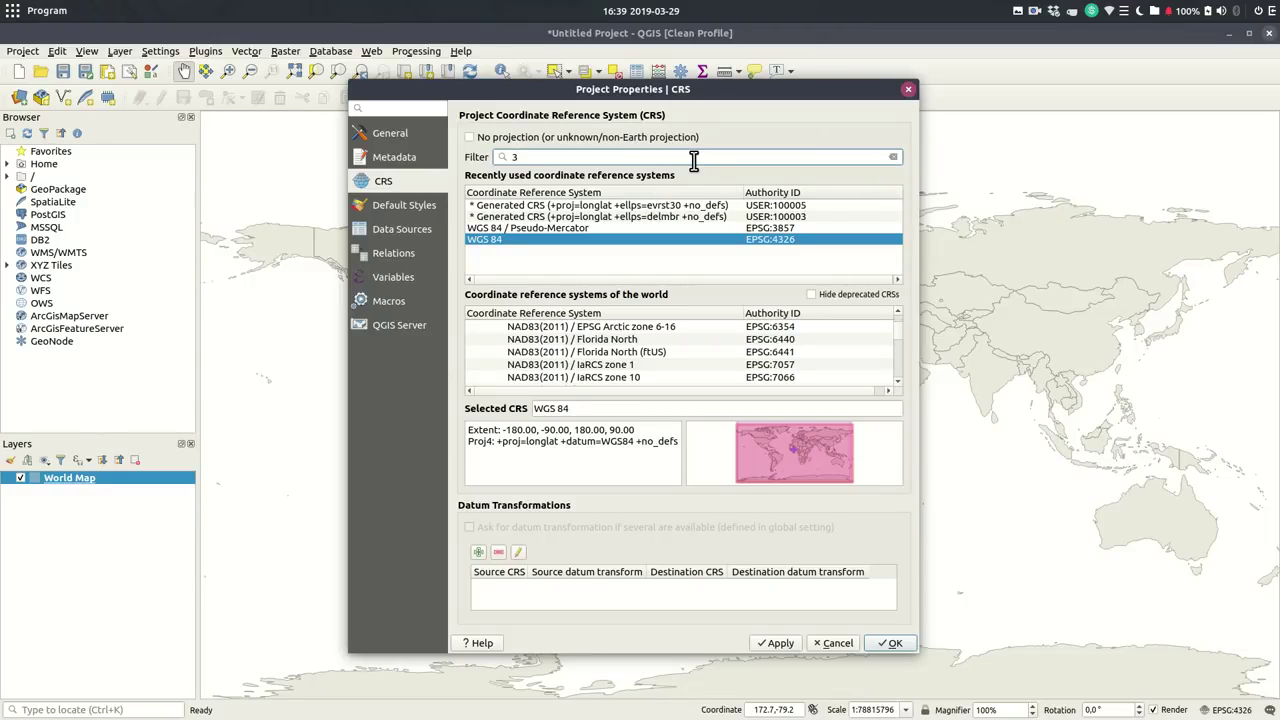
{"action": "type", "text": "26"}
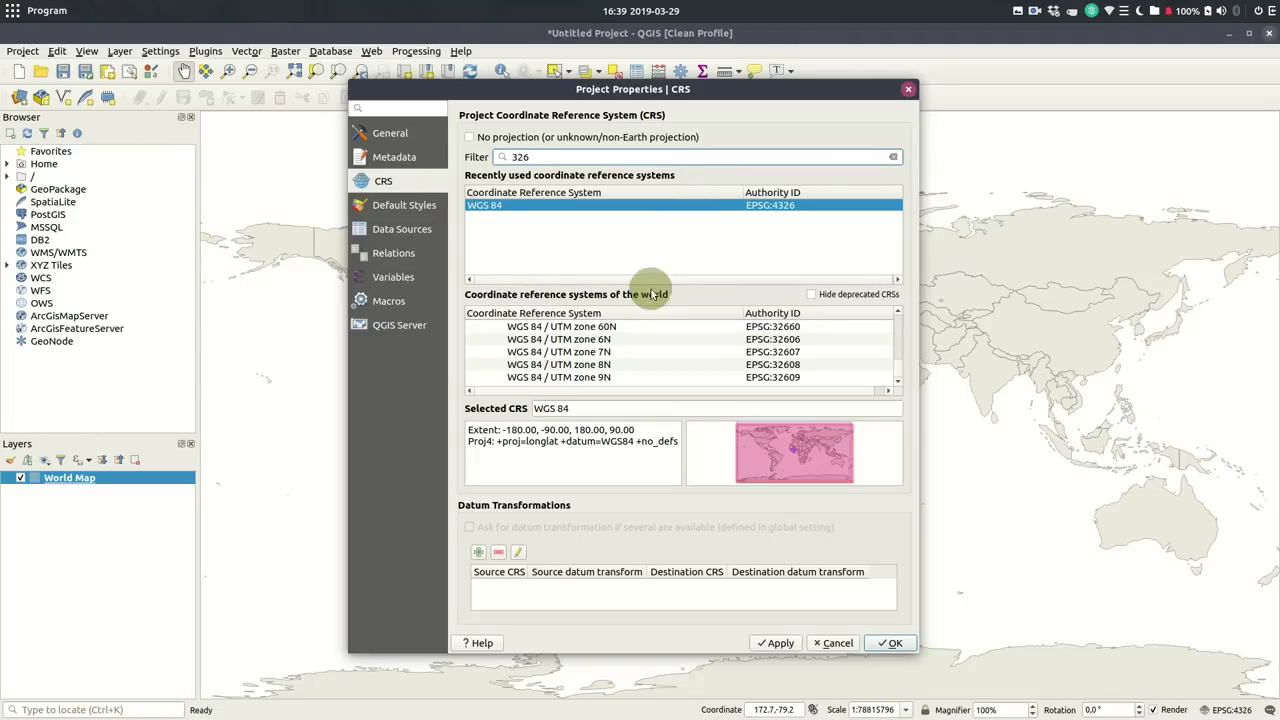
{"action": "left_click_drag", "start_coordinate": [897, 371], "coordinate": [903, 343]}
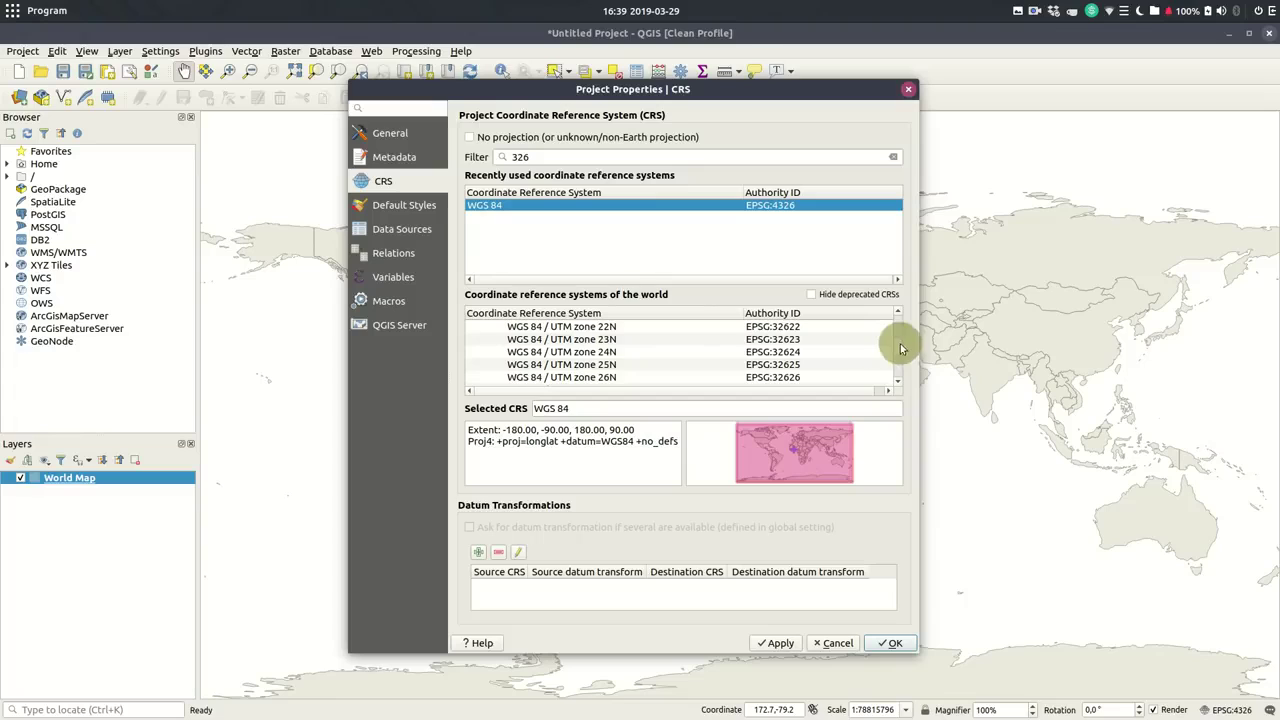
Compare the coverage areas of the WGS 84 UTM zones 23N, 24N, 25N and 30N in the extent preview
{"action": "left_click", "coordinate": [593, 341]}
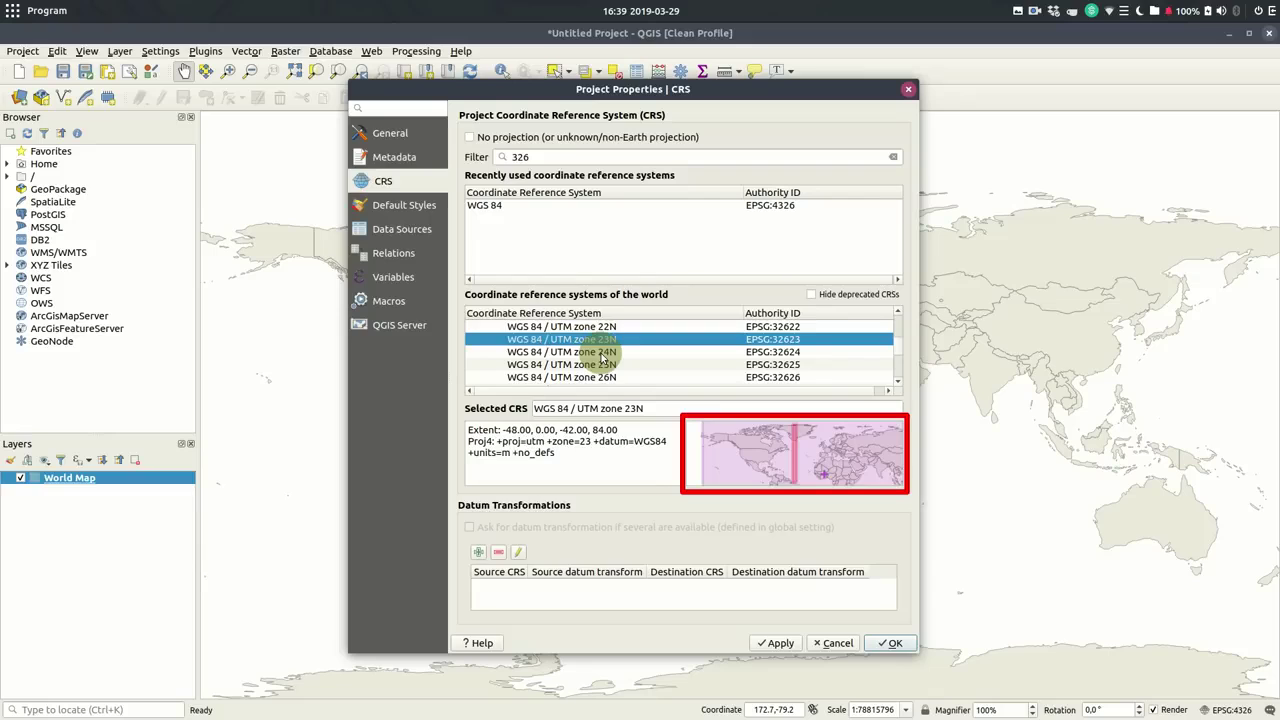
{"action": "left_click", "coordinate": [602, 357]}
{"action": "left_click", "coordinate": [603, 368]}
{"action": "scroll", "coordinate": [603, 368], "scroll_direction": "up", "scroll_amount": 1}
{"action": "scroll", "coordinate": [603, 367], "scroll_direction": "down", "scroll_amount": 3}
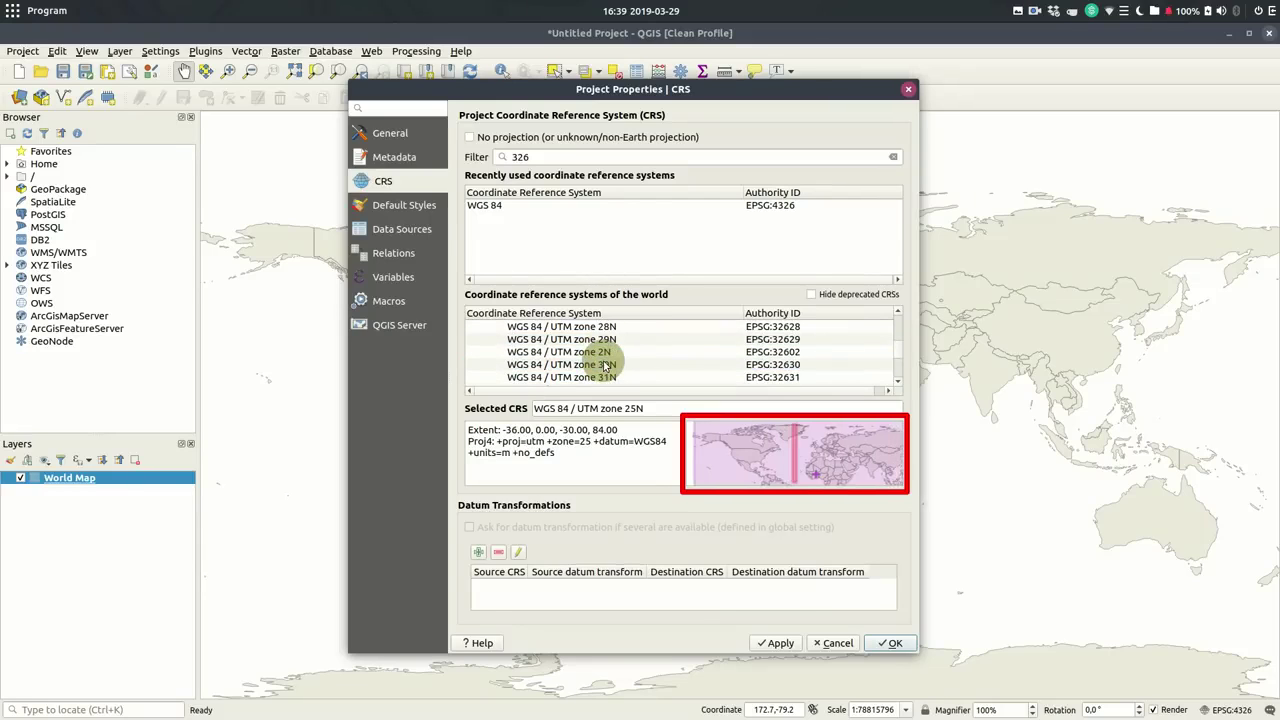
{"action": "left_click", "coordinate": [608, 366]}
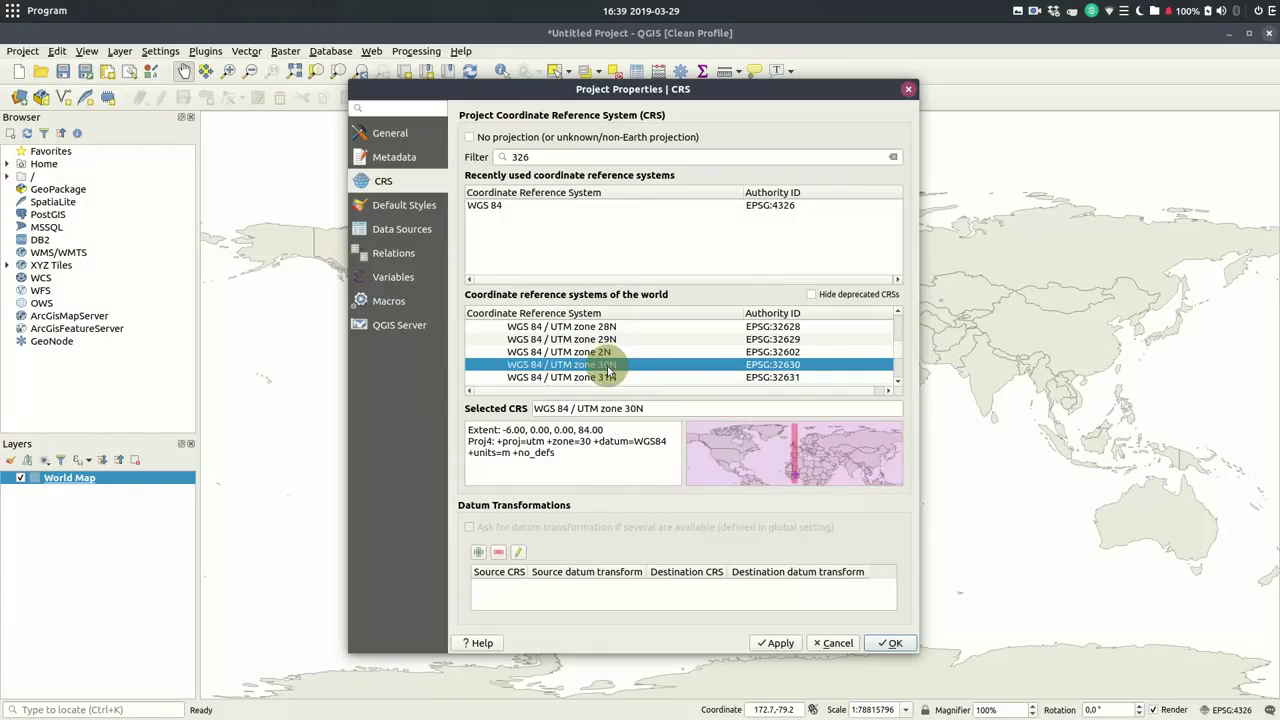
Set the project's coordinate reference system to WGS 84 / UTM zone 33N (EPSG:32633)
{"action": "scroll", "coordinate": [606, 360], "scroll_direction": "down", "scroll_amount": 2}
{"action": "left_click", "coordinate": [605, 327]}
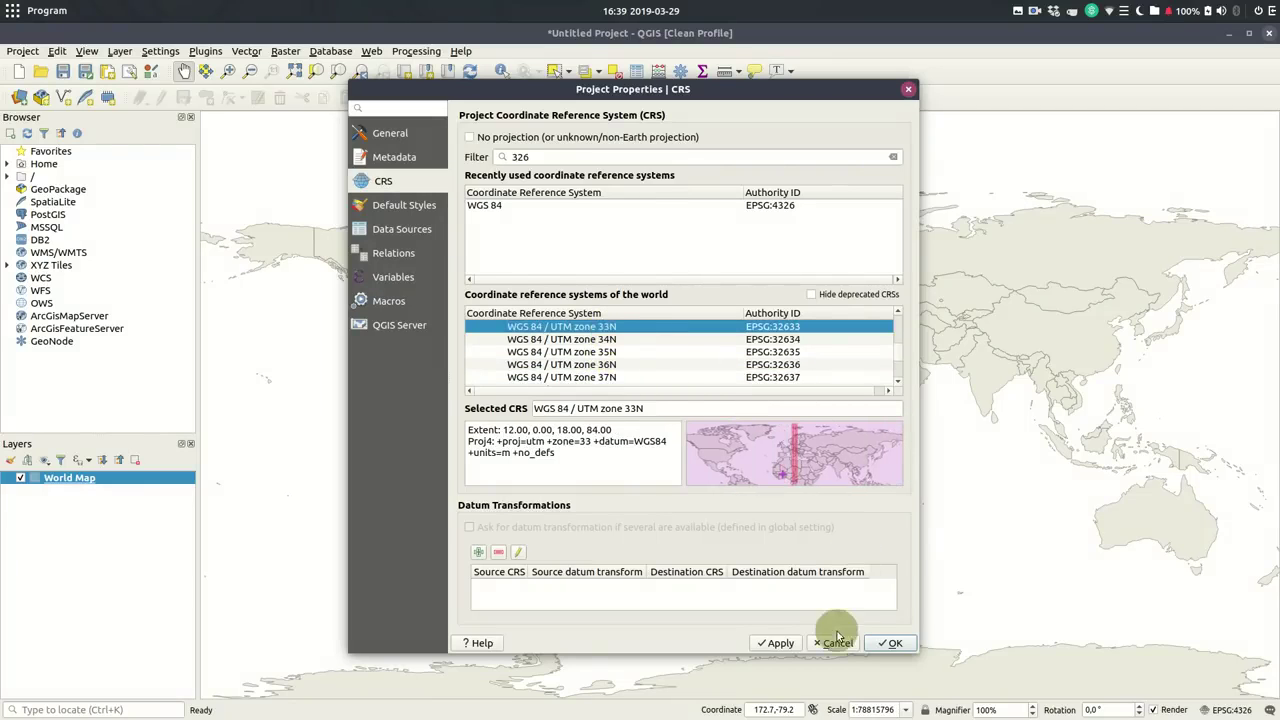
{"action": "left_click", "coordinate": [776, 643]}
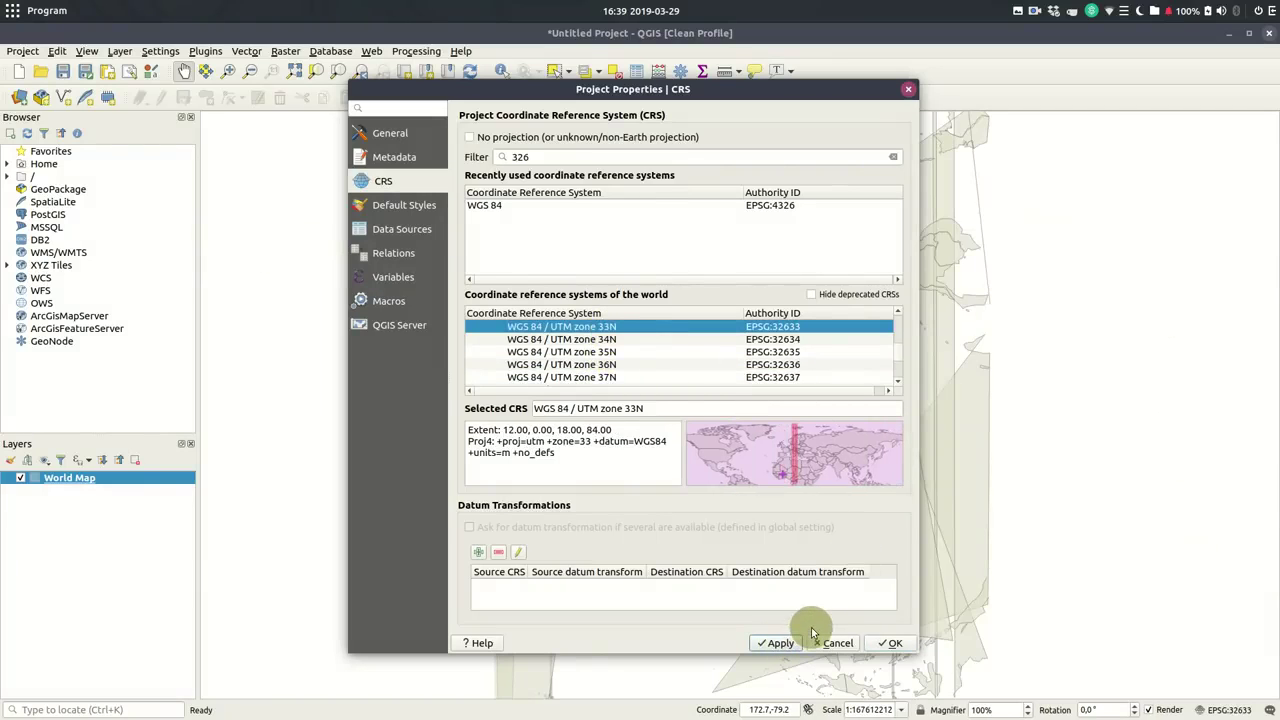
{"action": "left_click", "coordinate": [893, 643]}
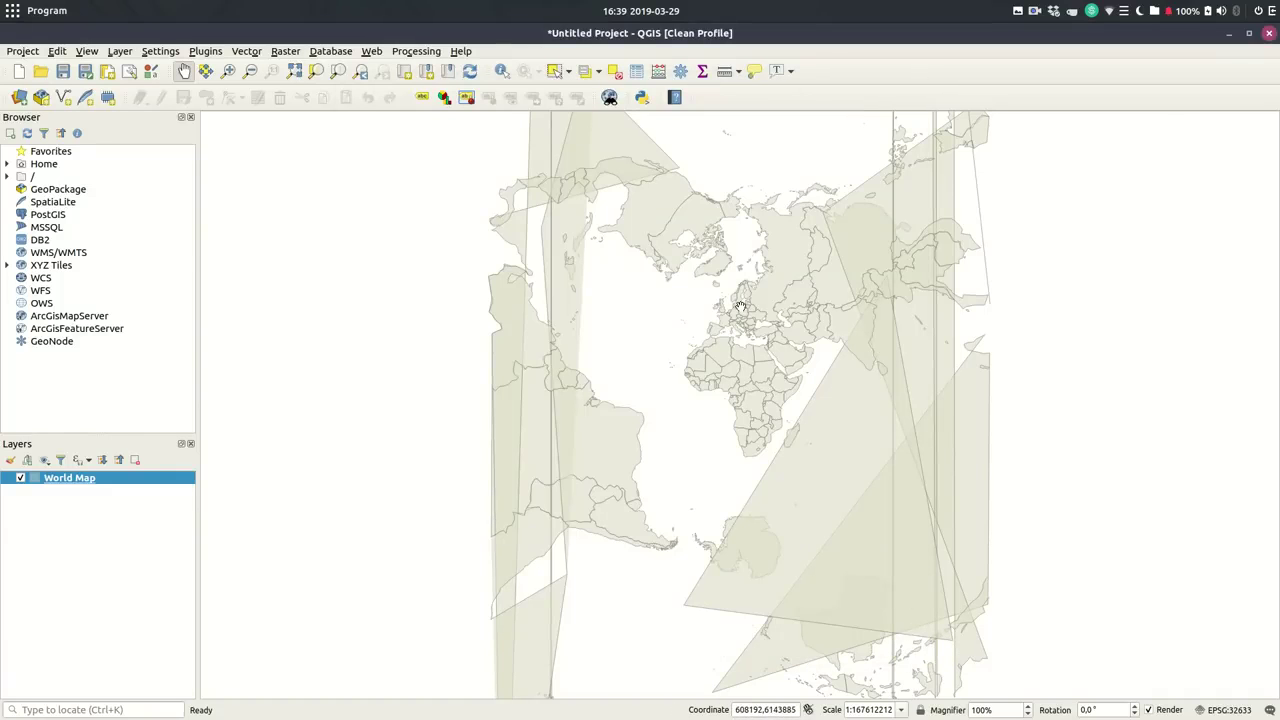
Examine southern Sweden and the Danish islands up close, and check the Home and root folders among the data sources
{"action": "scroll", "coordinate": [740, 305], "scroll_direction": "up", "scroll_amount": 1}
{"action": "scroll", "coordinate": [740, 305], "scroll_direction": "up", "scroll_amount": 5}
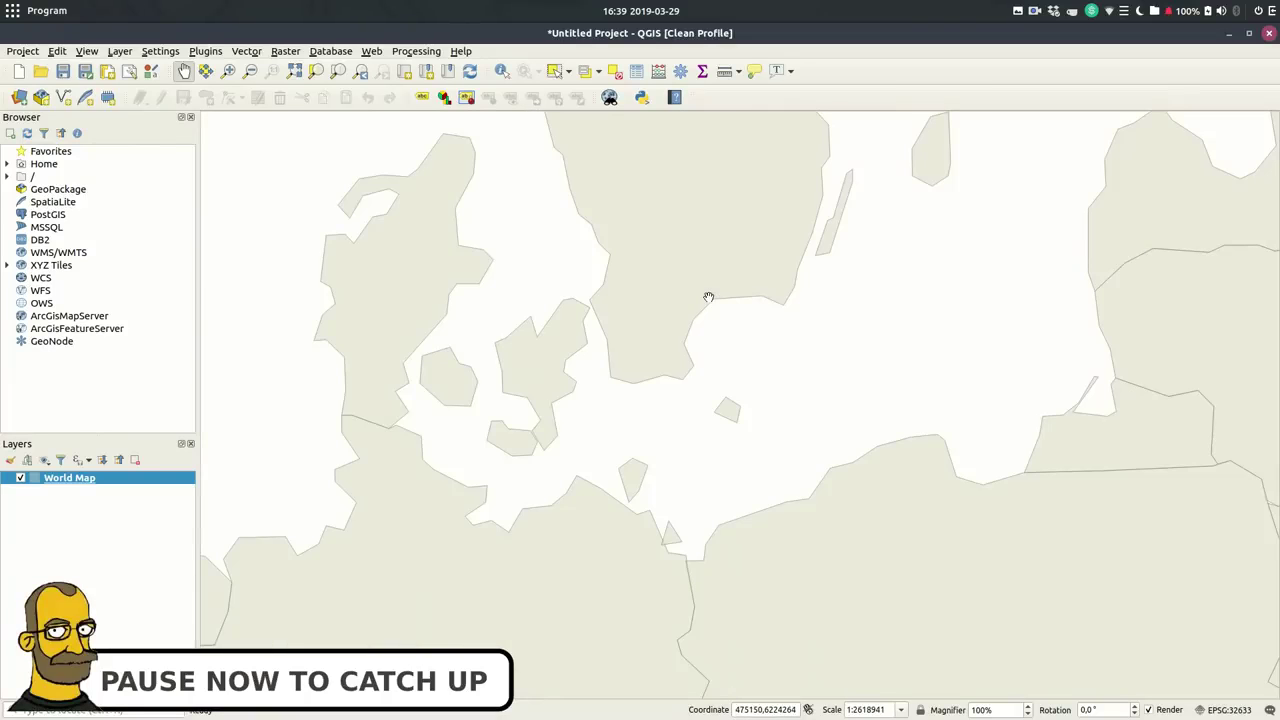
{"action": "scroll", "coordinate": [708, 297], "scroll_direction": "up", "scroll_amount": 1}
{"action": "left_click_drag", "start_coordinate": [631, 389], "coordinate": [626, 483]}
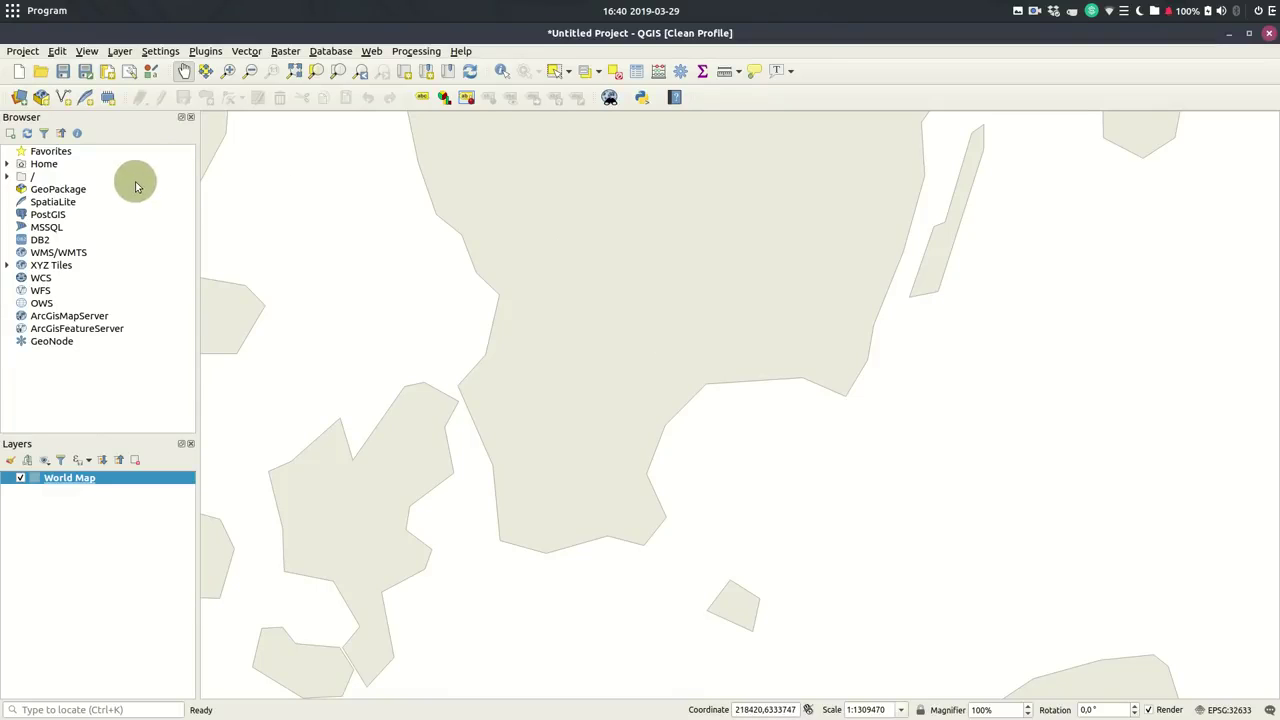
{"action": "left_click", "coordinate": [8, 165]}
{"action": "left_click", "coordinate": [8, 165]}
{"action": "left_click", "coordinate": [8, 176]}
{"action": "left_click", "coordinate": [8, 176]}
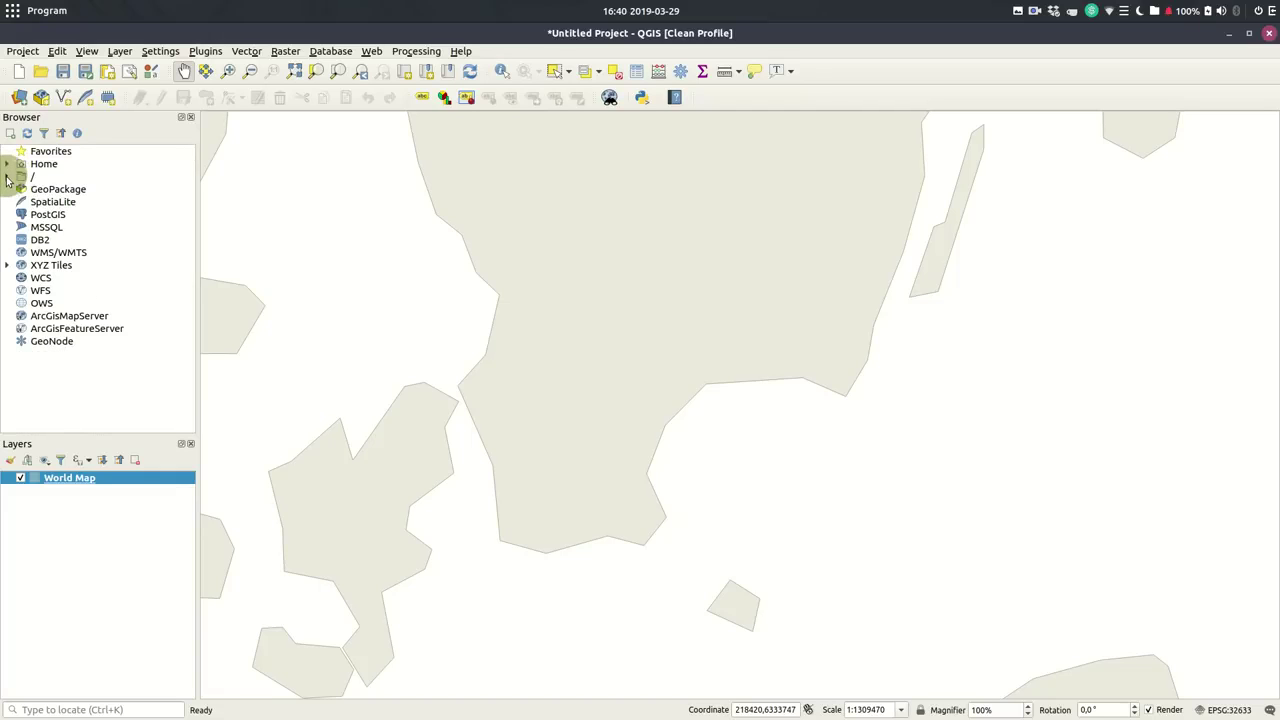
Add the OpenStreetMap XYZ tile layer to the map above the World Map layer
{"action": "left_click", "coordinate": [7, 265]}
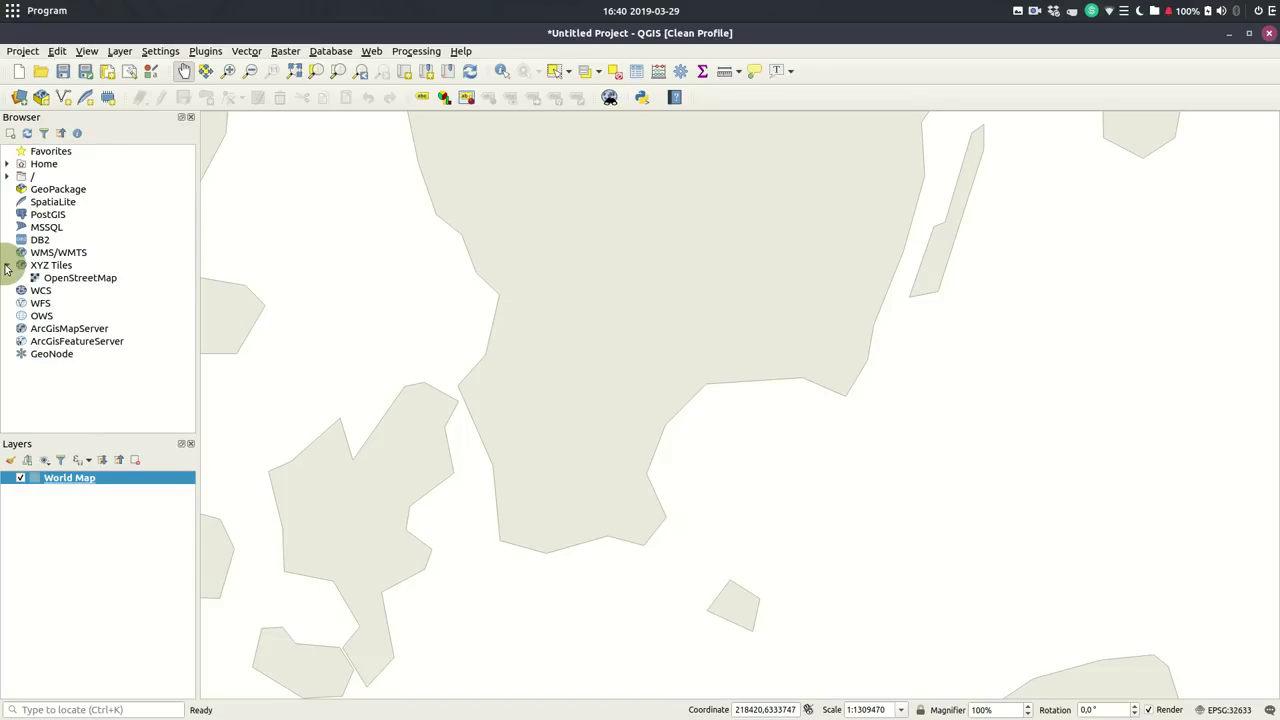
{"action": "left_click", "coordinate": [110, 284]}
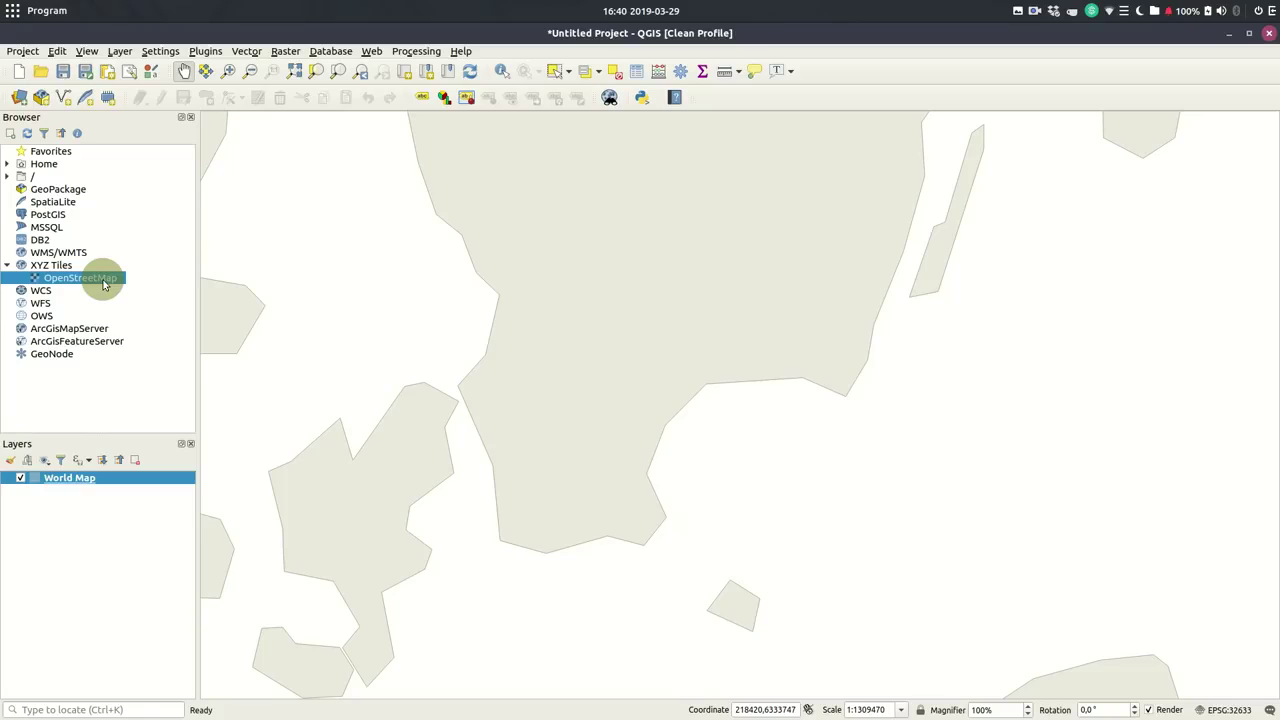
{"action": "right_click", "coordinate": [103, 285]}
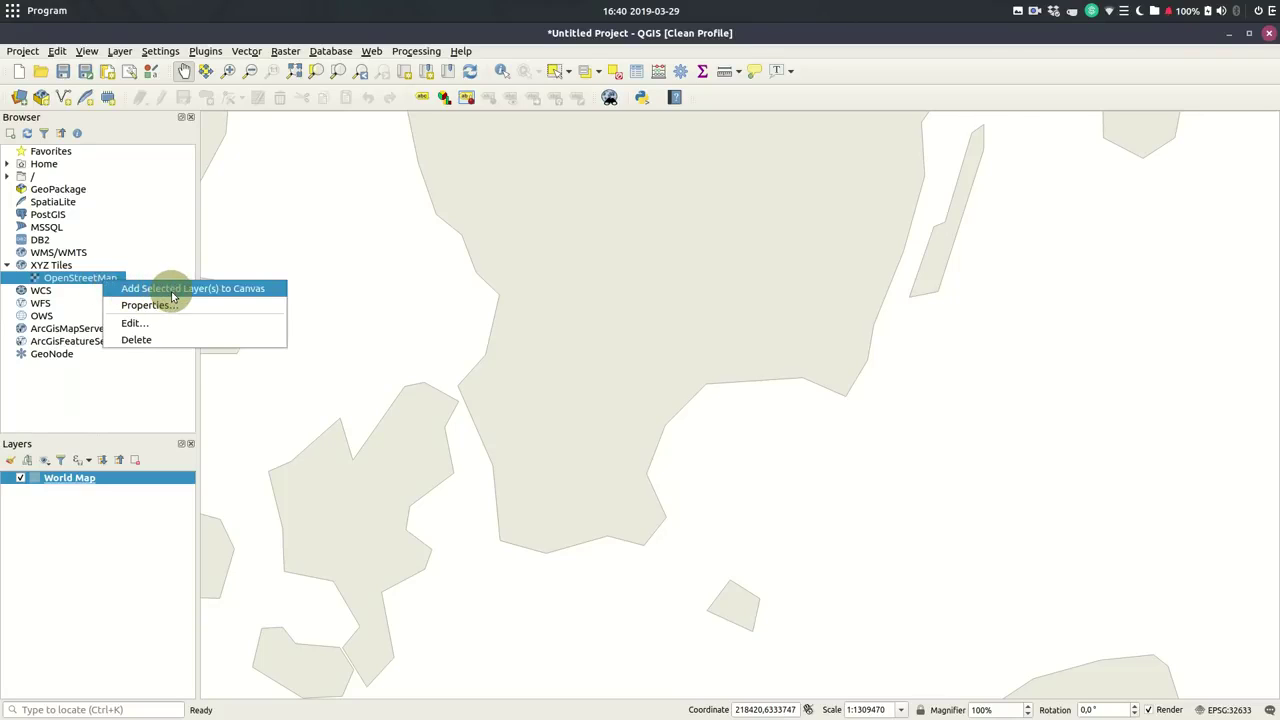
{"action": "left_click", "coordinate": [177, 257]}
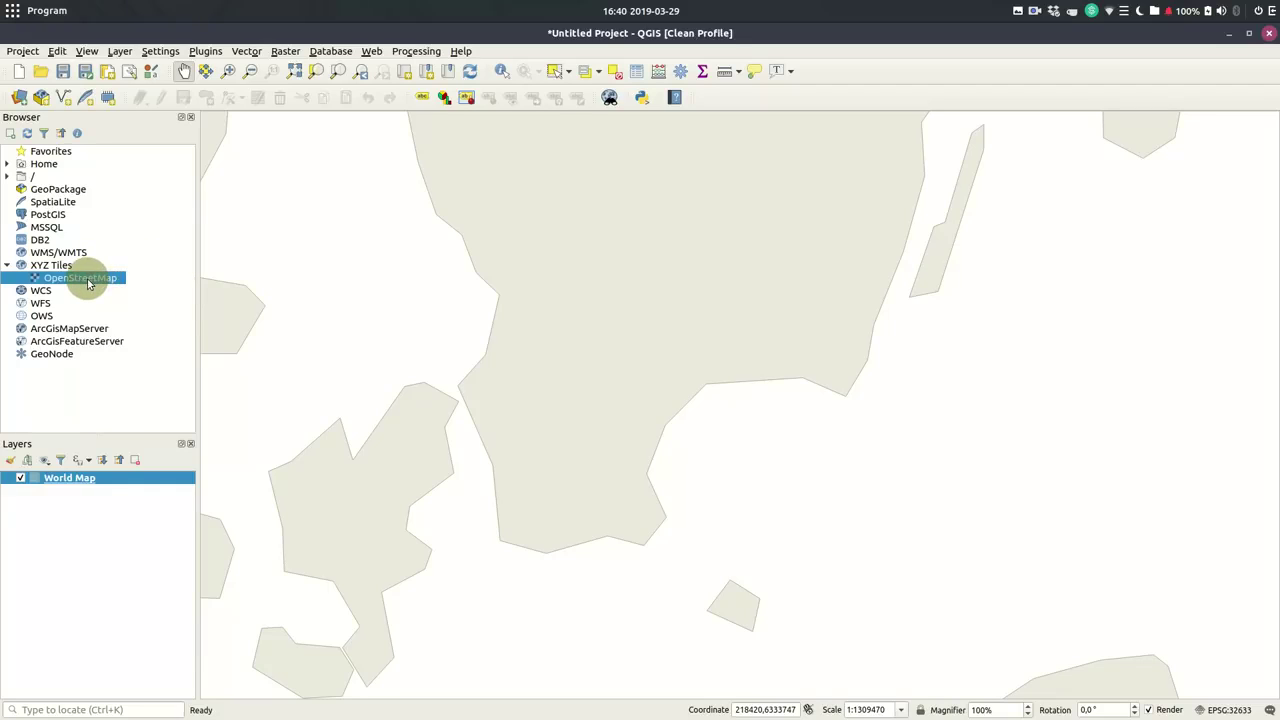
{"action": "left_click_drag", "start_coordinate": [88, 283], "coordinate": [395, 308]}
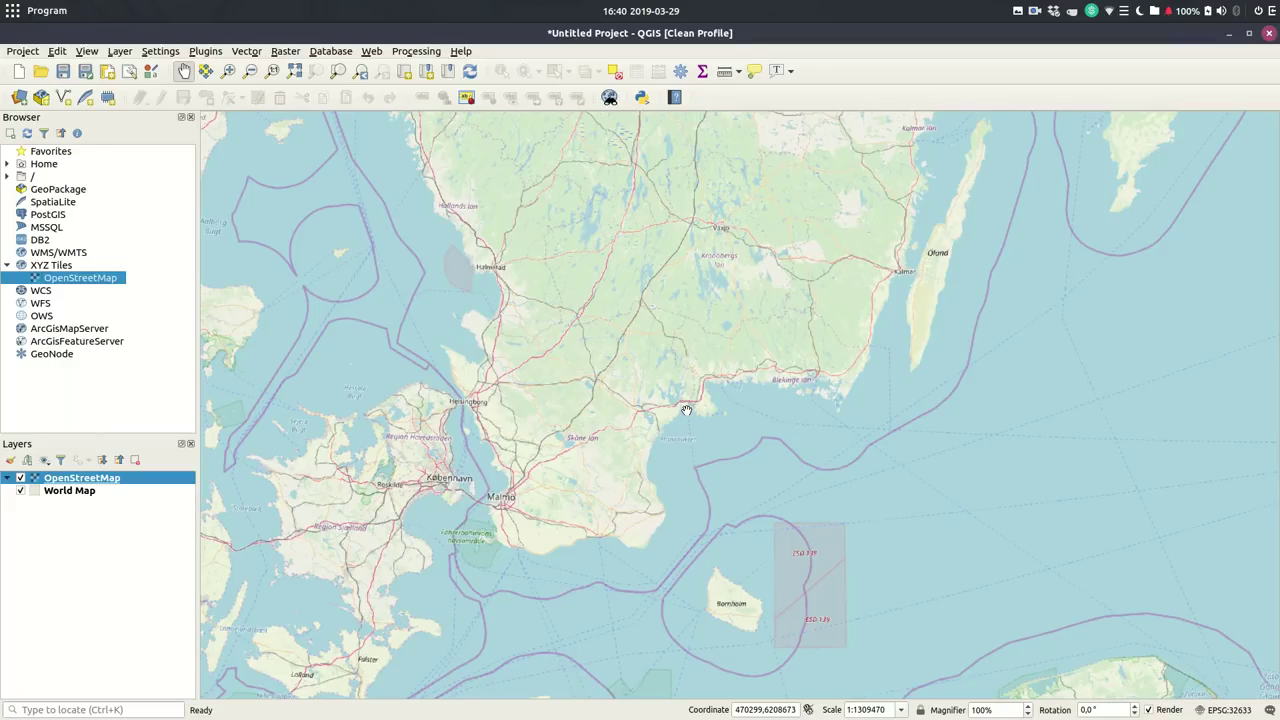
Inspect the OpenStreetMap detail around Sölvesborg and set the project's coordinate reference system to WGS 84 / Pseudo-Mercator (EPSG:3857)
{"action": "scroll", "coordinate": [686, 410], "scroll_direction": "up", "scroll_amount": 2}
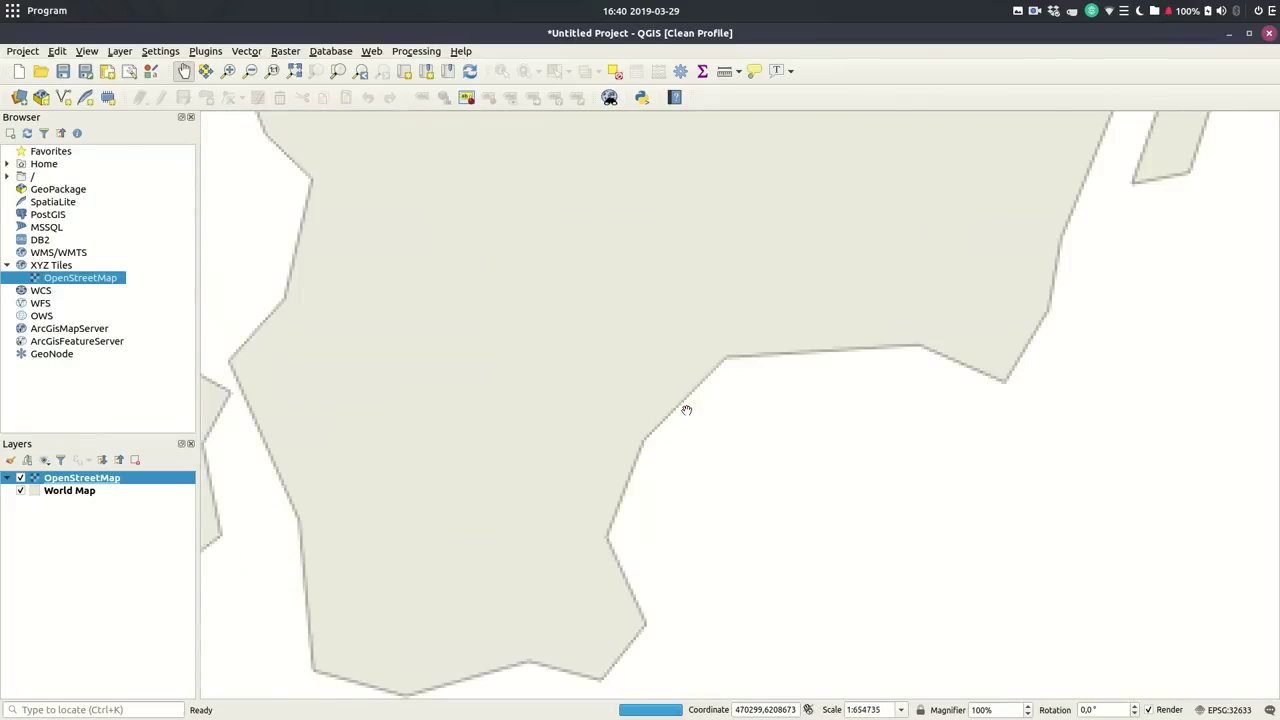
{"action": "scroll", "coordinate": [690, 398], "scroll_direction": "up", "scroll_amount": 3}
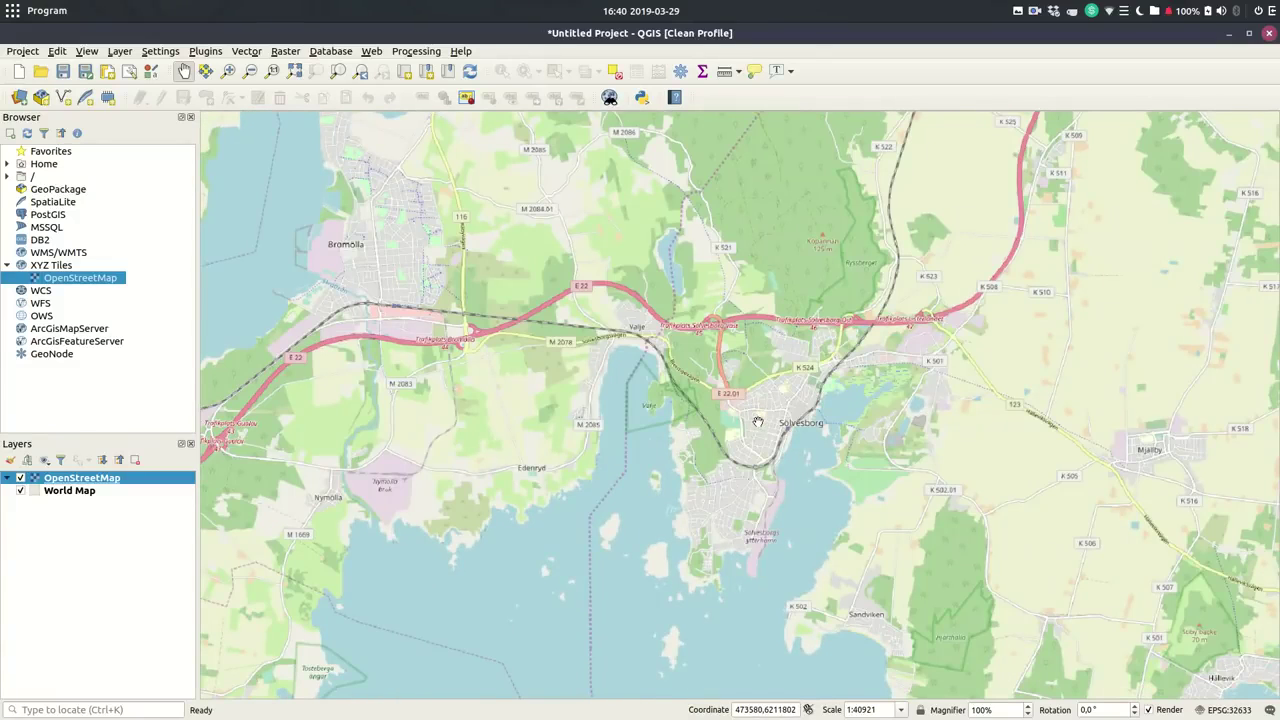
{"action": "scroll", "coordinate": [758, 422], "scroll_direction": "up", "scroll_amount": 1}
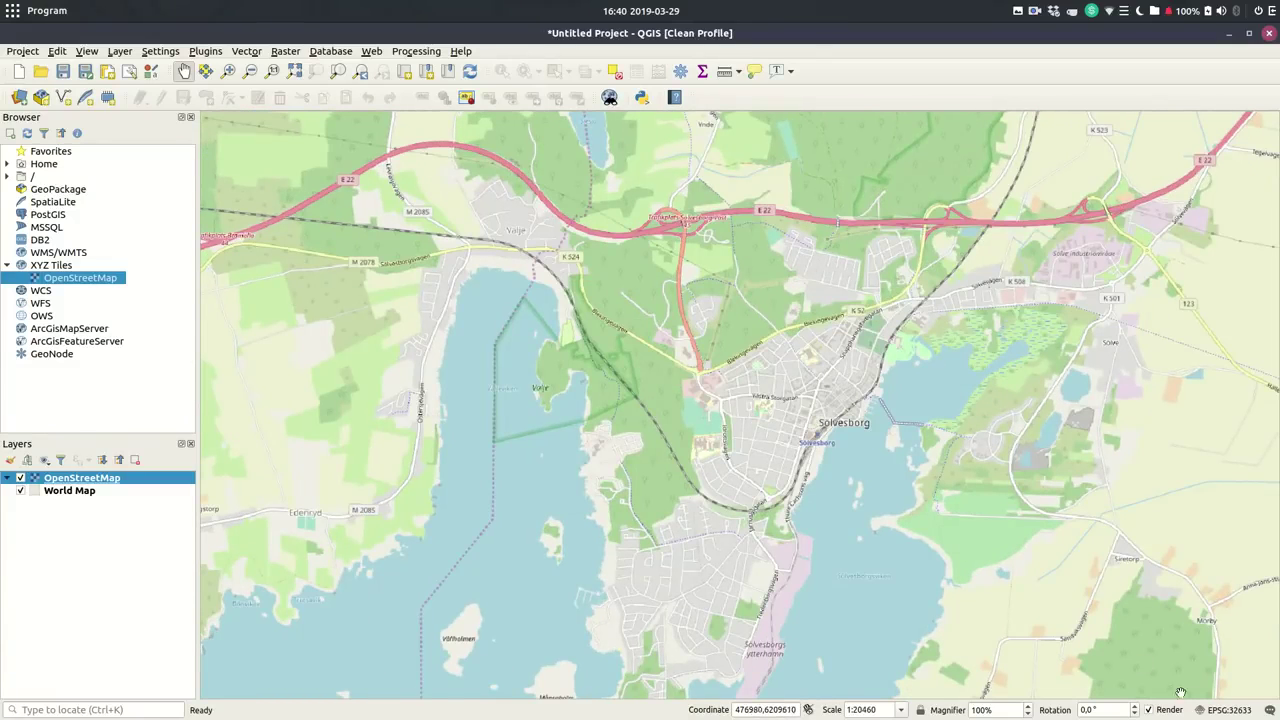
{"action": "left_click", "coordinate": [1229, 709]}
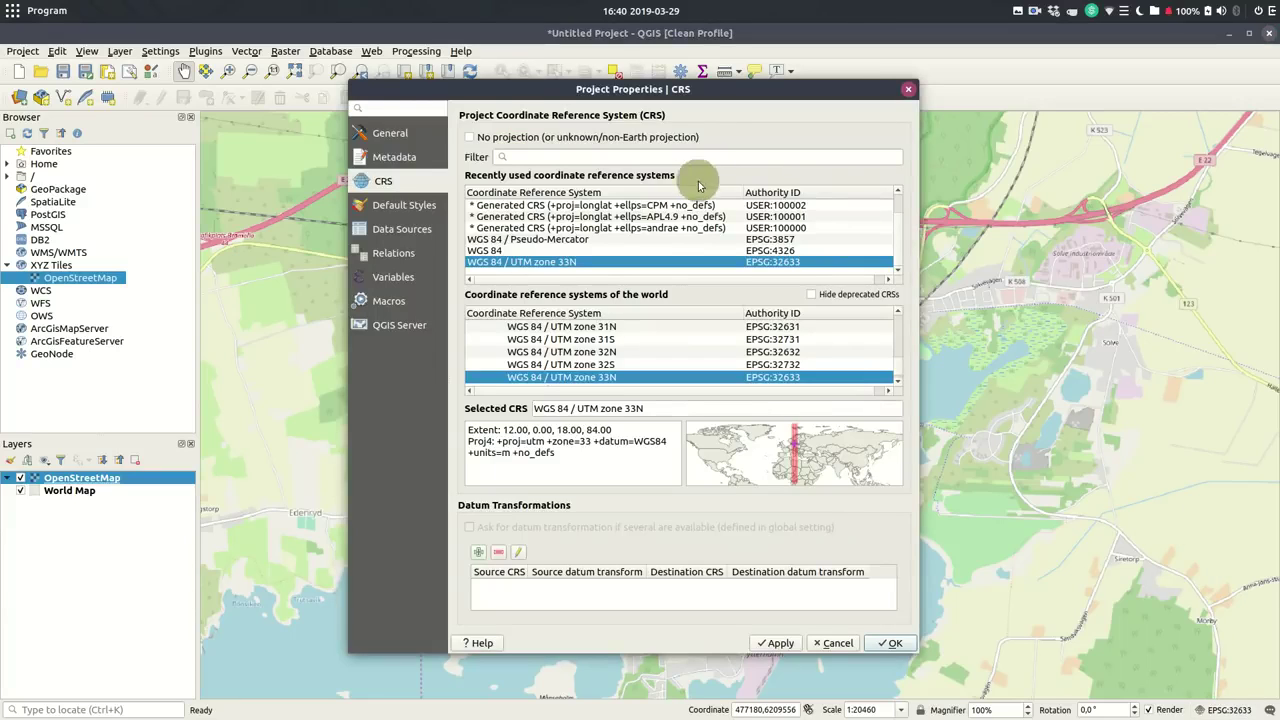
{"action": "left_click", "coordinate": [592, 241]}
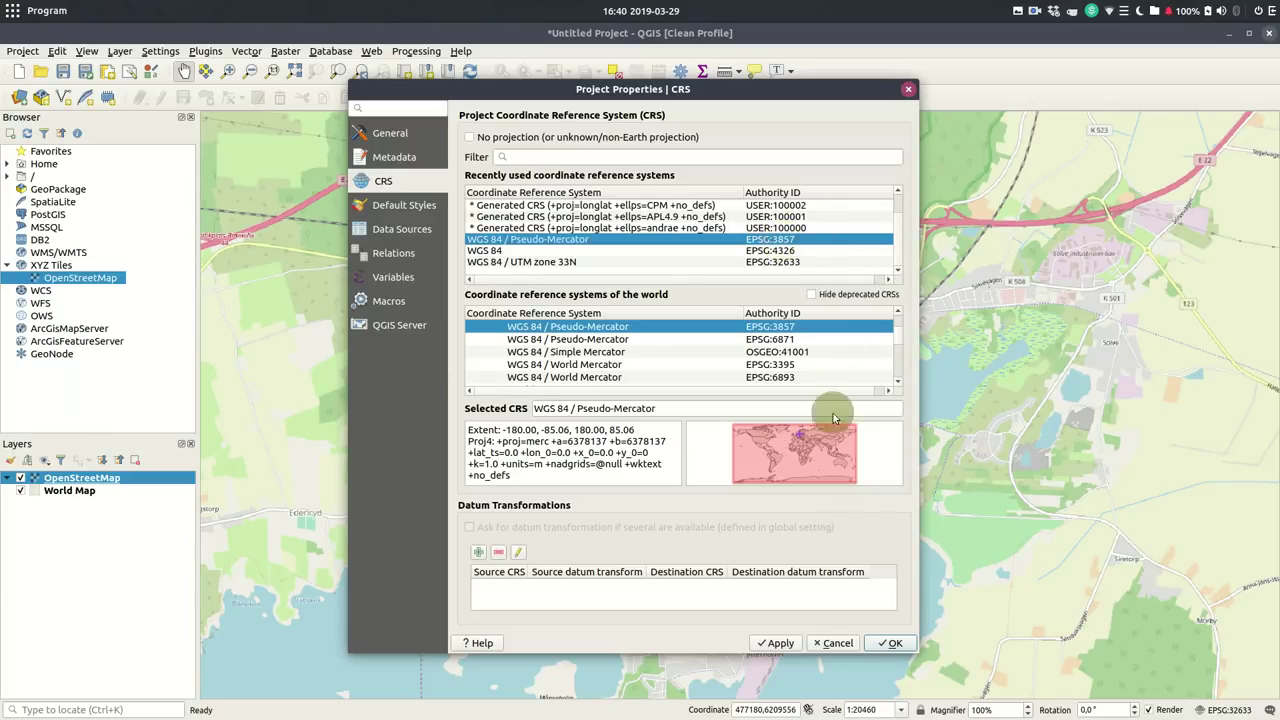
{"action": "left_click", "coordinate": [895, 644]}
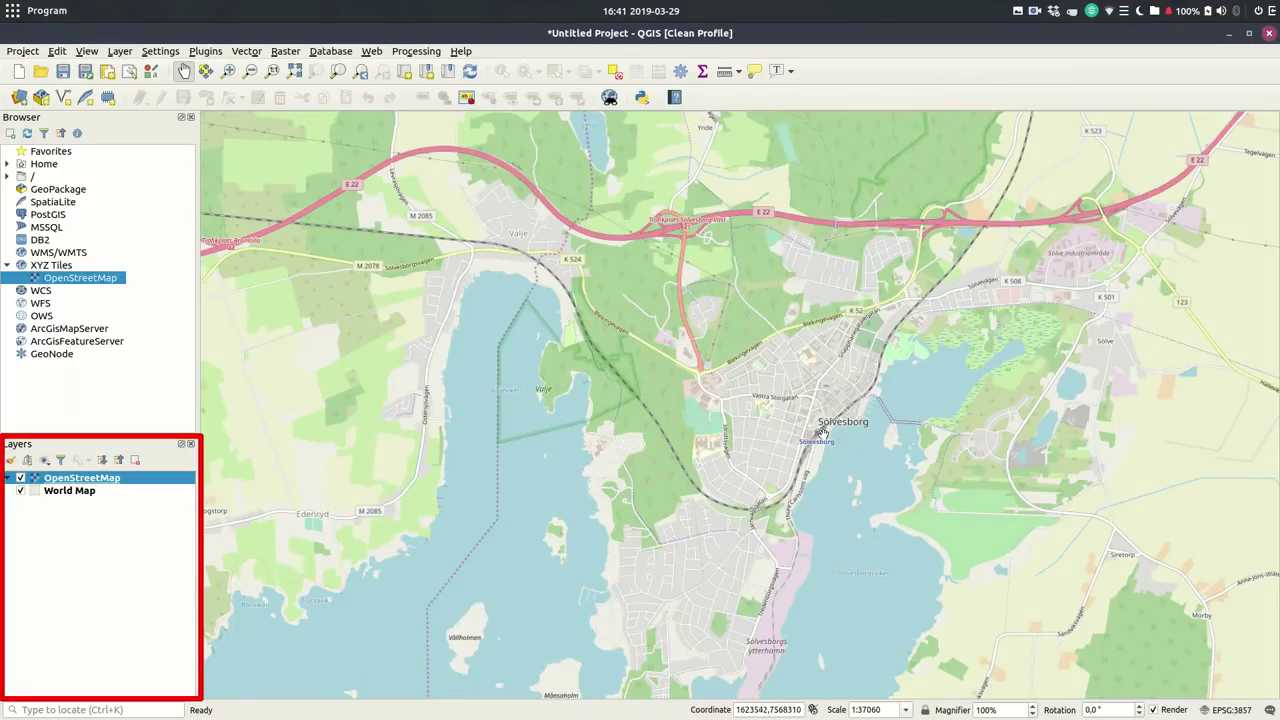
Move the World Map layer to the top of the layer order, above OpenStreetMap
{"action": "left_click", "coordinate": [84, 492]}
{"action": "left_click_drag", "start_coordinate": [84, 494], "coordinate": [93, 482]}
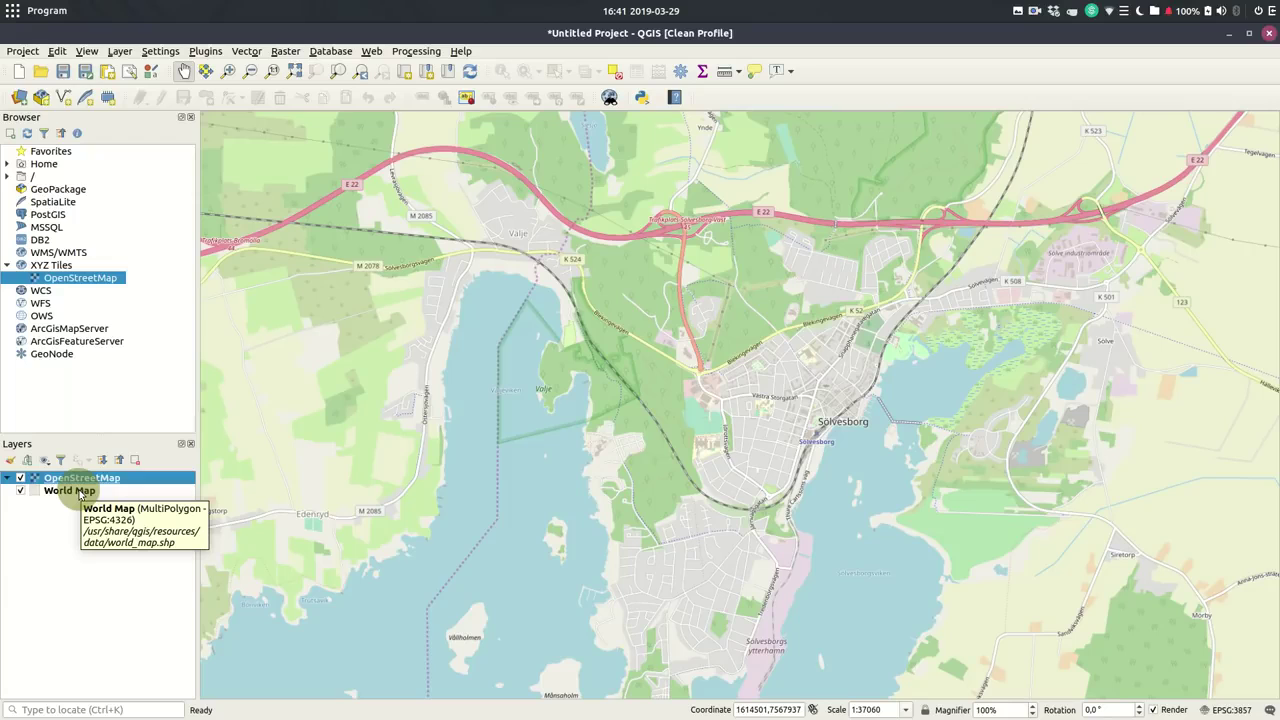
{"action": "left_click", "coordinate": [80, 492]}
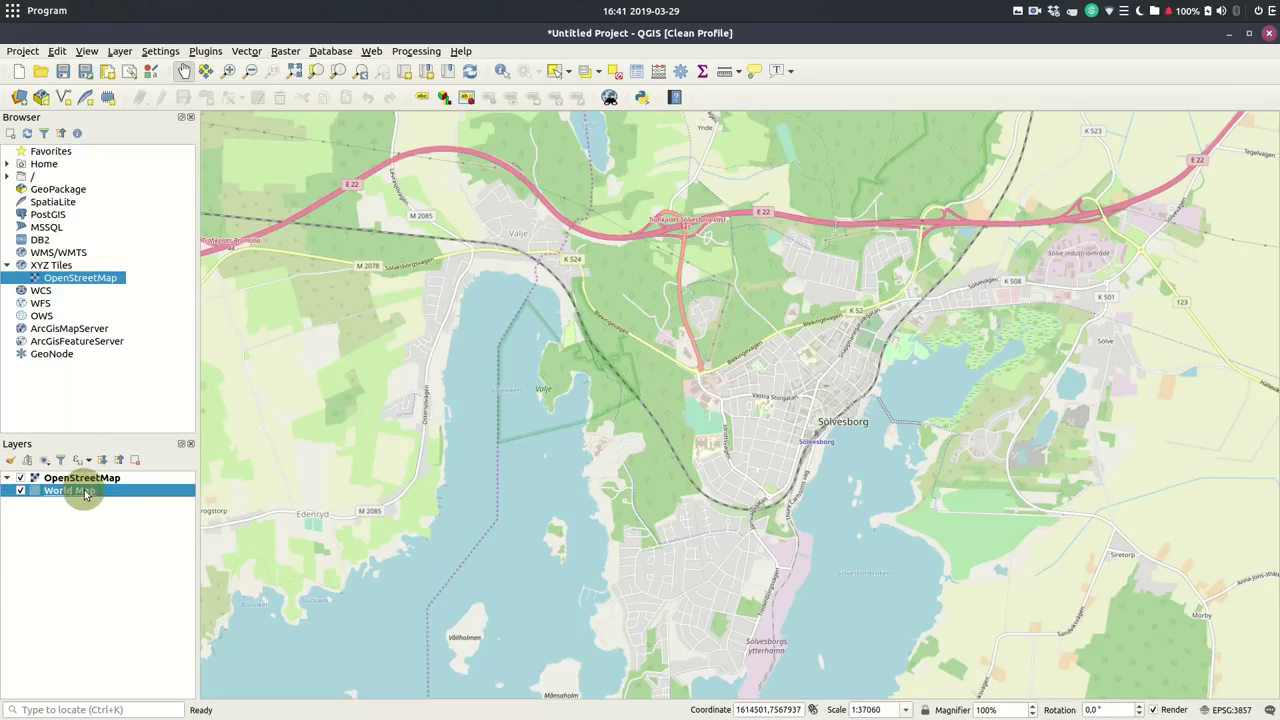
{"action": "mouse_move", "coordinate": [85, 494]}
{"action": "left_mouse_down"}
{"action": "mouse_move", "coordinate": [95, 477]}
{"action": "mouse_move", "coordinate": [58, 476]}
{"action": "mouse_move", "coordinate": [63, 498]}
{"action": "left_mouse_up"}
{"action": "right_click", "coordinate": [64, 493]}
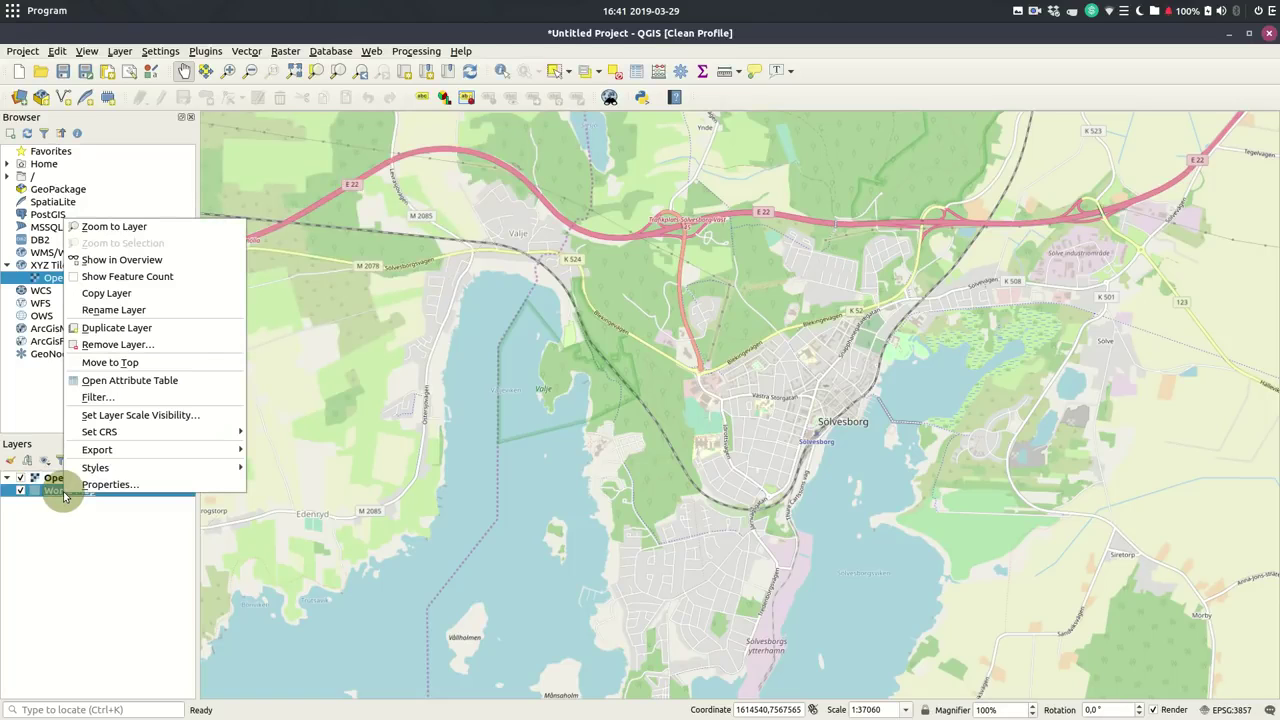
{"action": "left_click", "coordinate": [139, 363]}
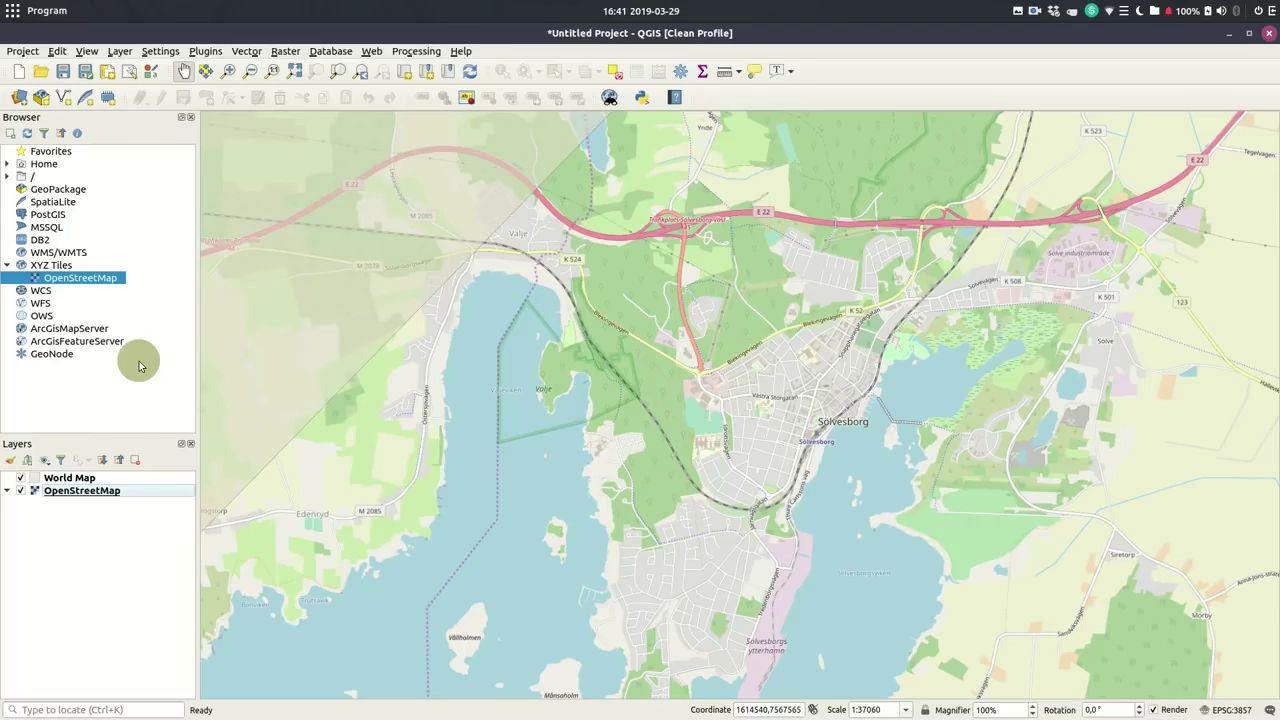
Toggle the World Map layer's visibility to compare it with OpenStreetMap, and leave it hidden
{"action": "left_click", "coordinate": [22, 479]}
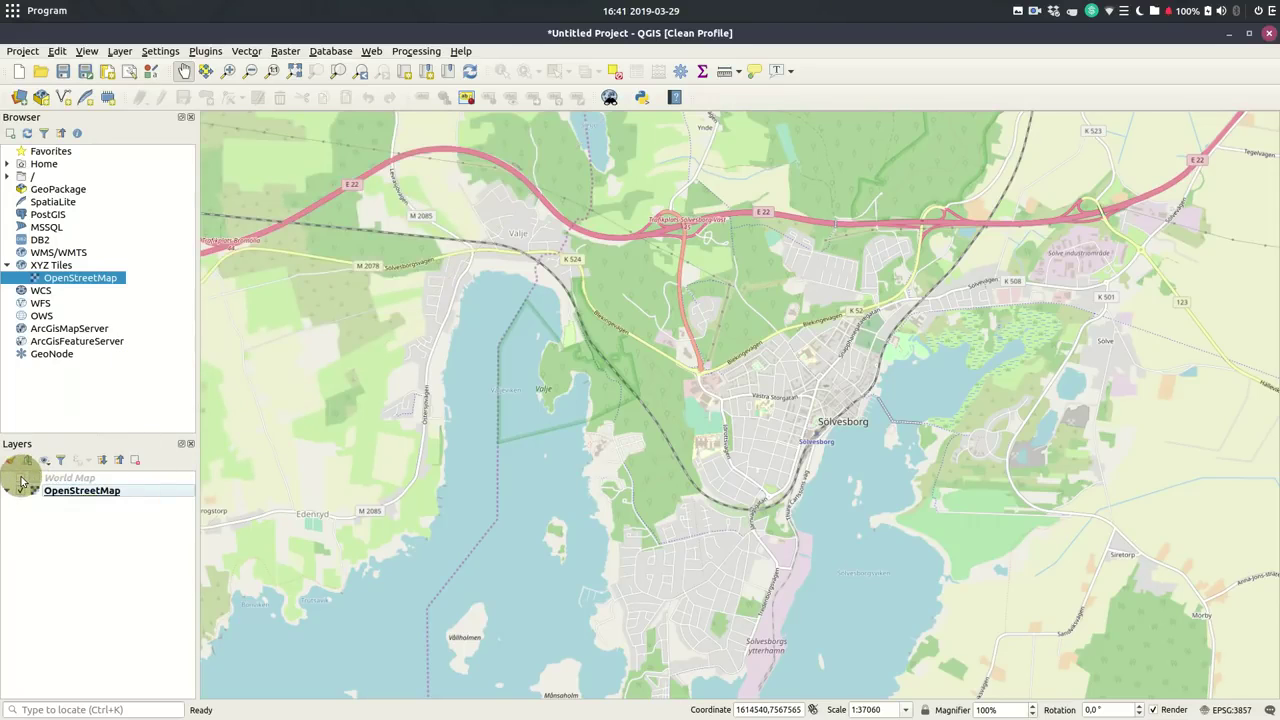
{"action": "left_click", "coordinate": [22, 480]}
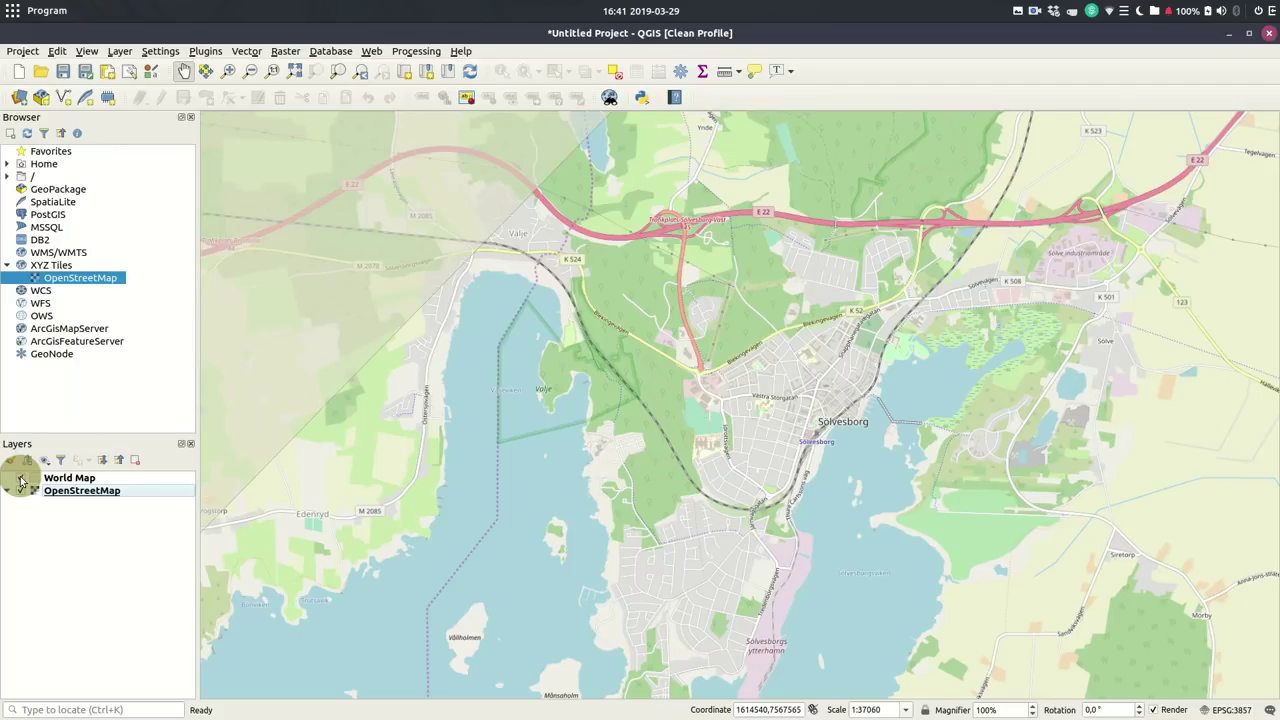
{"action": "left_click", "coordinate": [22, 480]}
Examine the OpenStreetMap layer at different scales, from the region around Sölvesborg to the lake Mien
{"action": "scroll", "coordinate": [845, 442], "scroll_direction": "down", "scroll_amount": 4}
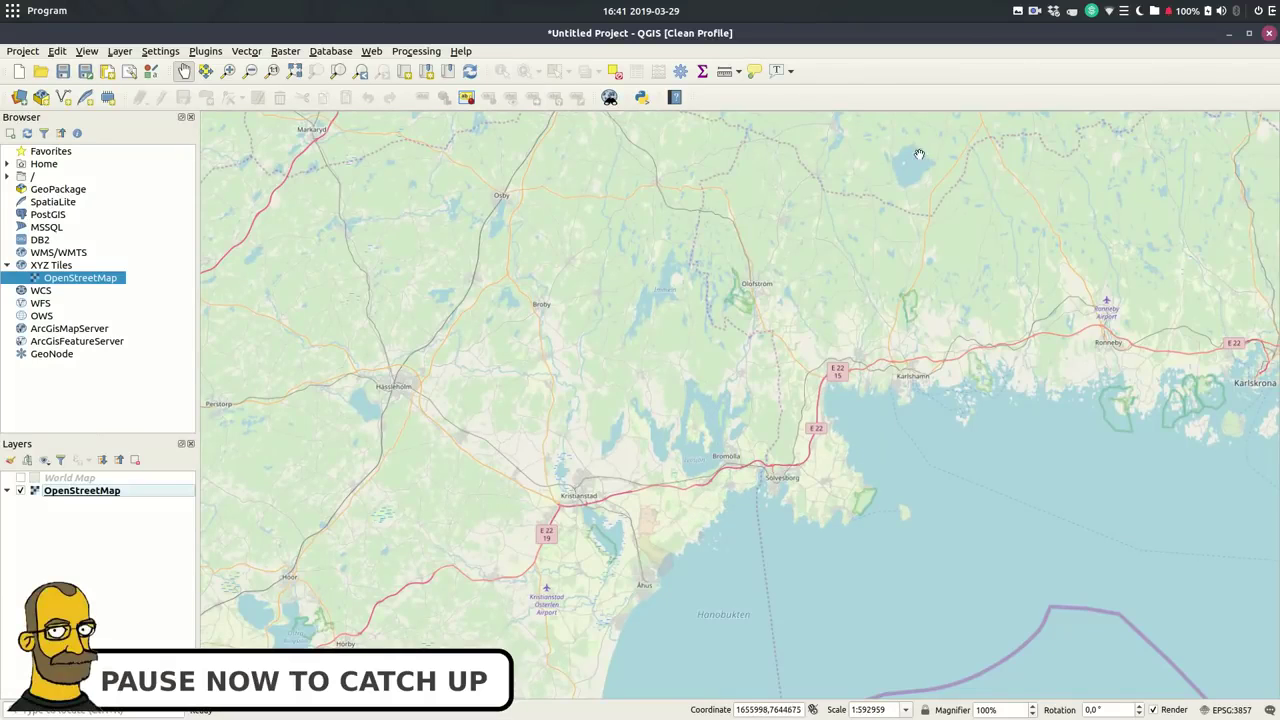
{"action": "scroll", "coordinate": [919, 155], "scroll_direction": "up", "scroll_amount": 4}
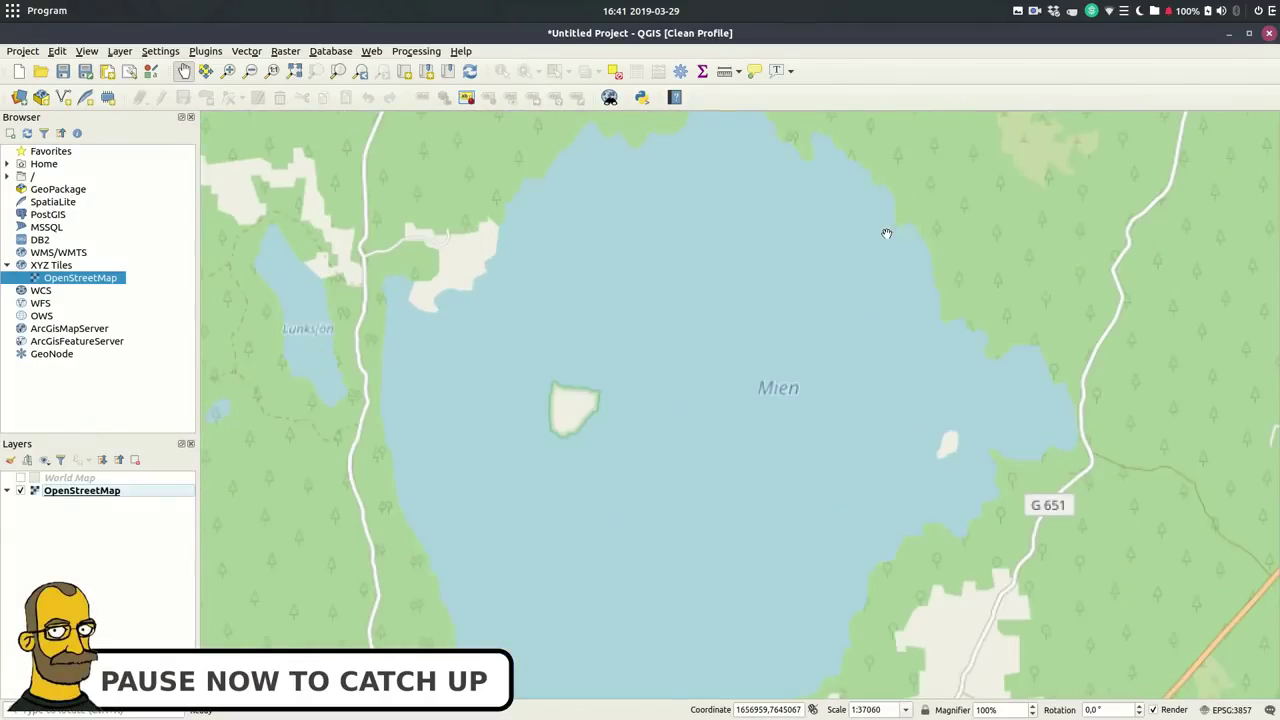
{"action": "scroll", "coordinate": [868, 266], "scroll_direction": "down", "scroll_amount": 1}
{"action": "scroll", "coordinate": [788, 370], "scroll_direction": "up", "scroll_amount": 1}
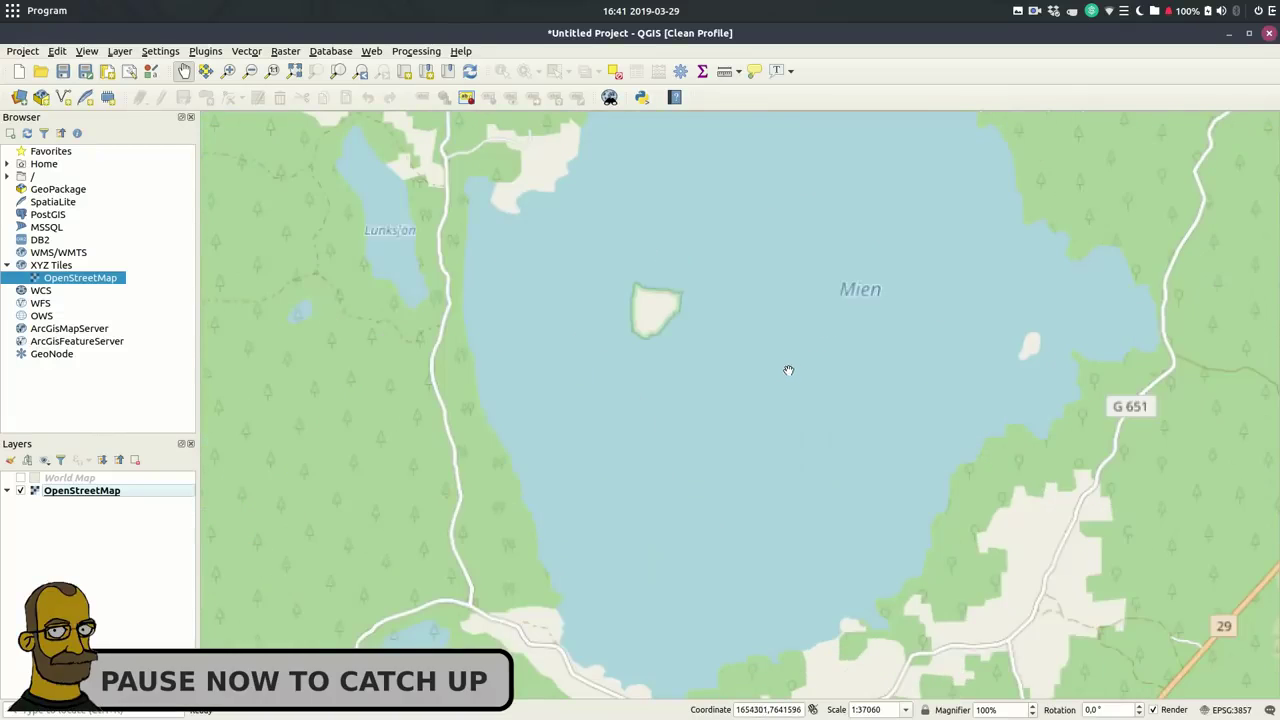
{"action": "left_click_drag", "start_coordinate": [808, 320], "coordinate": [718, 398]}
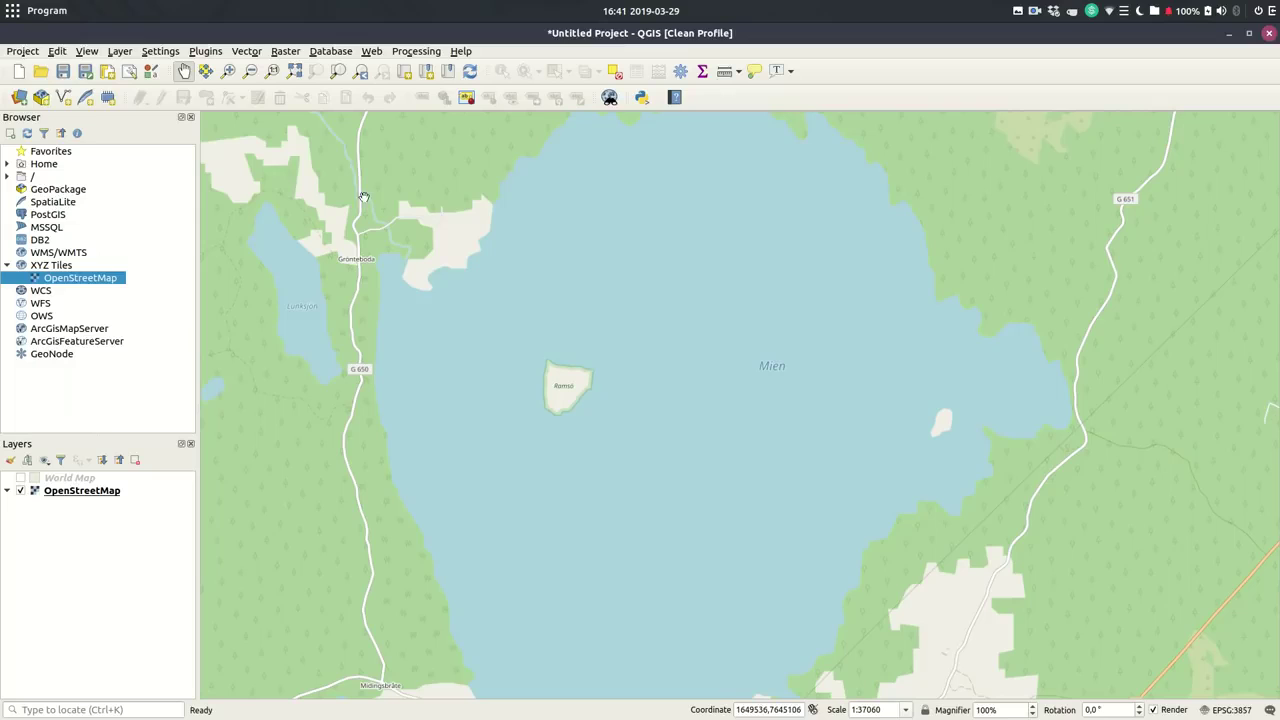
Save the project as MyFirstProject in the _QGIS for Beginners folder
{"action": "left_click", "coordinate": [64, 73]}
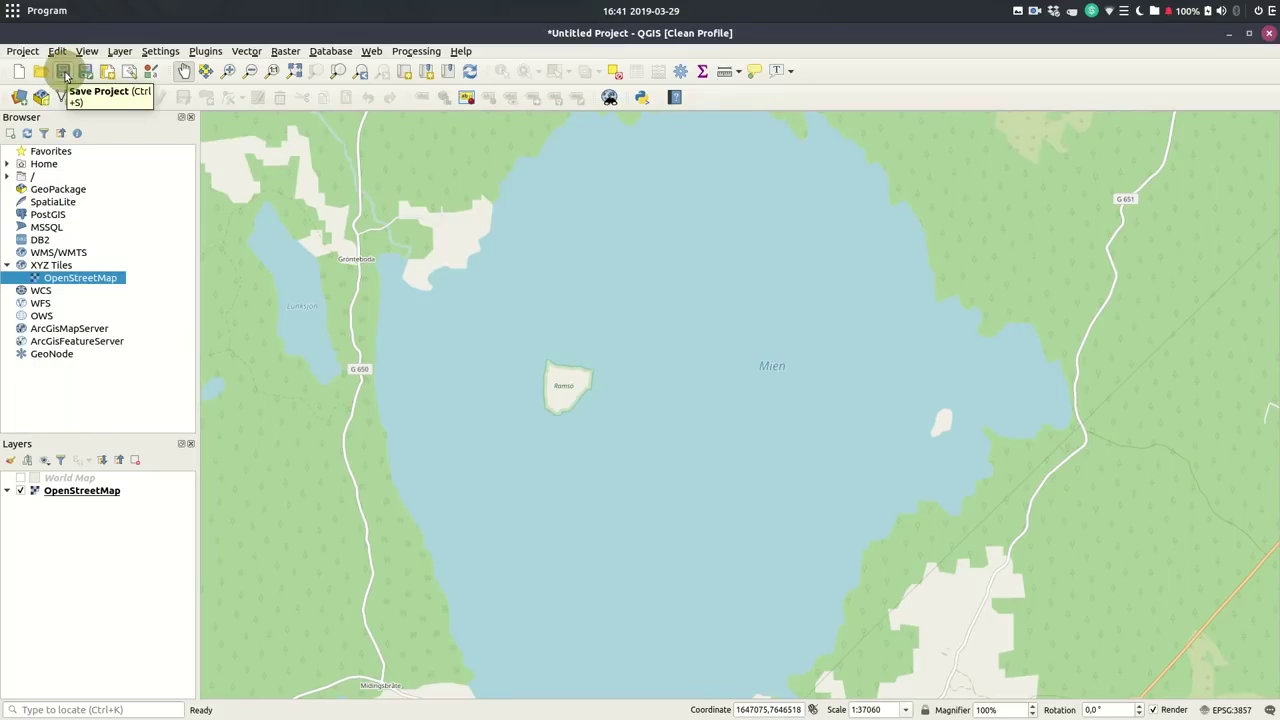
{"action": "left_click", "coordinate": [22, 51]}
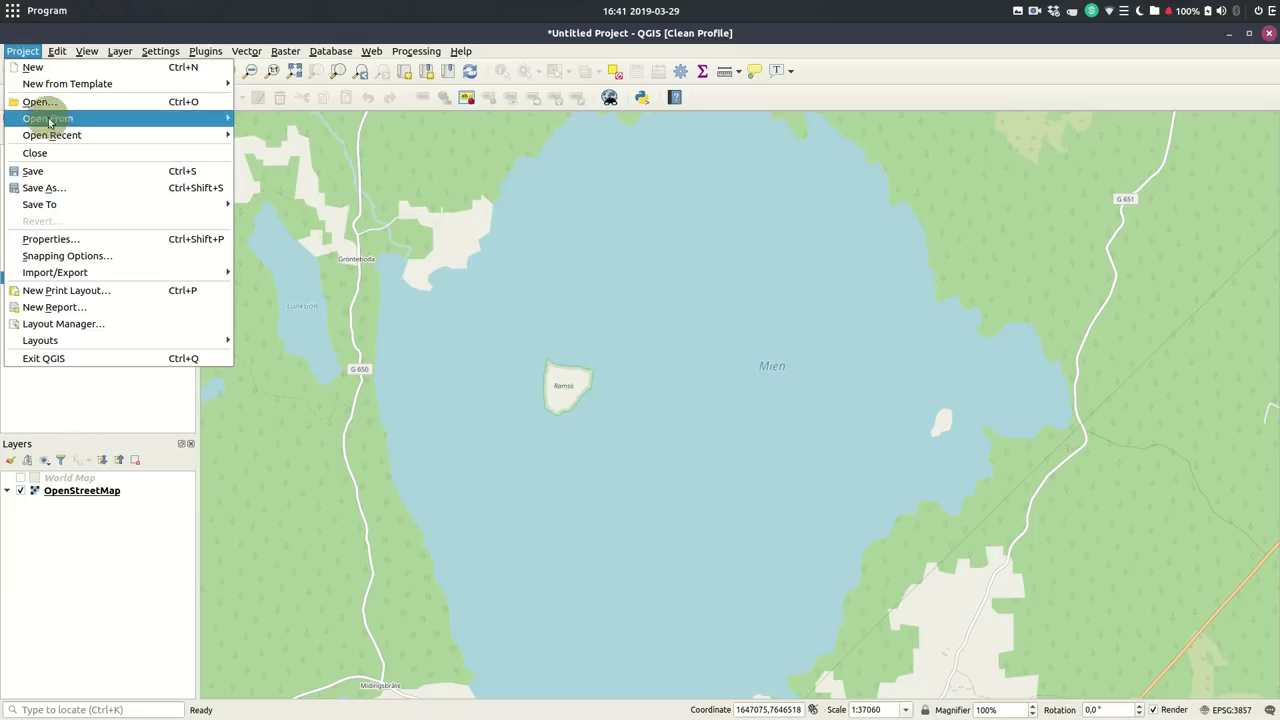
{"action": "left_click", "coordinate": [57, 176]}
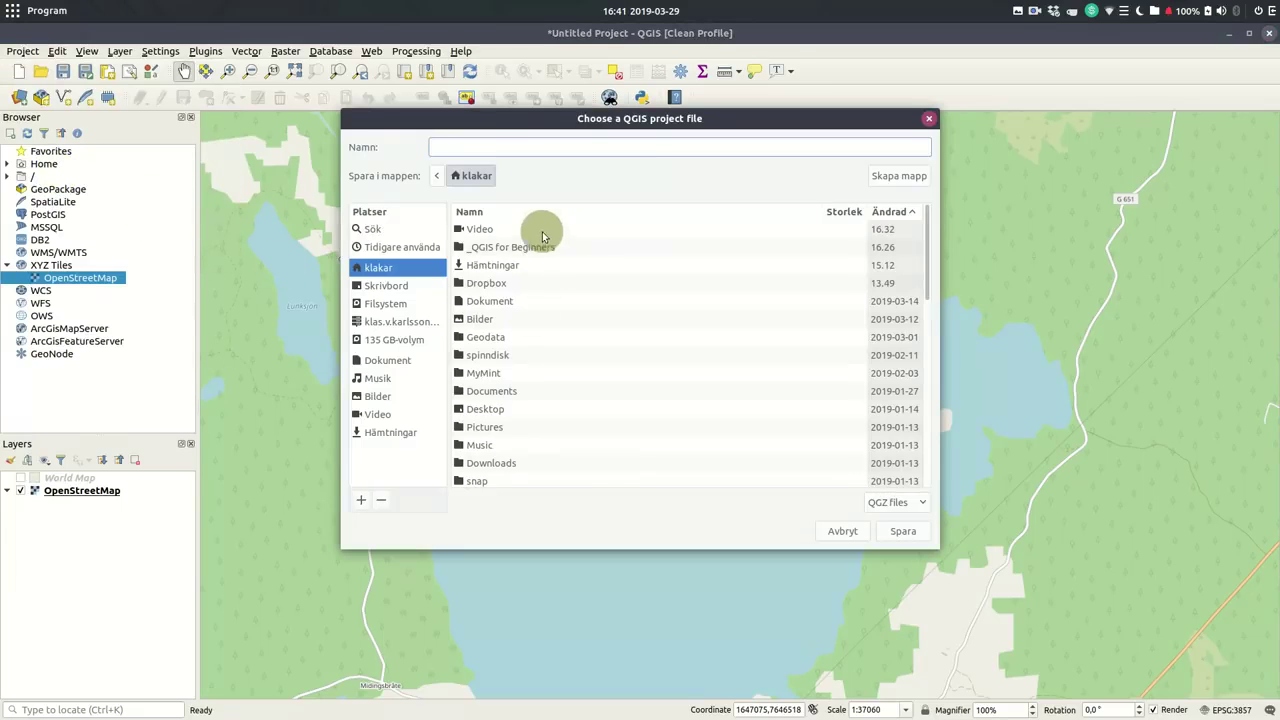
{"action": "double_click", "coordinate": [490, 247]}
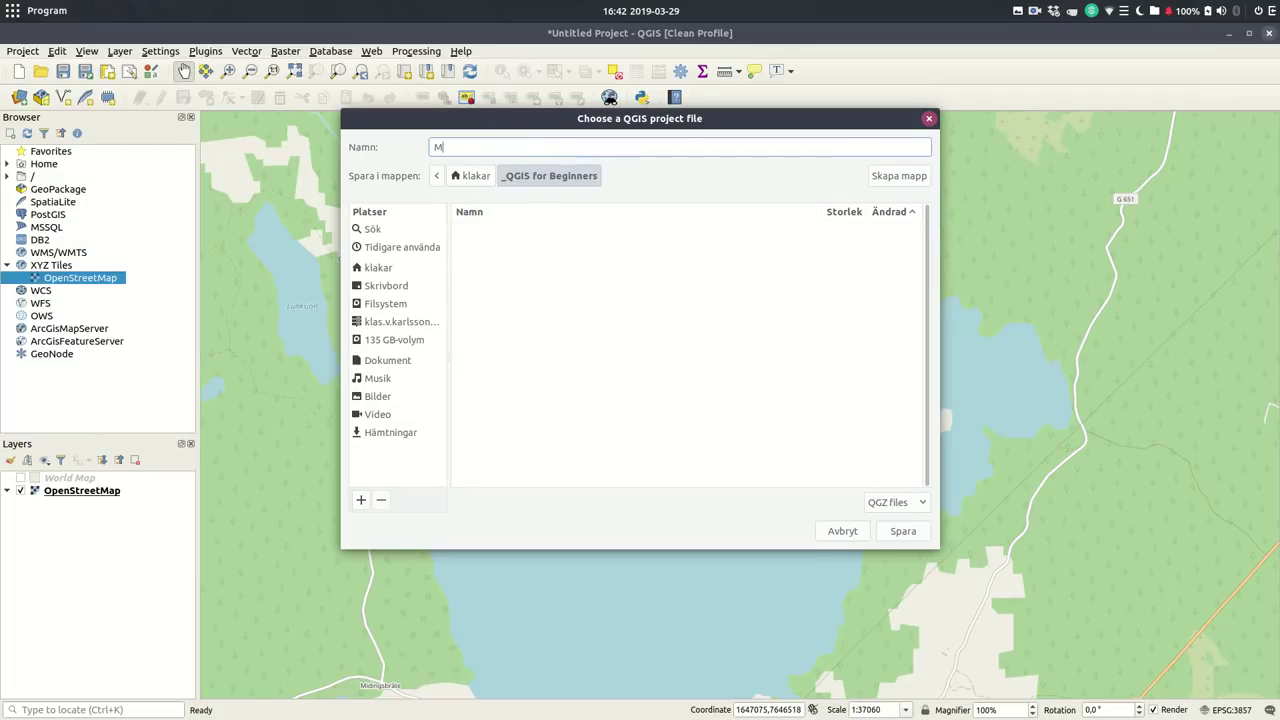
{"action": "type", "text": "stProject"}
{"action": "key", "text": "Return"}
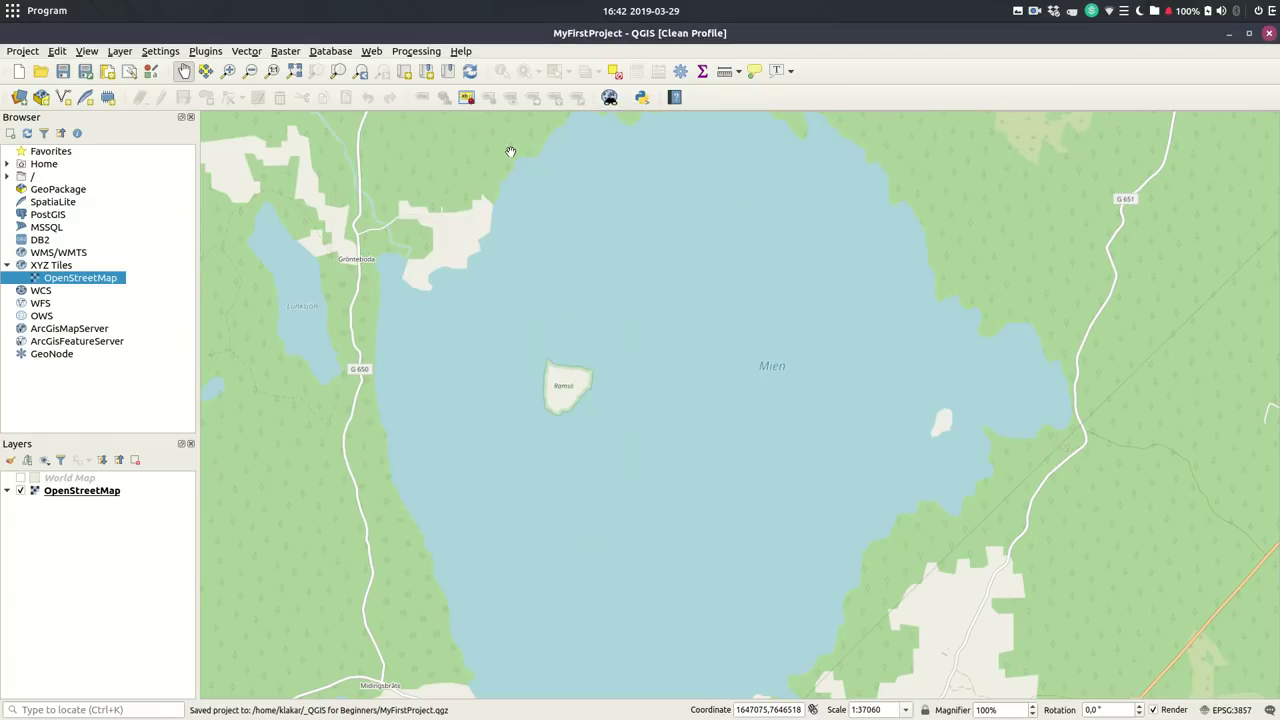
Close and relaunch QGIS, and reopen MyFirstProject from the _QGIS for Beginners folder in Home
{"action": "left_click", "coordinate": [1269, 34]}
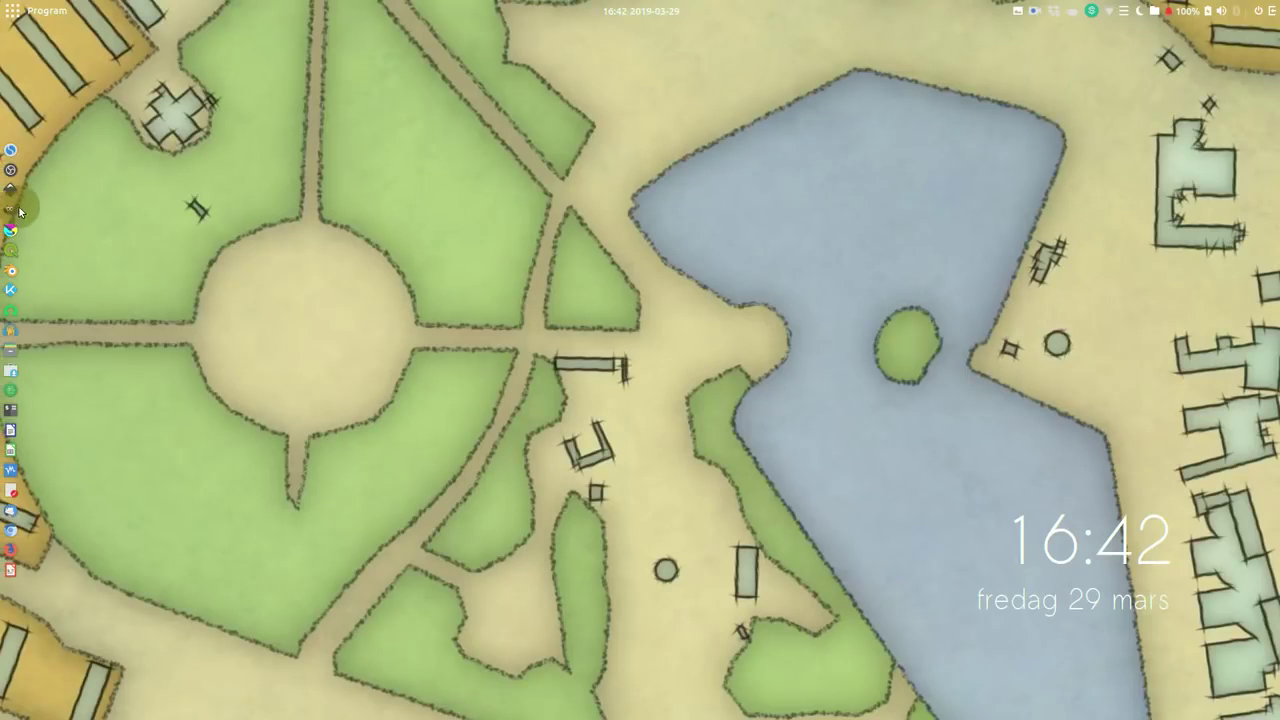
{"action": "left_click", "coordinate": [15, 253]}
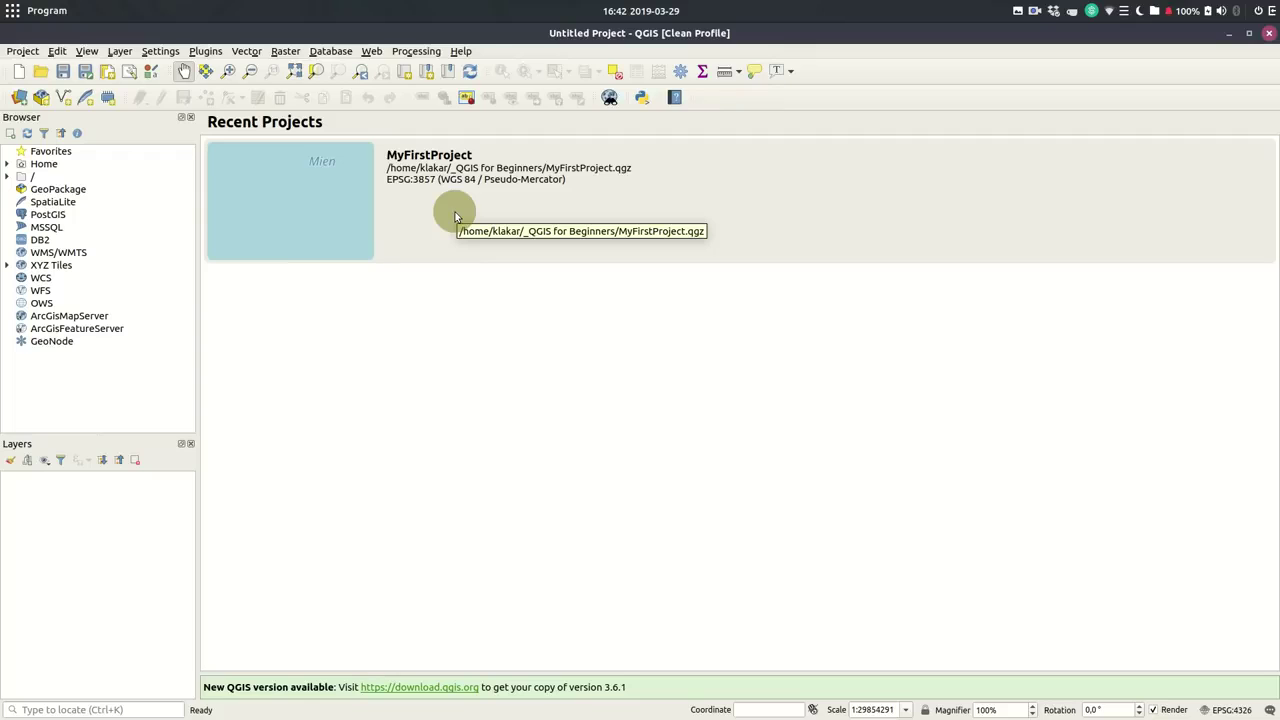
{"action": "left_click", "coordinate": [463, 218]}
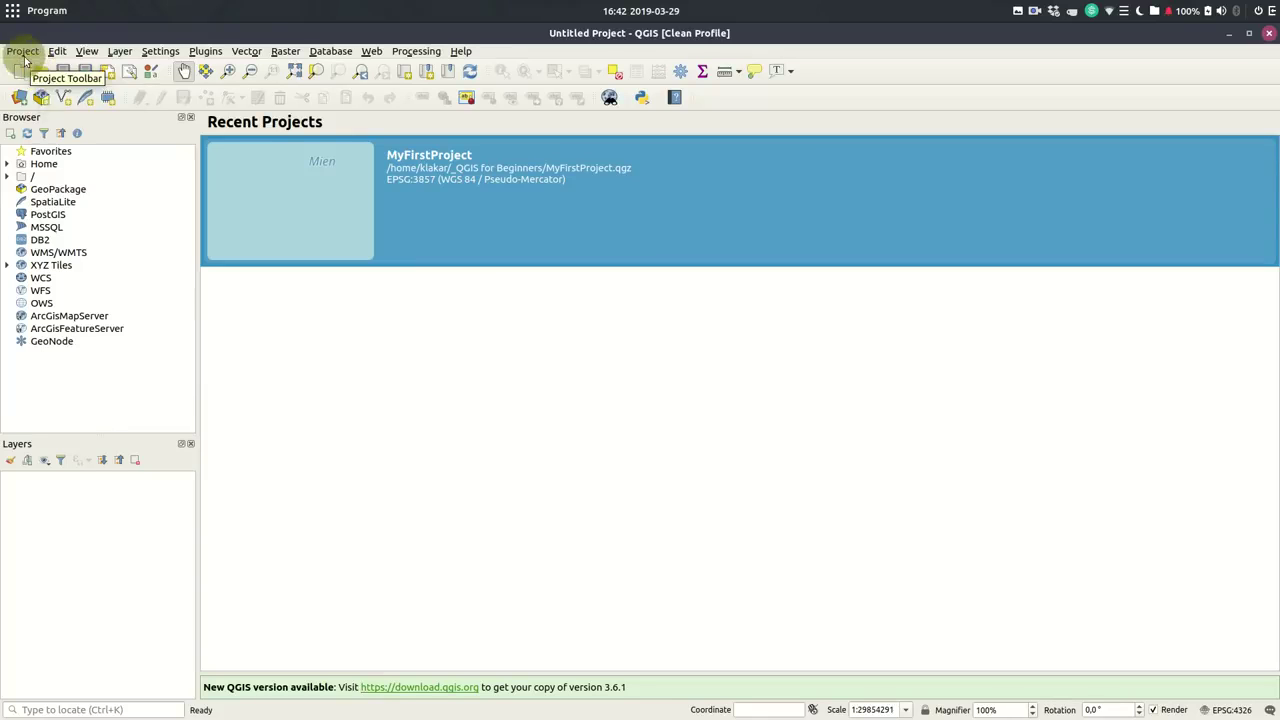
{"action": "left_click", "coordinate": [9, 164]}
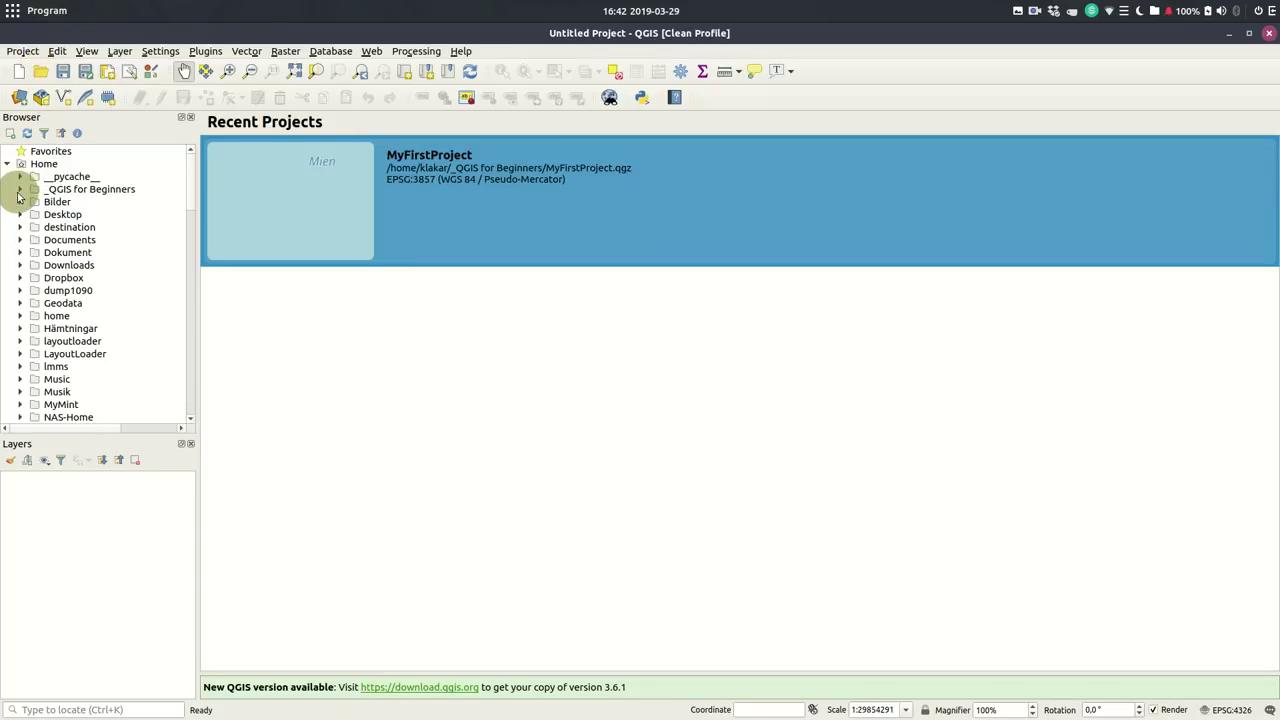
{"action": "left_click", "coordinate": [20, 189]}
{"action": "left_click_drag", "start_coordinate": [57, 206], "coordinate": [418, 469]}
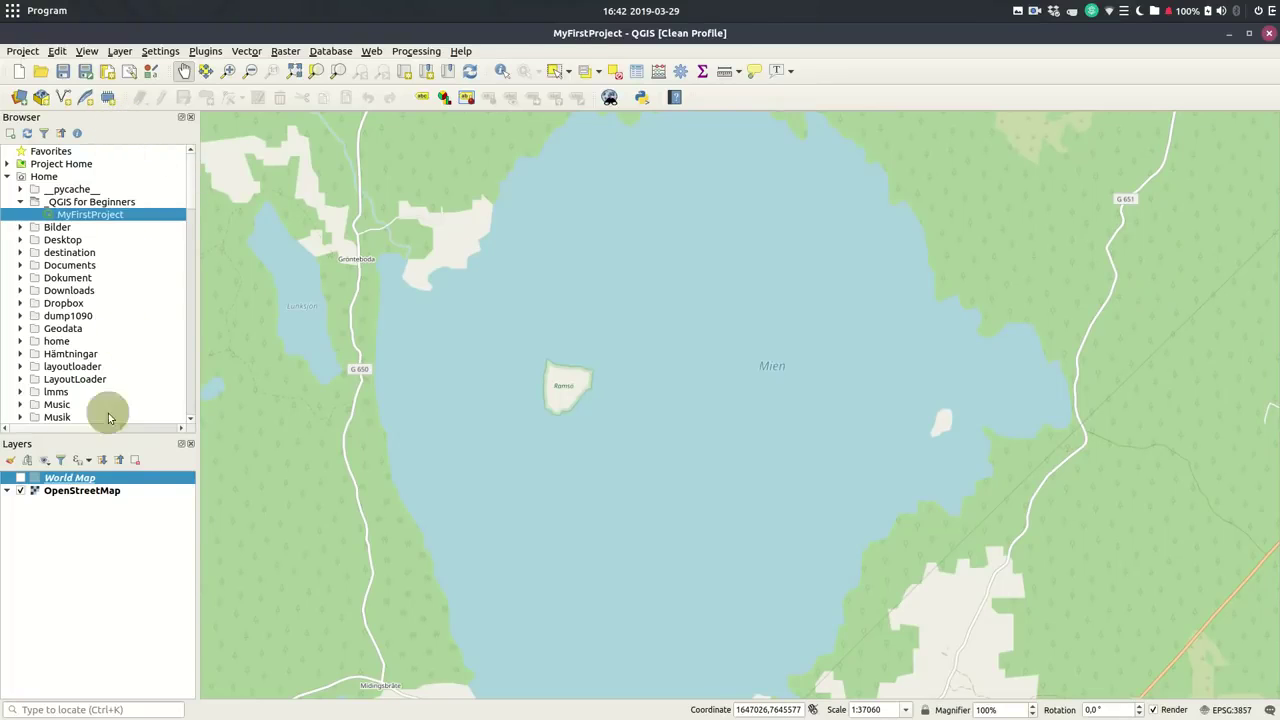
Create a temporary scratch layer named Land directly above OpenStreetMap, with Polygon / CurvePolygon geometry in EPSG:3857
{"action": "left_click", "coordinate": [67, 491]}
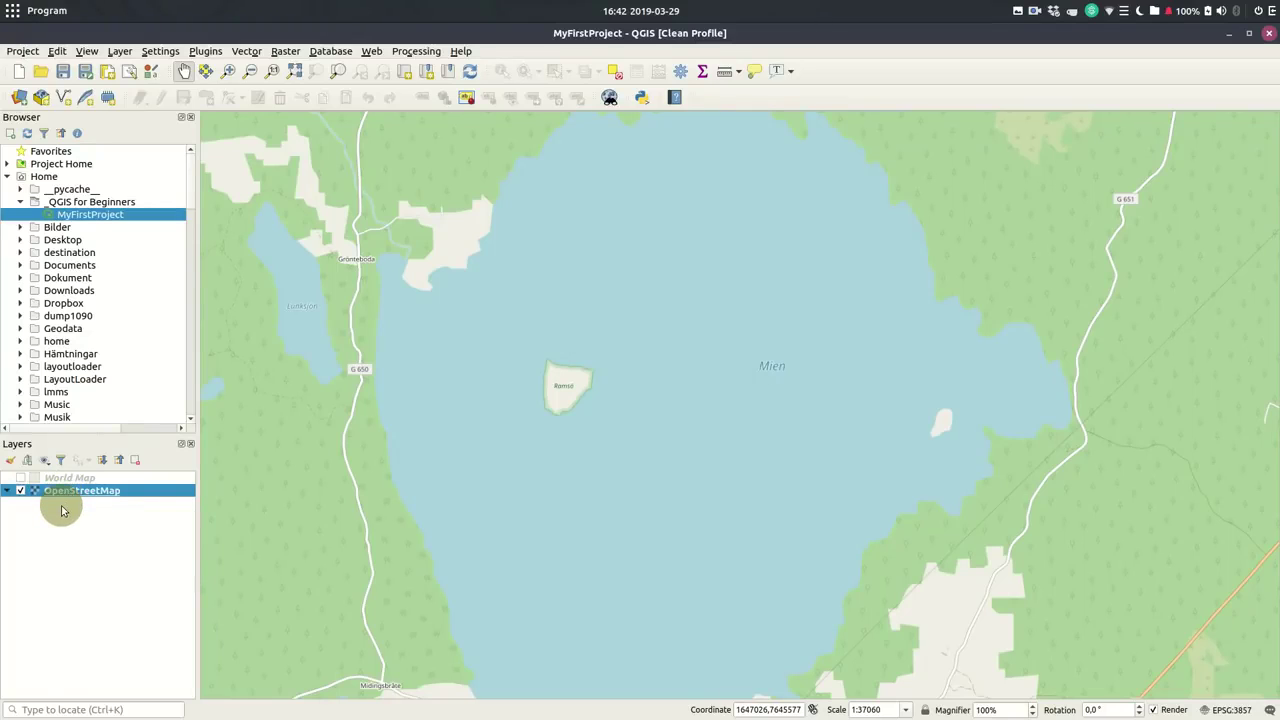
{"action": "left_click", "coordinate": [85, 480]}
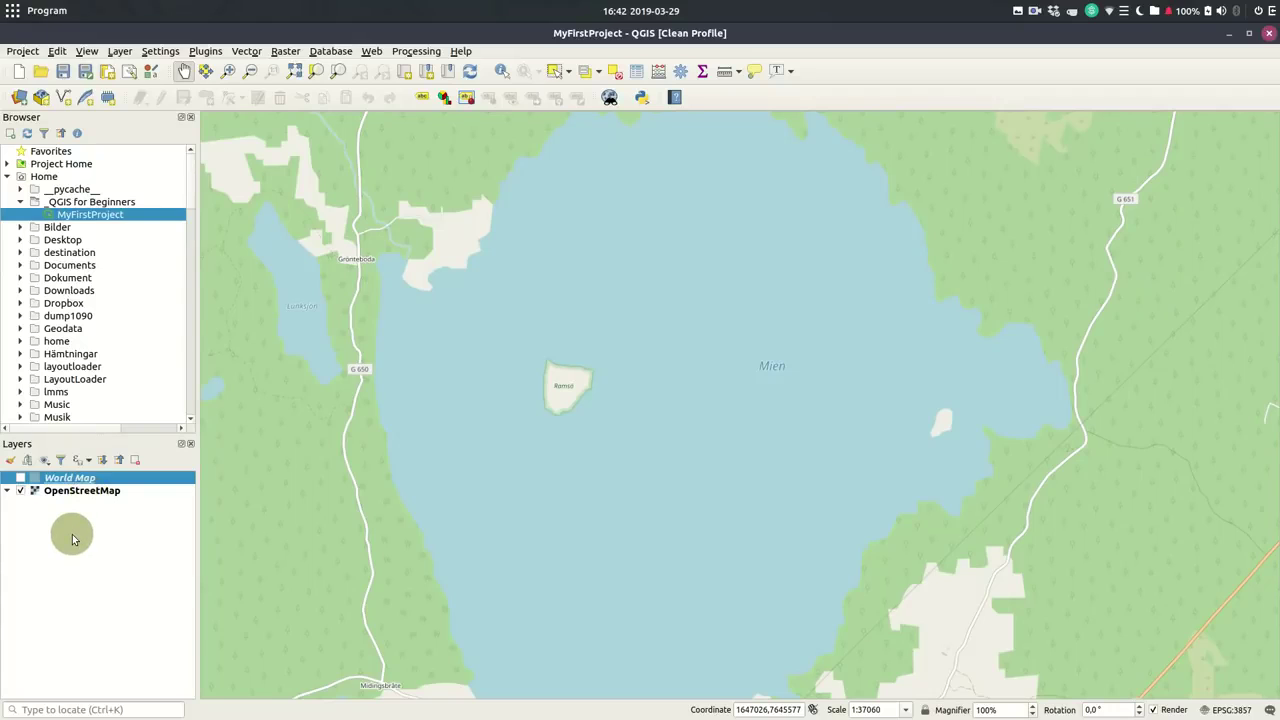
{"action": "left_click", "coordinate": [107, 493]}
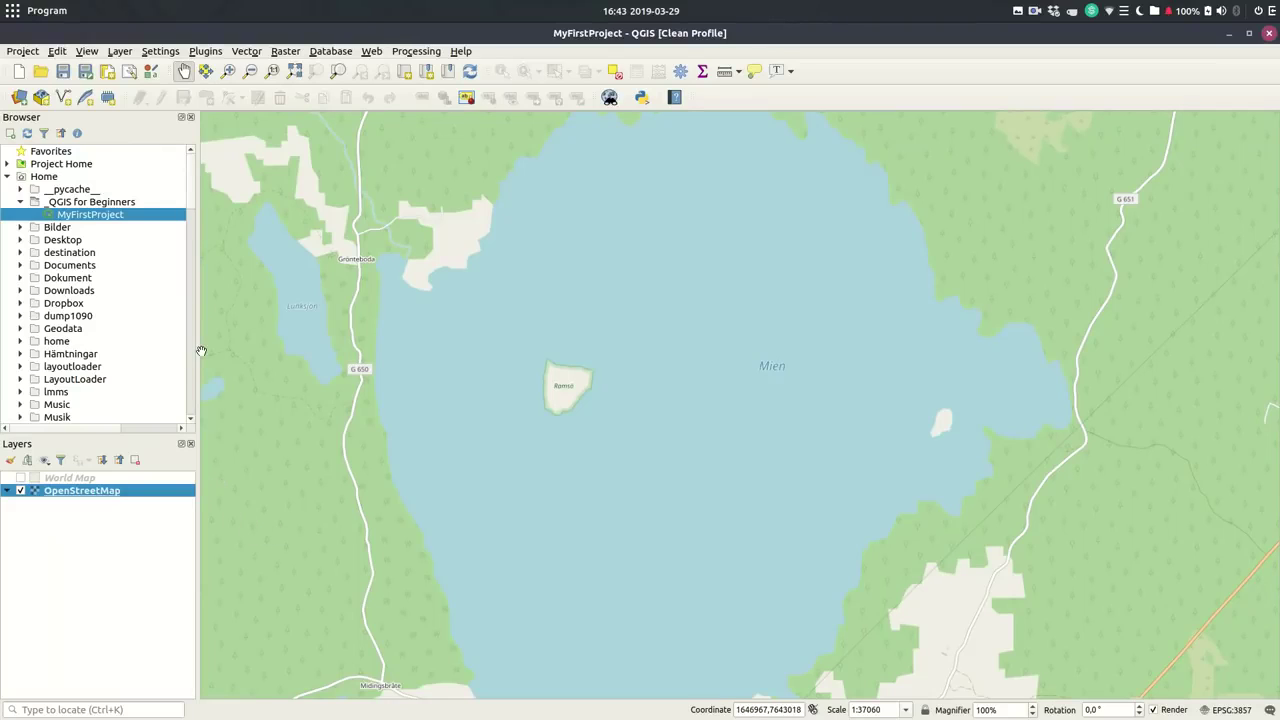
{"action": "left_click", "coordinate": [108, 97]}
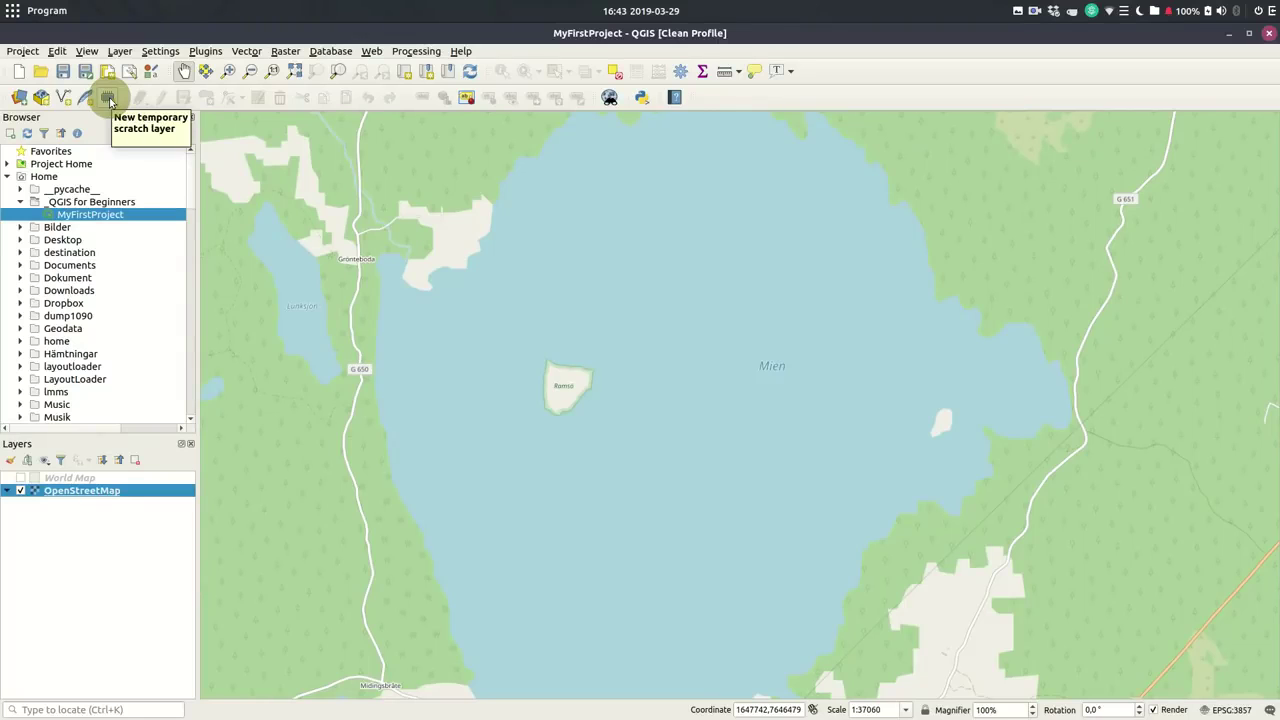
{"action": "left_click", "coordinate": [108, 97]}
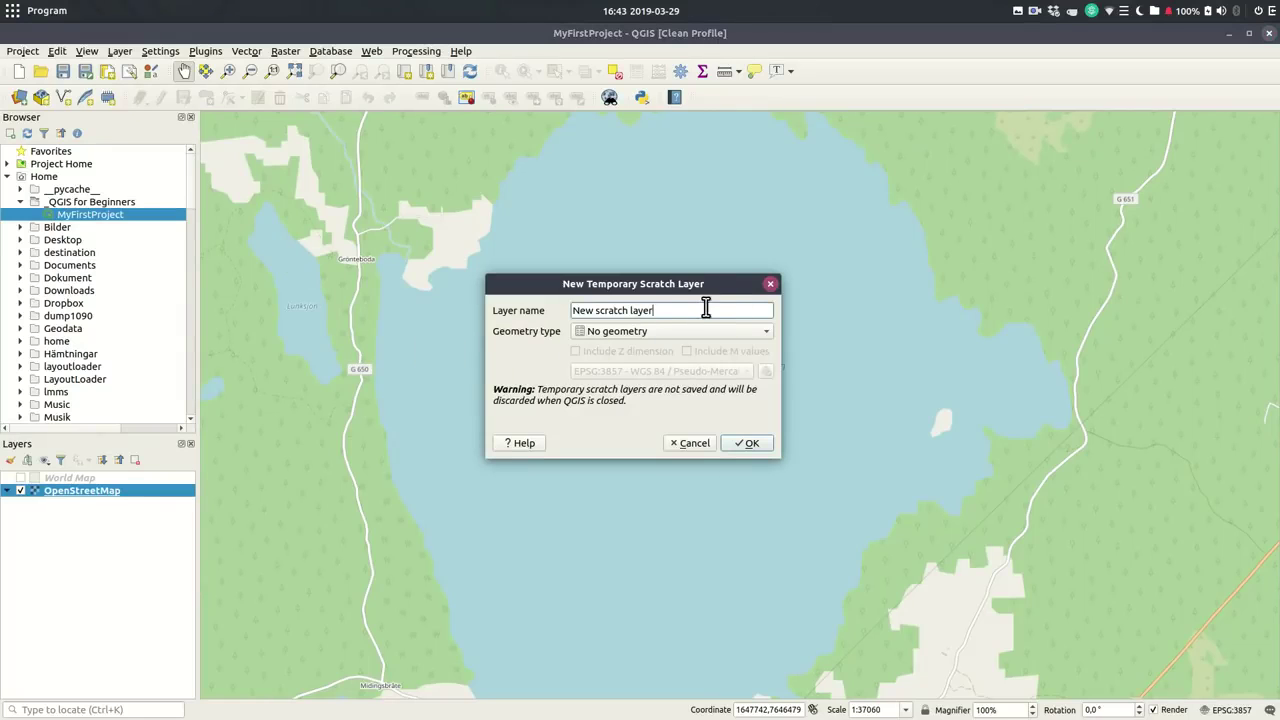
{"action": "left_click_drag", "start_coordinate": [689, 310], "coordinate": [540, 290]}
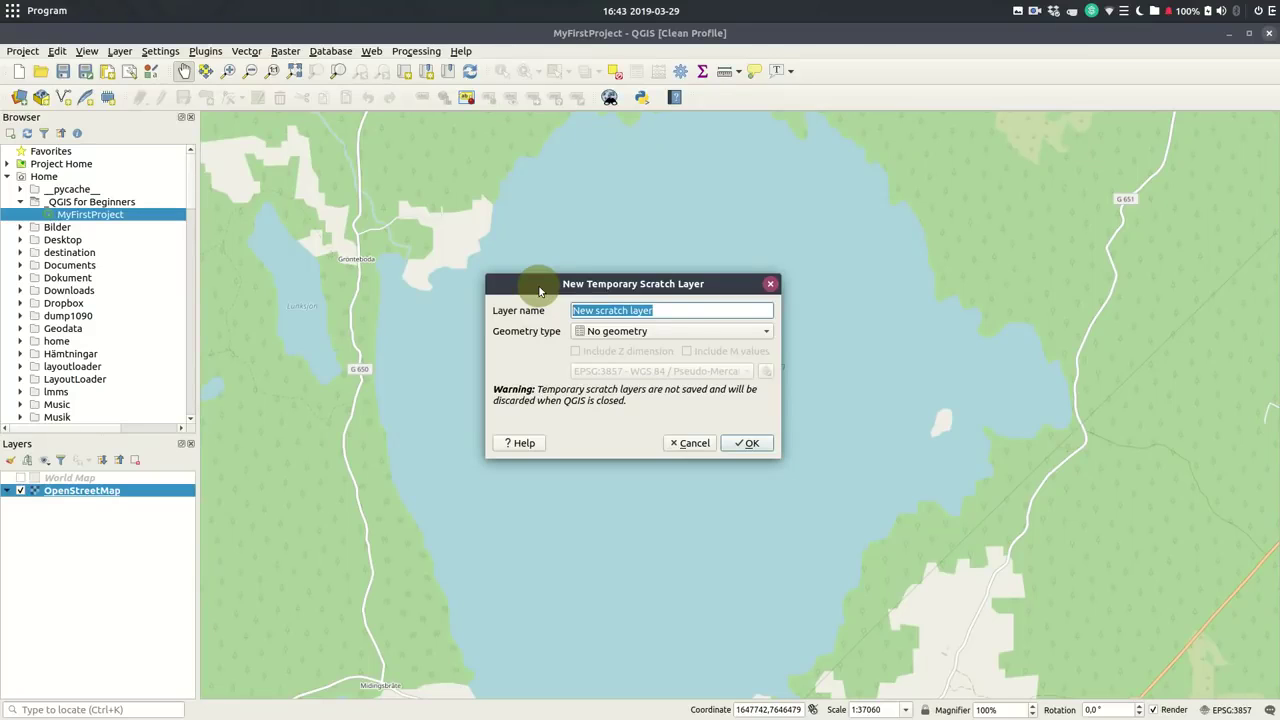
{"action": "type", "text": "Land"}
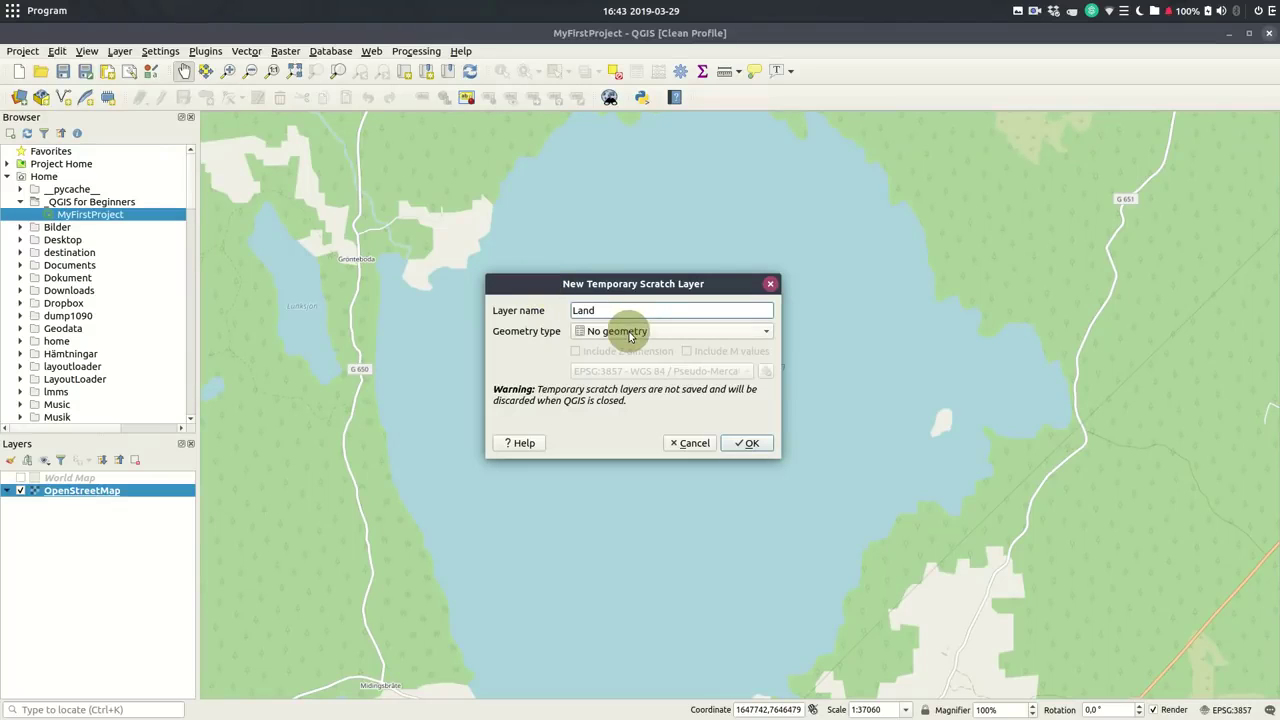
{"action": "left_click", "coordinate": [590, 331]}
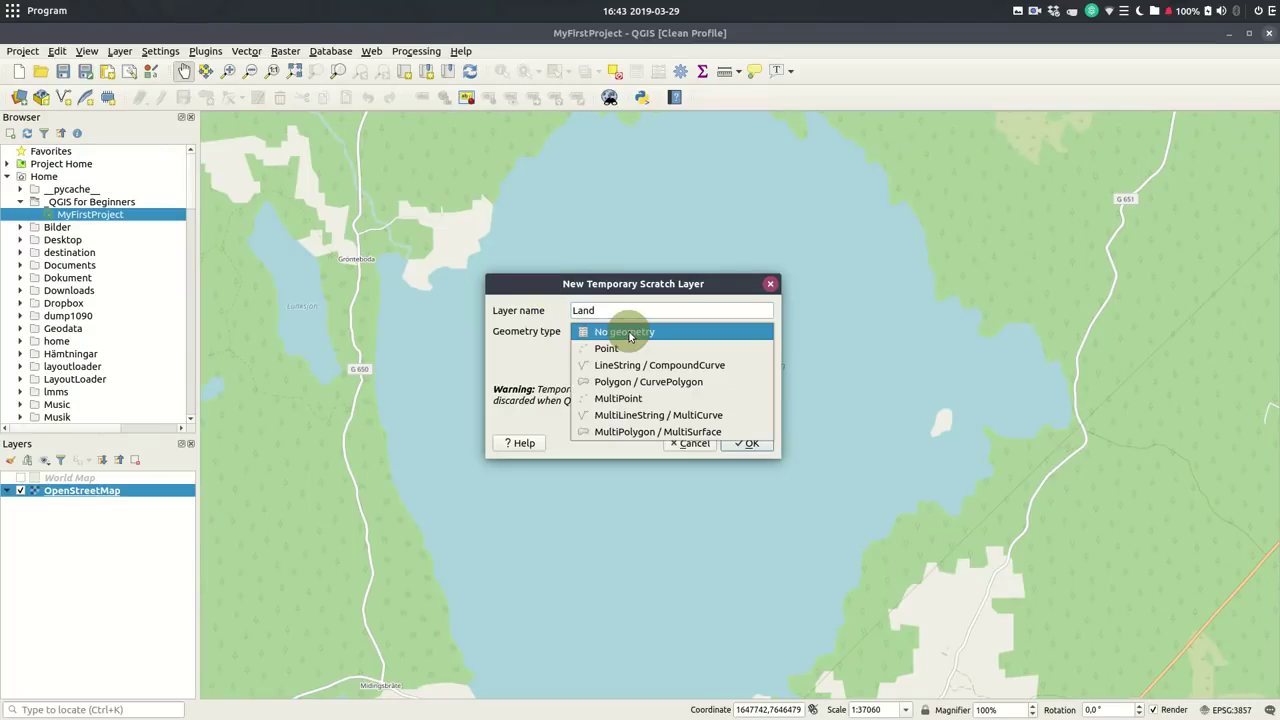
{"action": "left_click", "coordinate": [635, 385]}
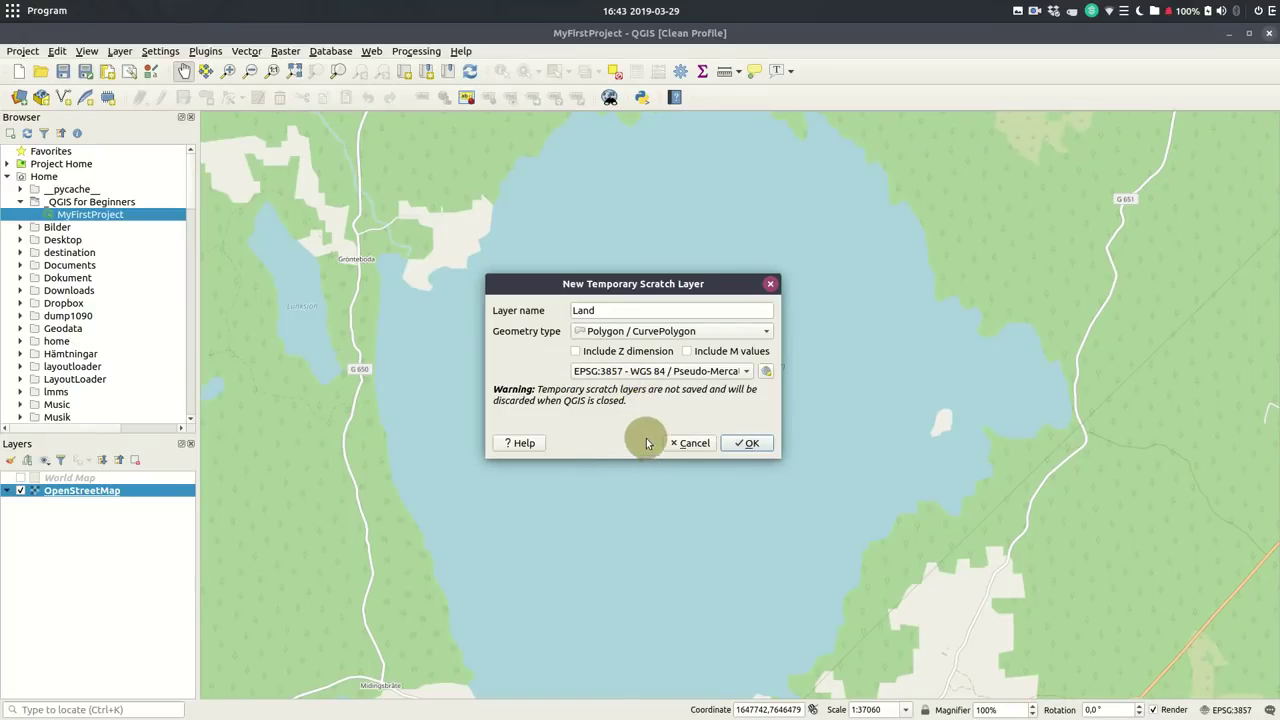
{"action": "left_click", "coordinate": [746, 443]}
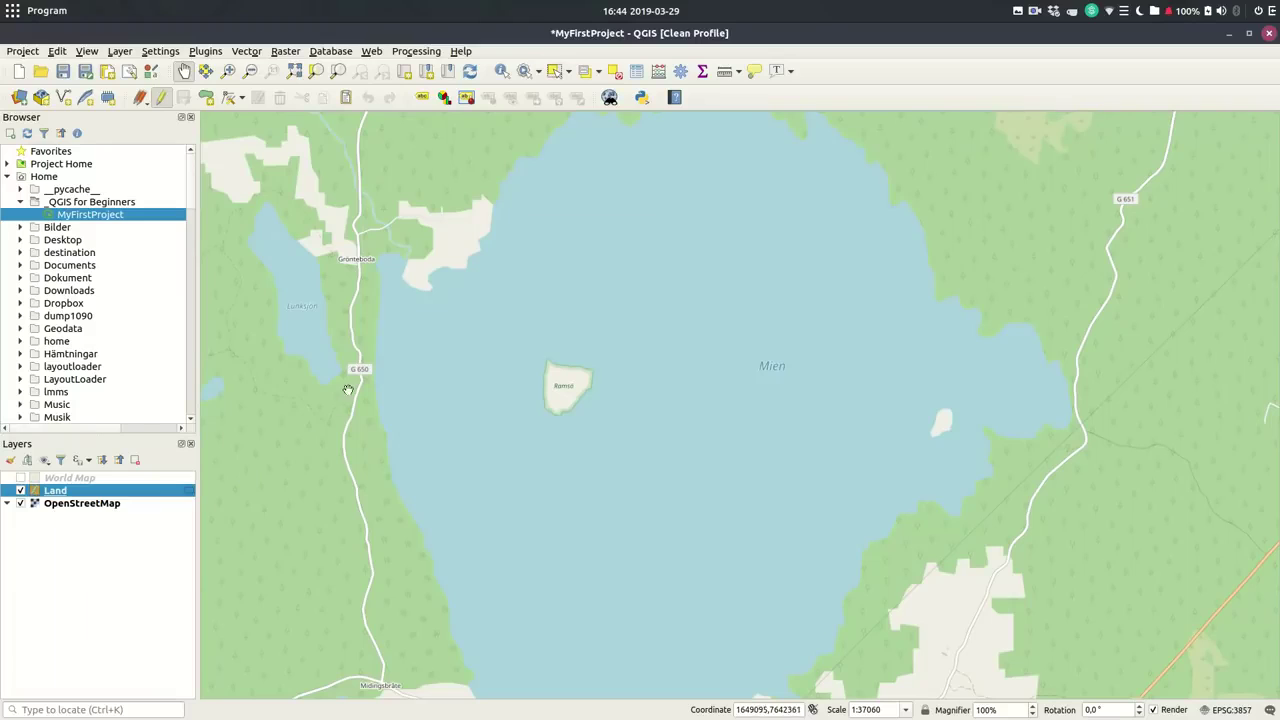
Toggle editing of the Land layer off and on, leaving it enabled
{"action": "left_click", "coordinate": [162, 100]}
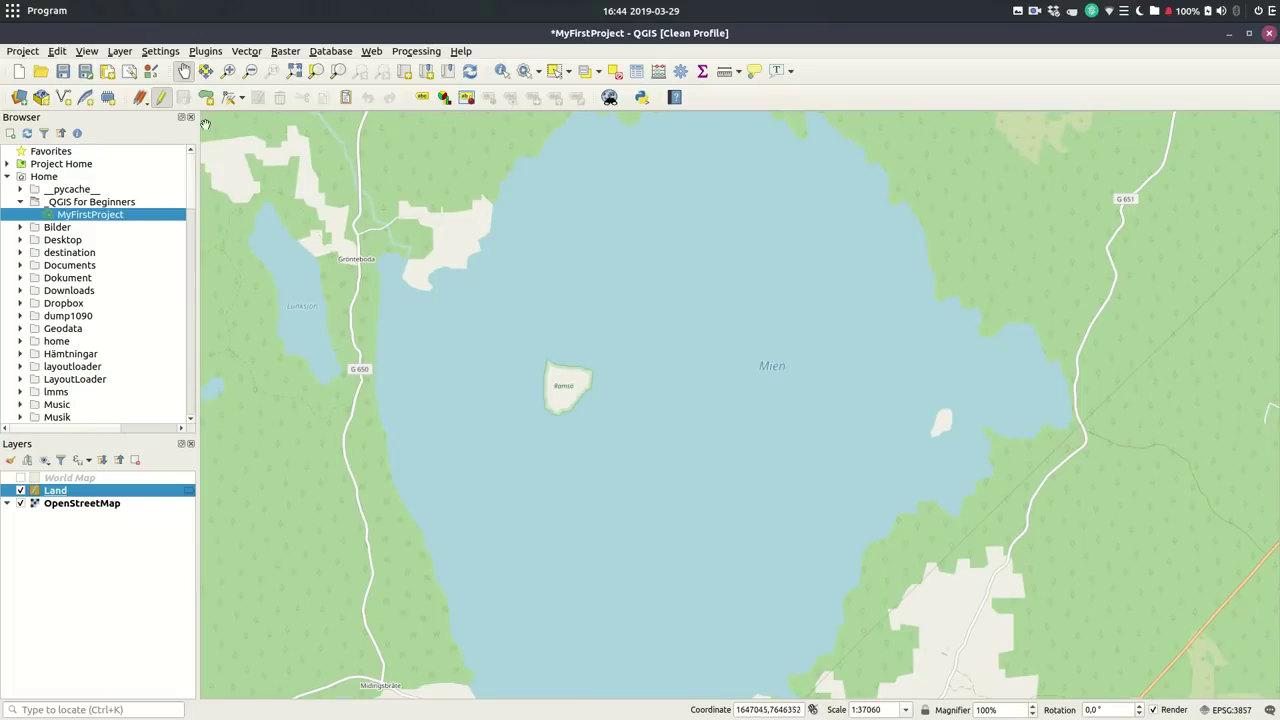
{"action": "left_click", "coordinate": [163, 100]}
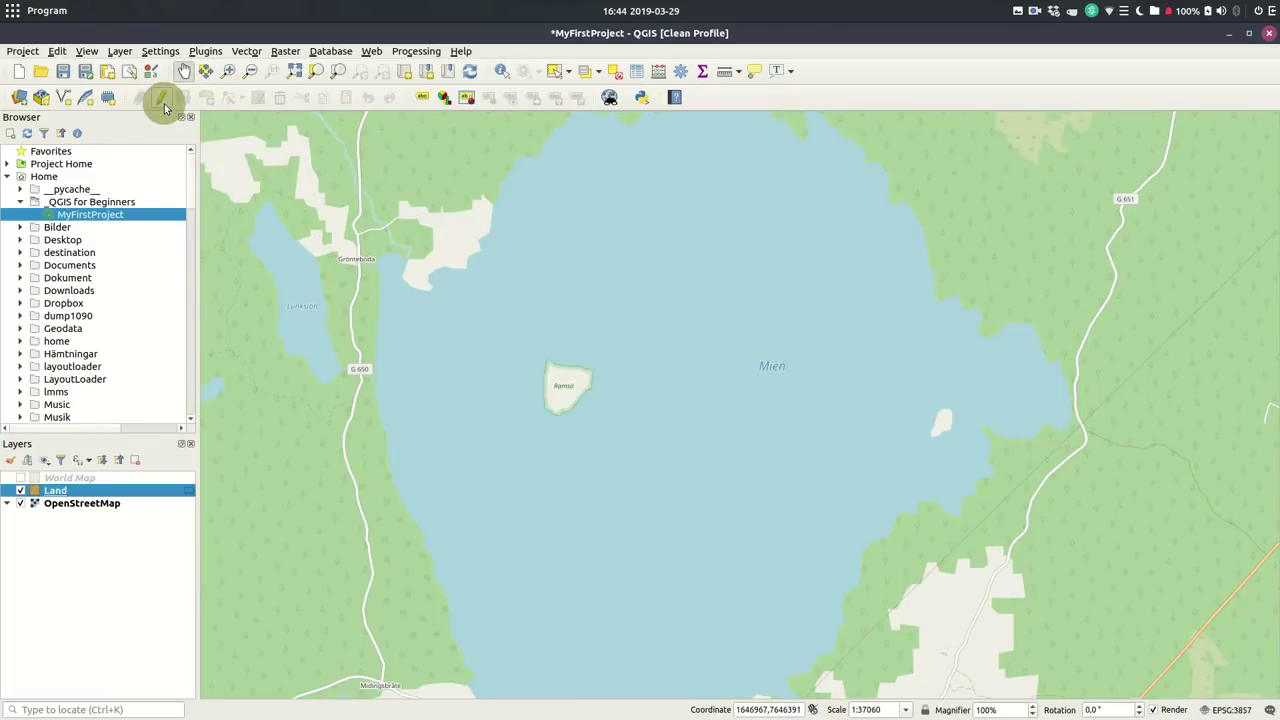
{"action": "left_click", "coordinate": [165, 105]}
{"action": "left_click", "coordinate": [164, 103]}
{"action": "left_click", "coordinate": [164, 103]}
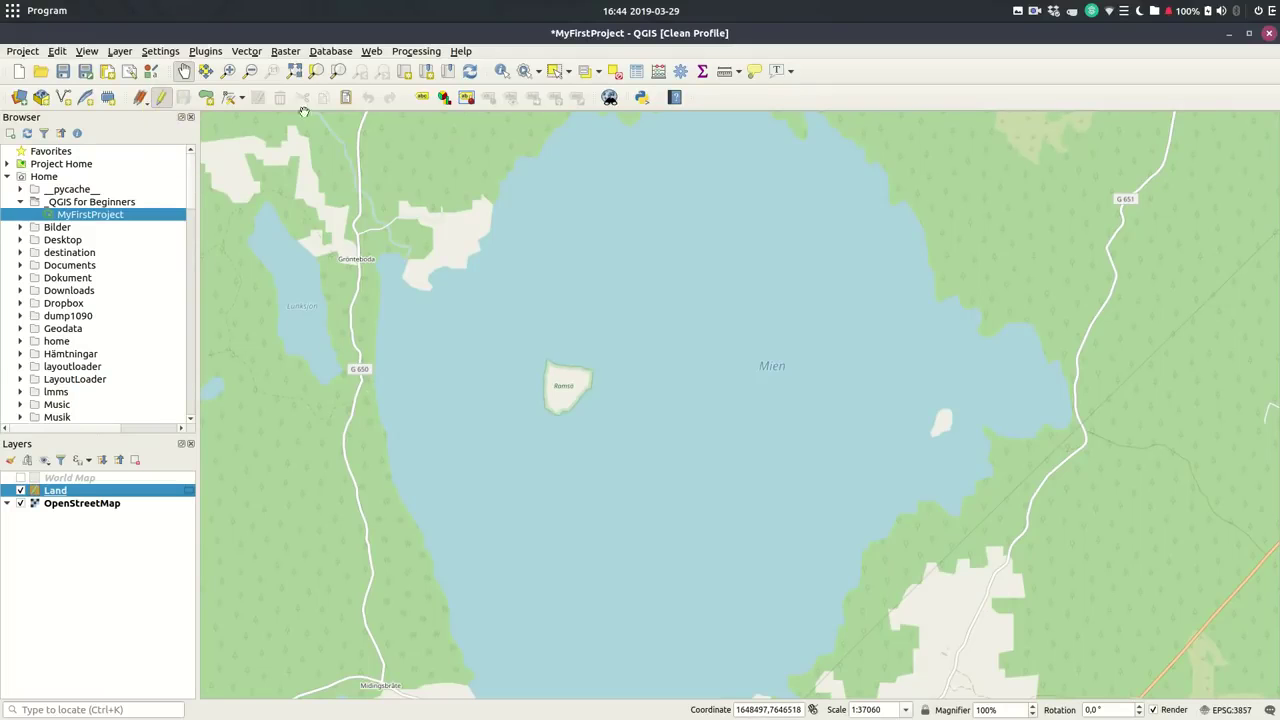
Draw a large, curved island polygon on the Land layer in the middle of lake Mien, east of the island Ramsö
{"action": "left_click", "coordinate": [207, 97]}
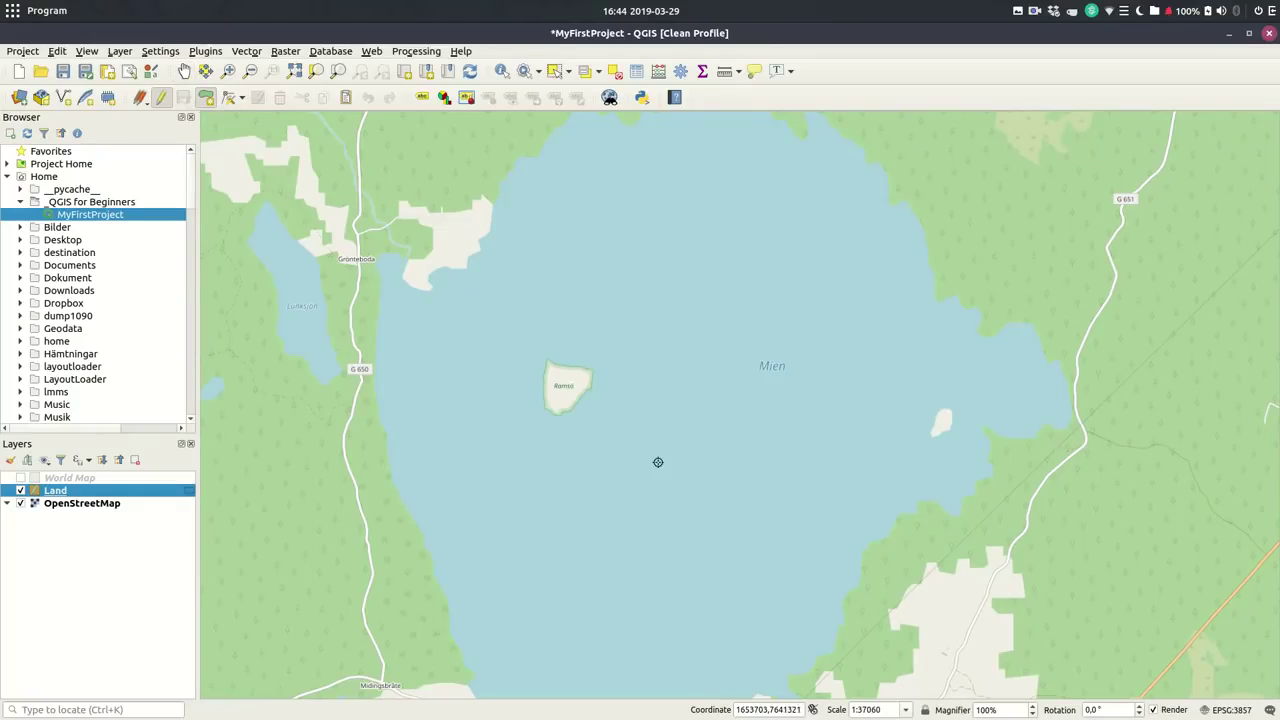
{"action": "left_click", "coordinate": [643, 567]}
{"action": "left_click", "coordinate": [655, 578]}
{"action": "left_click", "coordinate": [685, 570]}
{"action": "left_click", "coordinate": [713, 566]}
{"action": "left_click", "coordinate": [719, 553]}
{"action": "left_click", "coordinate": [725, 533]}
{"action": "left_click", "coordinate": [724, 512]}
{"action": "left_click", "coordinate": [730, 481]}
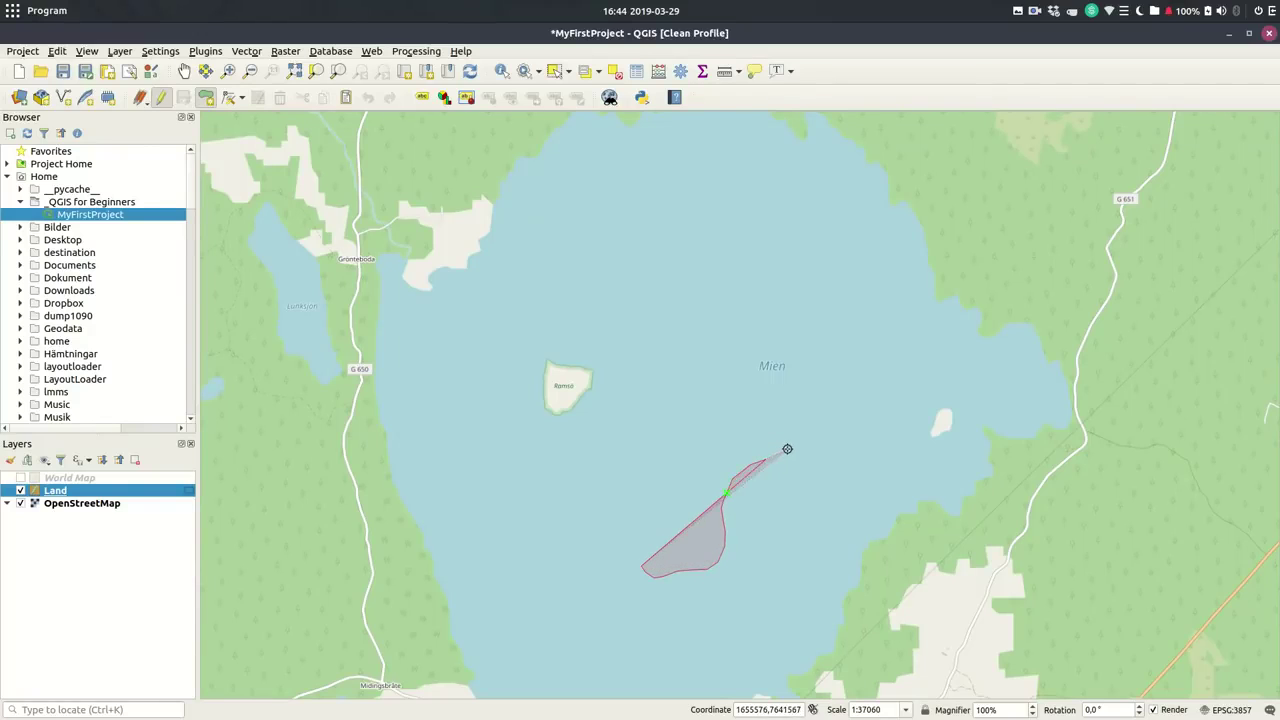
{"action": "left_click", "coordinate": [820, 428]}
{"action": "left_click", "coordinate": [824, 392]}
{"action": "left_click", "coordinate": [813, 347]}
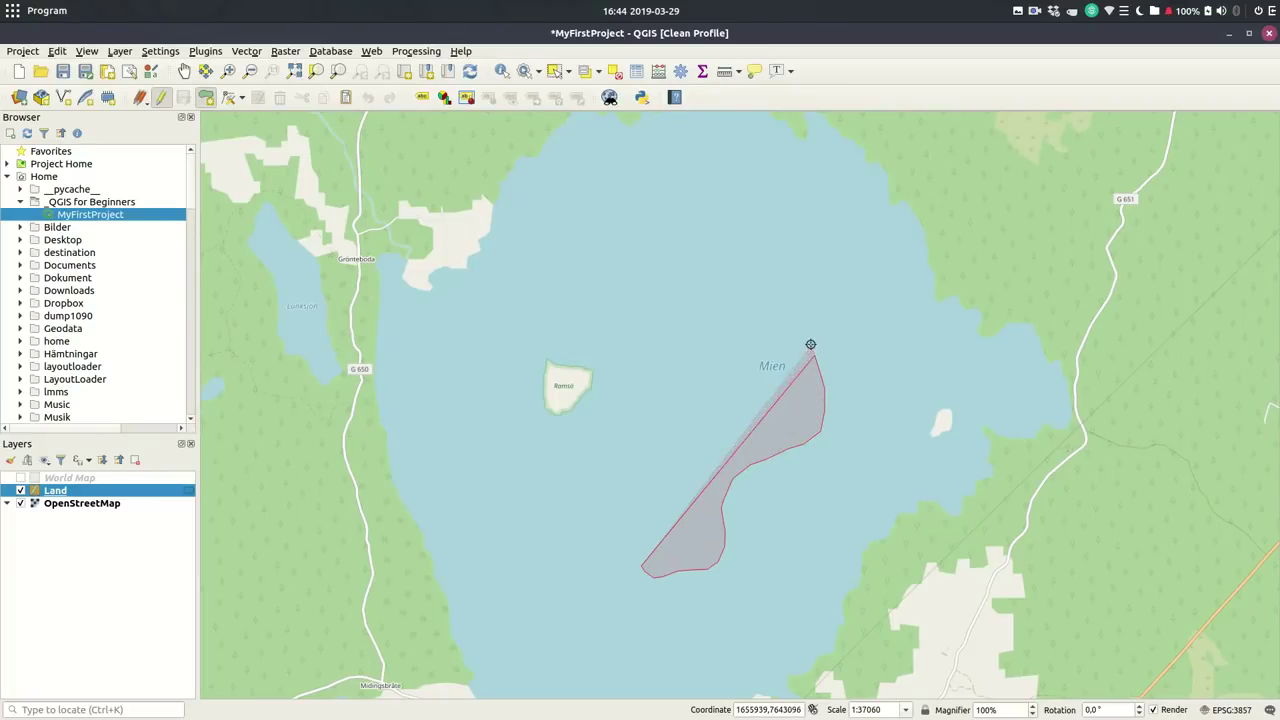
{"action": "left_click", "coordinate": [795, 312]}
{"action": "left_click", "coordinate": [771, 301]}
{"action": "left_click", "coordinate": [751, 297]}
{"action": "left_click", "coordinate": [722, 296]}
{"action": "left_click", "coordinate": [699, 298]}
{"action": "left_click", "coordinate": [684, 310]}
{"action": "left_click", "coordinate": [679, 333]}
{"action": "left_click", "coordinate": [677, 369]}
{"action": "left_click", "coordinate": [679, 408]}
{"action": "left_click", "coordinate": [670, 428]}
{"action": "left_click", "coordinate": [658, 438]}
{"action": "left_click", "coordinate": [645, 446]}
{"action": "left_click", "coordinate": [633, 461]}
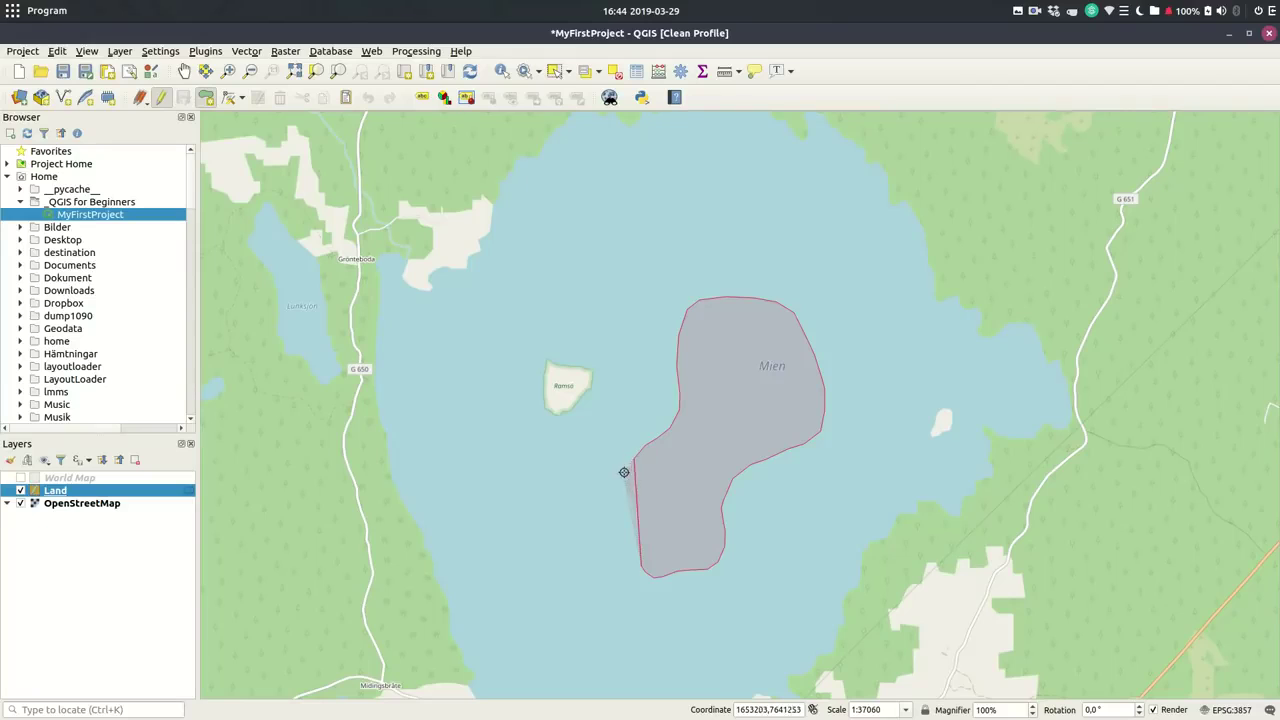
{"action": "left_click", "coordinate": [610, 493]}
{"action": "left_click", "coordinate": [611, 530]}
{"action": "left_click", "coordinate": [615, 547]}
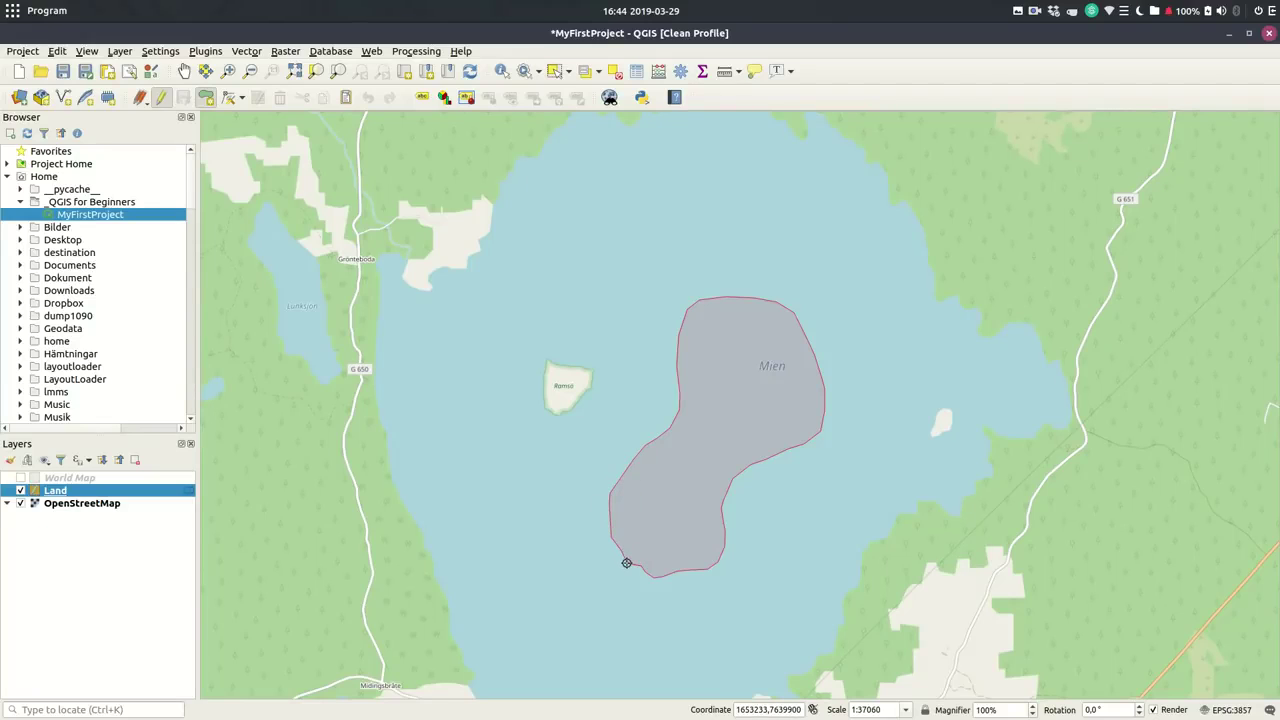
{"action": "right_click", "coordinate": [626, 563]}
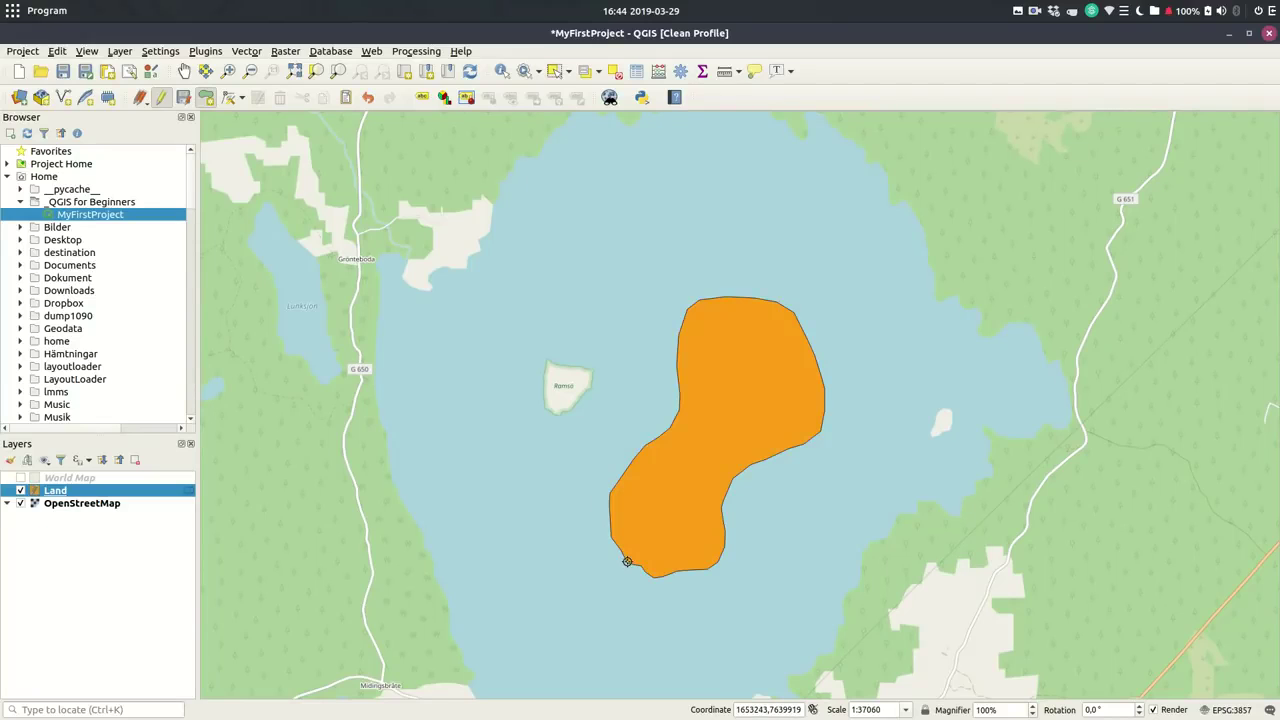
Add a second, small elongated island polygon to the Land layer, between Ramsö and the large polygon
{"action": "left_click", "coordinate": [637, 349]}
{"action": "left_click", "coordinate": [625, 349]}
{"action": "left_click", "coordinate": [607, 370]}
{"action": "left_click", "coordinate": [605, 385]}
{"action": "left_click", "coordinate": [614, 411]}
{"action": "left_click", "coordinate": [626, 407]}
{"action": "left_click", "coordinate": [627, 384]}
{"action": "left_click", "coordinate": [643, 364]}
{"action": "right_click", "coordinate": [642, 355]}
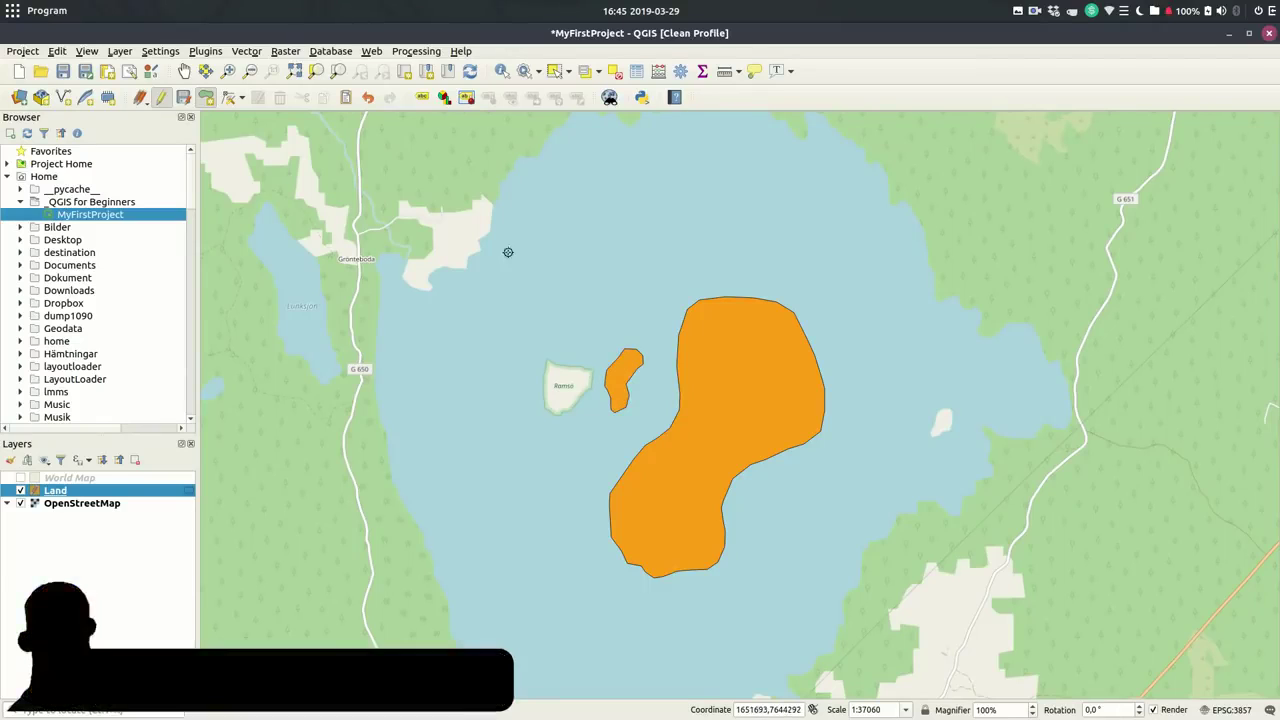
Try moving a vertex on the large polygon's western edge towards the small island with the Vertex Tool, and undo the move
{"action": "left_click", "coordinate": [229, 100]}
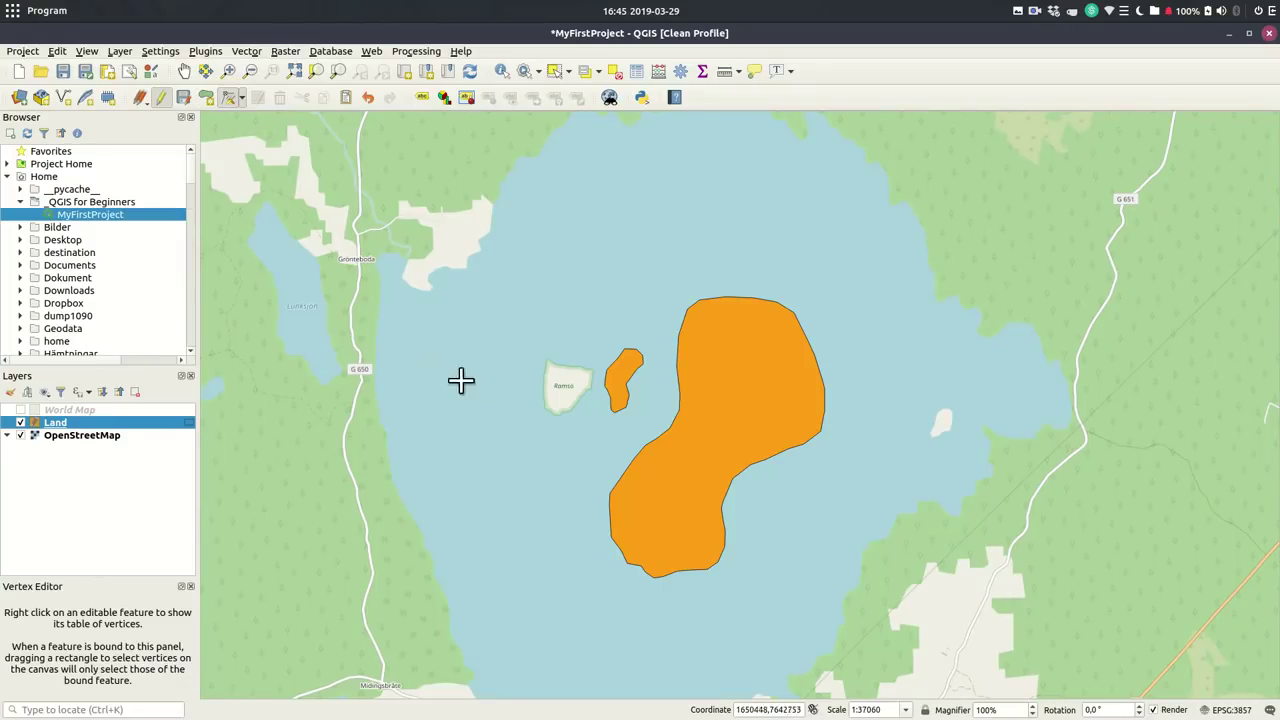
{"action": "left_click", "coordinate": [679, 392]}
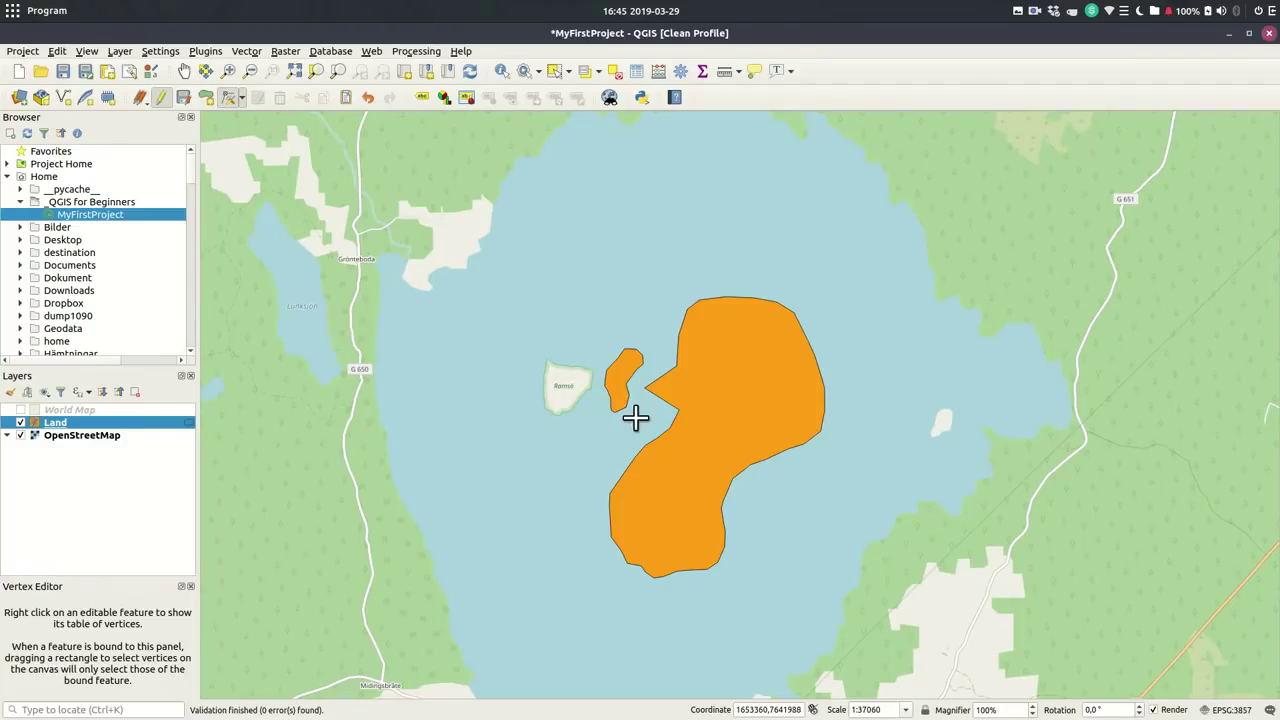
{"action": "left_click", "coordinate": [641, 389]}
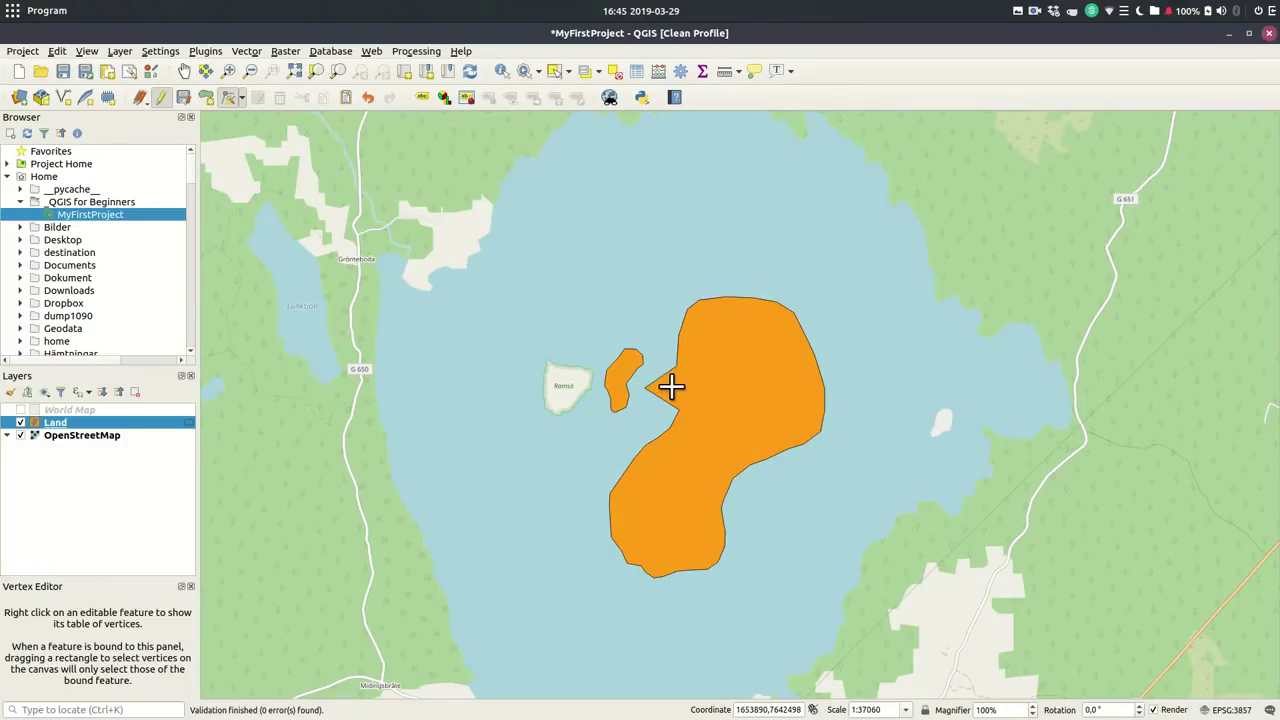
{"action": "key", "text": "ctrl+z"}
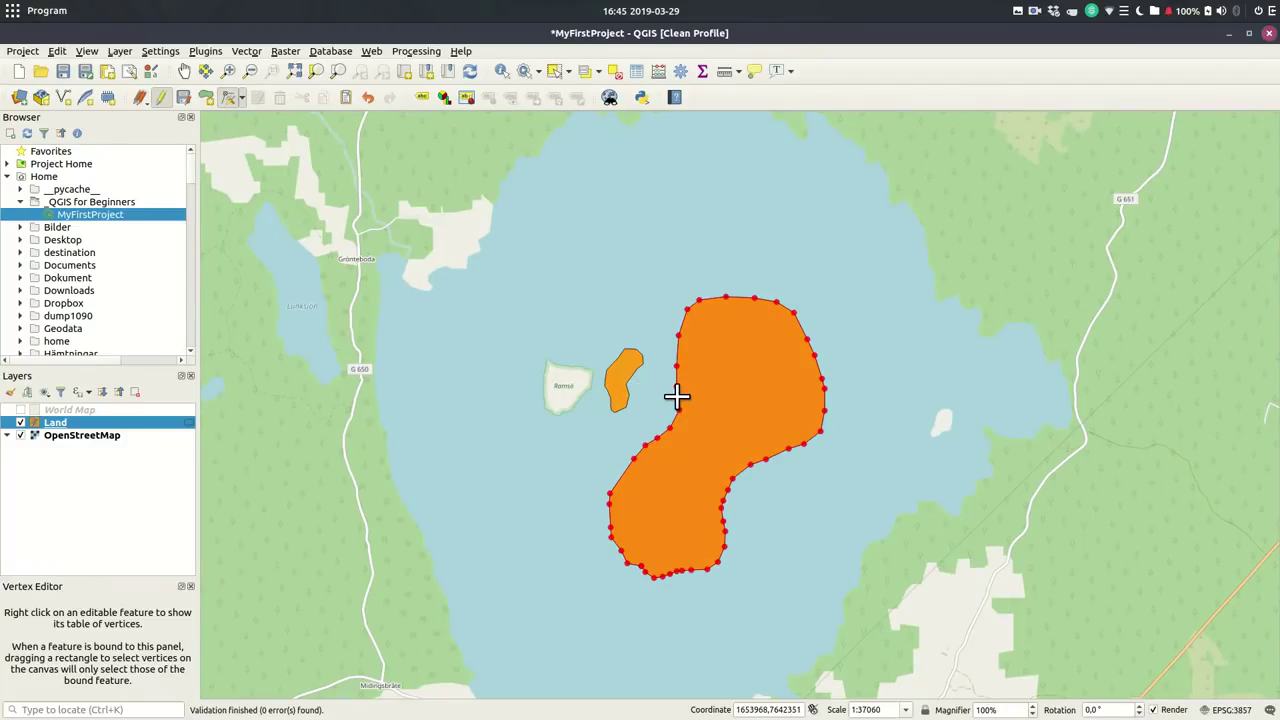
{"action": "scroll", "coordinate": [676, 397], "scroll_direction": "up", "scroll_amount": 2}
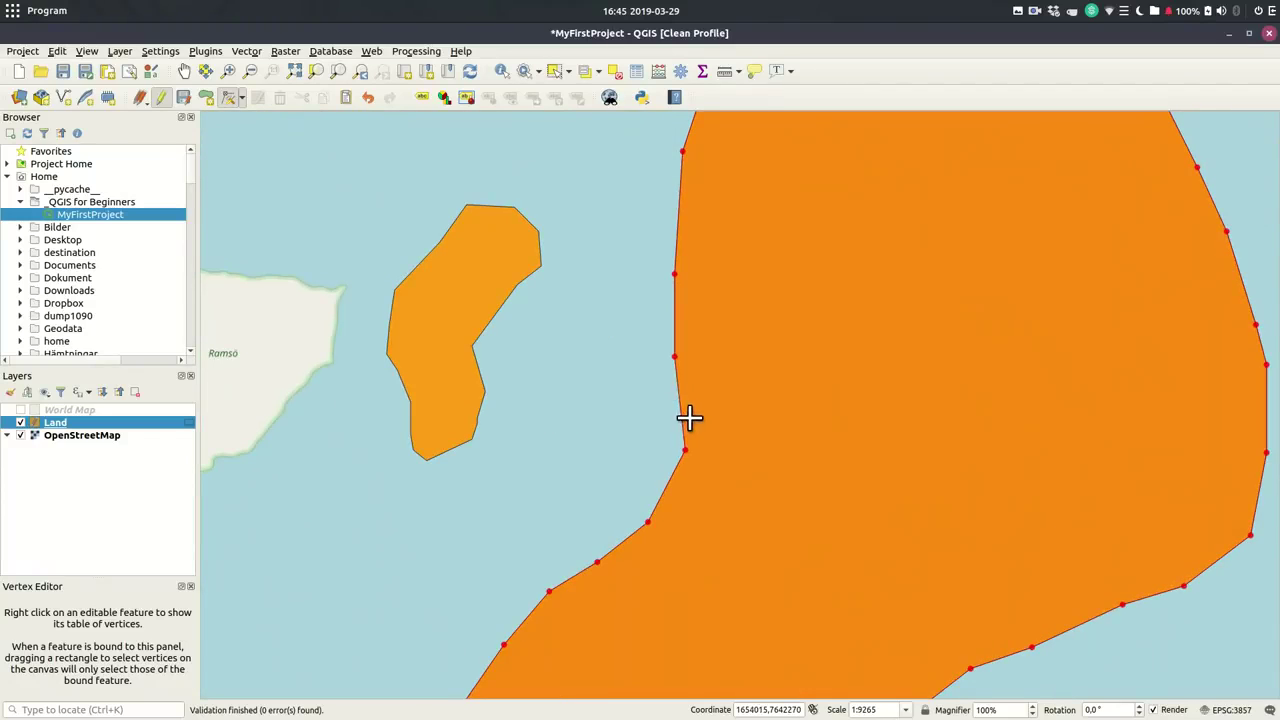
Try moving an edge segment on the large polygon's western side towards the small island, and undo the move
{"action": "left_click", "coordinate": [679, 418]}
{"action": "left_click", "coordinate": [632, 419]}
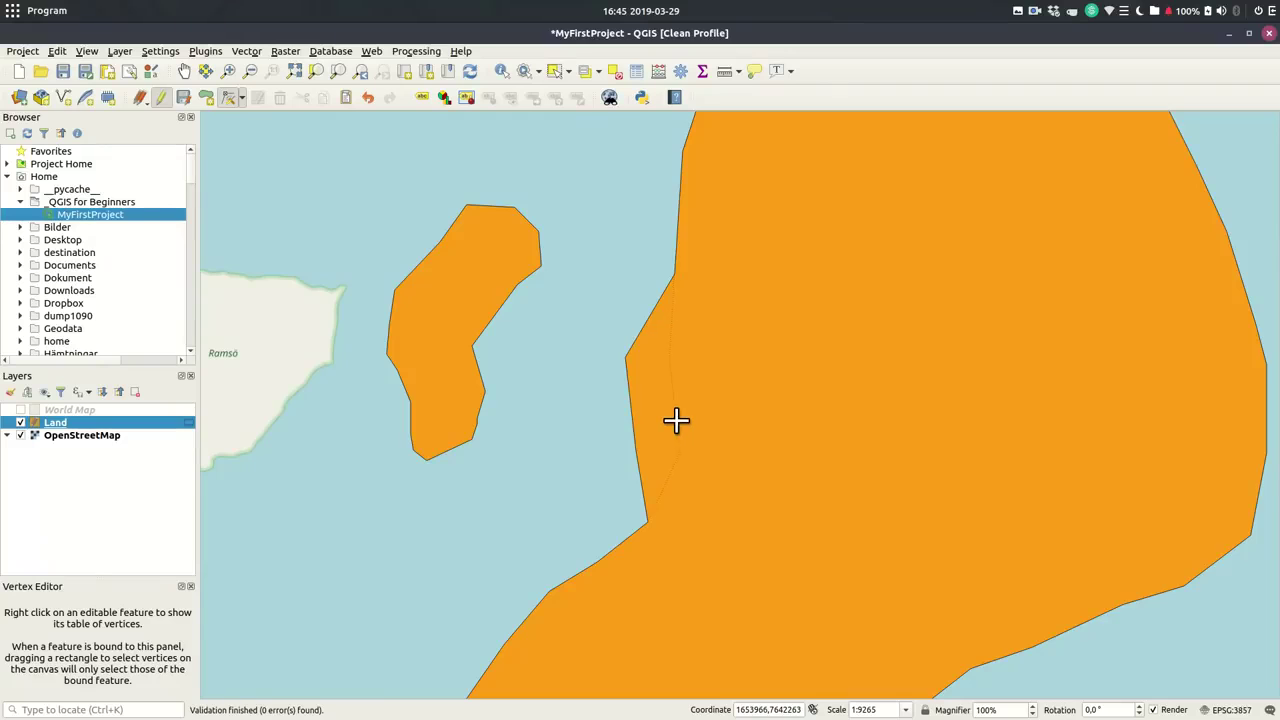
{"action": "key", "text": "ctrl+z"}
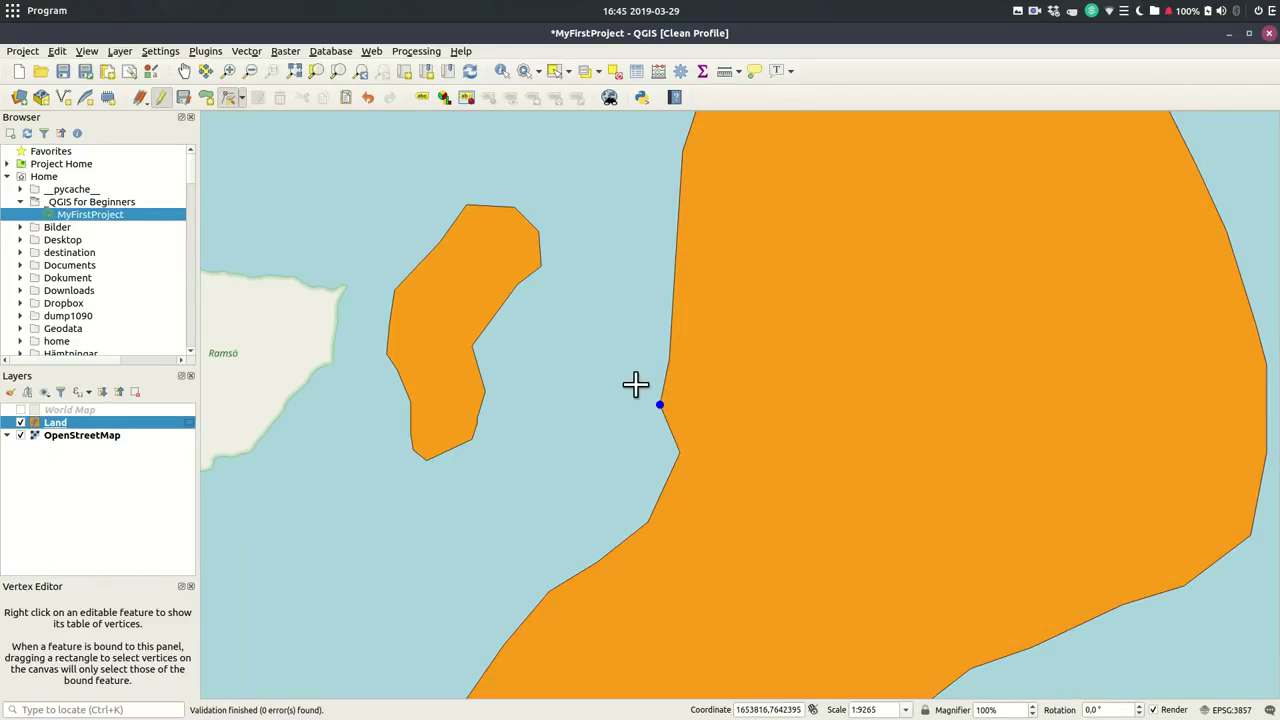
Move two vertices on the large polygon's western edge together westward and back, and delete the protruding extra vertex
{"action": "left_click_drag", "start_coordinate": [635, 384], "coordinate": [706, 471]}
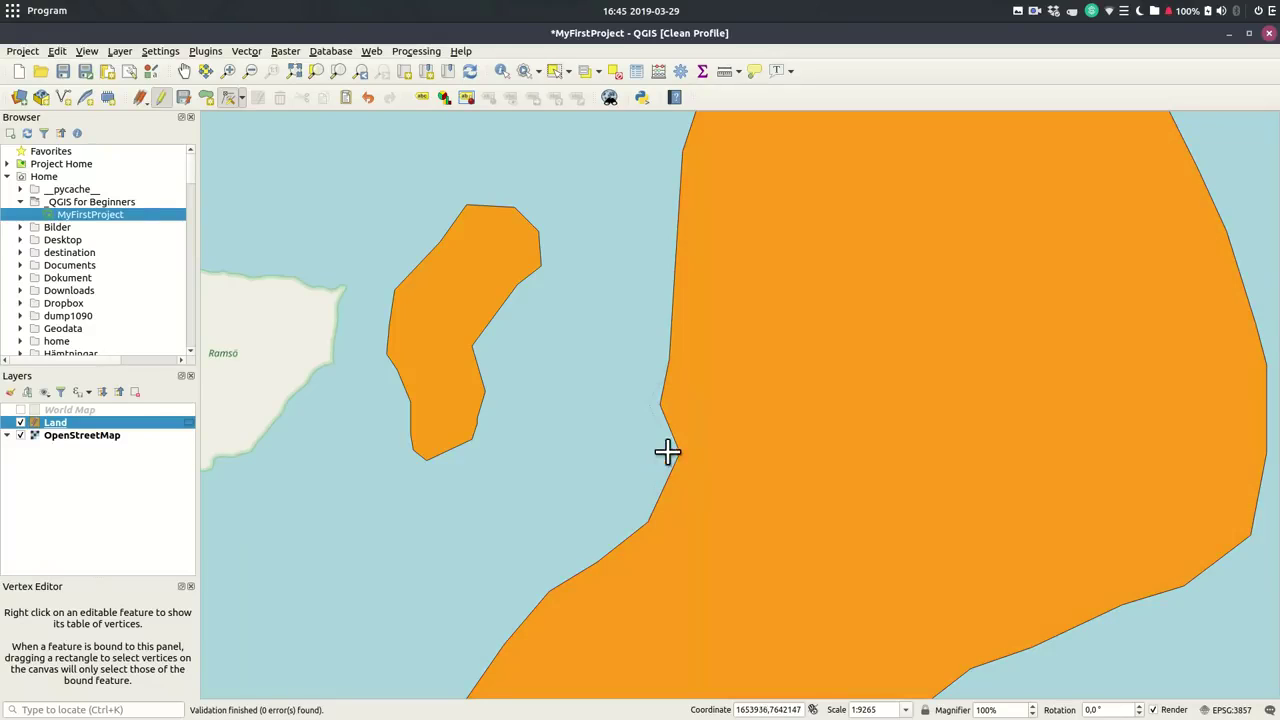
{"action": "left_click", "coordinate": [635, 453]}
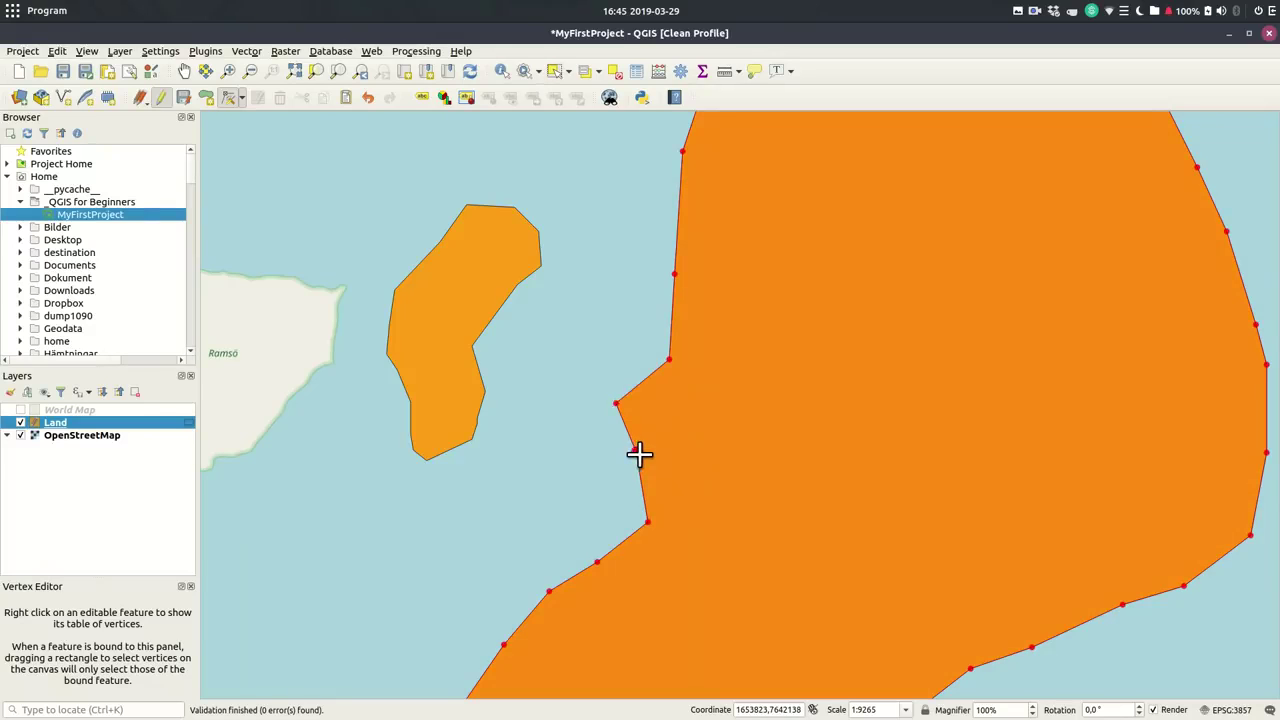
{"action": "left_click", "coordinate": [674, 457]}
{"action": "left_click_drag", "start_coordinate": [631, 397], "coordinate": [658, 422]}
{"action": "key", "text": "Delete"}
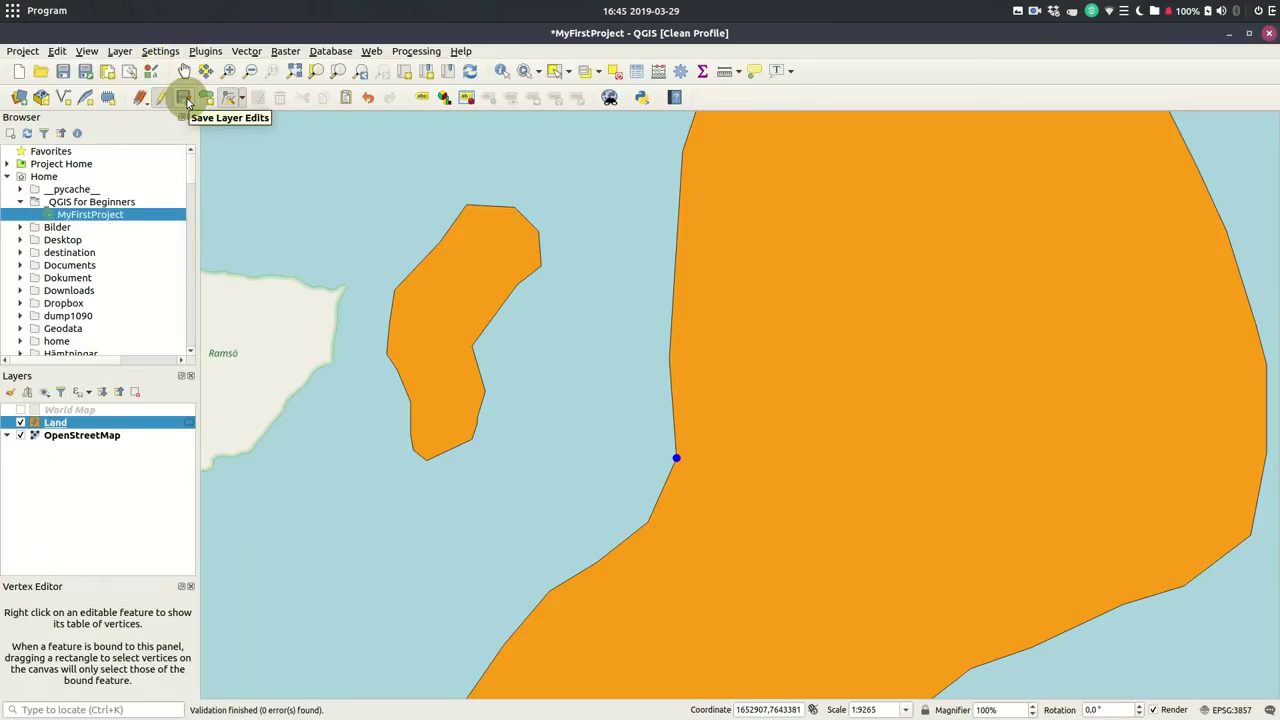
Save the edits made to the Land layer and end its editing session
{"action": "left_click", "coordinate": [186, 100]}
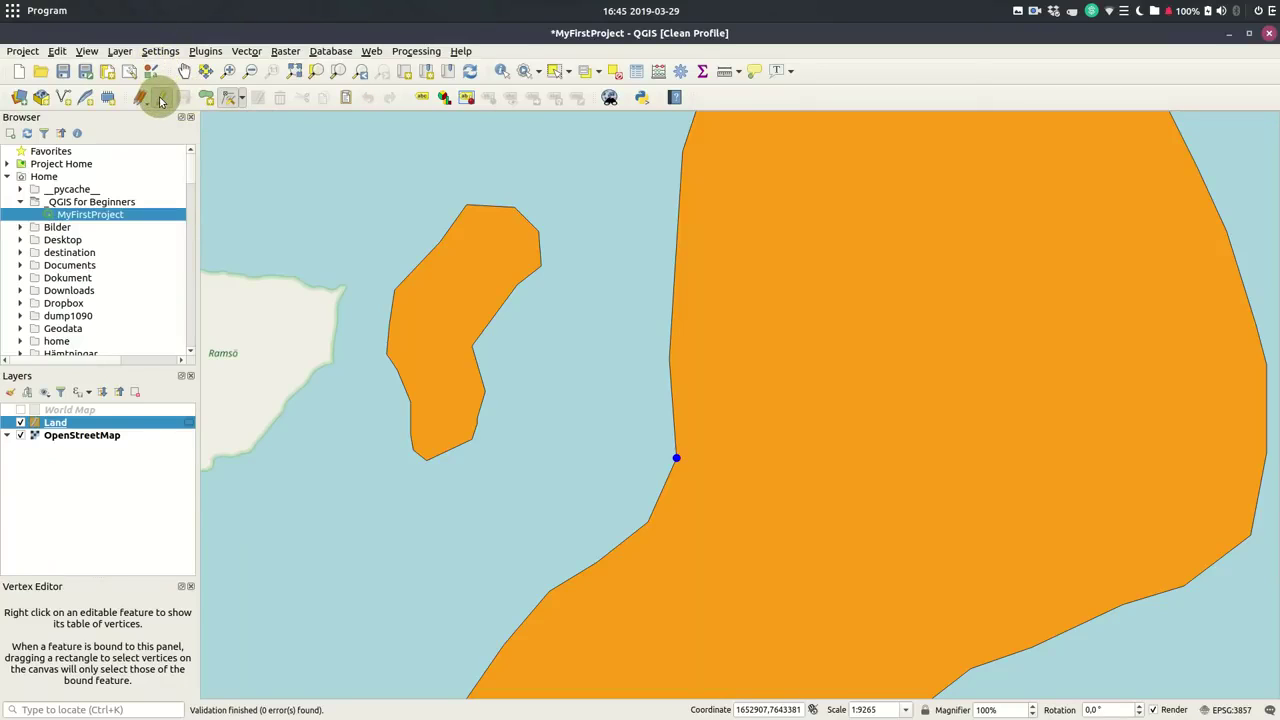
{"action": "left_click", "coordinate": [160, 100]}
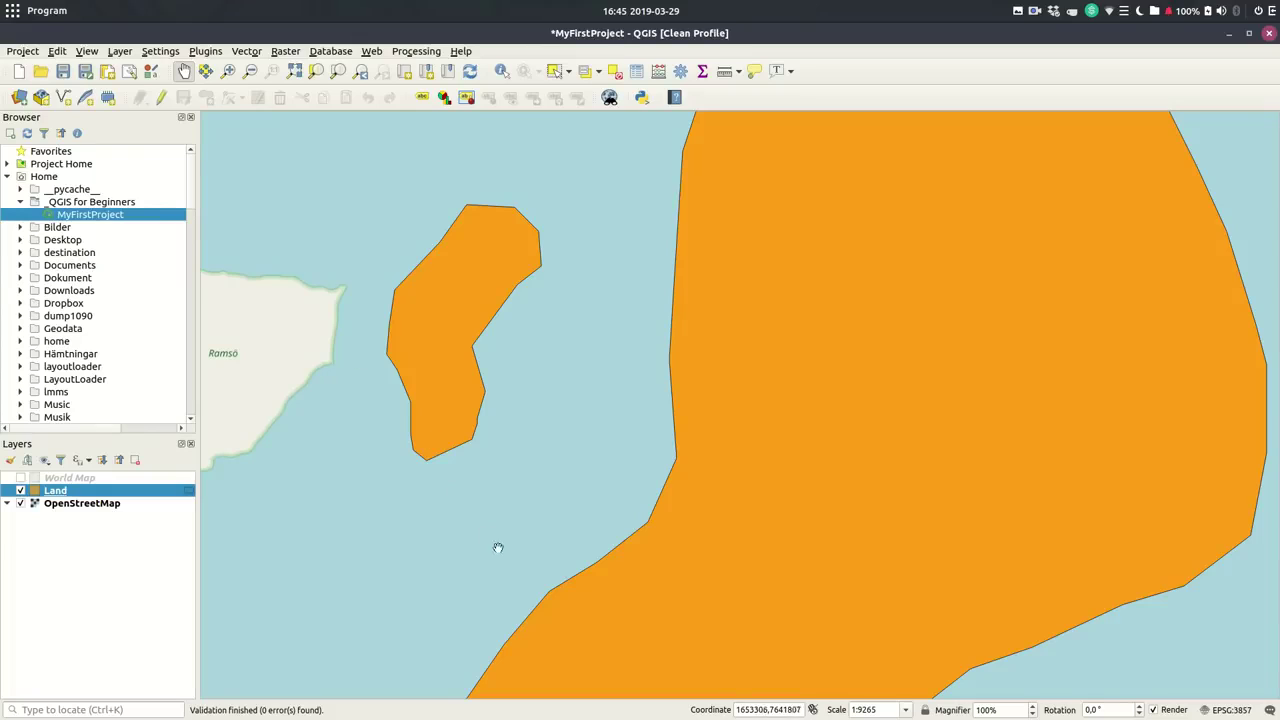
Check the Land layer's temporary scratch layer indicator and its option for making the layer permanent
{"action": "left_click", "coordinate": [118, 507]}
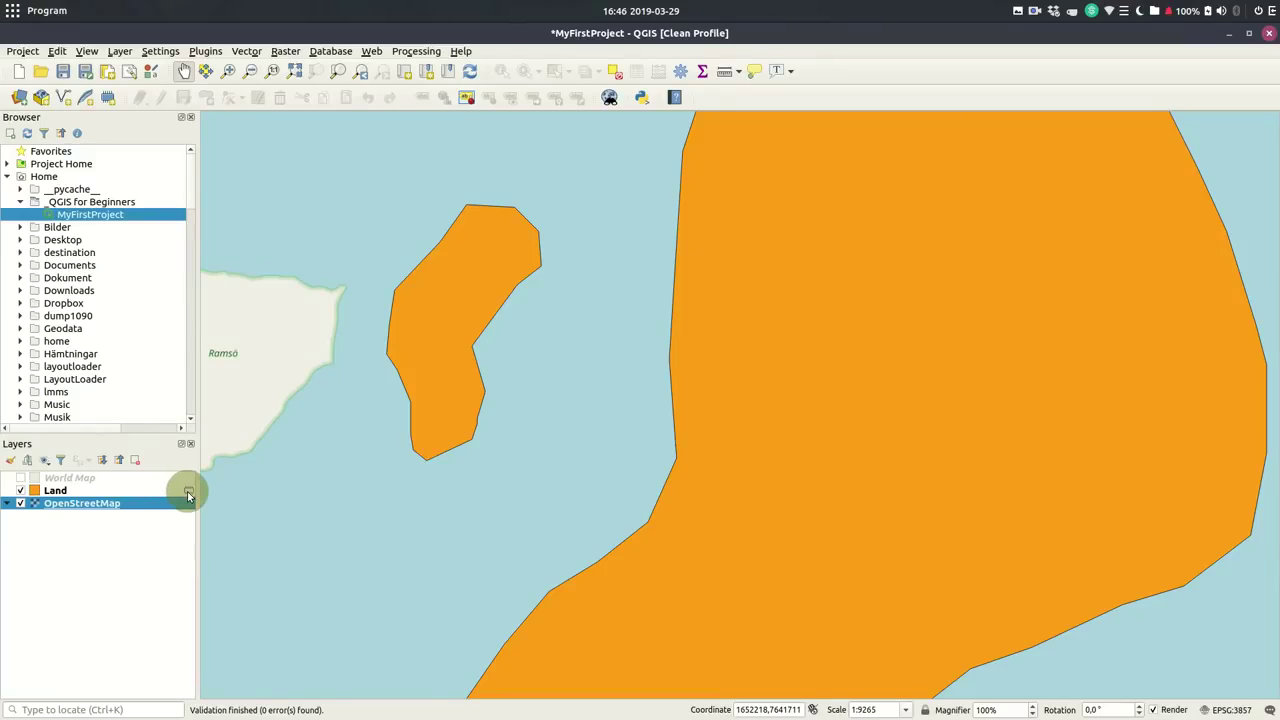
{"action": "mouse_move", "coordinate": [187, 491]}
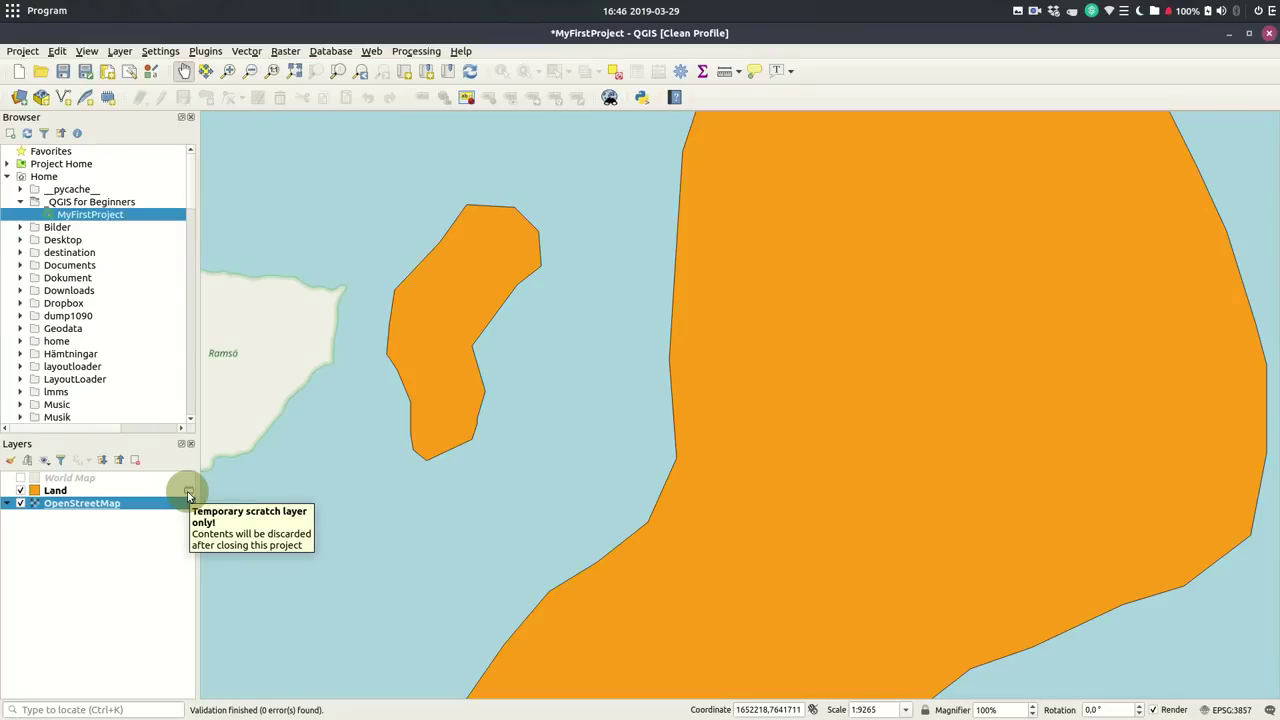
{"action": "right_click", "coordinate": [90, 487]}
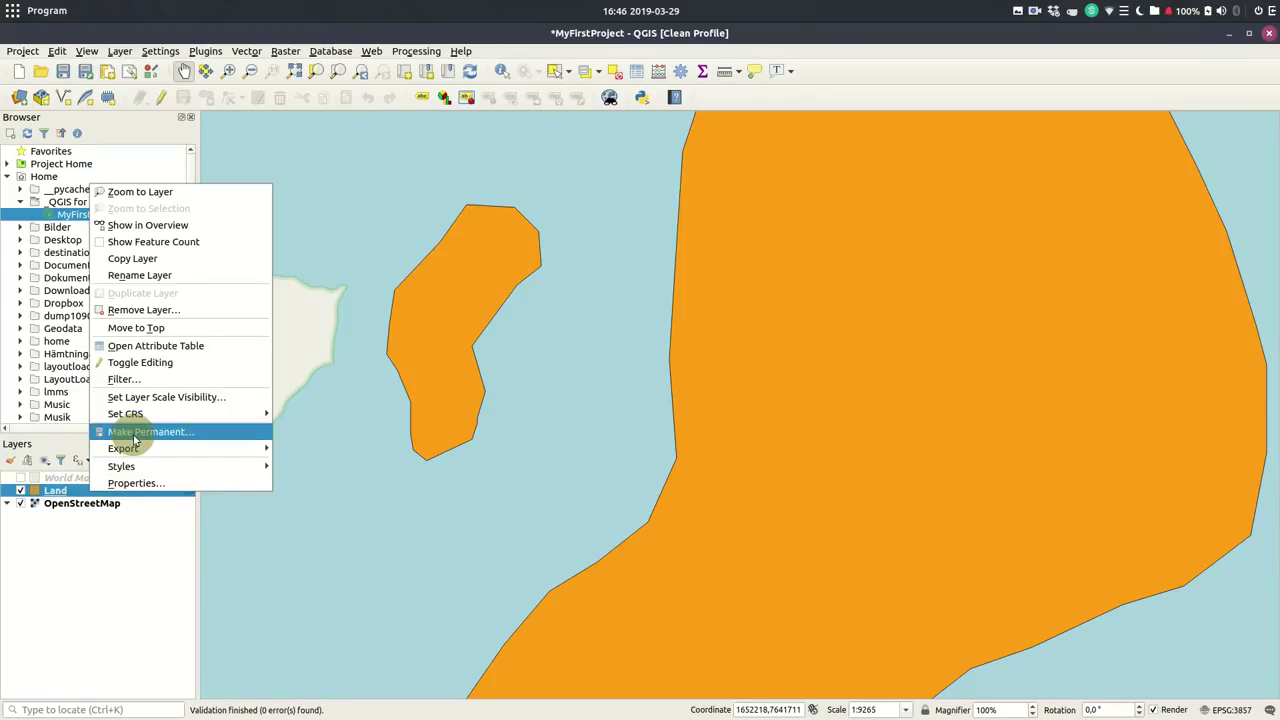
{"action": "left_click", "coordinate": [116, 552]}
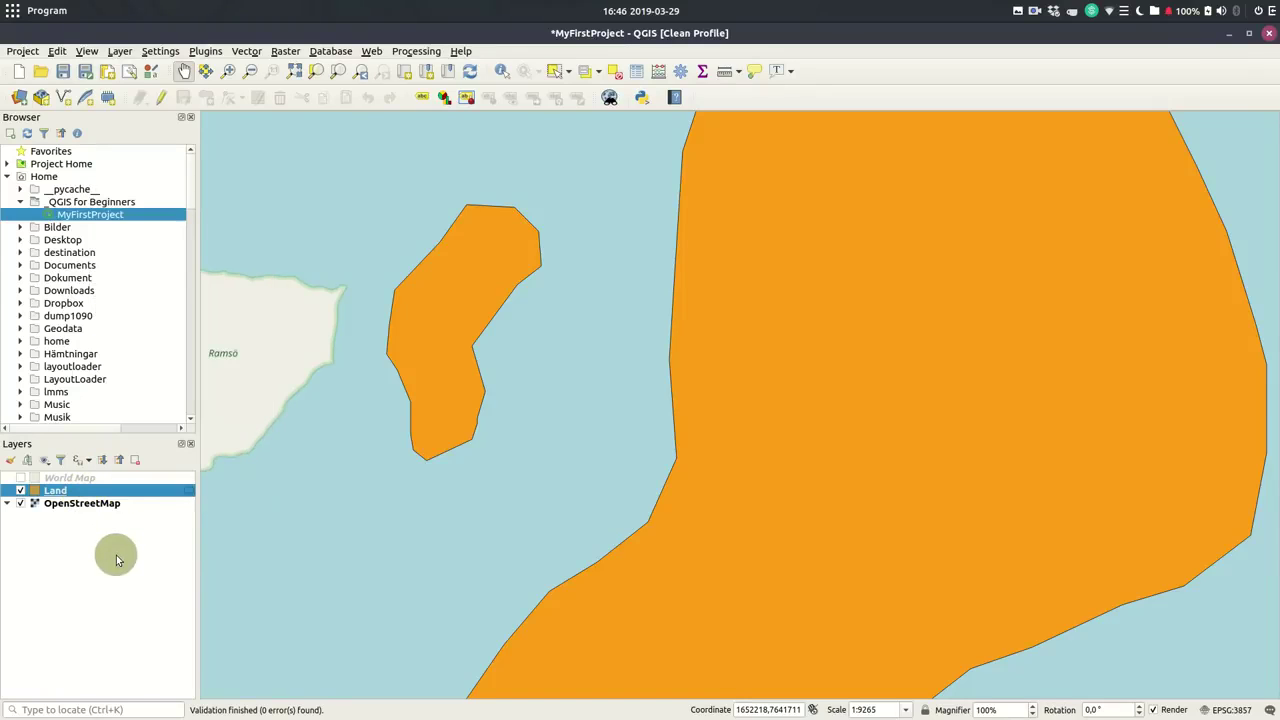
Start making the Land scratch layer permanent as a GeoPackage file named MyFirstData in the _QGIS for Beginners folder
{"action": "left_click", "coordinate": [191, 491]}
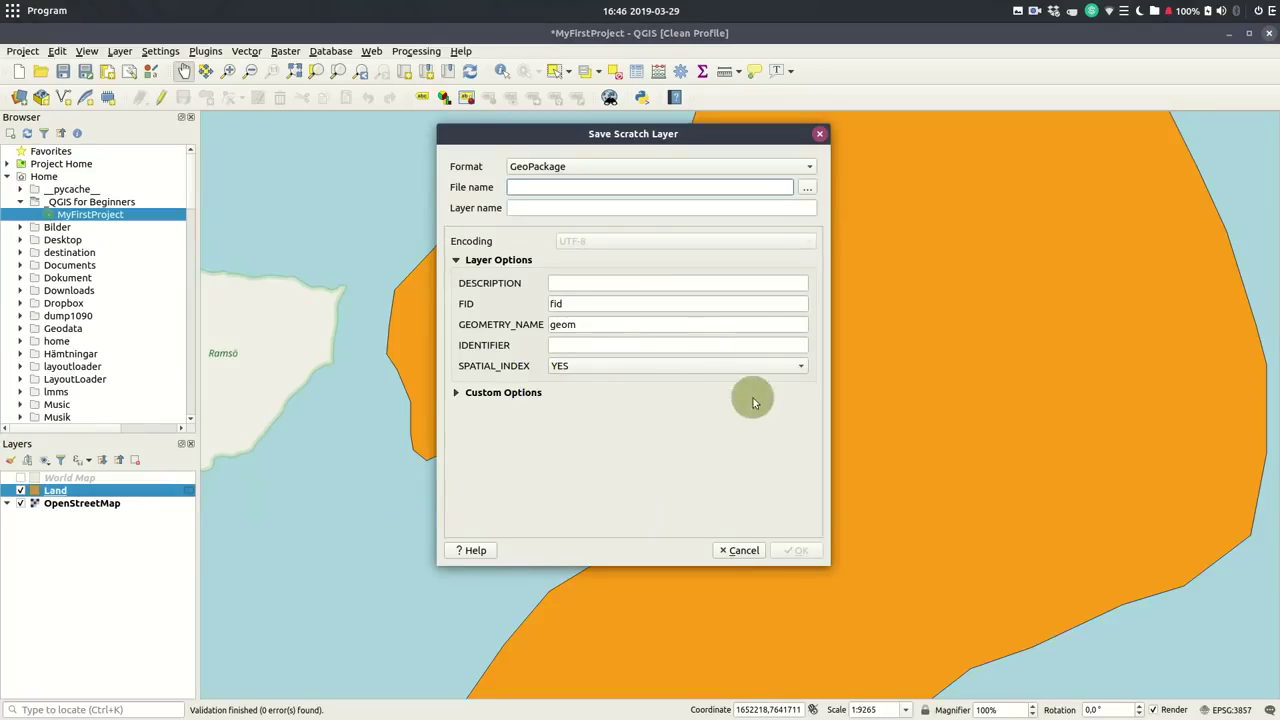
{"action": "left_click", "coordinate": [813, 167]}
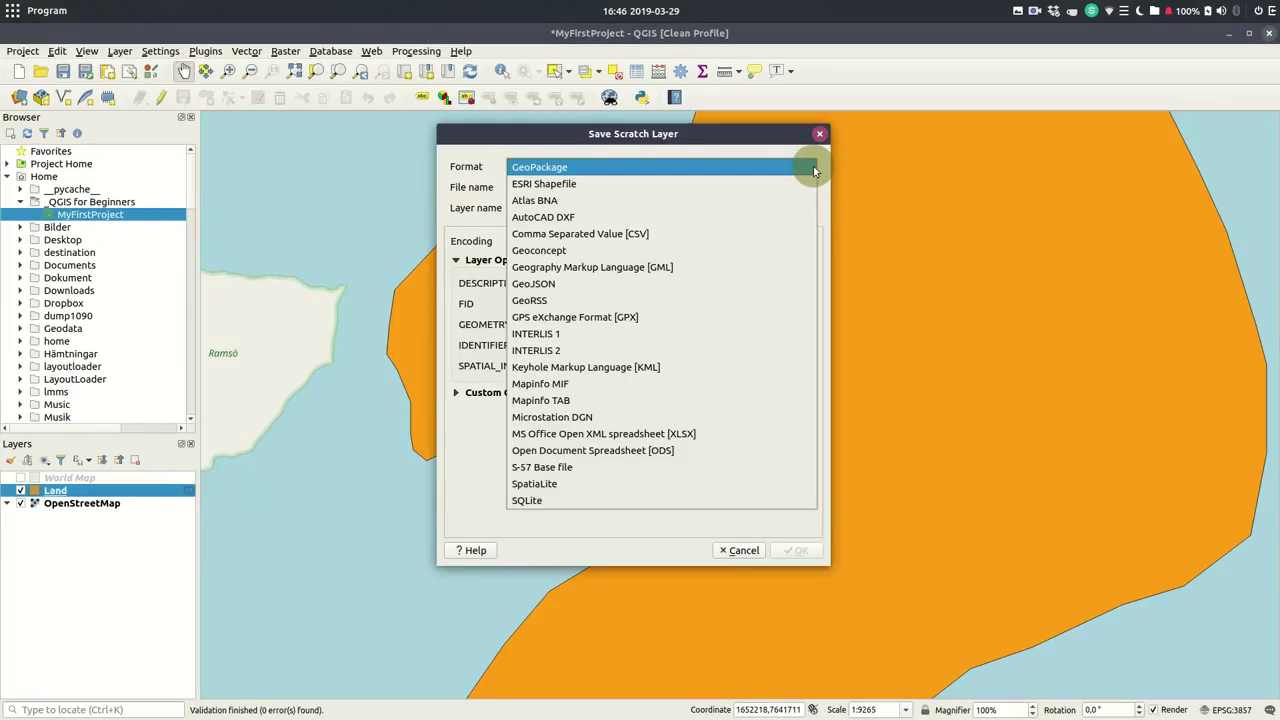
{"action": "left_click", "coordinate": [458, 472]}
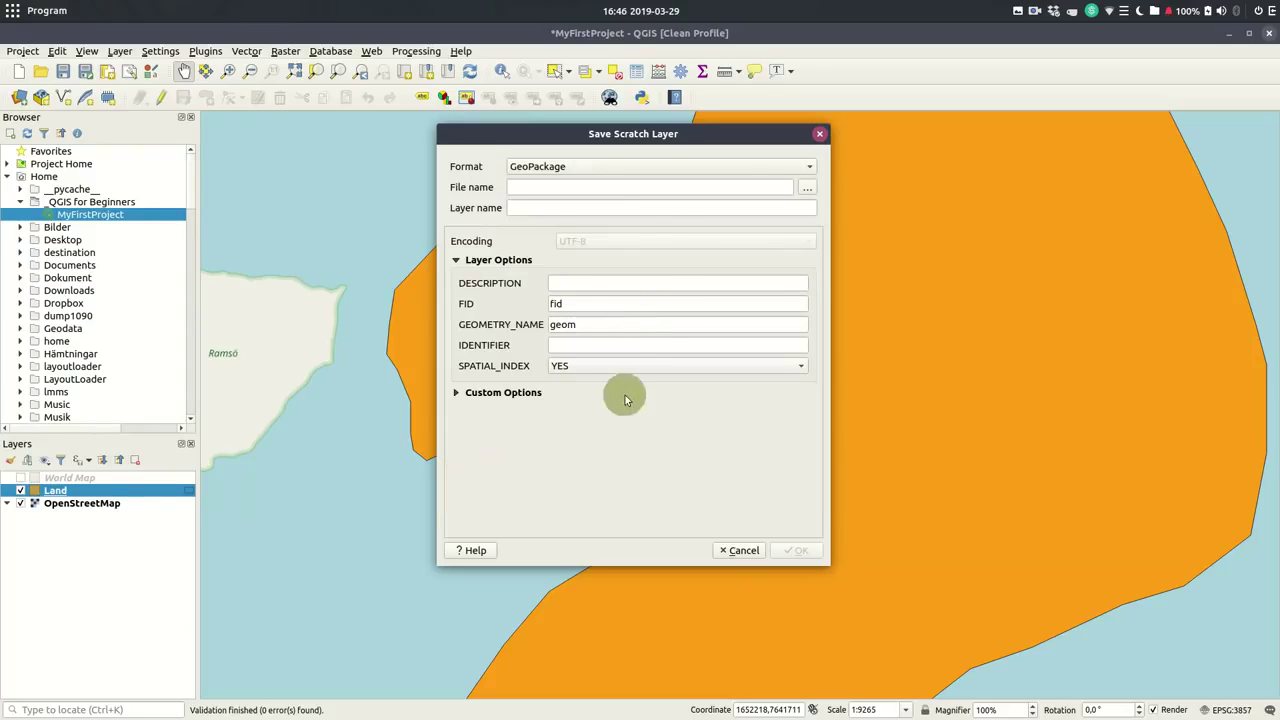
{"action": "left_click", "coordinate": [807, 190]}
{"action": "double_click", "coordinate": [487, 245]}
{"action": "left_click", "coordinate": [484, 164]}
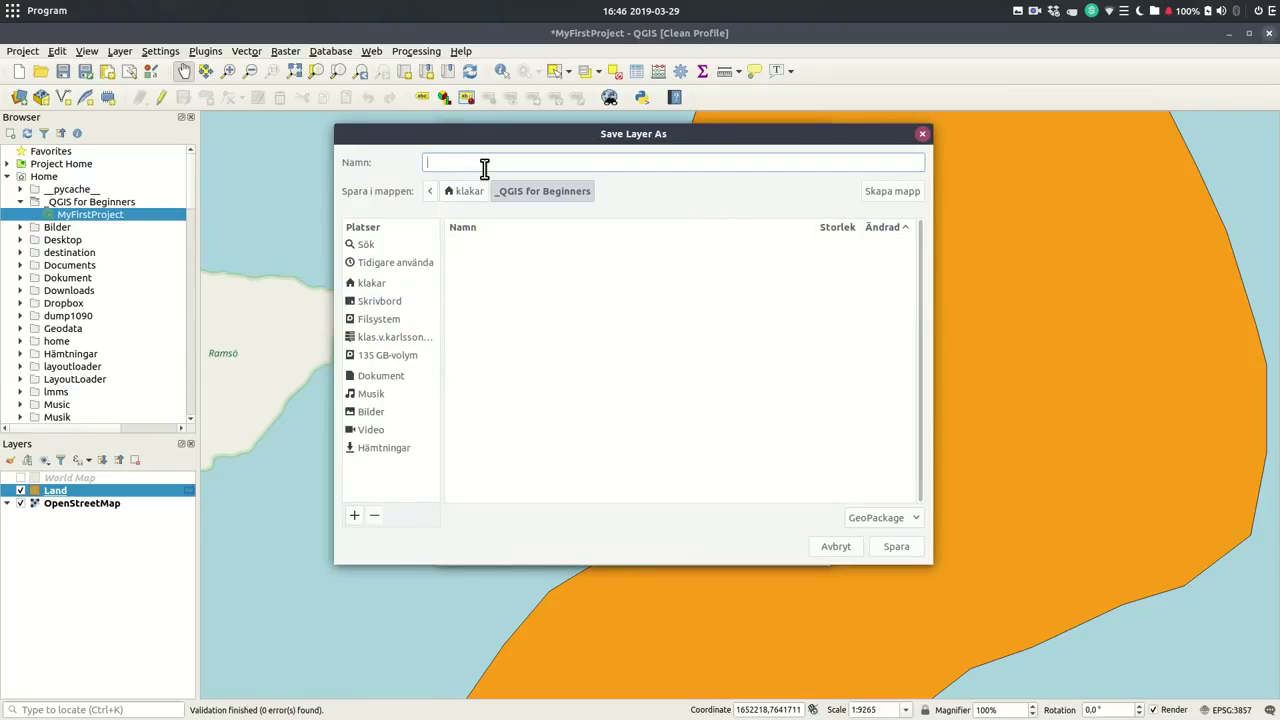
{"action": "type", "text": "My"}
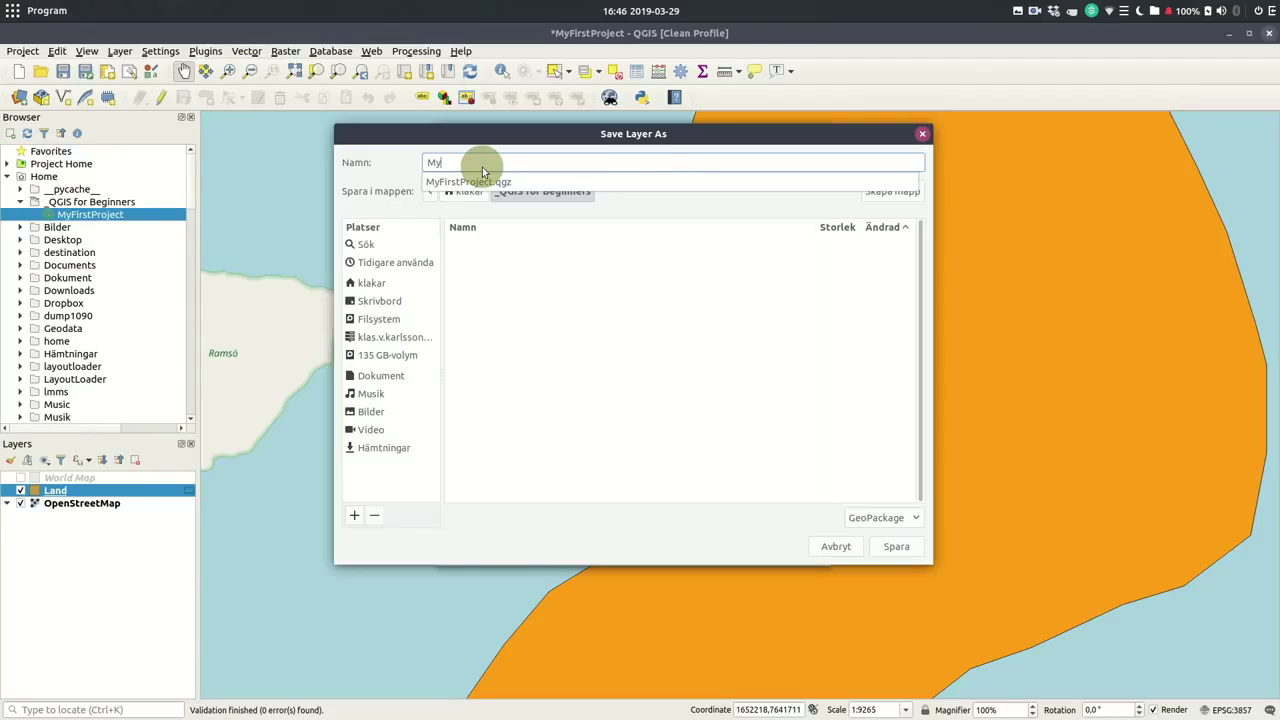
{"action": "type", "text": "FirstData"}
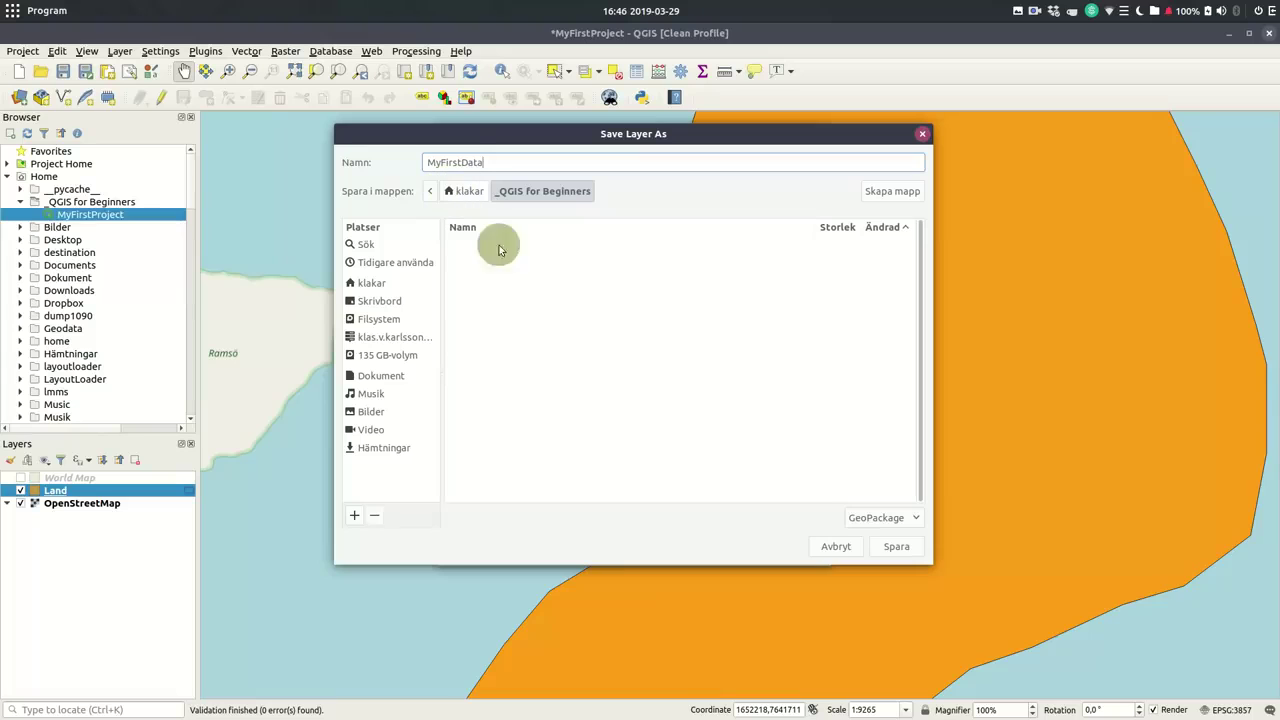
{"action": "left_click", "coordinate": [895, 547]}
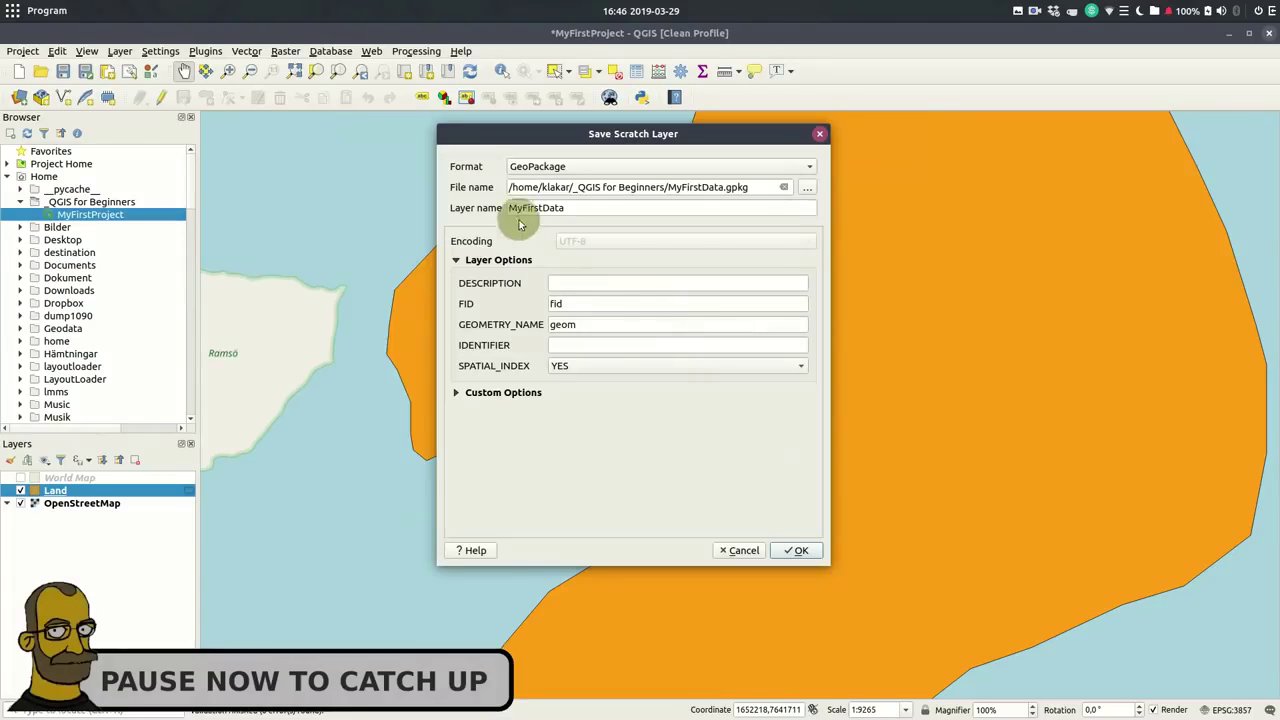
Set the layer name inside the GeoPackage to Land and save the layer
{"action": "left_click_drag", "start_coordinate": [574, 209], "coordinate": [488, 207]}
{"action": "type", "text": "Land"}
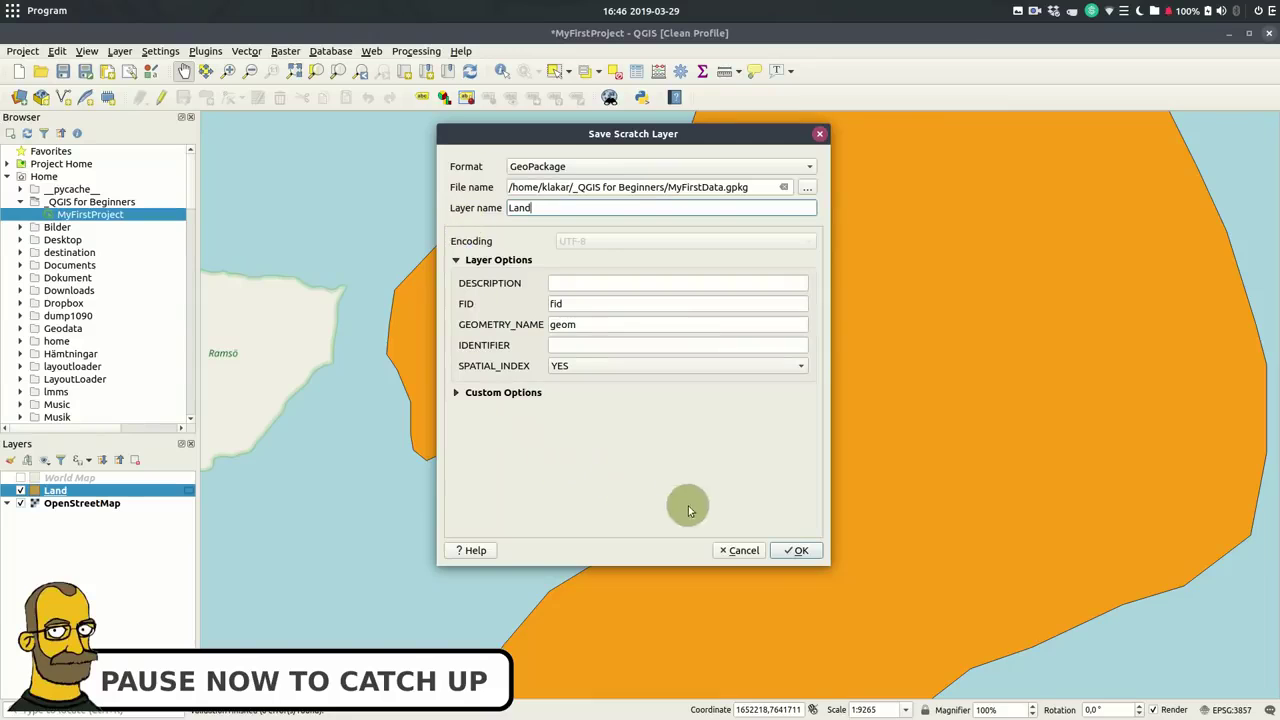
{"action": "left_click", "coordinate": [798, 550]}
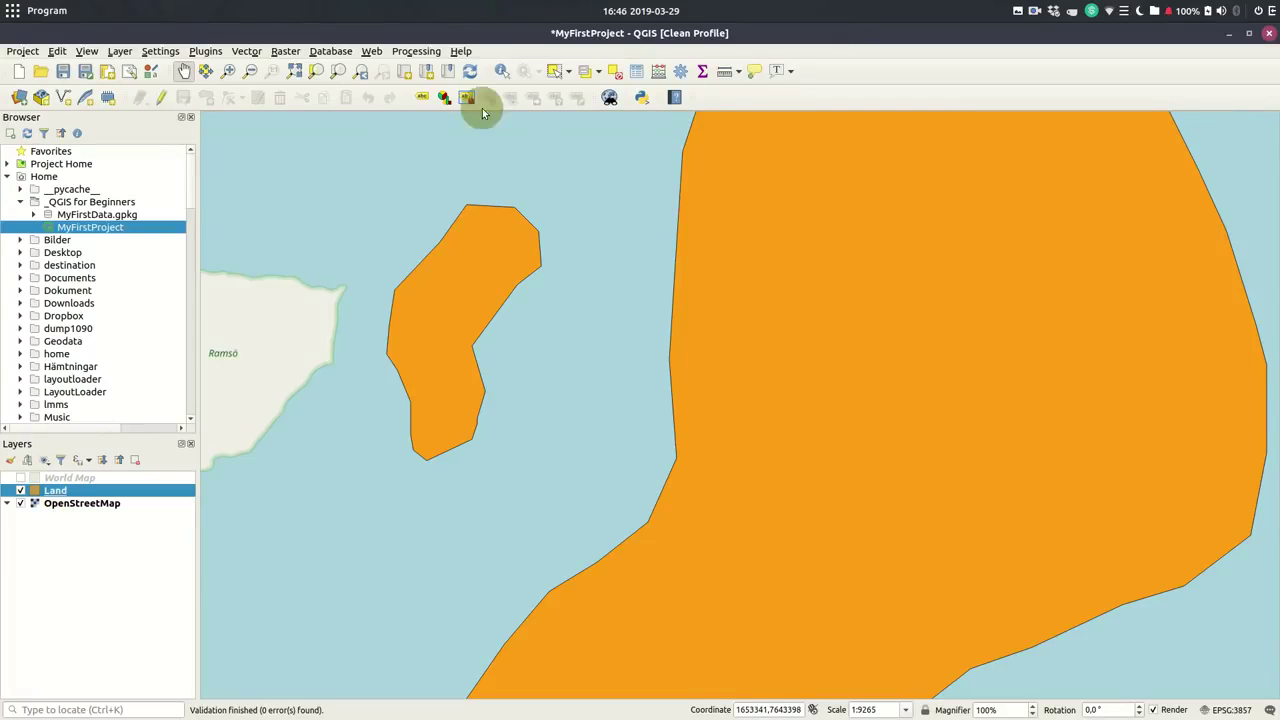
Show the Land layer's styling options with enough width to read them, keeping both island polygons fully in view
{"action": "left_click", "coordinate": [11, 462]}
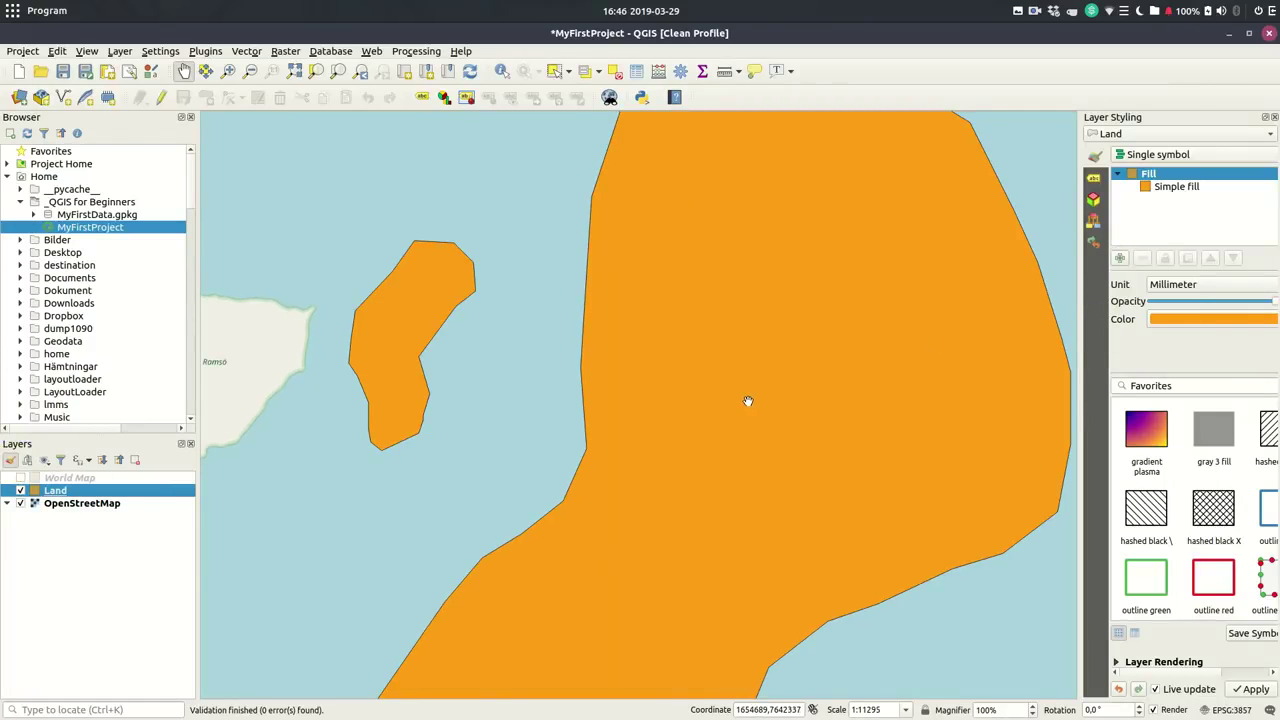
{"action": "scroll", "coordinate": [748, 401], "scroll_direction": "up", "scroll_amount": 1}
{"action": "scroll", "coordinate": [748, 401], "scroll_direction": "down", "scroll_amount": 2}
{"action": "left_click_drag", "start_coordinate": [746, 403], "coordinate": [700, 407]}
{"action": "left_click_drag", "start_coordinate": [1076, 437], "coordinate": [937, 443]}
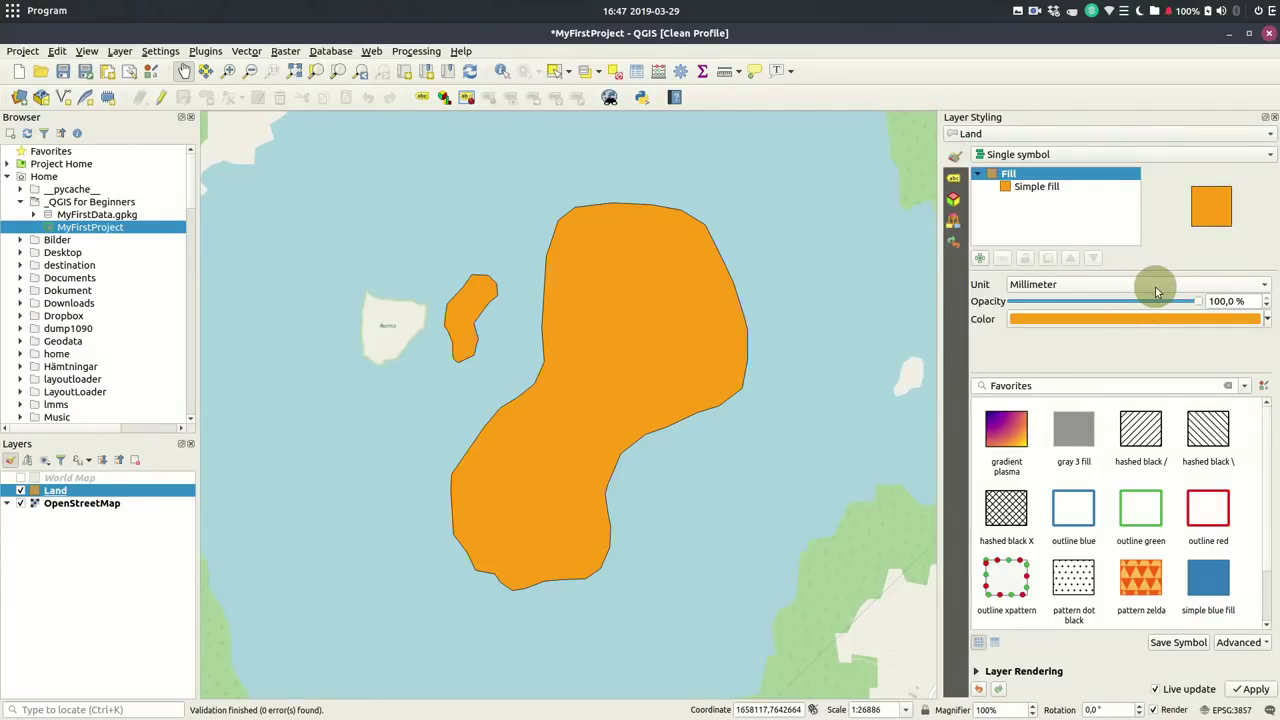
Examine the opacity and color options of the Land layer's fill symbol
{"action": "left_click_drag", "start_coordinate": [1200, 307], "coordinate": [1243, 312]}
{"action": "left_click", "coordinate": [1267, 319]}
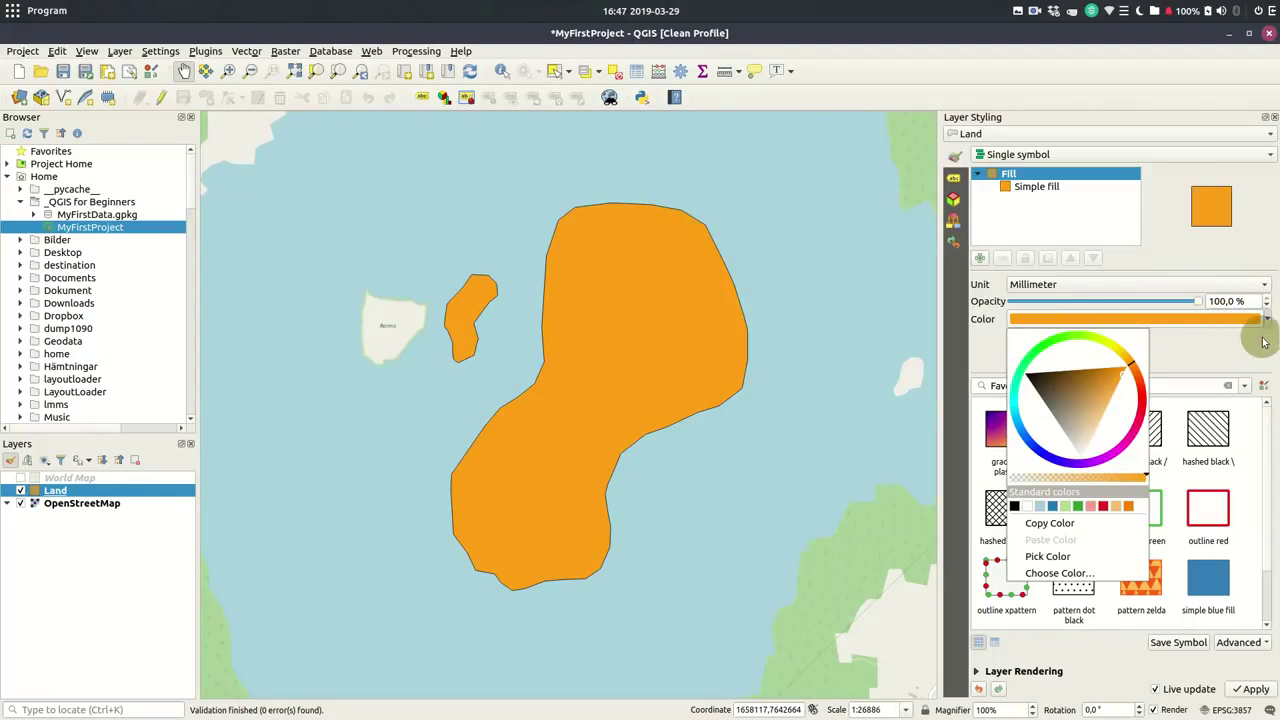
{"action": "left_click", "coordinate": [1250, 343]}
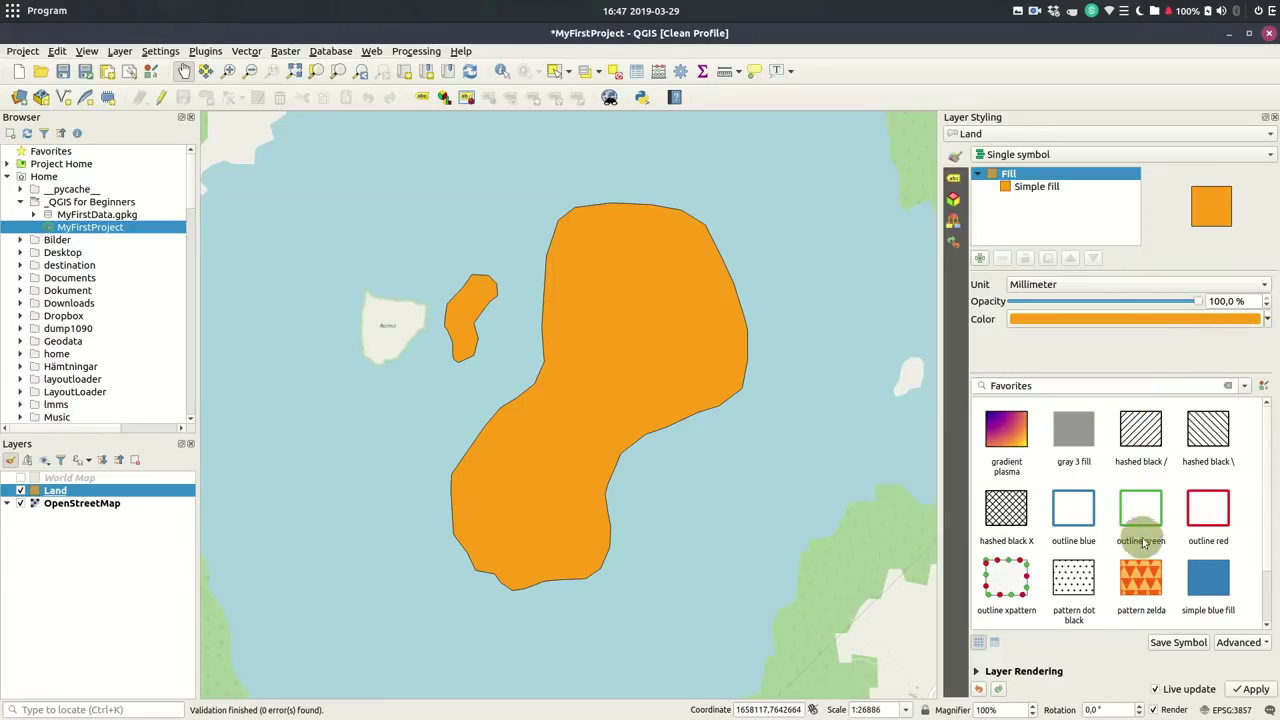
Try various favorite fill, outline and hatch presets on the Land layer, and apply gray 3 fill
{"action": "left_click", "coordinate": [1208, 578]}
{"action": "left_click", "coordinate": [1140, 580]}
{"action": "left_click", "coordinate": [1073, 580]}
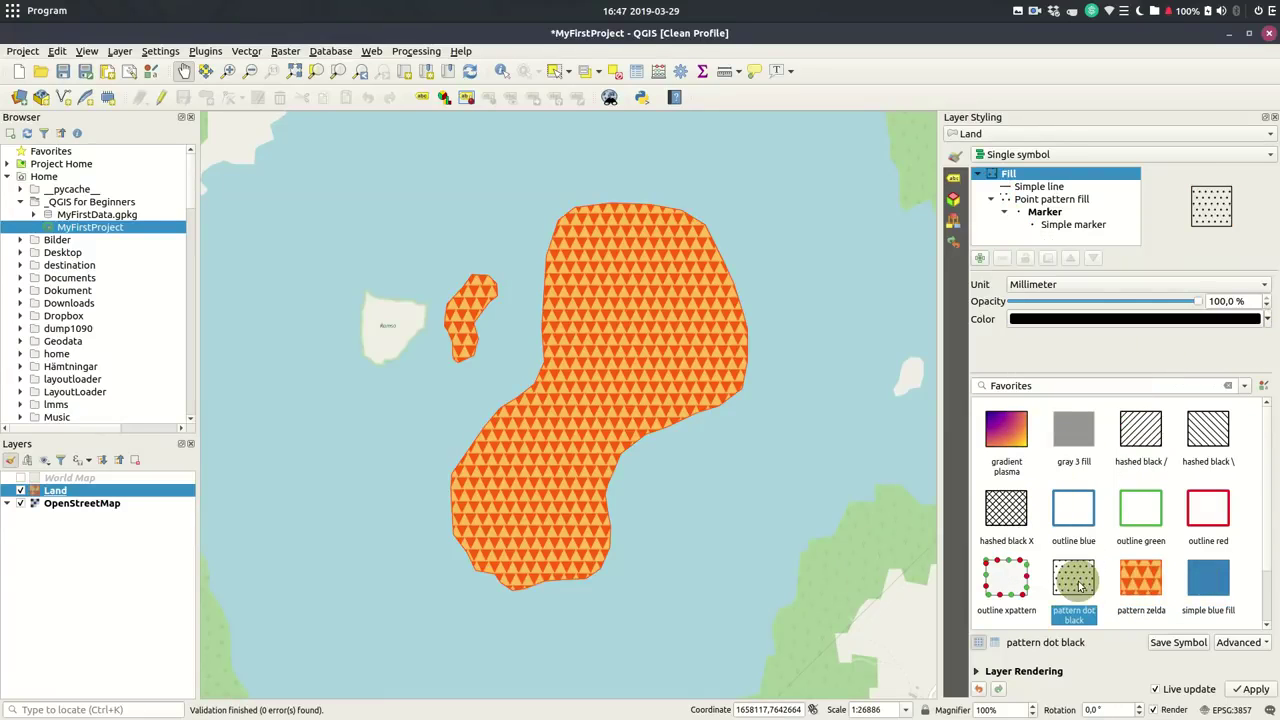
{"action": "left_click", "coordinate": [1018, 586]}
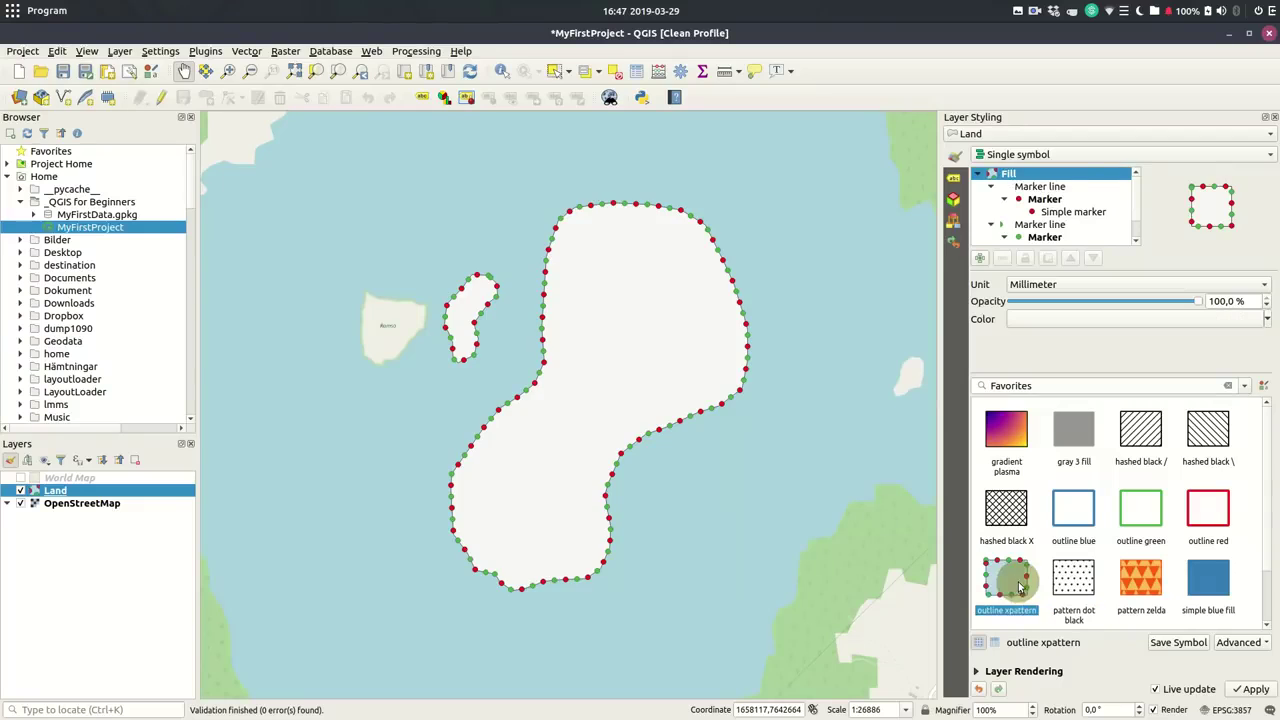
{"action": "left_click", "coordinate": [1006, 510]}
{"action": "left_click", "coordinate": [1010, 444]}
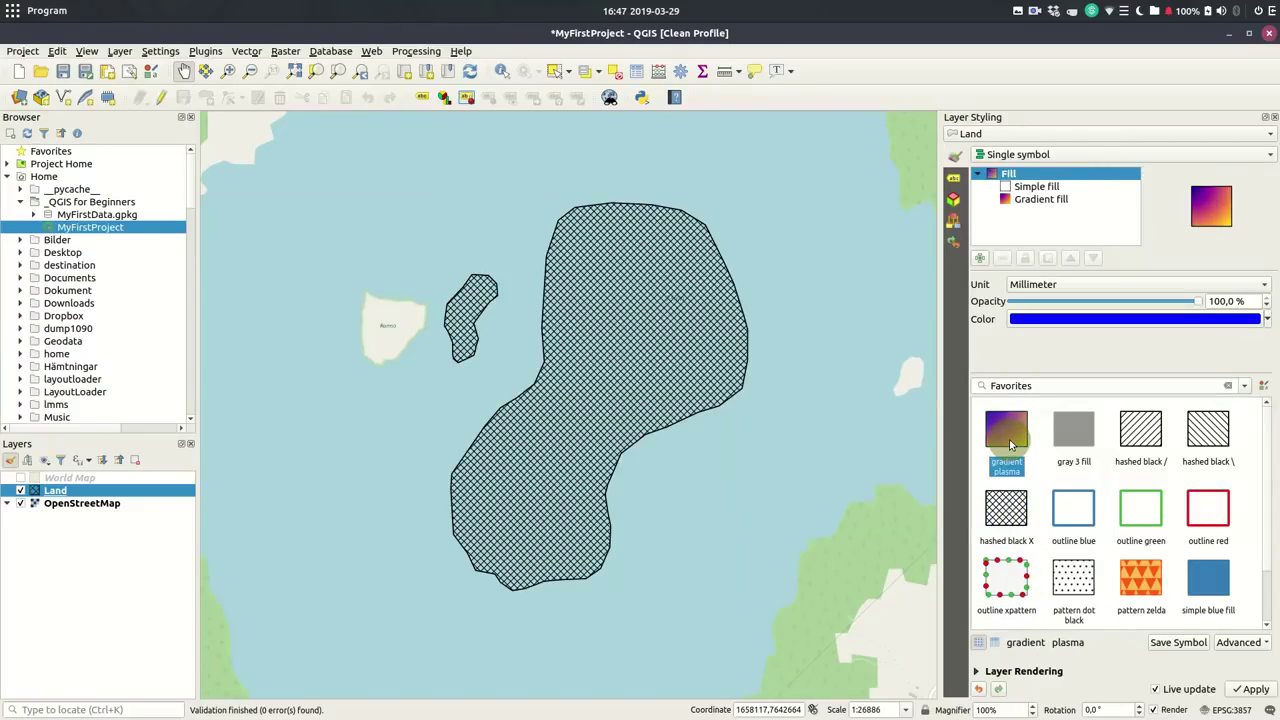
{"action": "left_click", "coordinate": [1078, 438]}
{"action": "left_click", "coordinate": [1075, 515]}
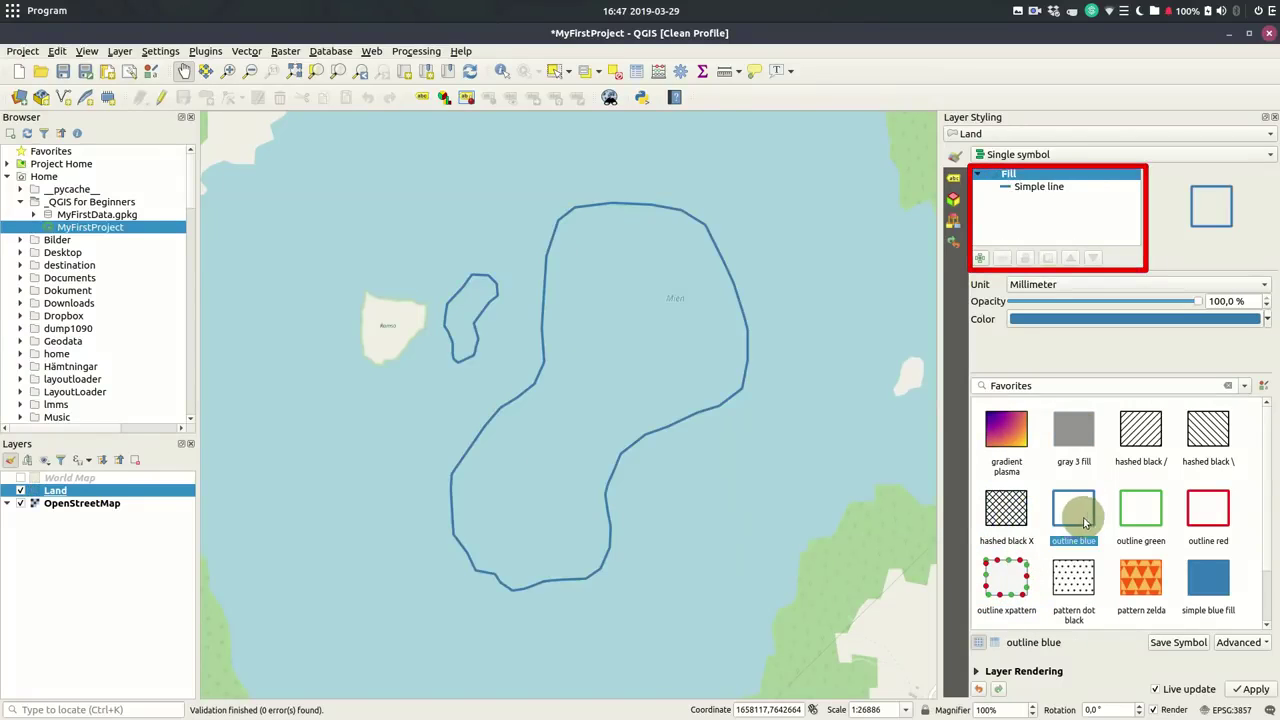
{"action": "left_click", "coordinate": [1141, 508]}
{"action": "left_click", "coordinate": [1145, 440]}
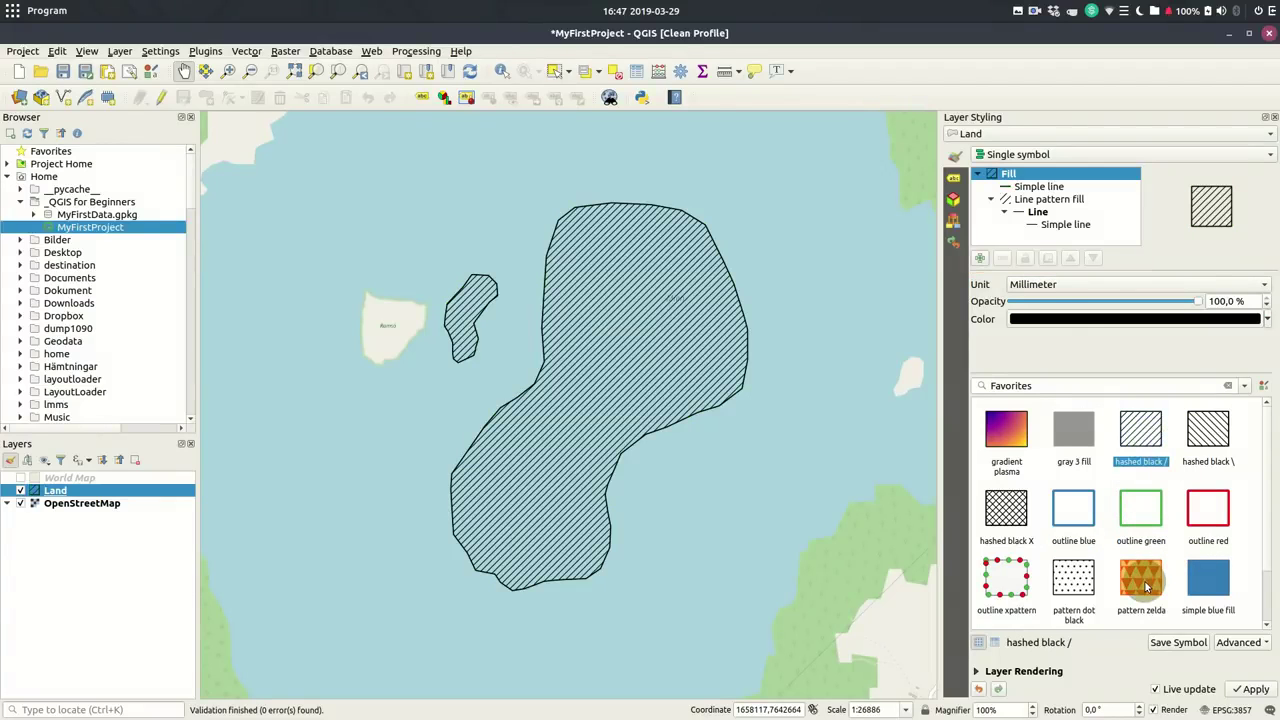
{"action": "left_click", "coordinate": [1082, 440]}
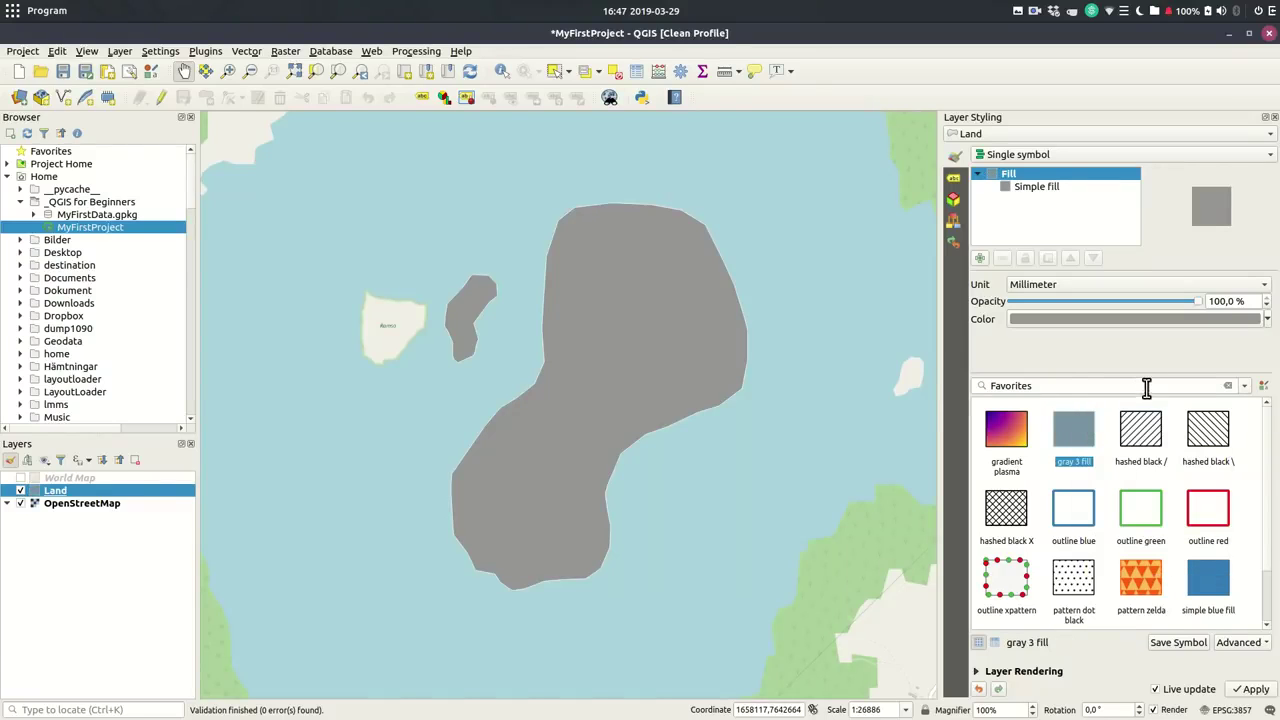
Set the fill color of the Land layer's simple fill to light green (#b4d97b)
{"action": "left_click", "coordinate": [1040, 187]}
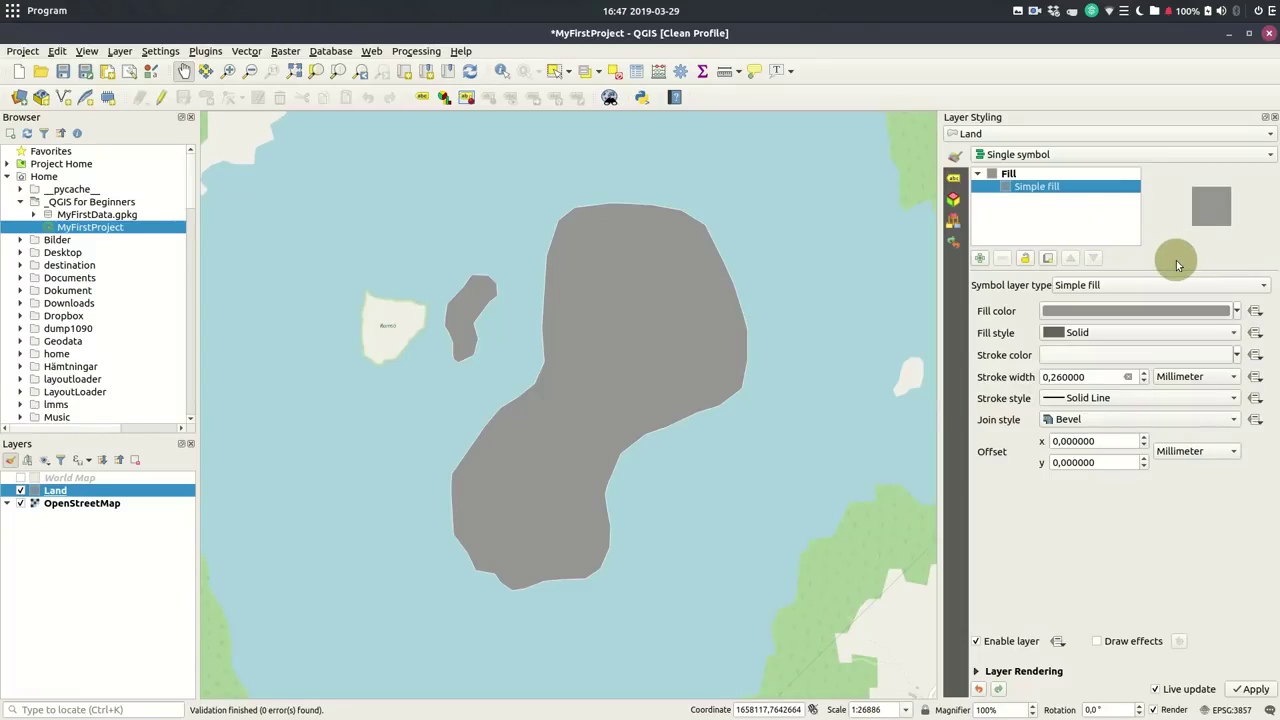
{"action": "left_click", "coordinate": [1237, 312]}
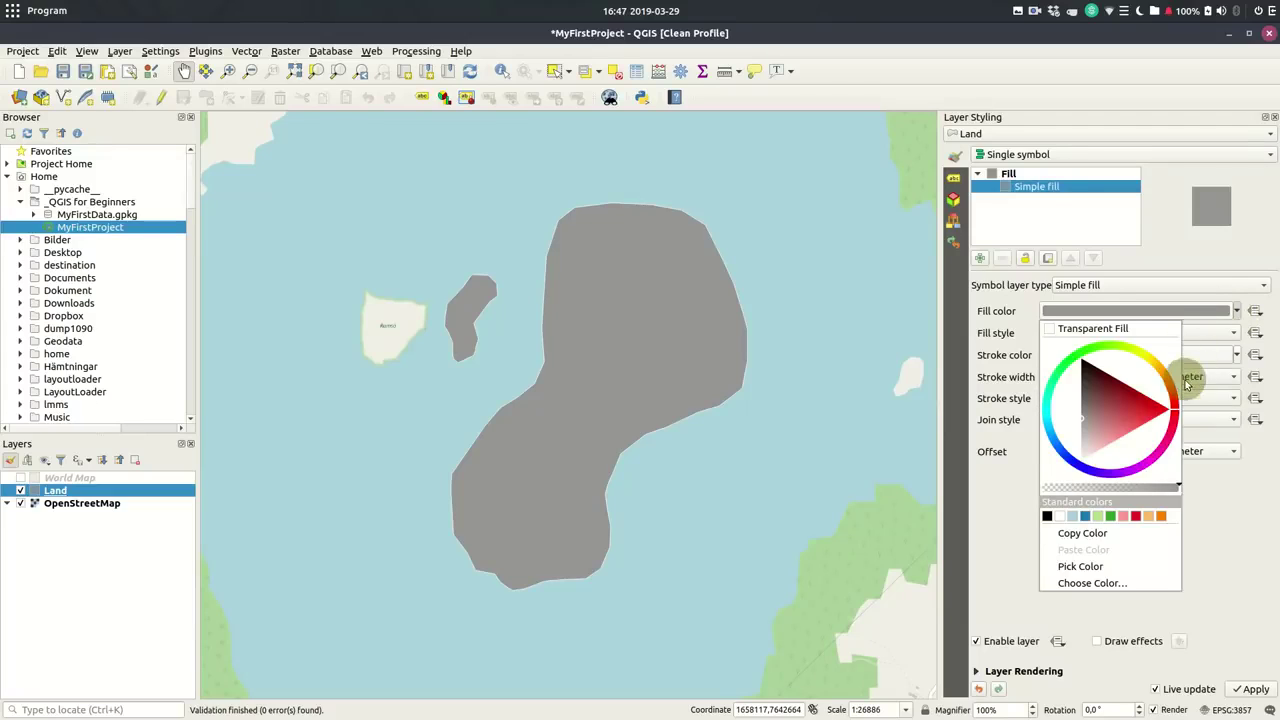
{"action": "mouse_move", "coordinate": [1131, 350]}
{"action": "left_mouse_down"}
{"action": "mouse_move", "coordinate": [1118, 345]}
{"action": "mouse_move", "coordinate": [1121, 415]}
{"action": "left_mouse_up"}
{"action": "left_click", "coordinate": [1125, 388]}
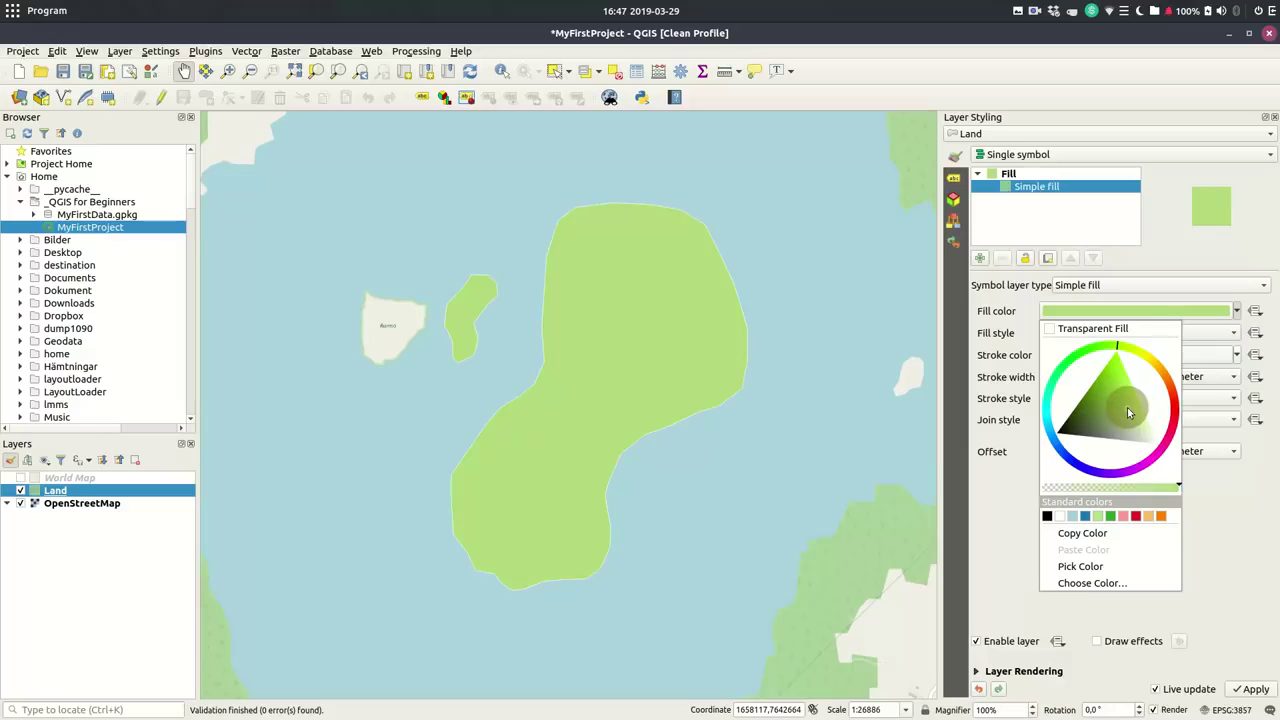
{"action": "left_click", "coordinate": [1166, 258]}
{"action": "left_click", "coordinate": [1167, 308]}
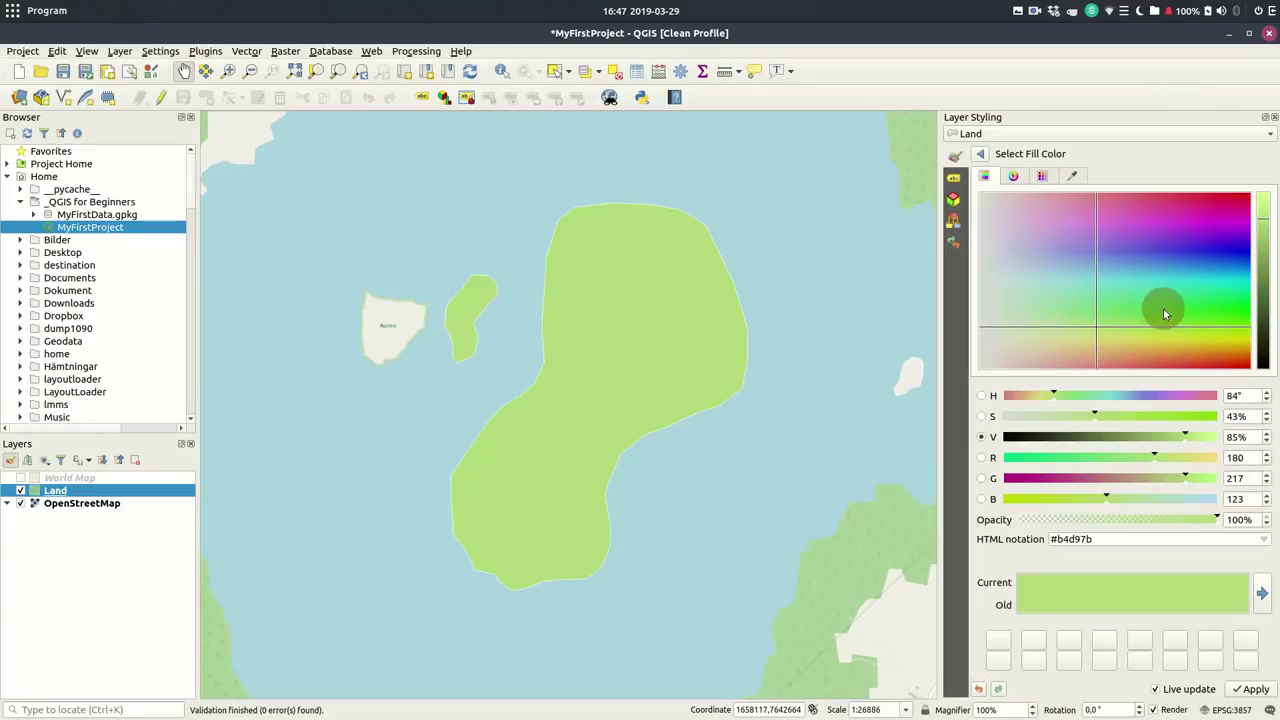
{"action": "left_click", "coordinate": [980, 154]}
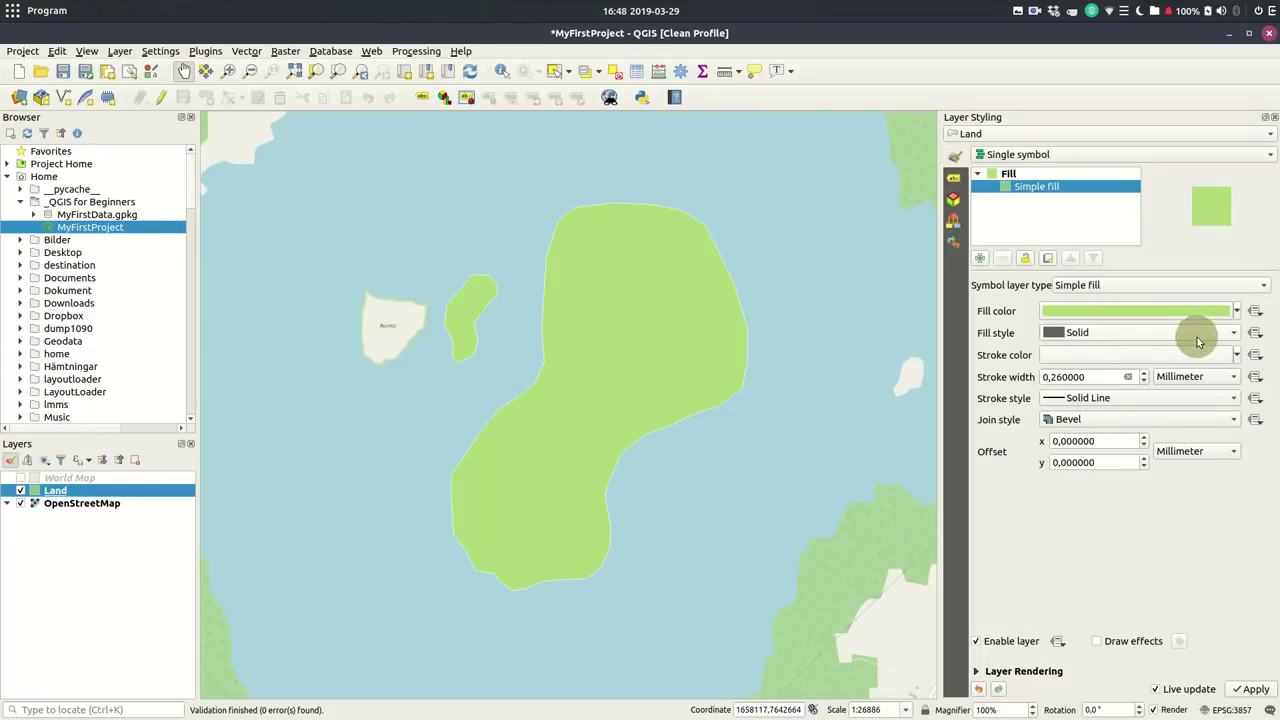
Sample the light green of the wooded area on the map as the Land layer's stroke color, and reuse it as the fill color
{"action": "left_click", "coordinate": [1234, 334]}
{"action": "left_click", "coordinate": [1236, 340]}
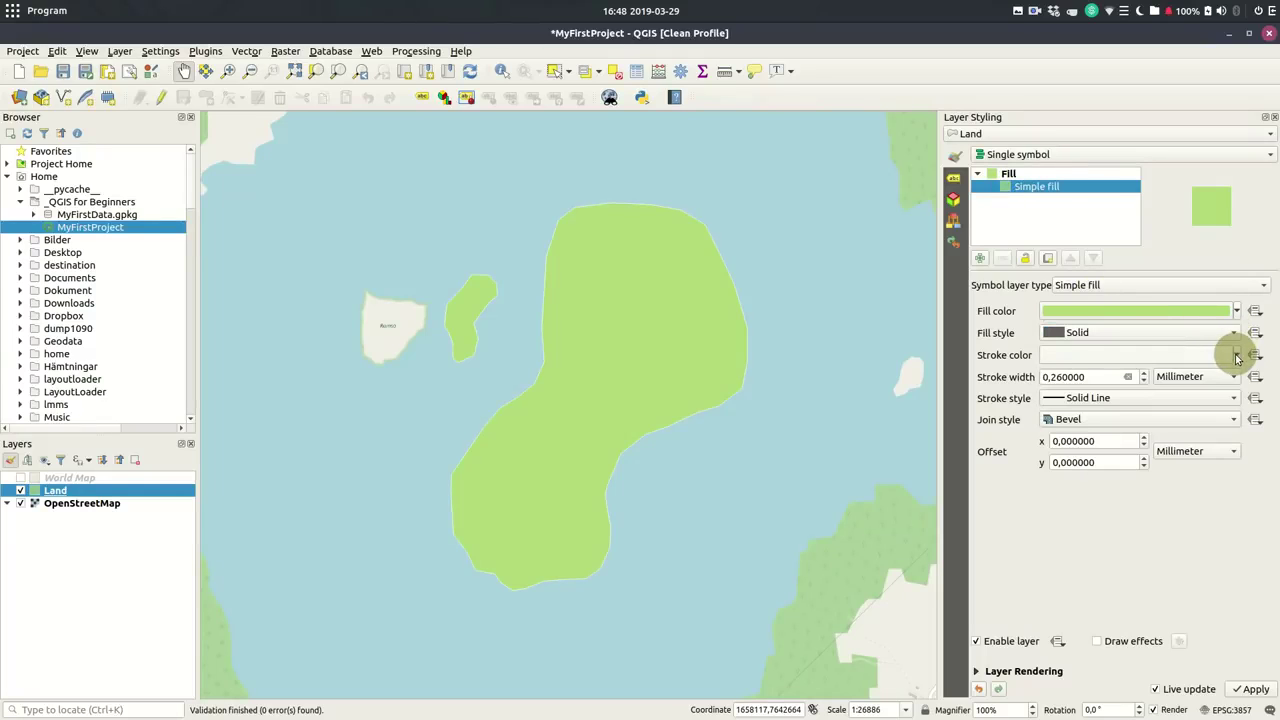
{"action": "left_click", "coordinate": [1237, 358]}
{"action": "left_click", "coordinate": [1090, 444]}
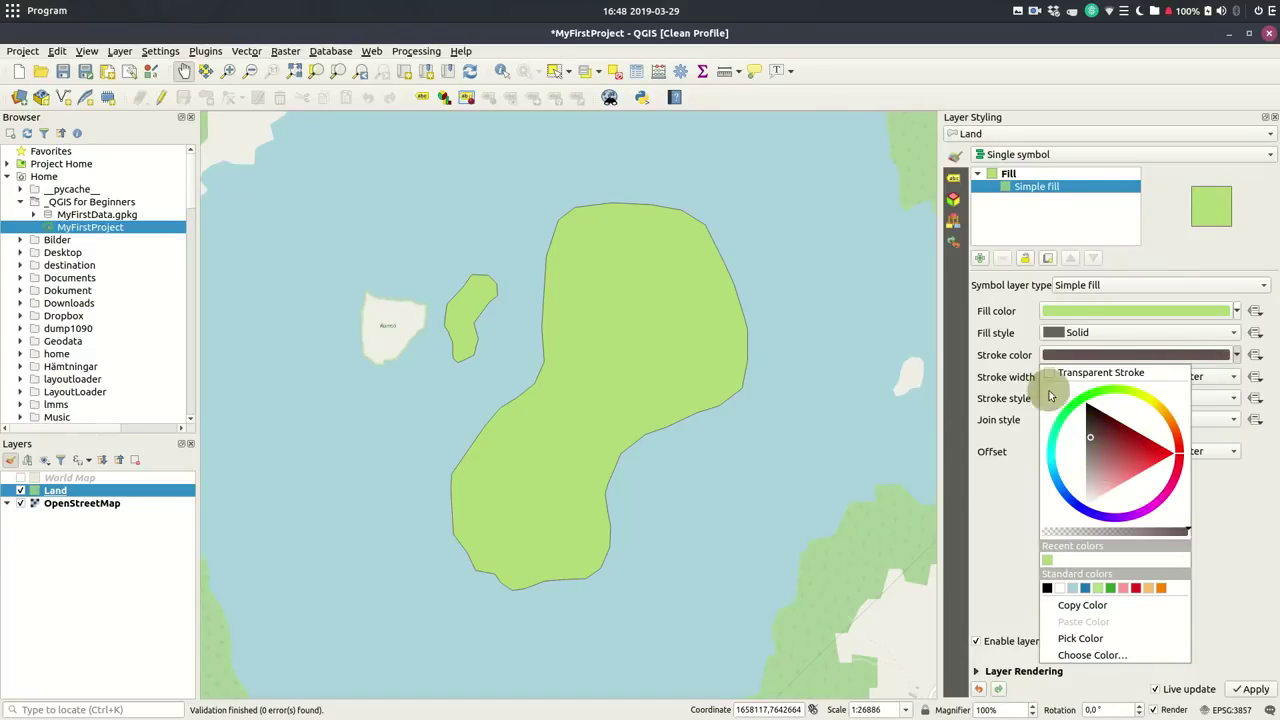
{"action": "left_click", "coordinate": [1080, 638]}
{"action": "left_click", "coordinate": [890, 524]}
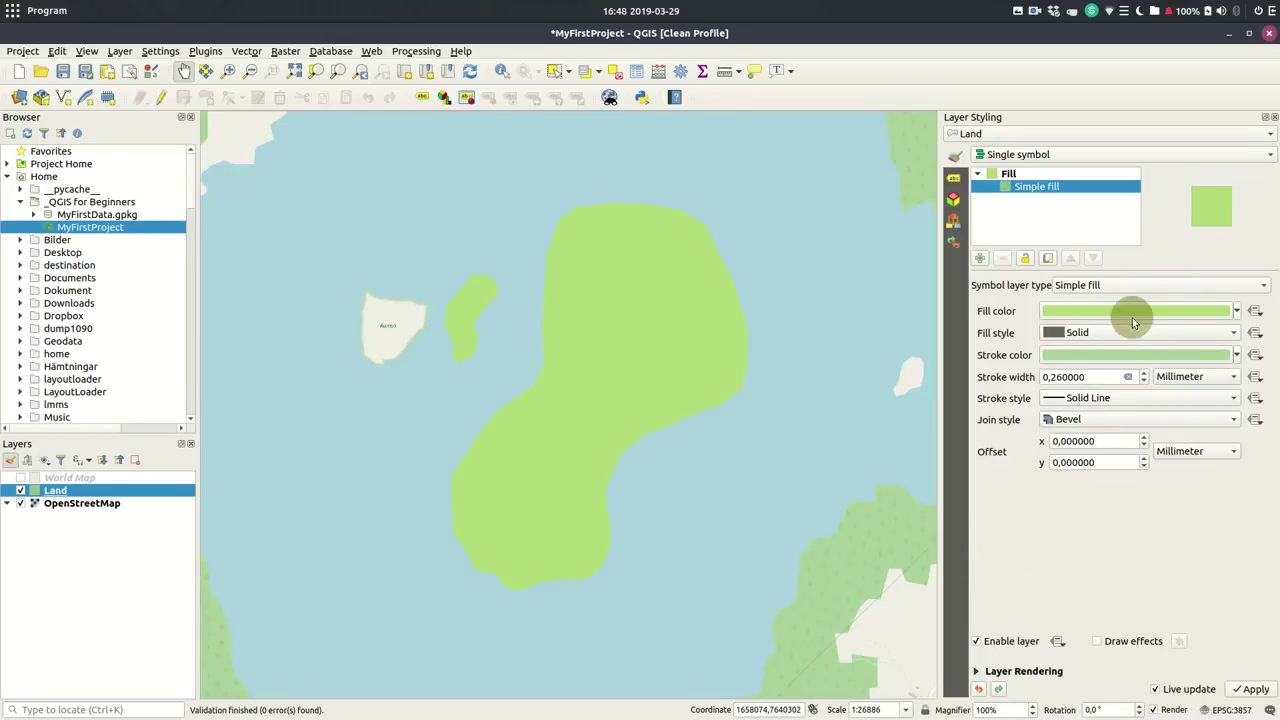
{"action": "left_click", "coordinate": [1236, 311]}
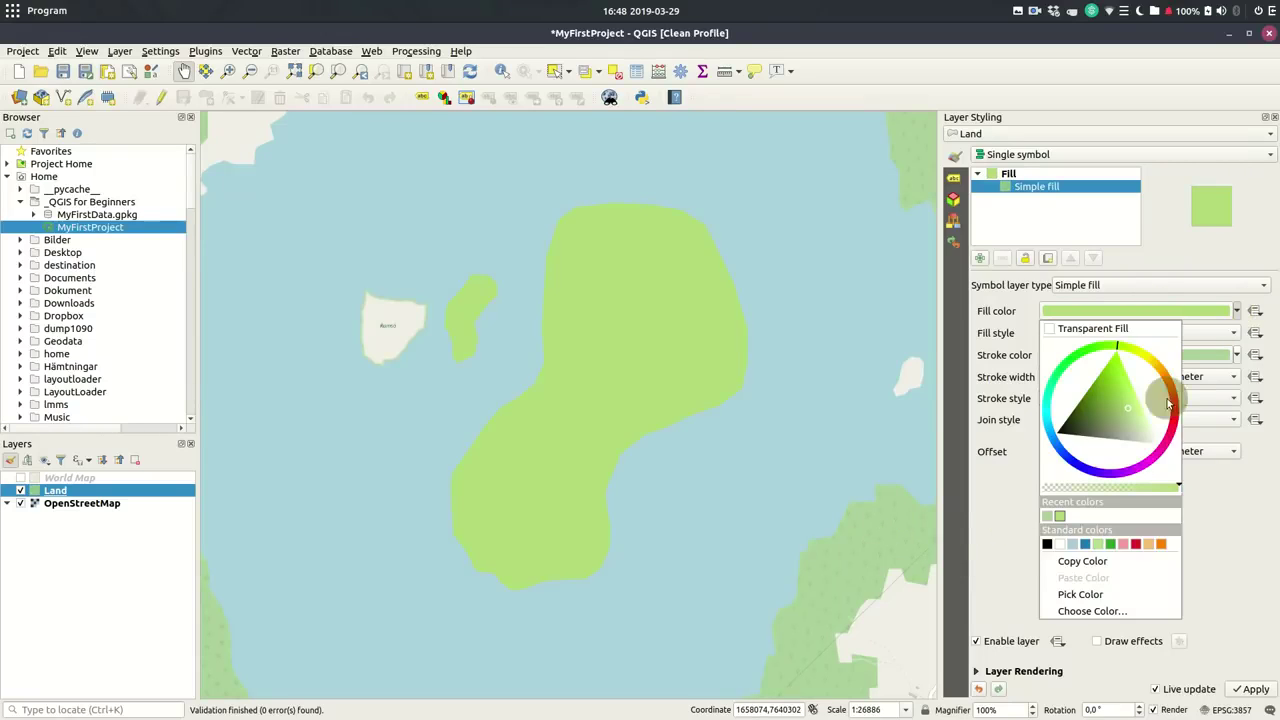
{"action": "left_click", "coordinate": [1047, 518]}
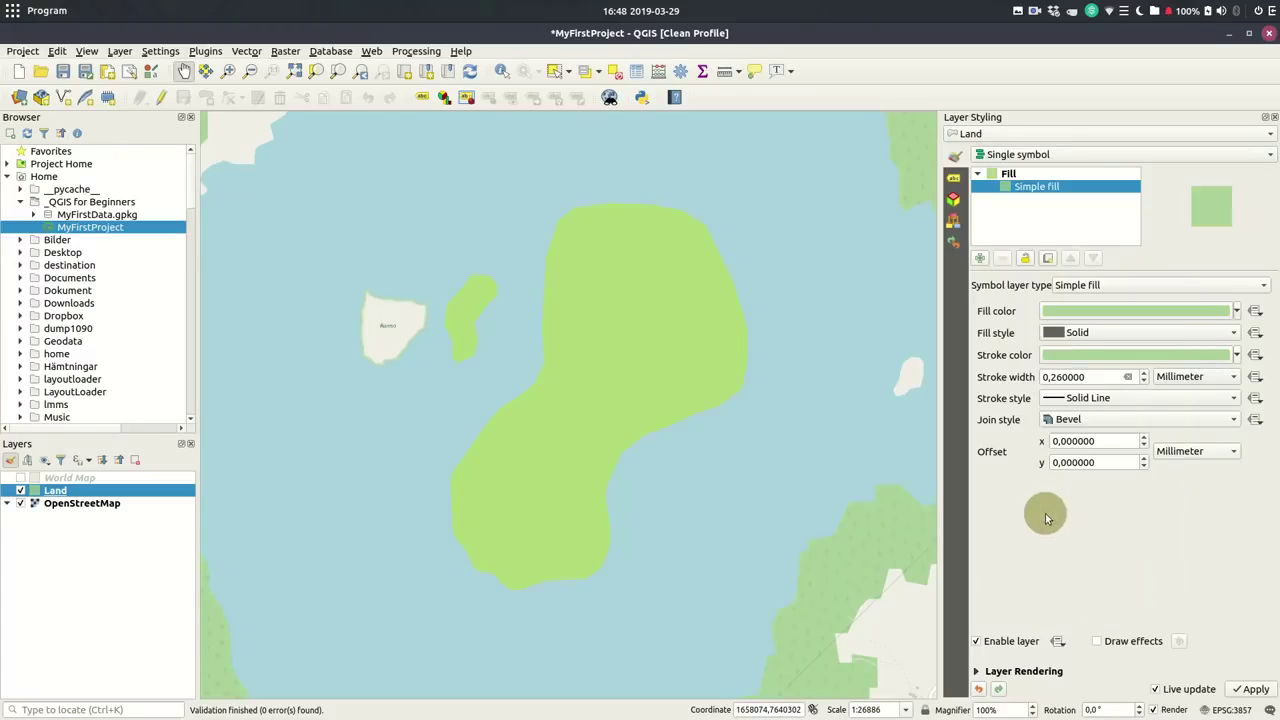
Darken the Land layer's stroke color to #7d9772 and set the stroke width to 0.6 mm
{"action": "left_click", "coordinate": [1185, 355]}
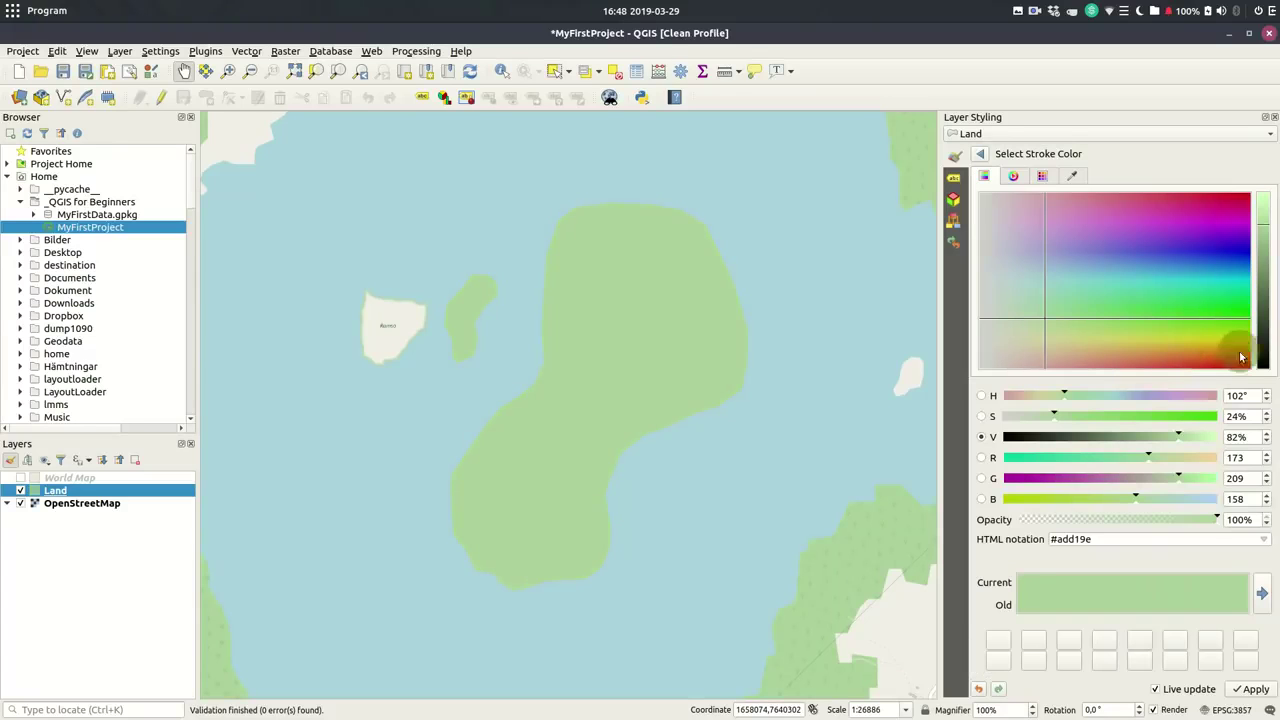
{"action": "left_click_drag", "start_coordinate": [1263, 246], "coordinate": [1263, 265]}
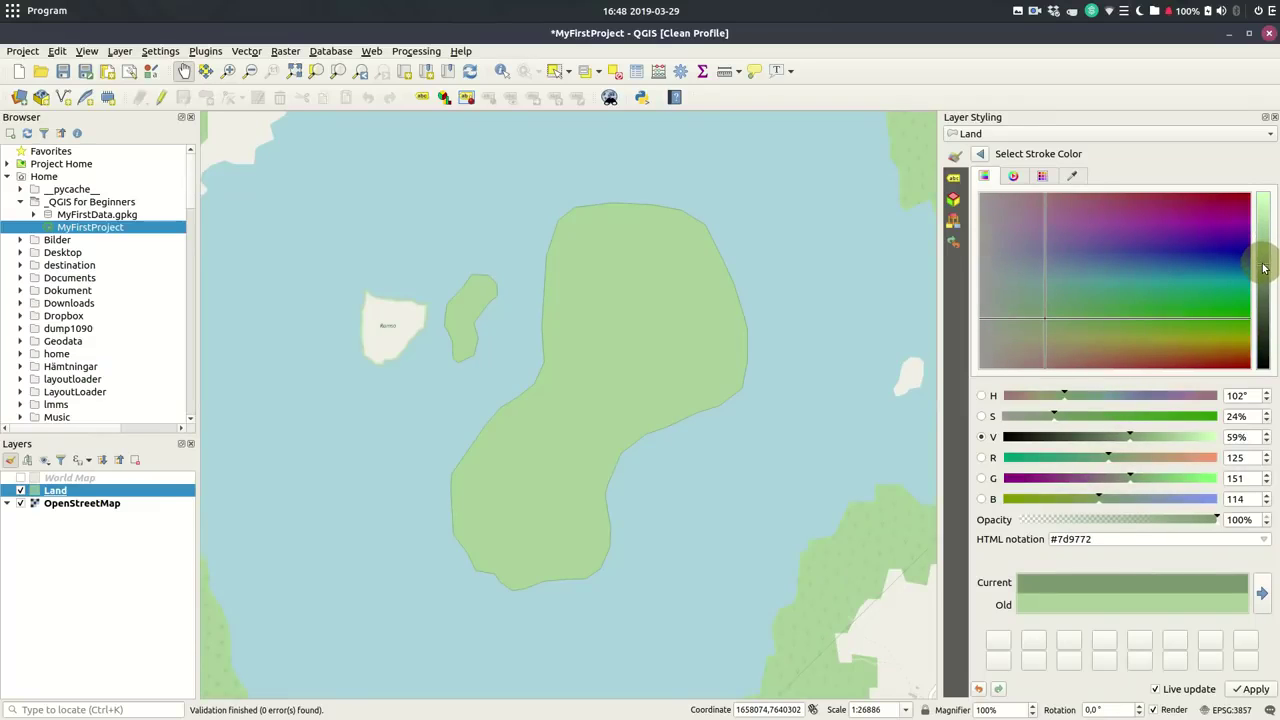
{"action": "left_click", "coordinate": [983, 154]}
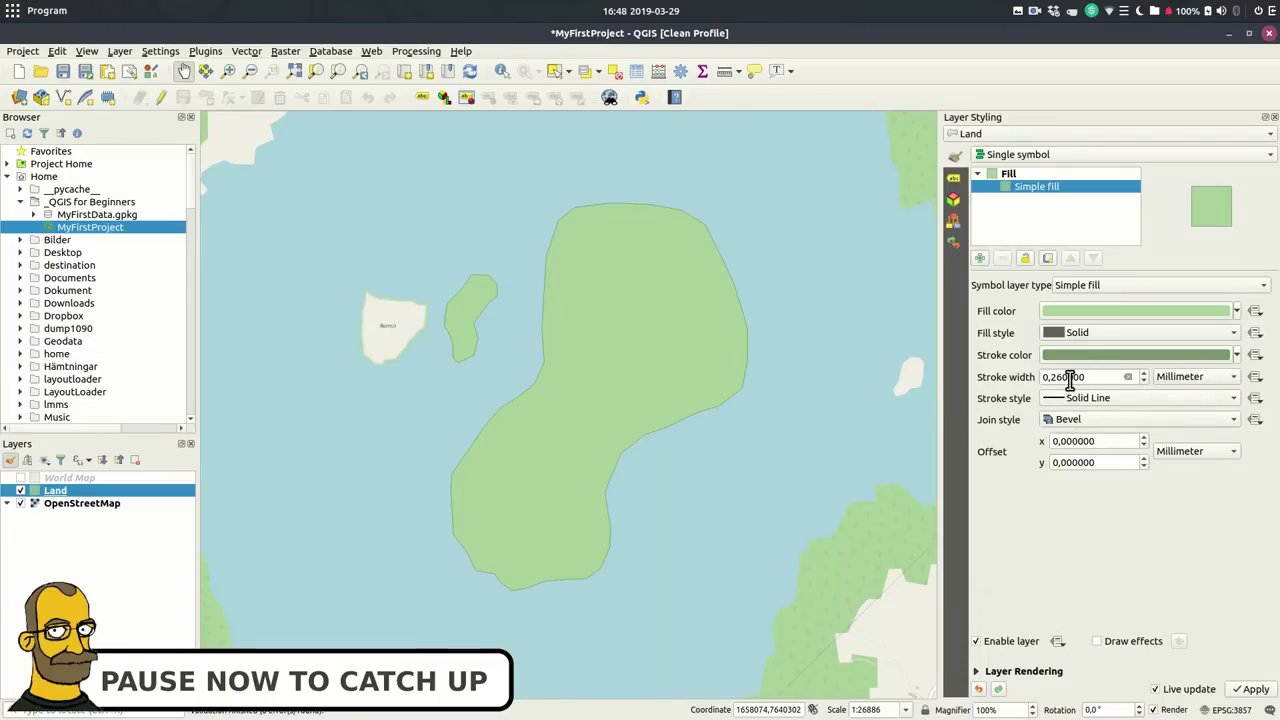
{"action": "scroll", "coordinate": [1082, 377], "scroll_direction": "down", "scroll_amount": 1}
{"action": "scroll", "coordinate": [1082, 377], "scroll_direction": "up", "scroll_amount": 8}
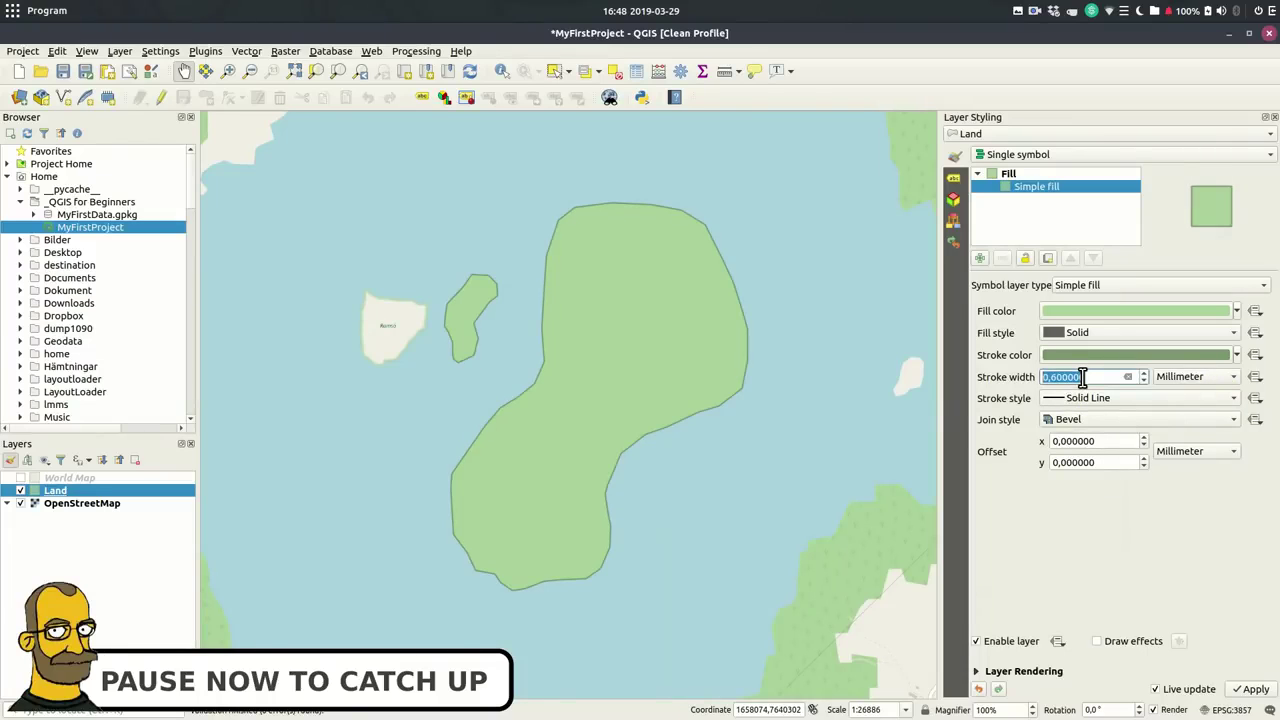
{"action": "scroll", "coordinate": [1082, 377], "scroll_direction": "down", "scroll_amount": 5}
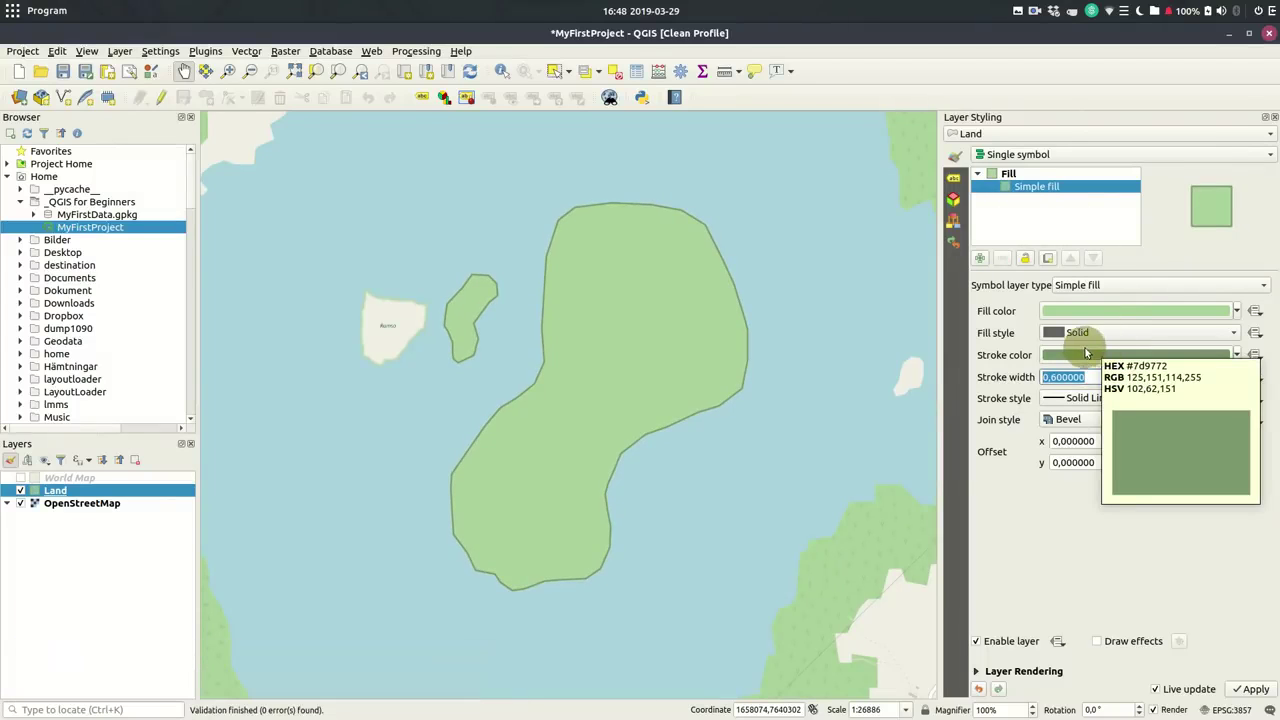
Turn on single labels for the Land layer, using the fixed text 'Island' as the label
{"action": "left_click", "coordinate": [957, 180]}
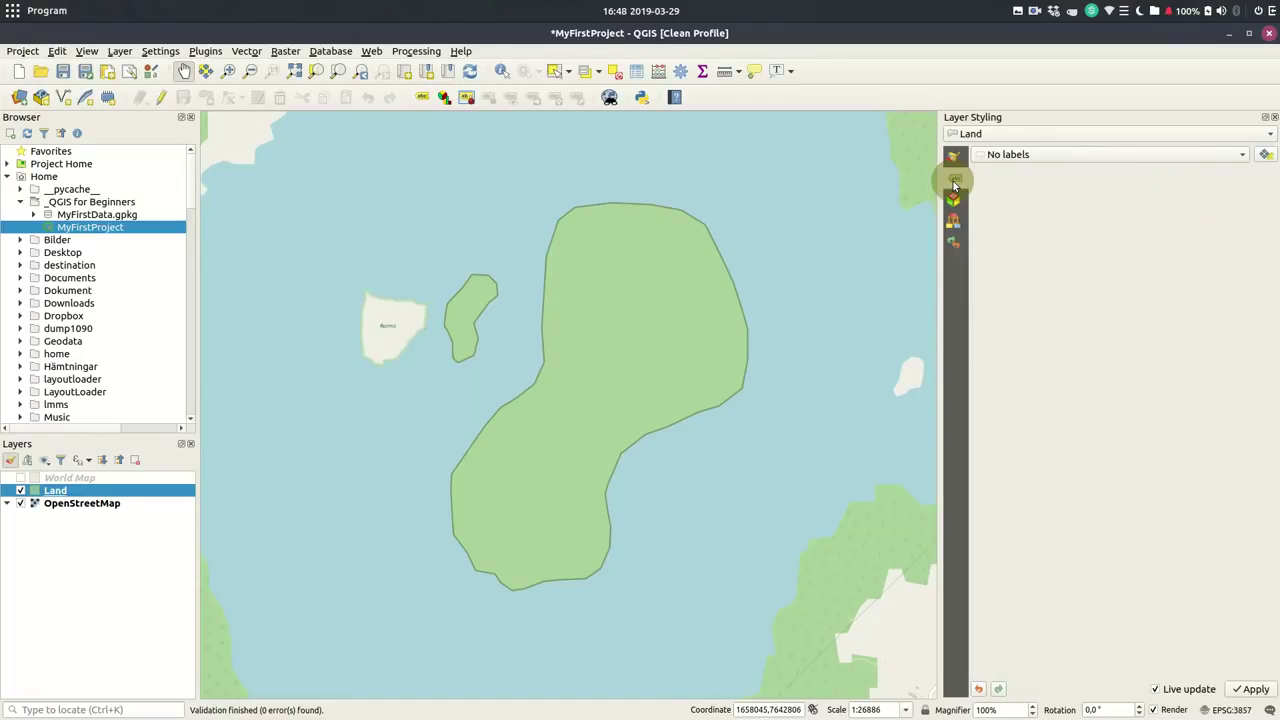
{"action": "left_click", "coordinate": [1242, 154]}
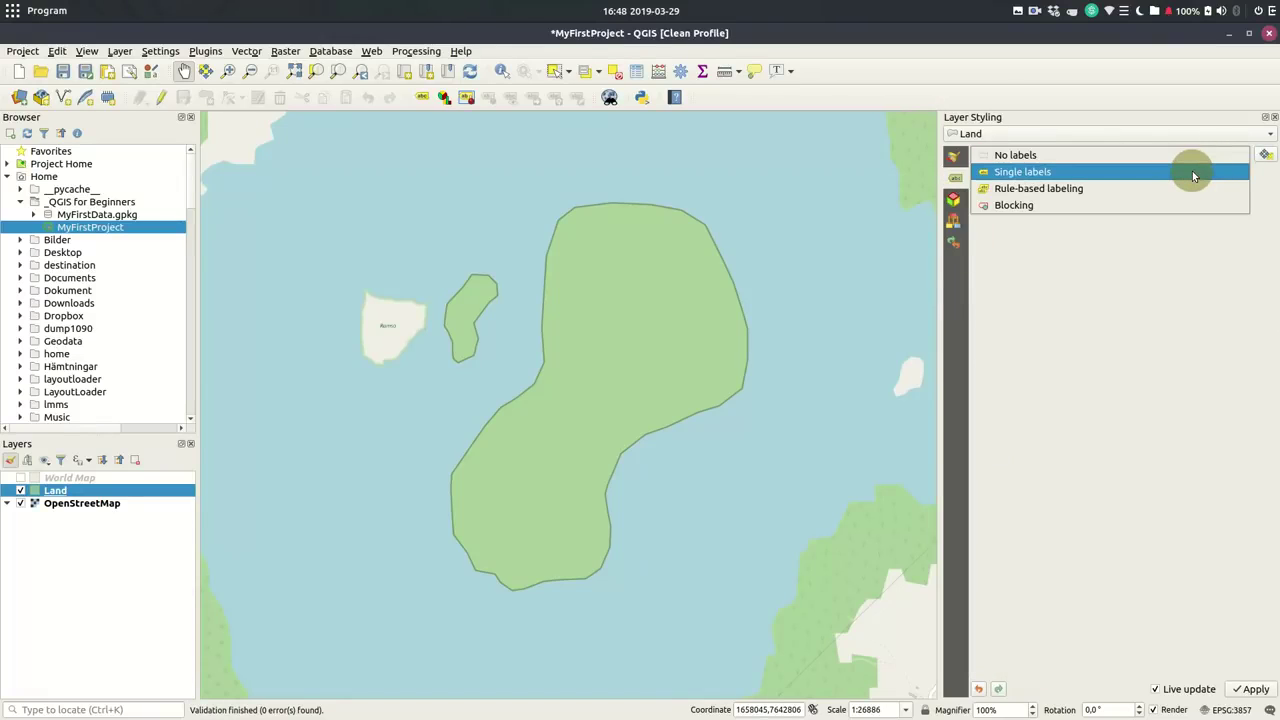
{"action": "left_click", "coordinate": [1193, 174]}
{"action": "left_click", "coordinate": [1228, 177]}
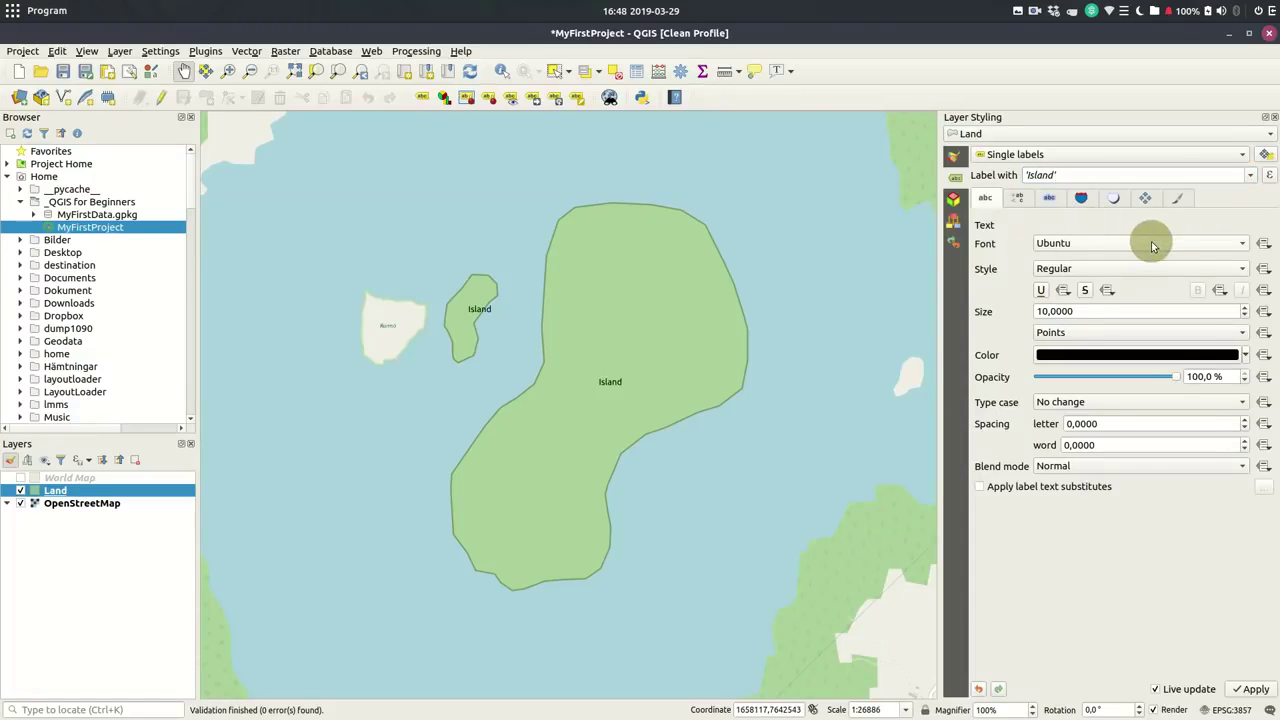
Set the label font to Noto Sans CJK JP Bold at a size of 18 points
{"action": "left_click", "coordinate": [1245, 251]}
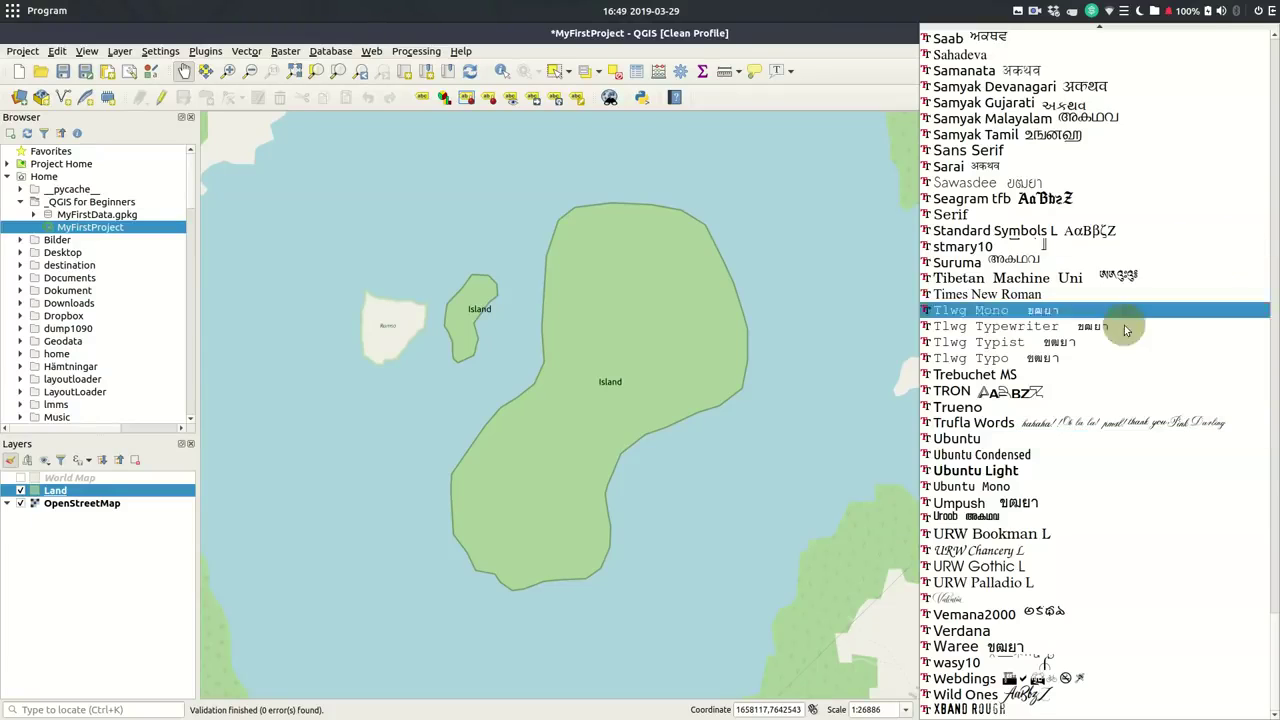
{"action": "scroll", "coordinate": [1270, 358], "scroll_direction": "up", "scroll_amount": 10}
{"action": "left_click", "coordinate": [1040, 406]}
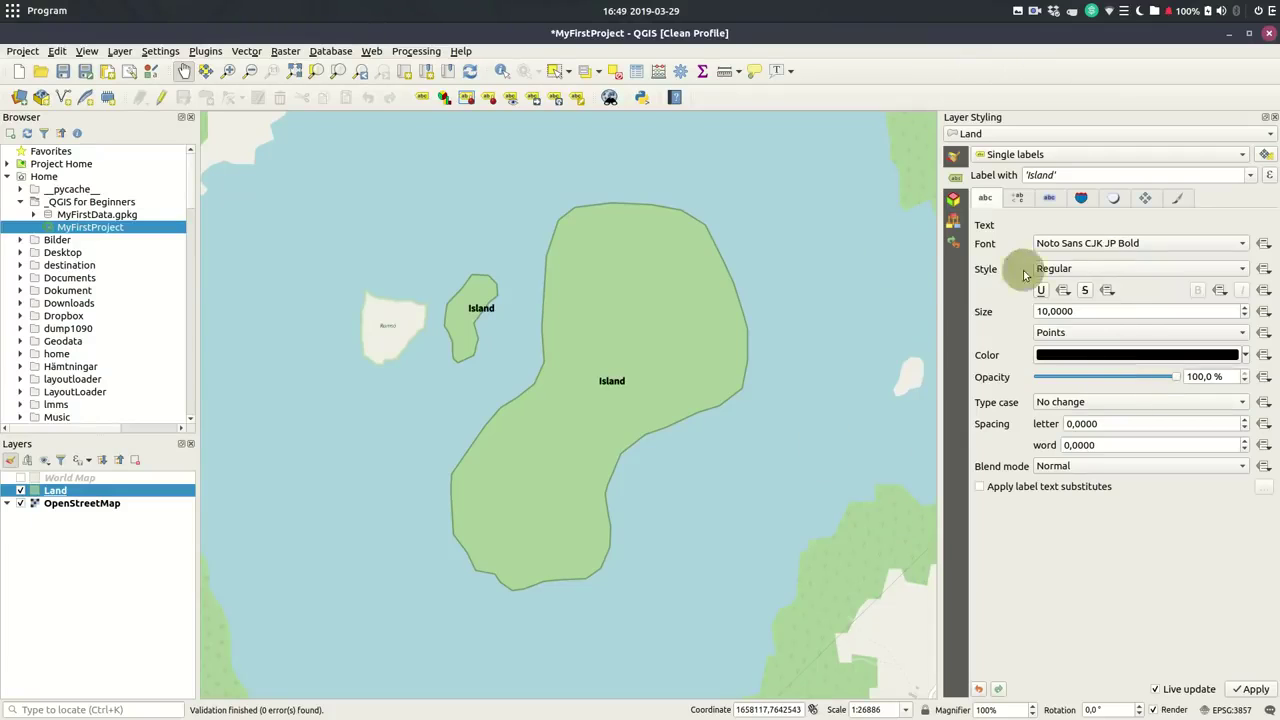
{"action": "scroll", "coordinate": [1171, 311], "scroll_direction": "up", "scroll_amount": 8}
Color the Land label text medium green and set its letter spacing to 5.5
{"action": "left_click", "coordinate": [1245, 355]}
{"action": "left_click", "coordinate": [1094, 391]}
{"action": "left_click", "coordinate": [1096, 457]}
{"action": "left_click", "coordinate": [1131, 424]}
{"action": "type", "text": "1"}
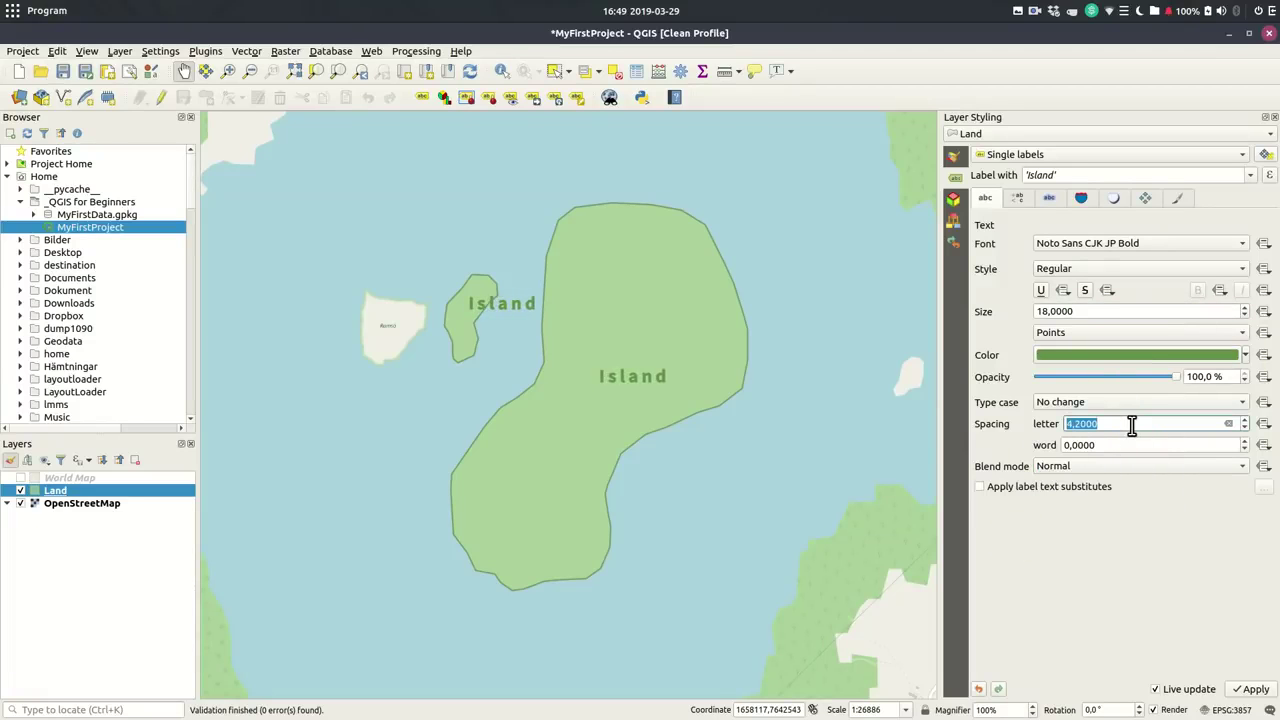
Change the label font to Noto Sans, keep the Regular style, and set the size to 23 points
{"action": "left_click", "coordinate": [1243, 244]}
{"action": "left_click", "coordinate": [1098, 134]}
{"action": "left_click", "coordinate": [1245, 269]}
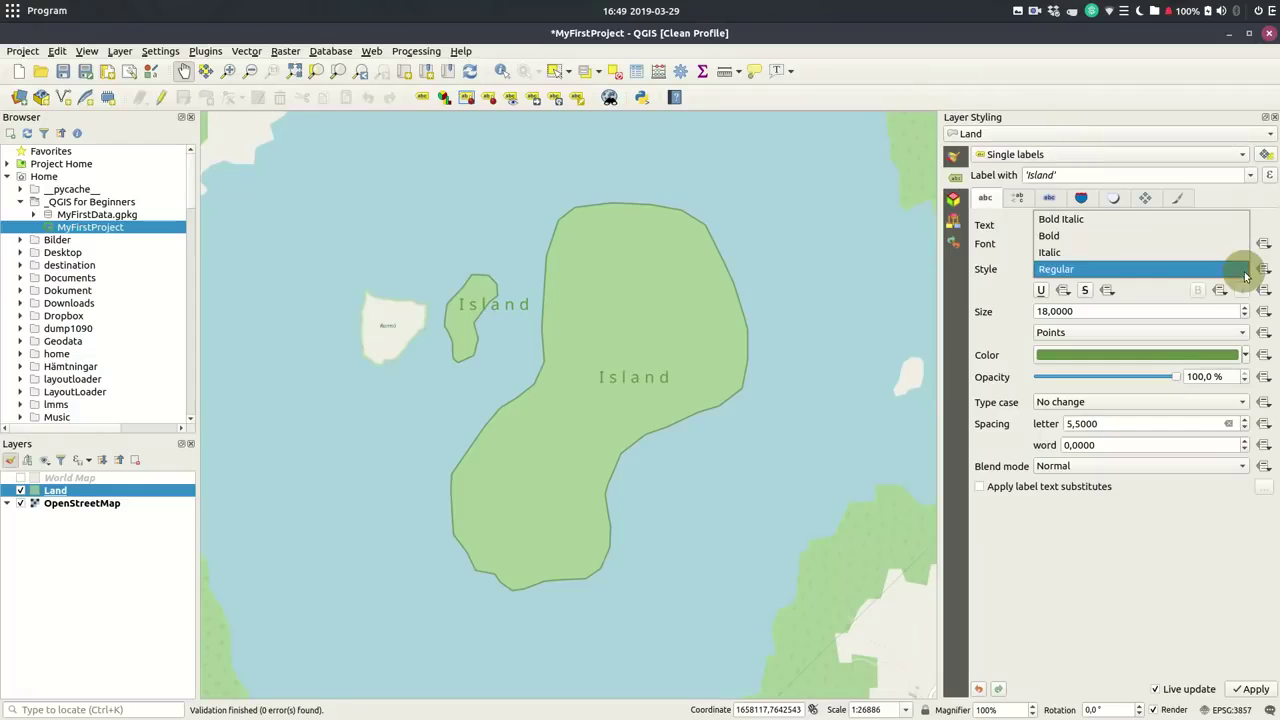
{"action": "left_click", "coordinate": [1151, 531]}
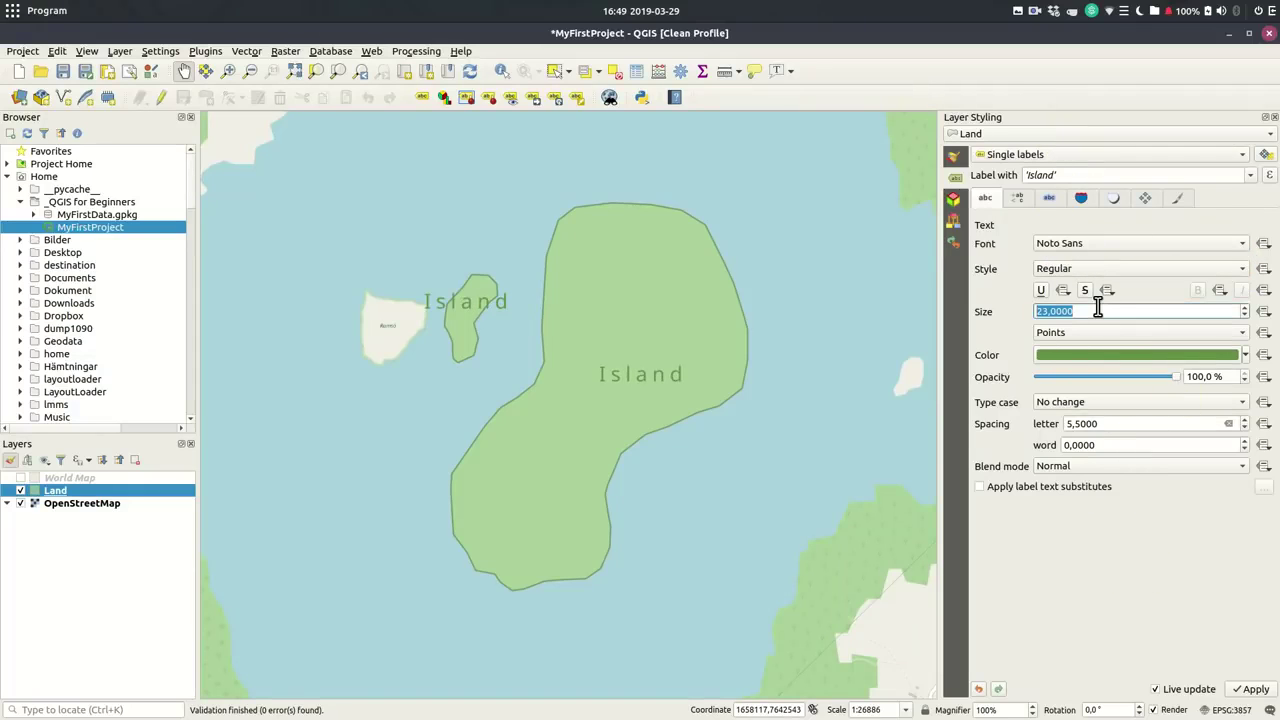
Add a white text buffer of 0.7 mm with 75.8 % opacity to the labels
{"action": "left_click", "coordinate": [1049, 198]}
{"action": "left_click", "coordinate": [1028, 243]}
{"action": "left_click", "coordinate": [1131, 268]}
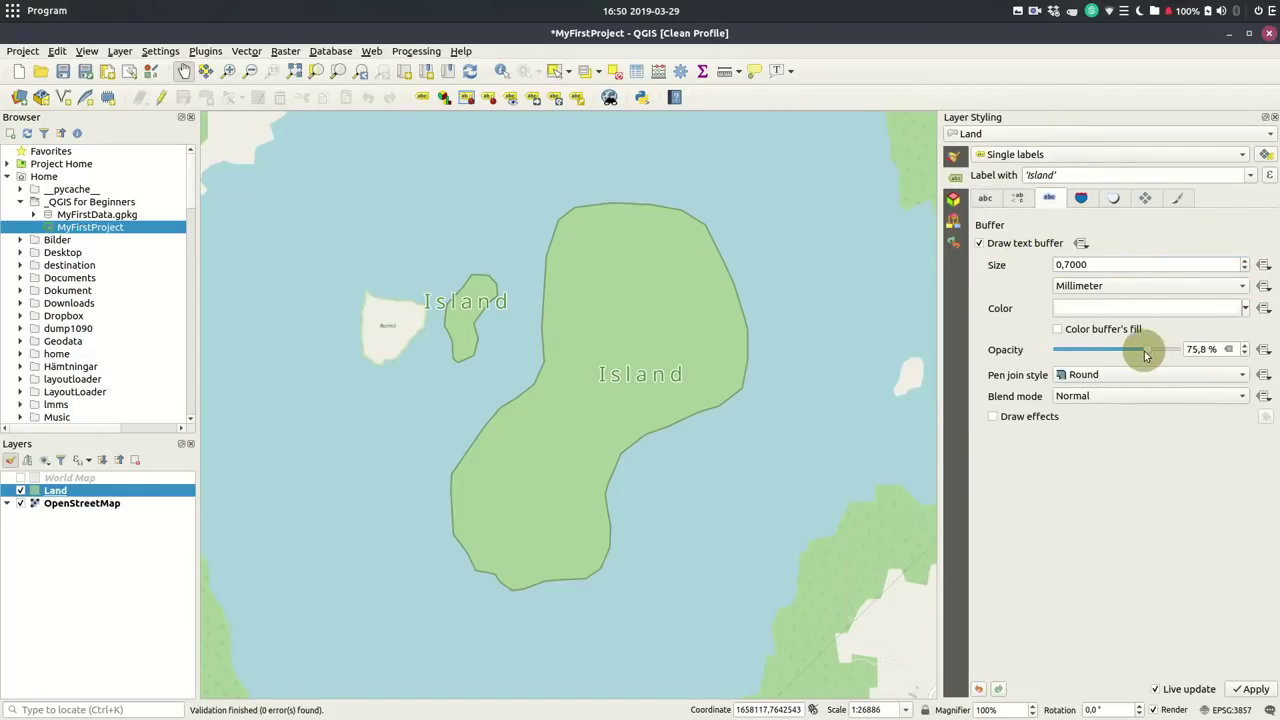
Add a drop shadow with 54.5 % opacity to the labels
{"action": "left_click", "coordinate": [1113, 198]}
{"action": "left_click", "coordinate": [980, 243]}
{"action": "left_click_drag", "start_coordinate": [1140, 436], "coordinate": [1118, 440]}
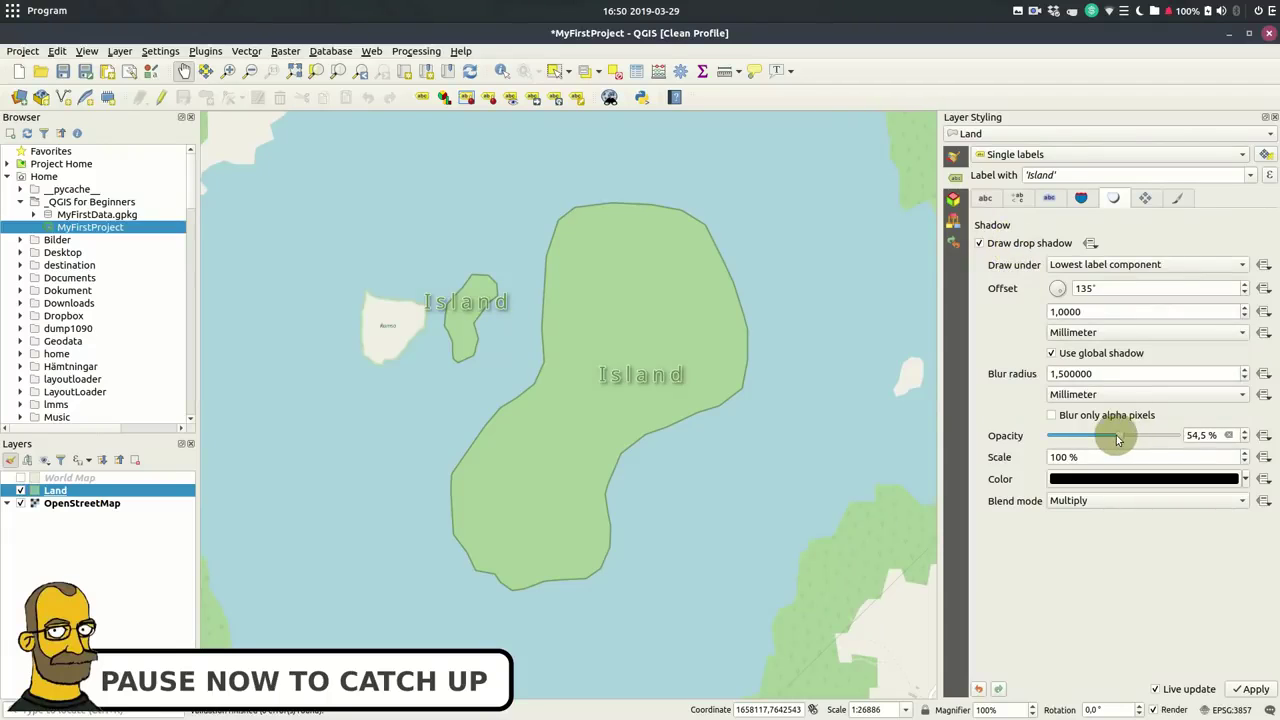
Try the straight and curved perimeter placements for the labels, and return the placement to Around centroid
{"action": "left_click", "coordinate": [1145, 198]}
{"action": "left_click", "coordinate": [987, 288]}
{"action": "left_click", "coordinate": [1121, 288]}
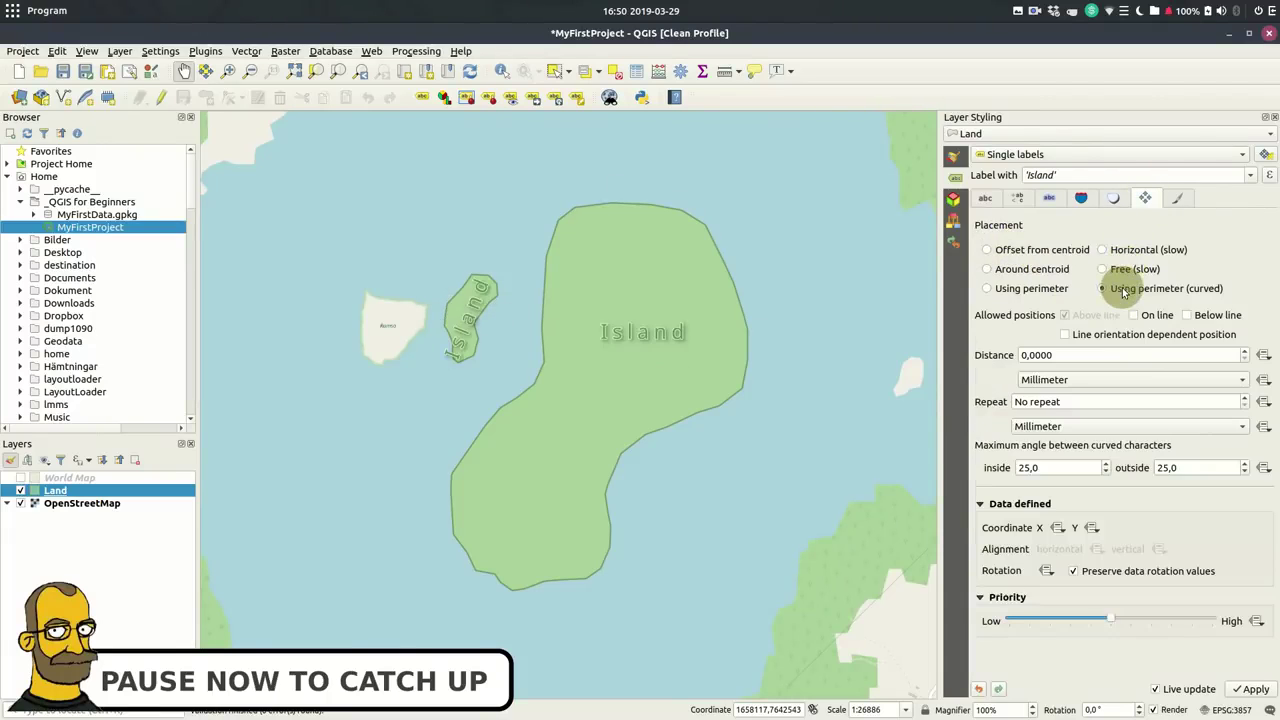
{"action": "left_click", "coordinate": [1038, 268]}
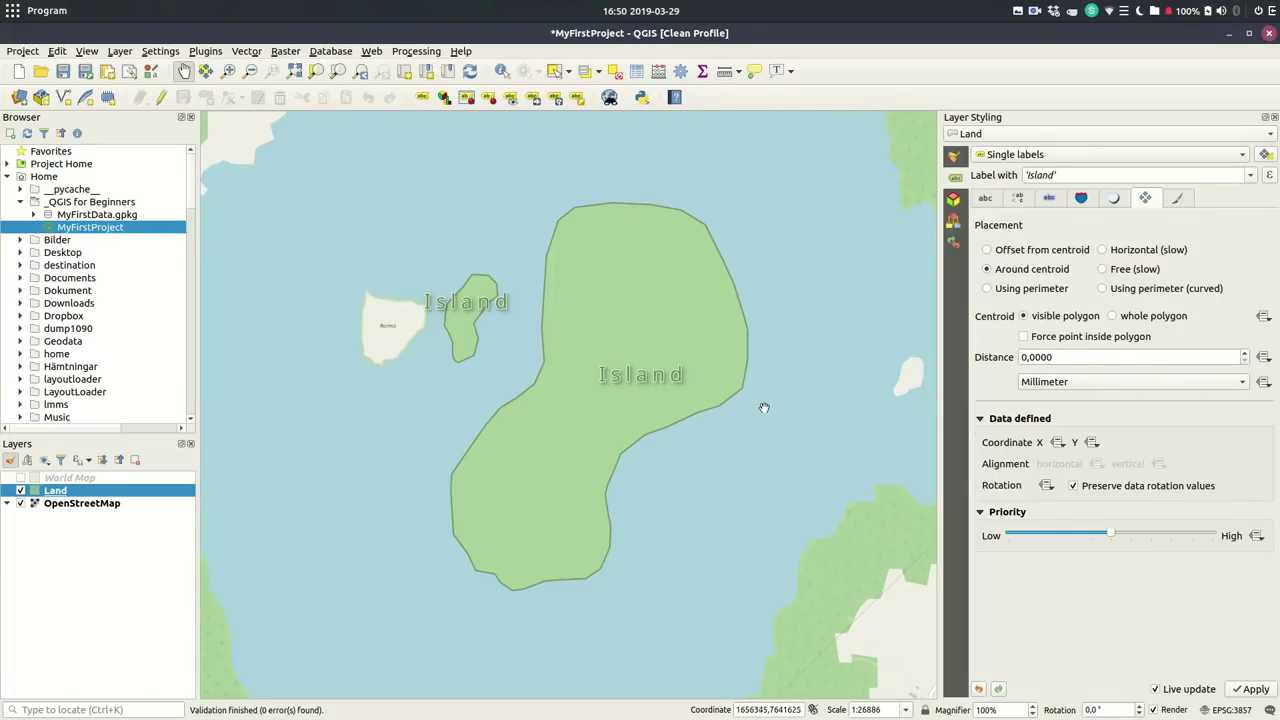
Open the Land layer's attribute table and enable editing
{"action": "right_click", "coordinate": [61, 494]}
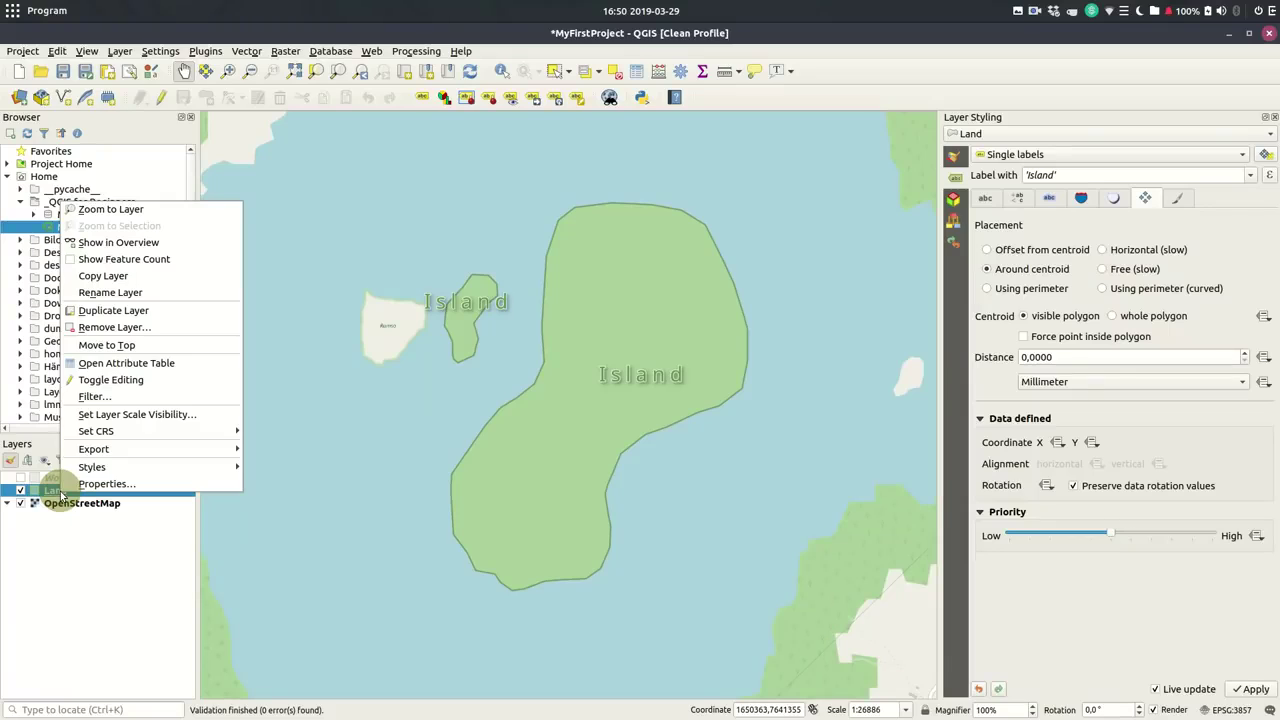
{"action": "left_click", "coordinate": [147, 365]}
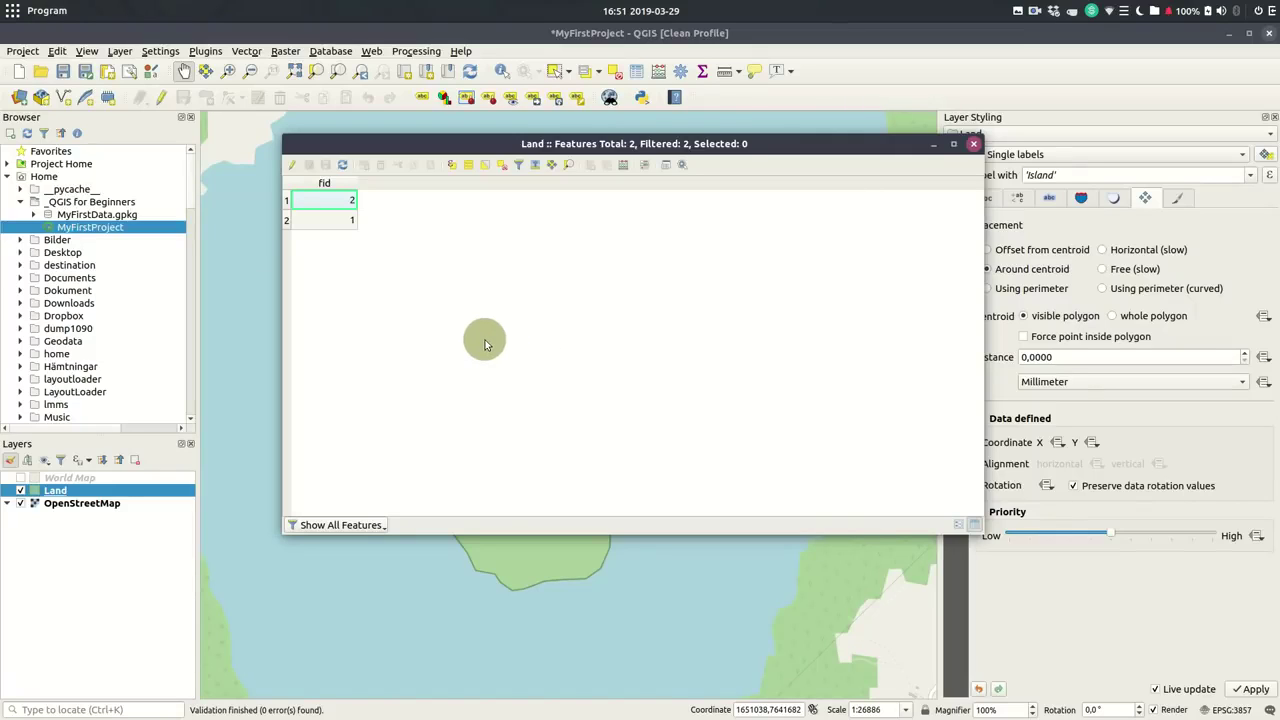
{"action": "left_click", "coordinate": [293, 167]}
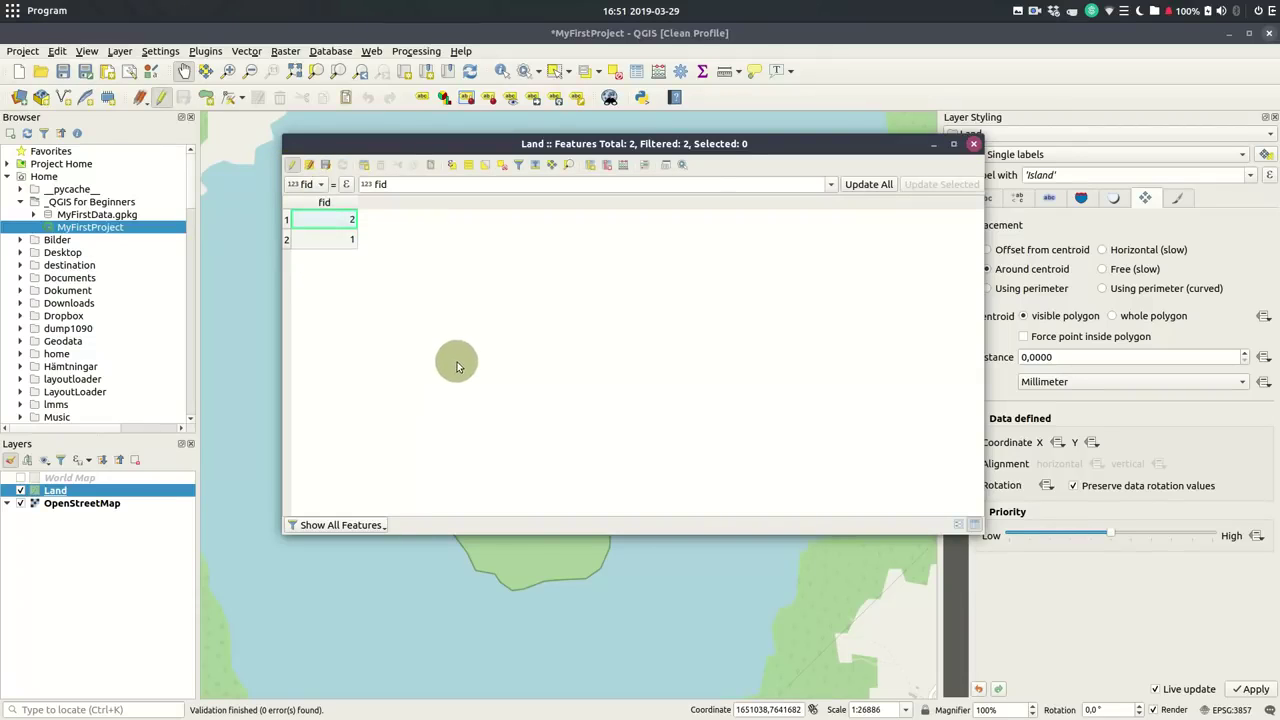
Add a Text (string) field called Name to the Land attribute table
{"action": "left_click", "coordinate": [591, 166]}
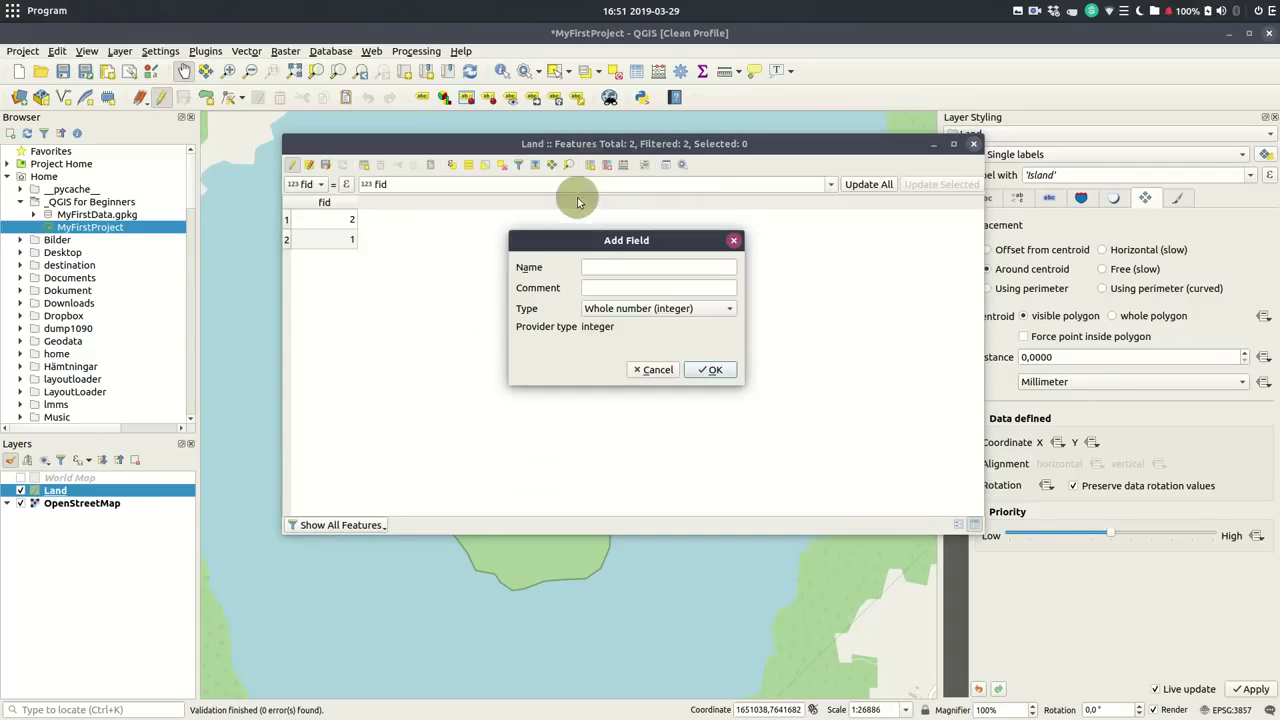
{"action": "left_click", "coordinate": [609, 267]}
{"action": "type", "text": "Name"}
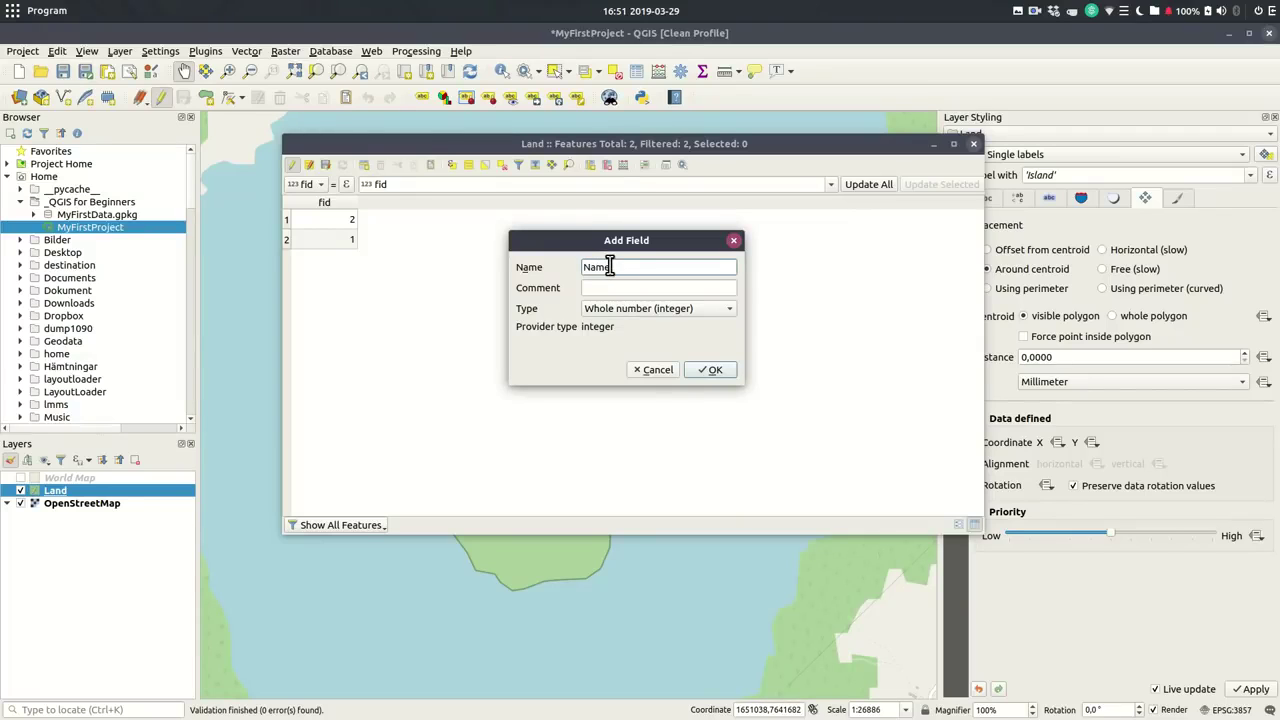
{"action": "left_click", "coordinate": [699, 309]}
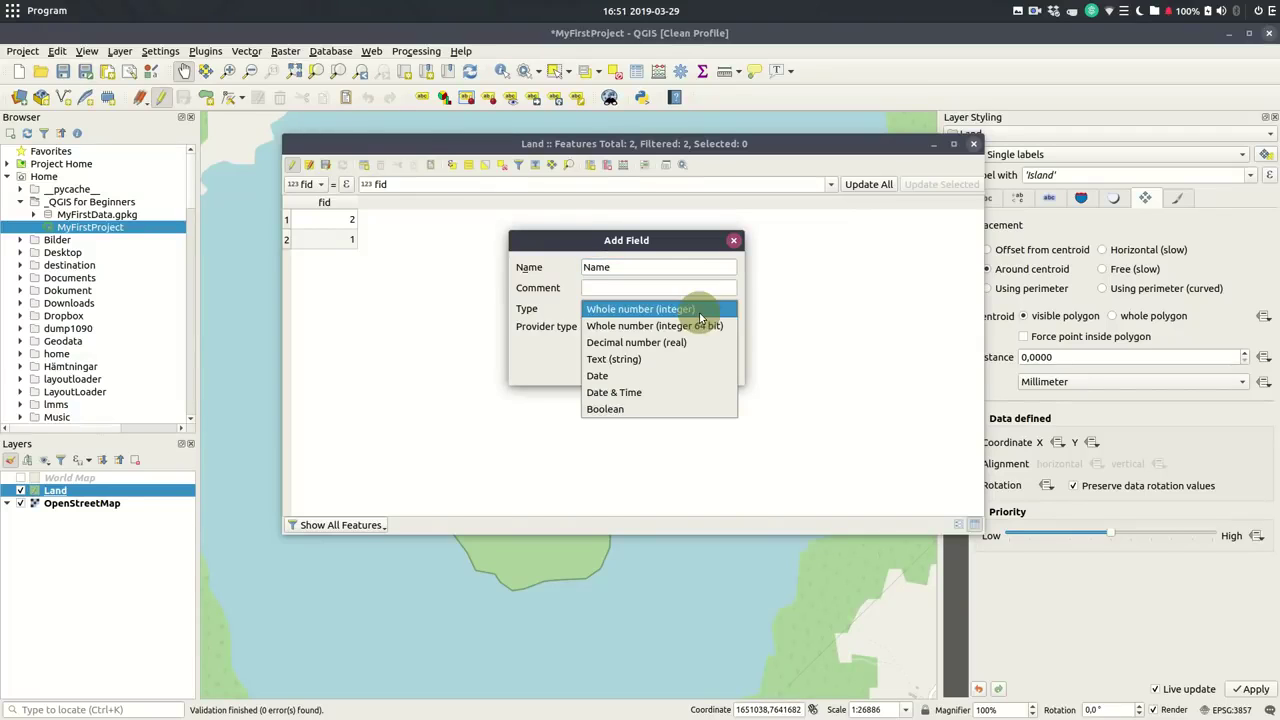
{"action": "left_click", "coordinate": [643, 359]}
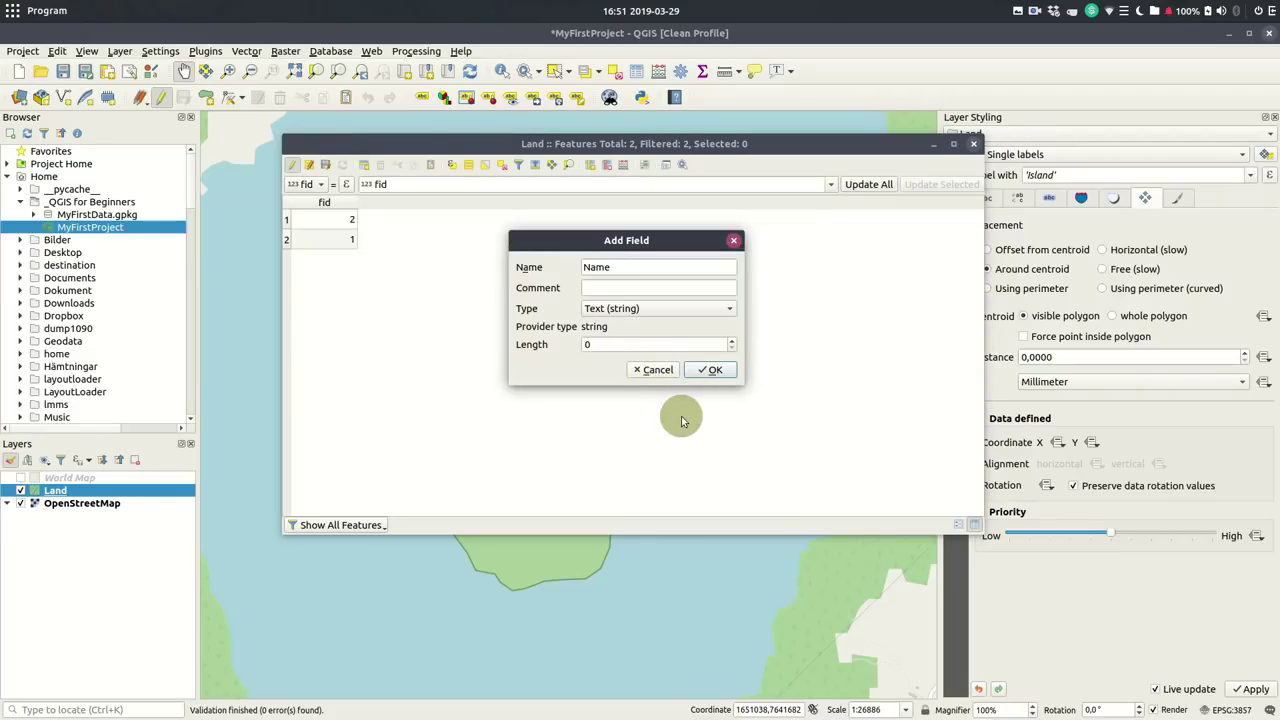
{"action": "left_click", "coordinate": [645, 345]}
{"action": "left_click", "coordinate": [714, 371]}
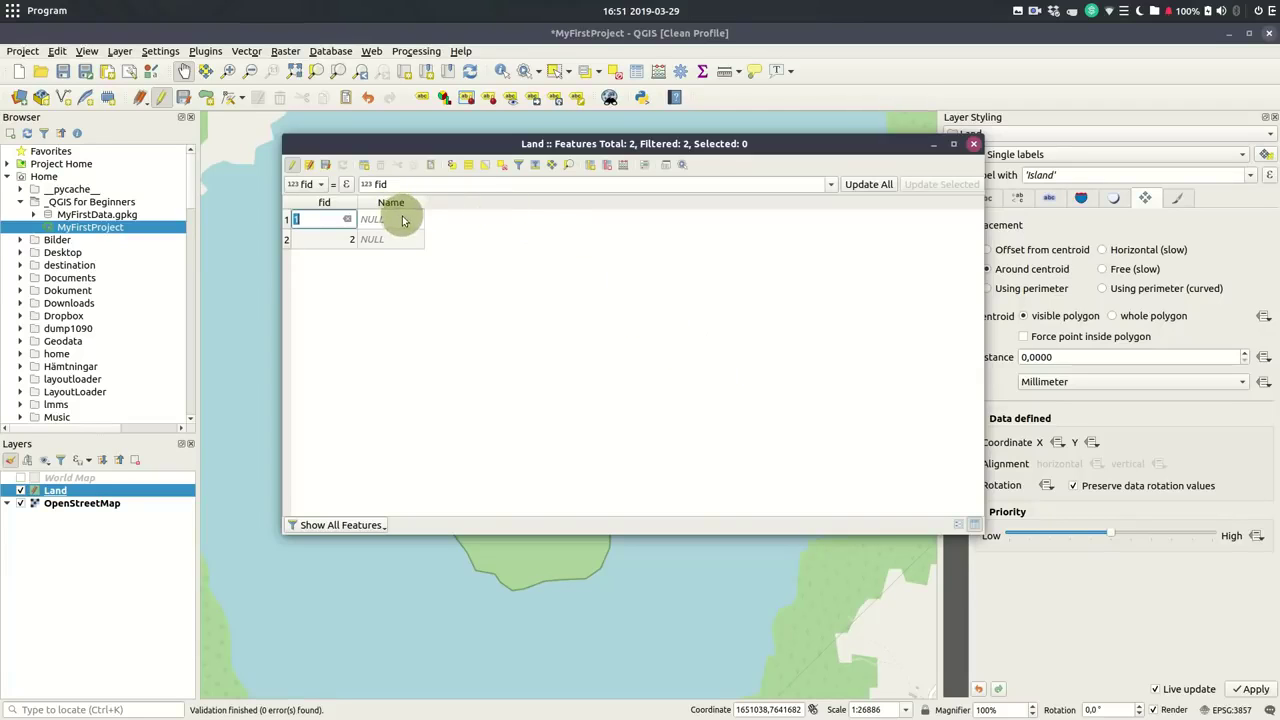
Move the attribute table off the islands and select its rows to identify which island each record represents
{"action": "left_click_drag", "start_coordinate": [426, 141], "coordinate": [865, 197]}
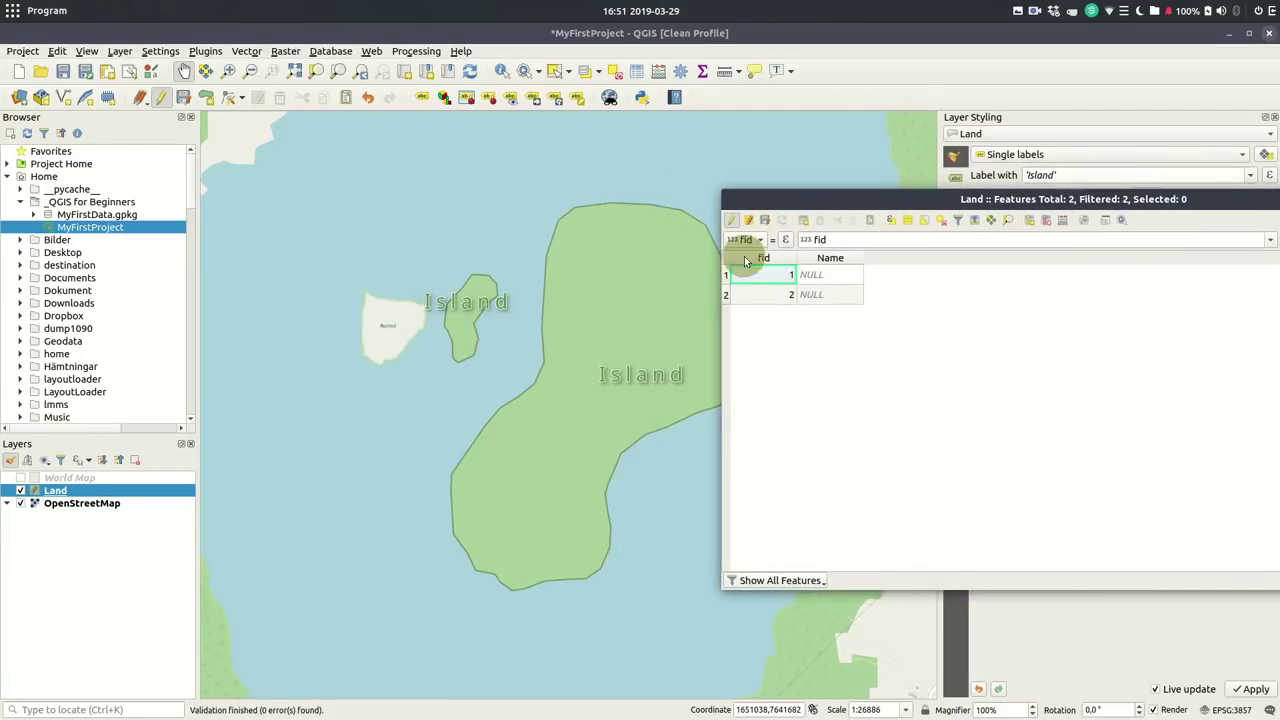
{"action": "left_click", "coordinate": [727, 278]}
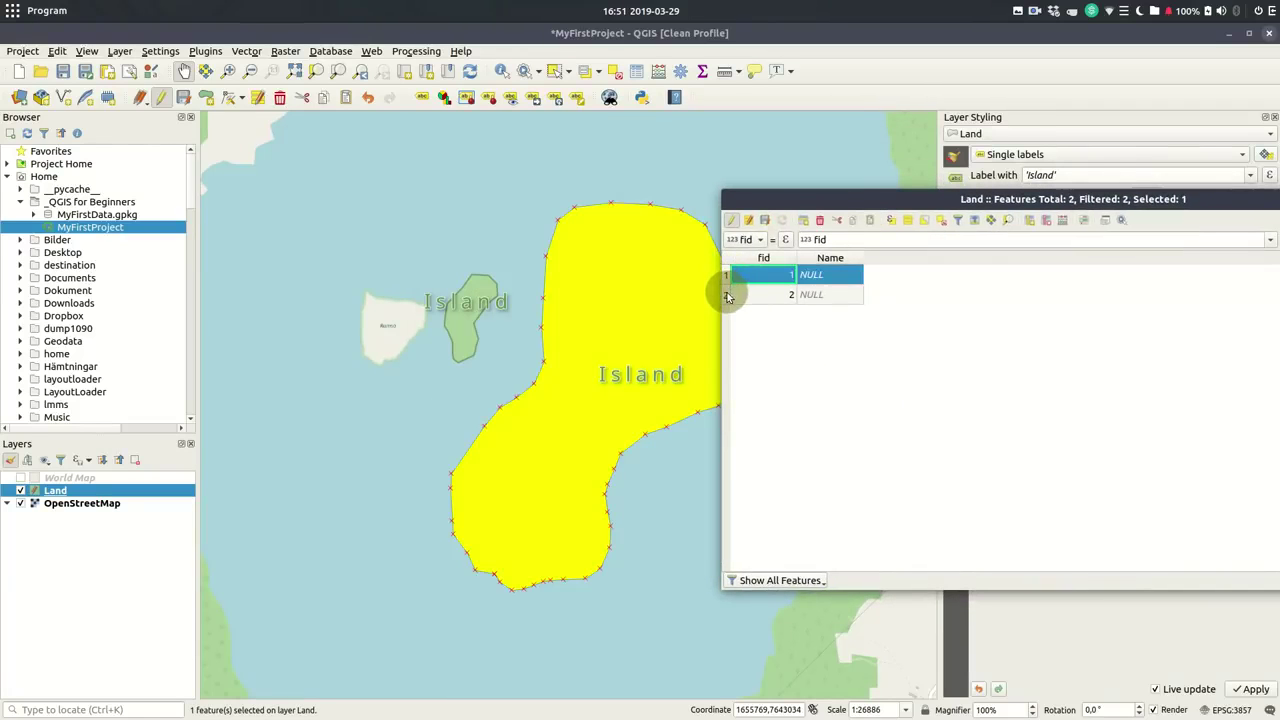
{"action": "left_click", "coordinate": [729, 289]}
{"action": "left_click", "coordinate": [727, 275]}
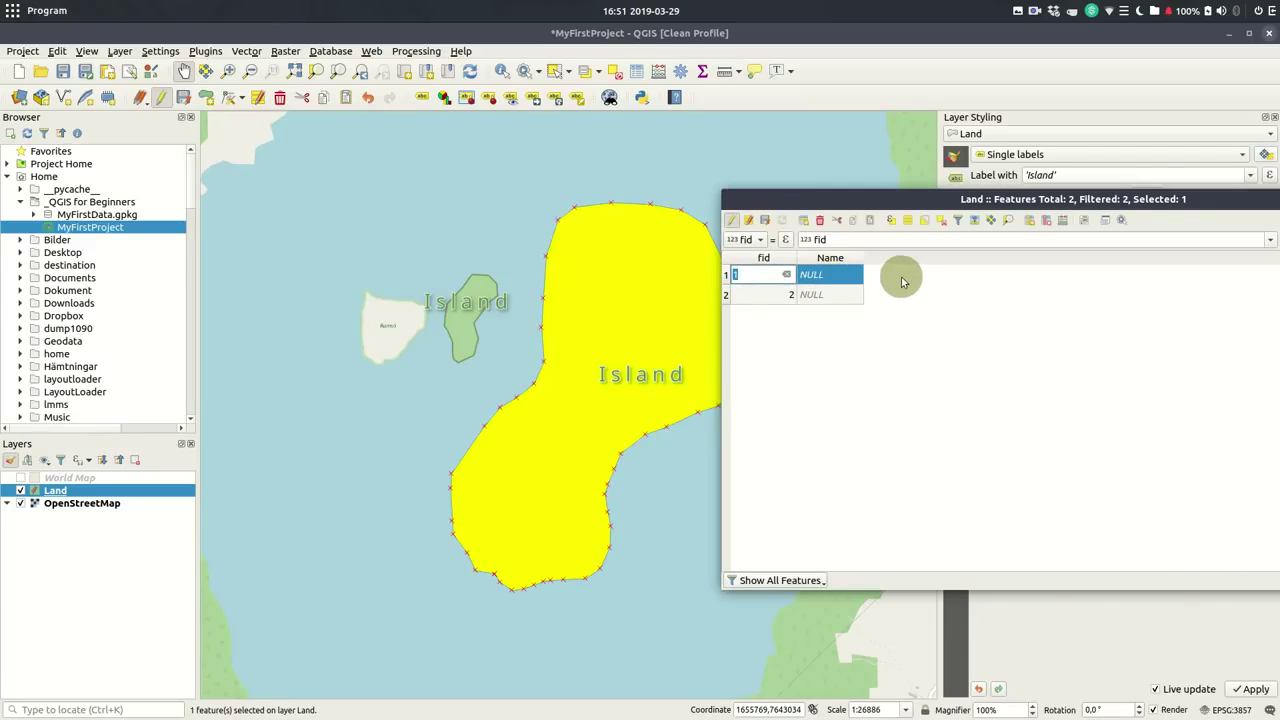
Enter Main Island as the Name of feature 1 and Tiny as the Name of feature 2
{"action": "double_click", "coordinate": [845, 276]}
{"action": "type", "text": "Main Island"}
{"action": "double_click", "coordinate": [832, 295]}
{"action": "type", "text": "Tiny"}
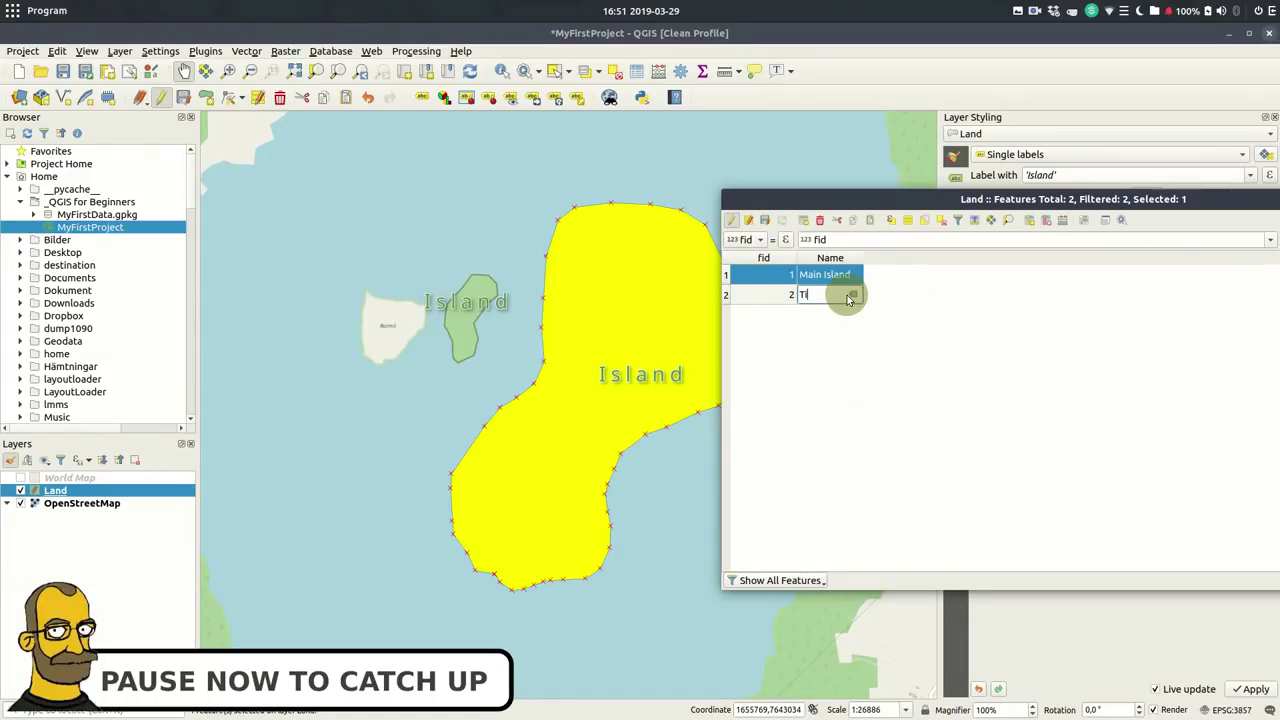
{"action": "key", "text": "Return"}
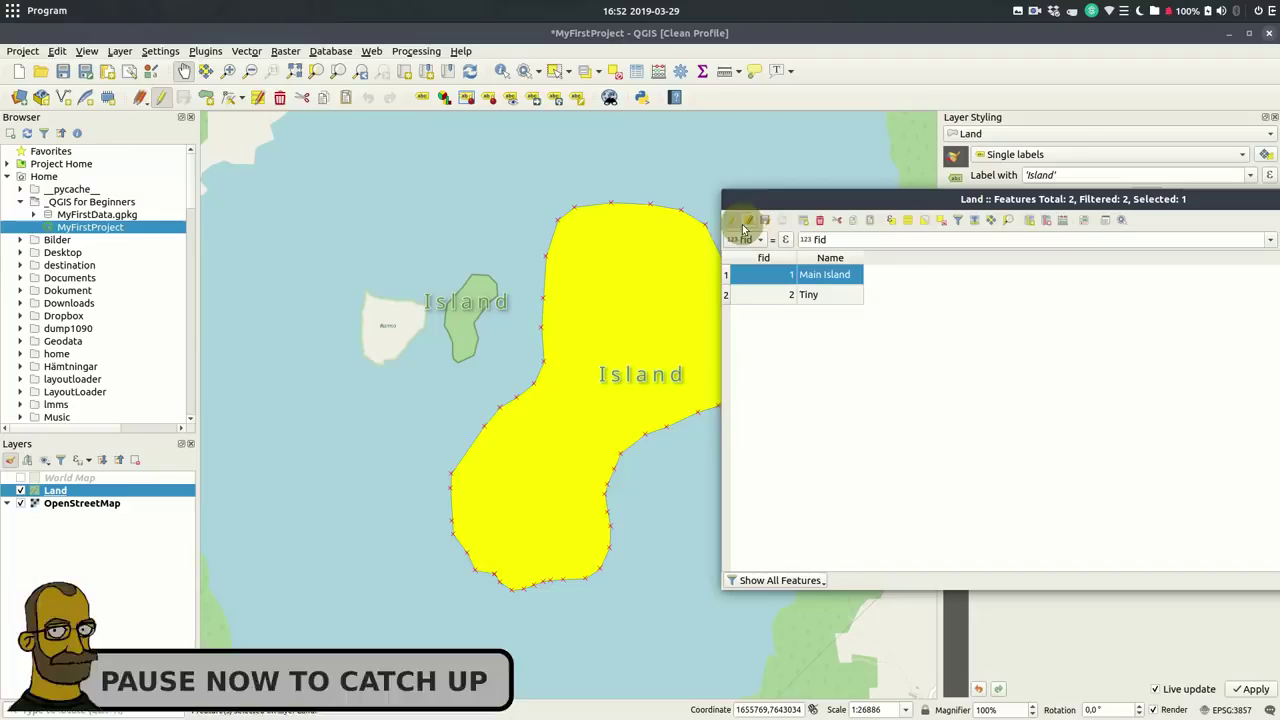
Stop editing the Land layer, close its attribute table and deselect the selected feature
{"action": "left_click", "coordinate": [732, 220]}
{"action": "left_click_drag", "start_coordinate": [891, 207], "coordinate": [435, 220]}
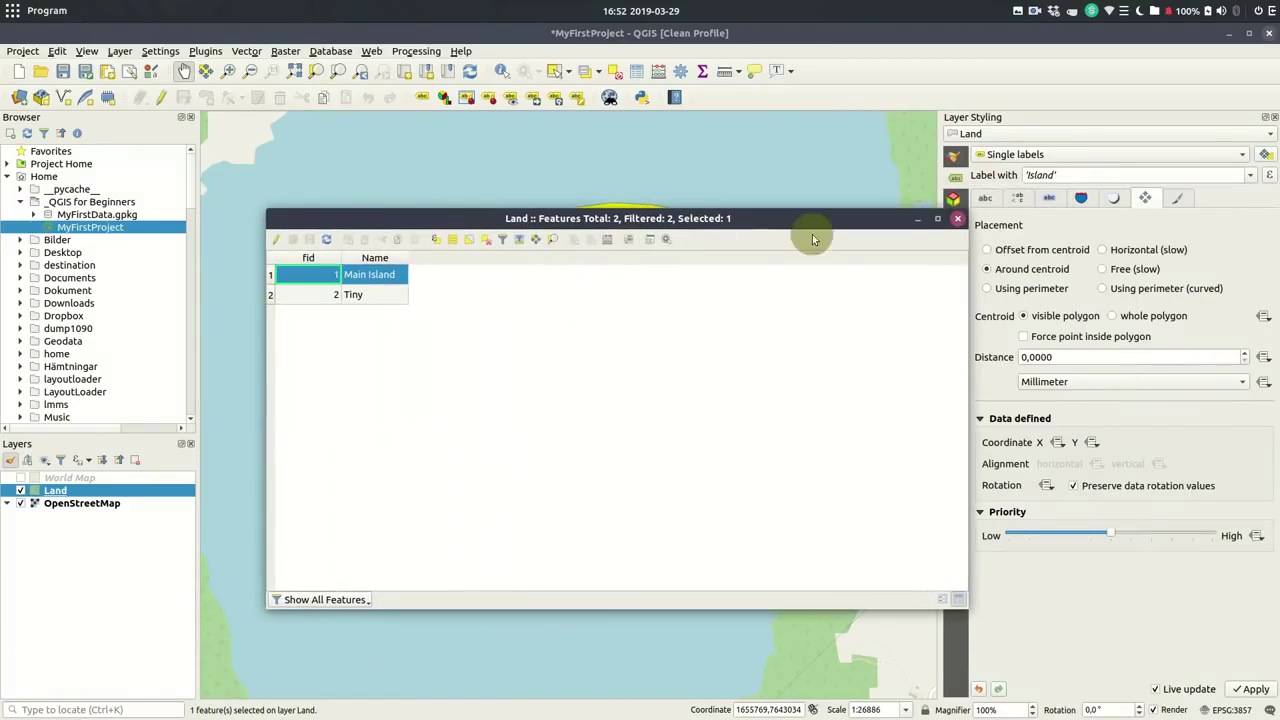
{"action": "left_click", "coordinate": [957, 218]}
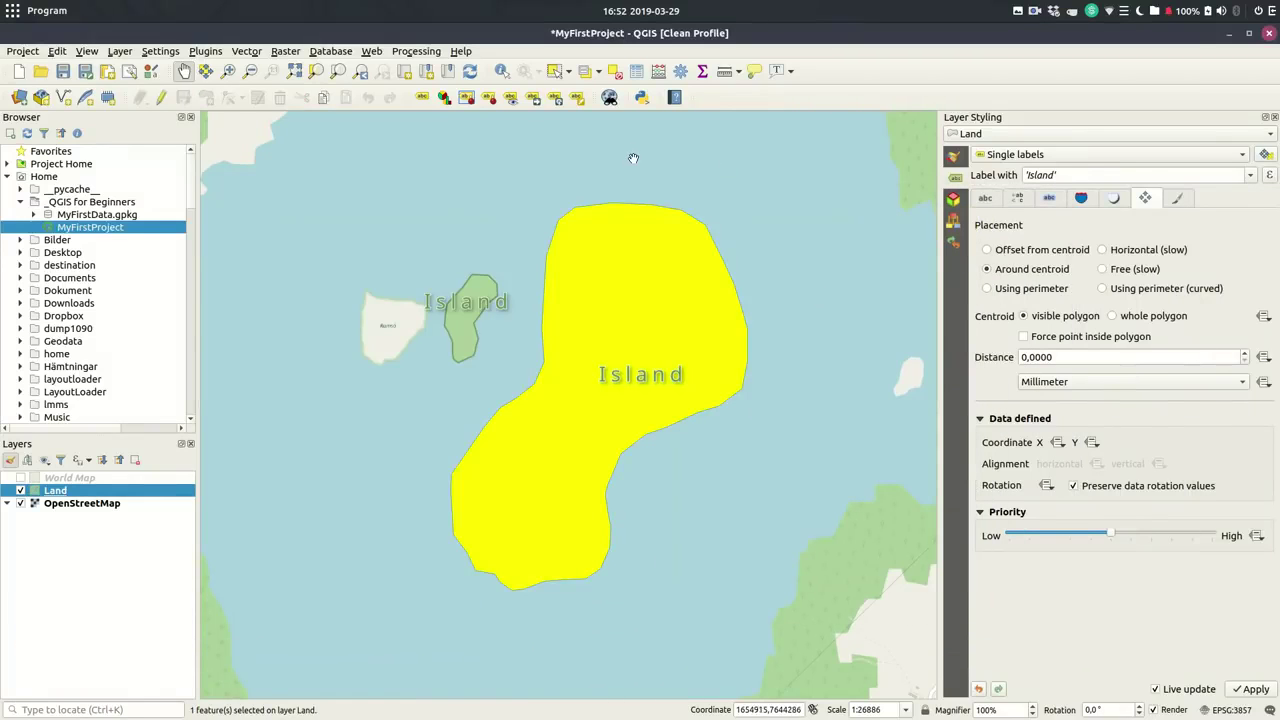
{"action": "left_click", "coordinate": [616, 80]}
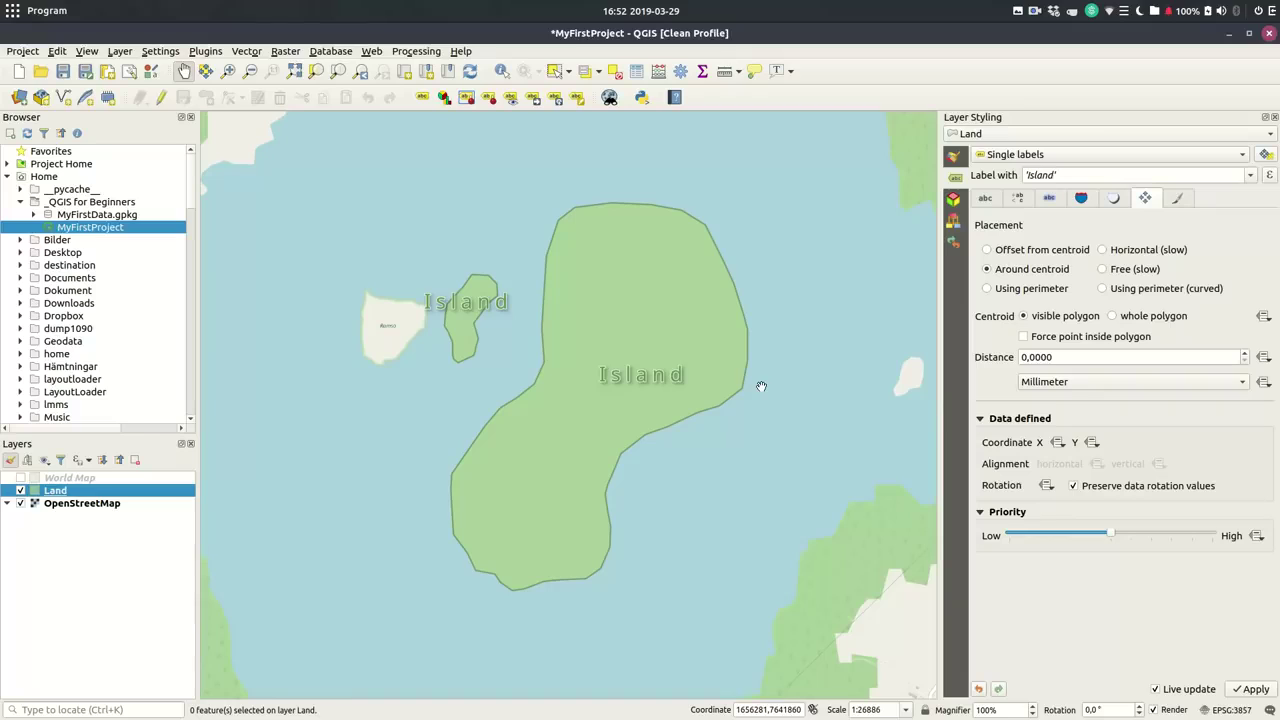
Label the Land layer's features with the Name field
{"action": "left_click", "coordinate": [168, 489]}
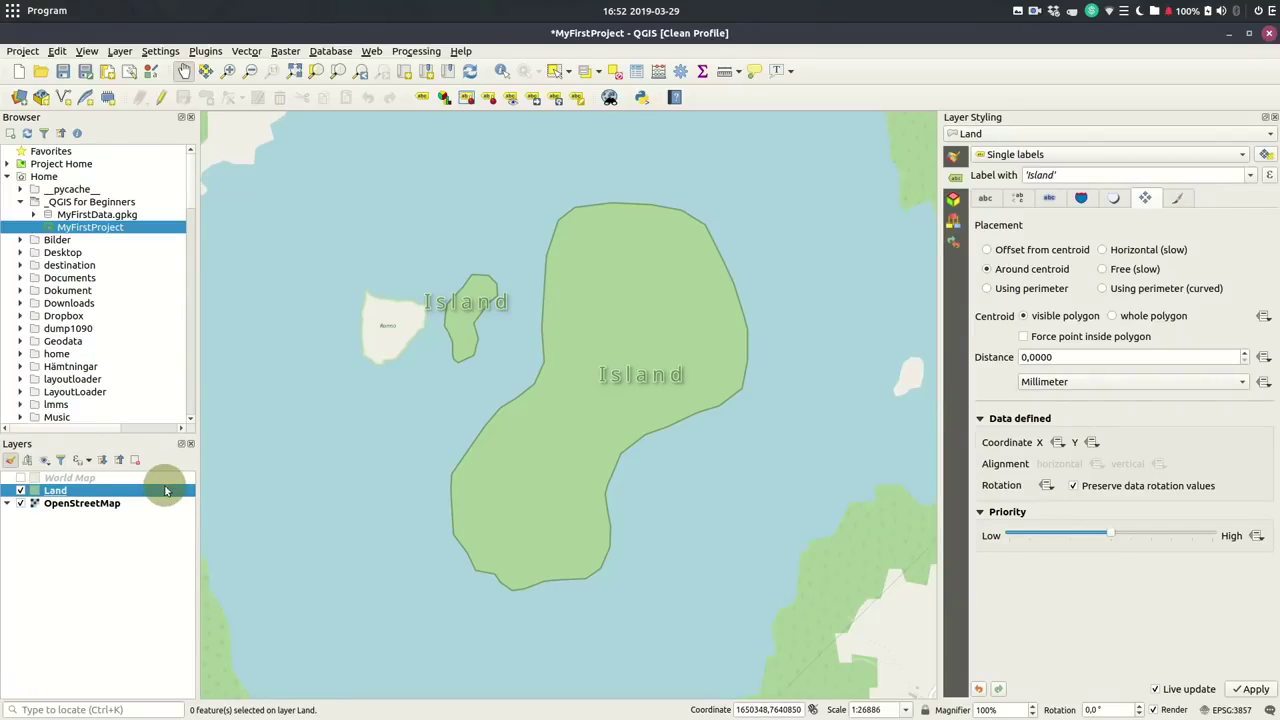
{"action": "left_click", "coordinate": [962, 176]}
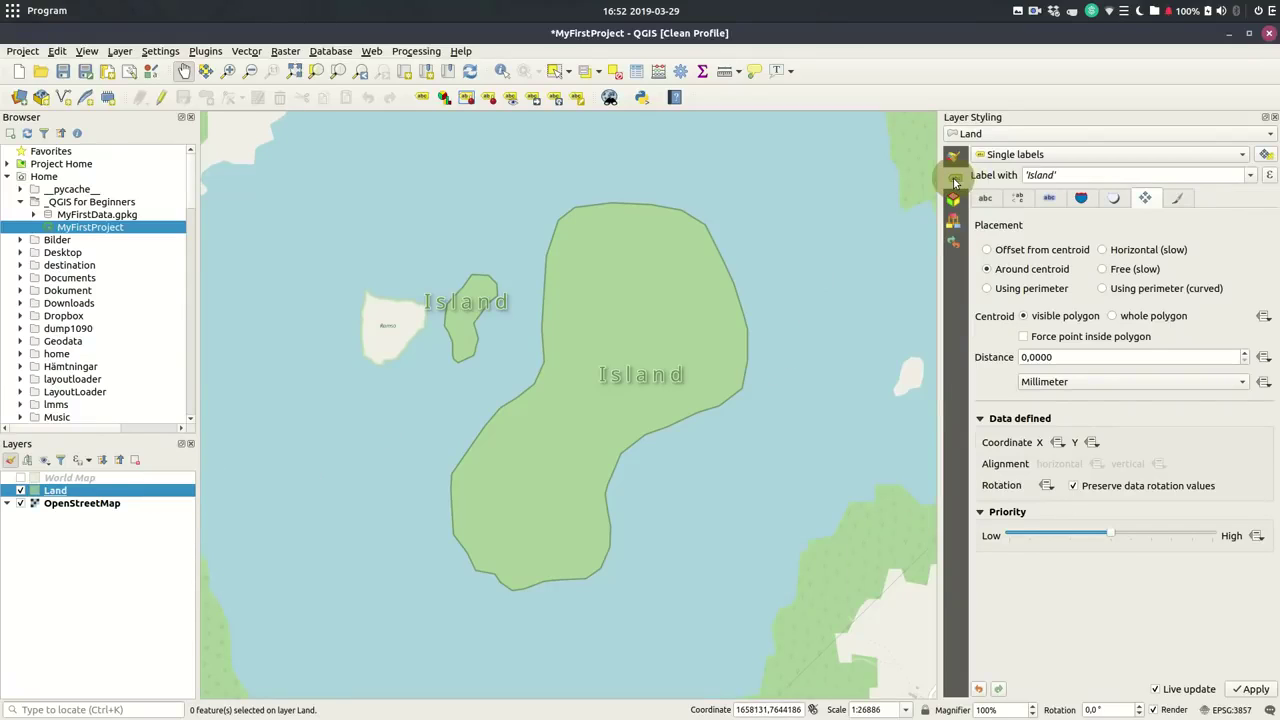
{"action": "left_click", "coordinate": [1107, 166]}
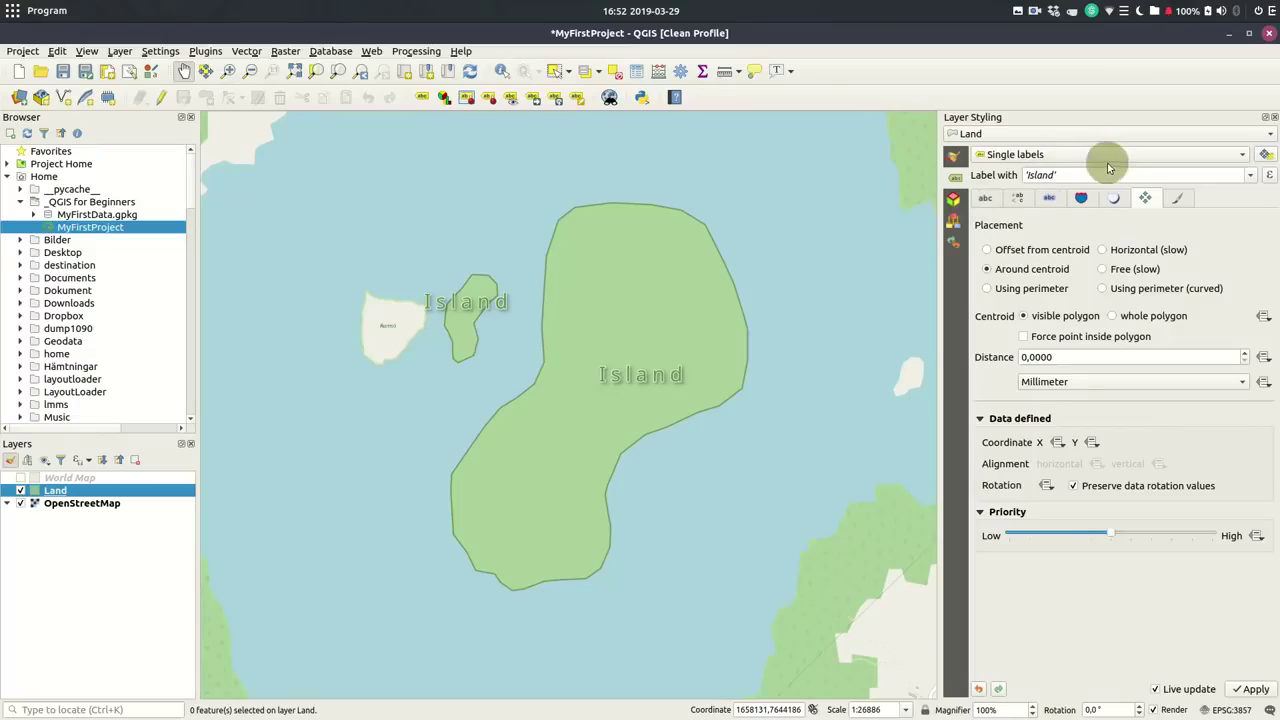
{"action": "left_click", "coordinate": [1247, 177]}
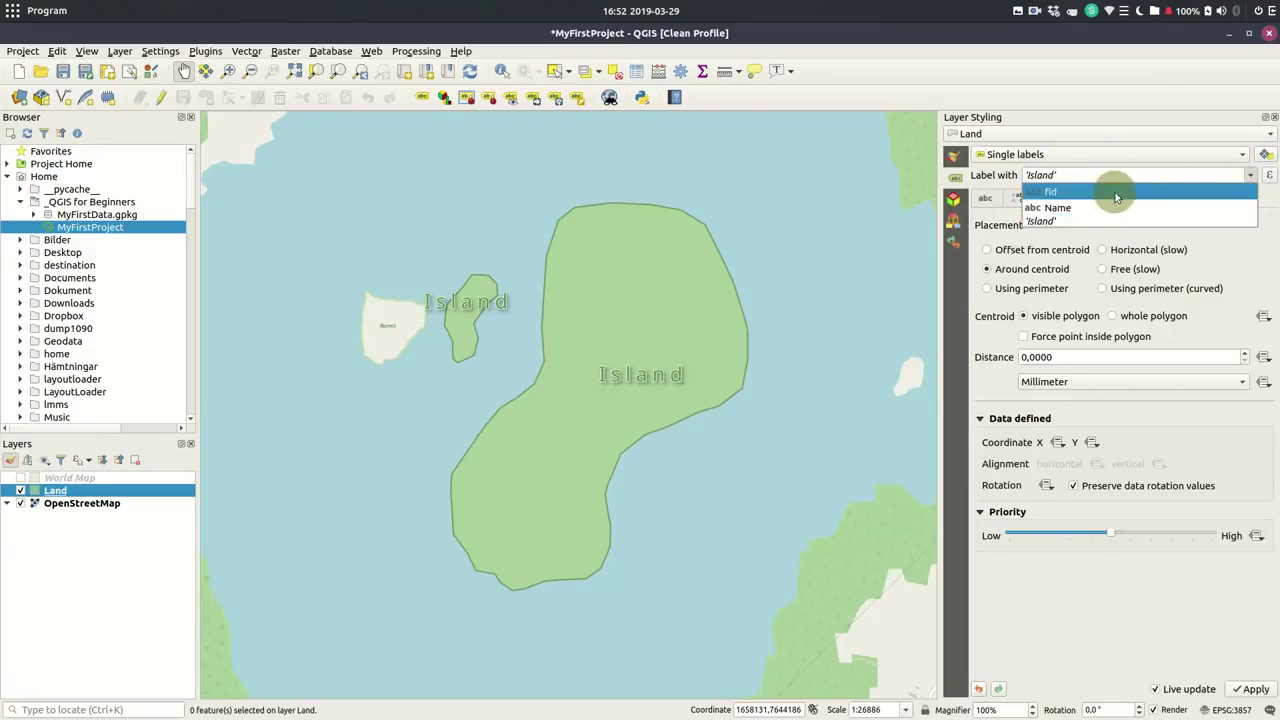
{"action": "left_click", "coordinate": [1090, 212]}
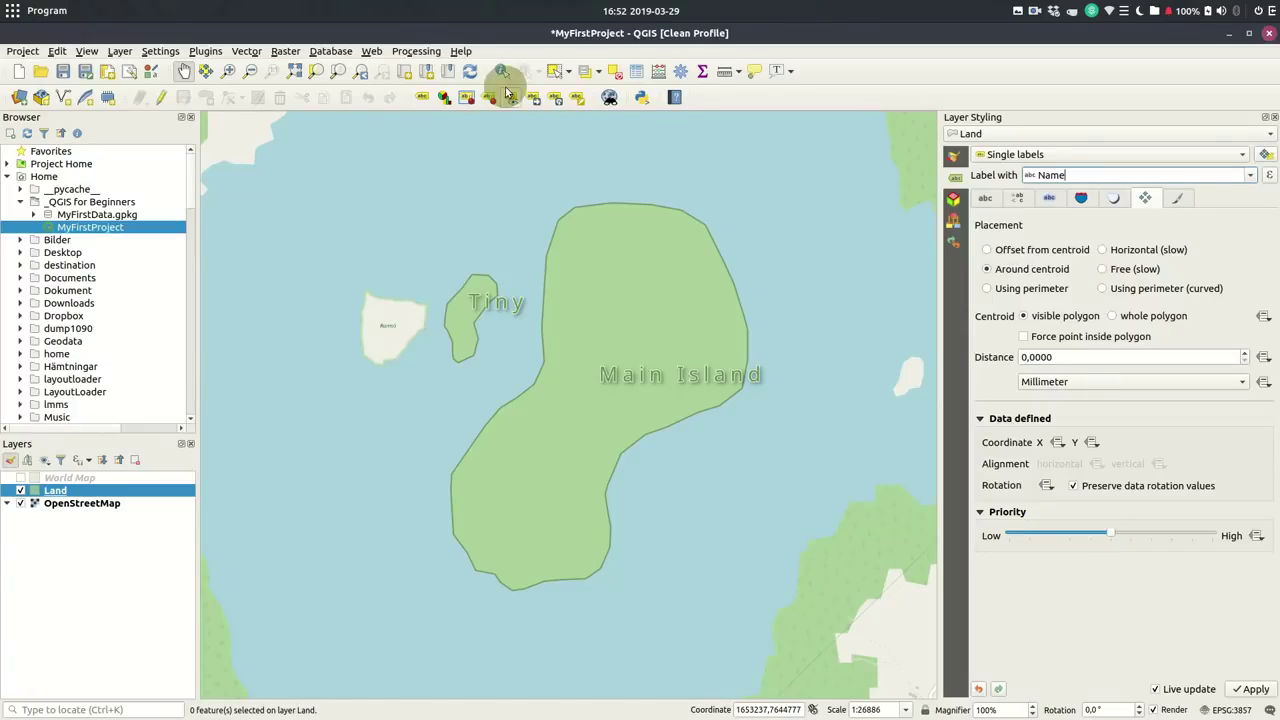
Draw a small island polygon just northwest of Tiny in the Land layer and enter Micro as its Name
{"action": "left_click", "coordinate": [161, 97]}
{"action": "left_click", "coordinate": [206, 97]}
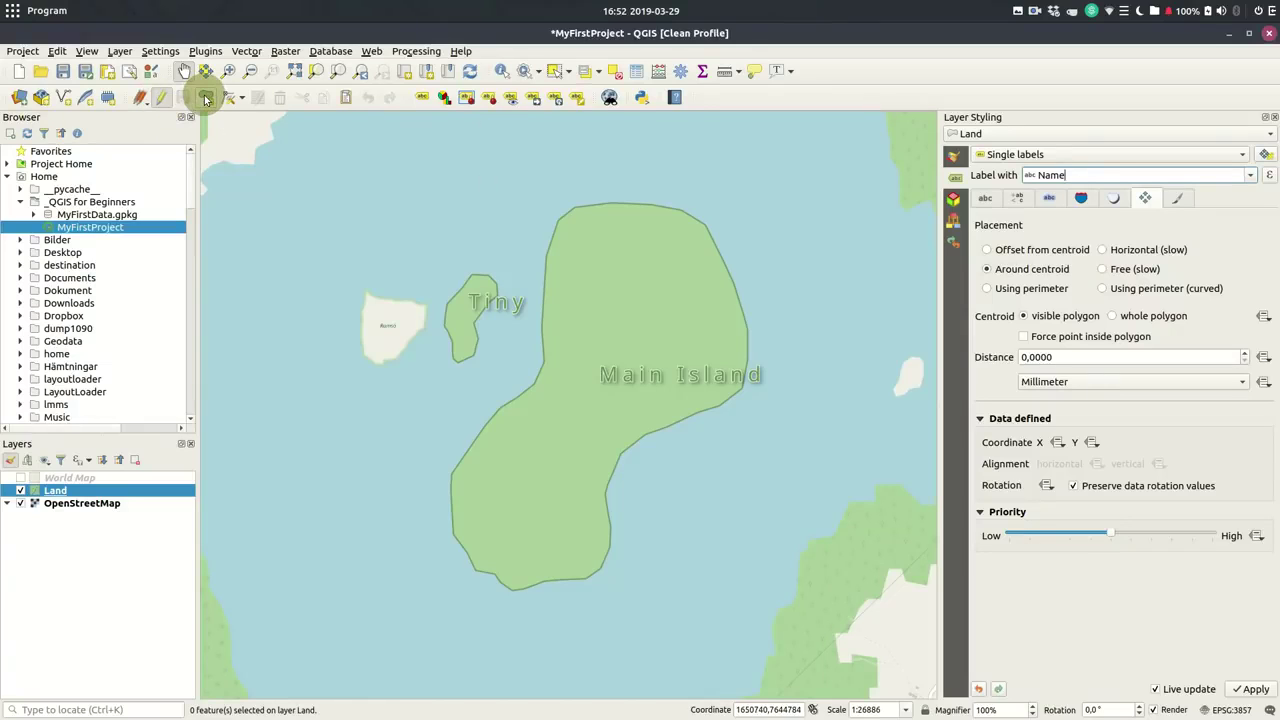
{"action": "left_click", "coordinate": [429, 235]}
{"action": "left_click", "coordinate": [401, 240]}
{"action": "left_click", "coordinate": [419, 261]}
{"action": "left_click", "coordinate": [441, 246]}
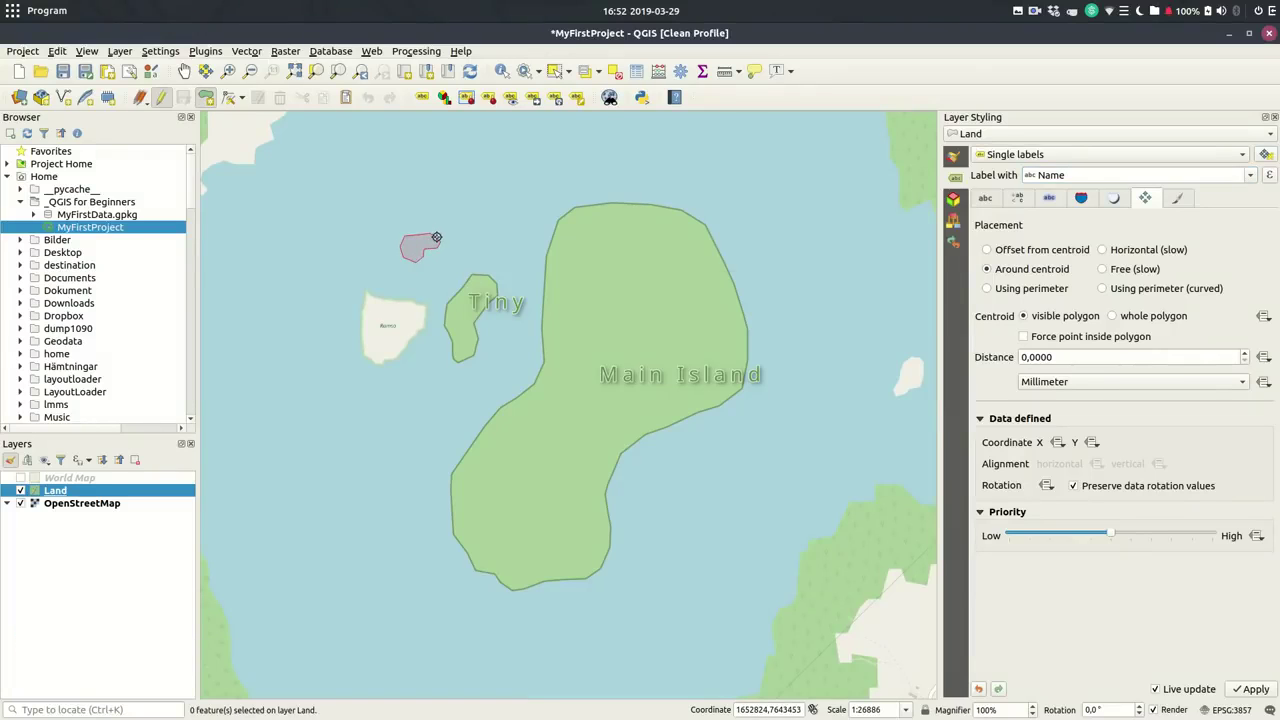
{"action": "right_click", "coordinate": [436, 237]}
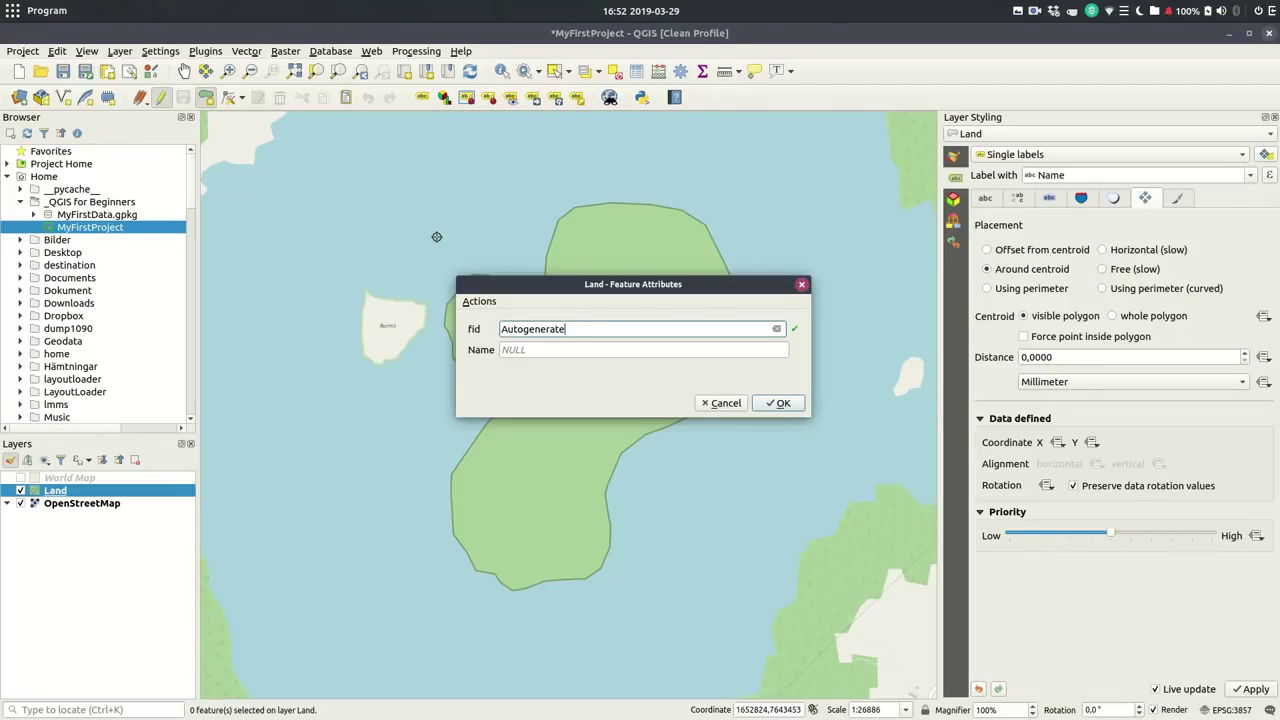
{"action": "left_click", "coordinate": [512, 350]}
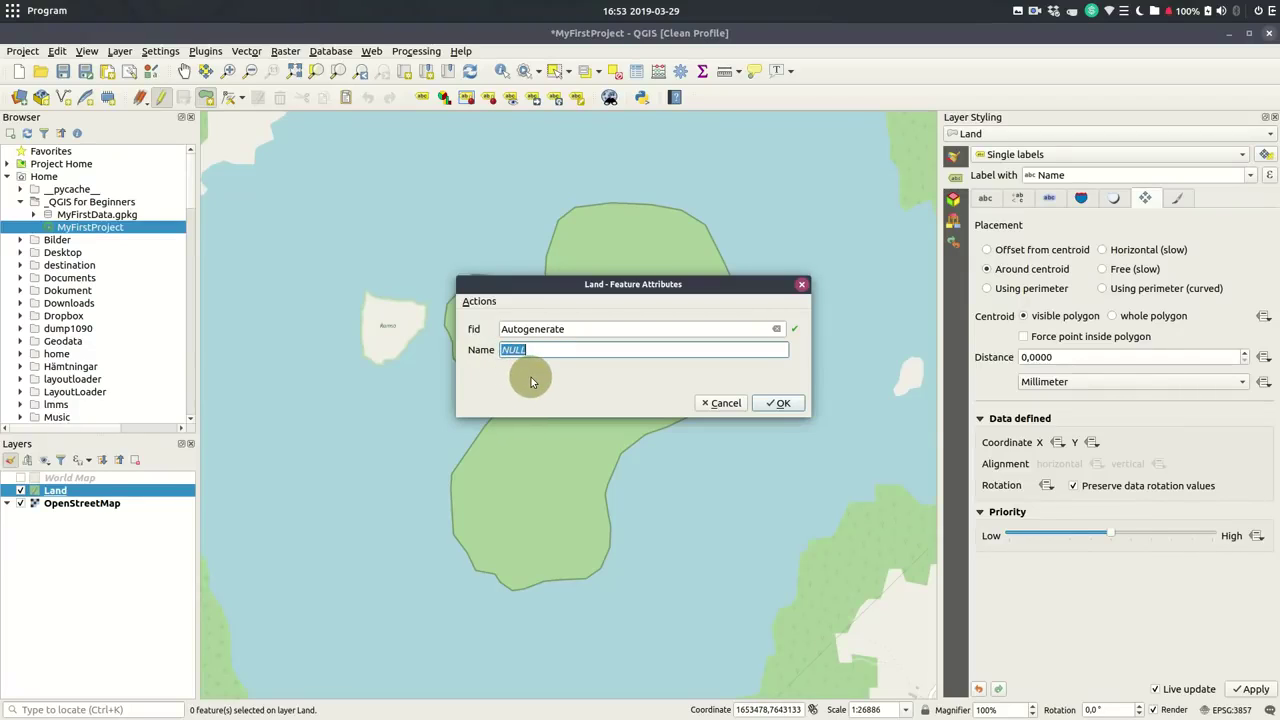
{"action": "type", "text": "Micro"}
{"action": "left_click", "coordinate": [782, 405]}
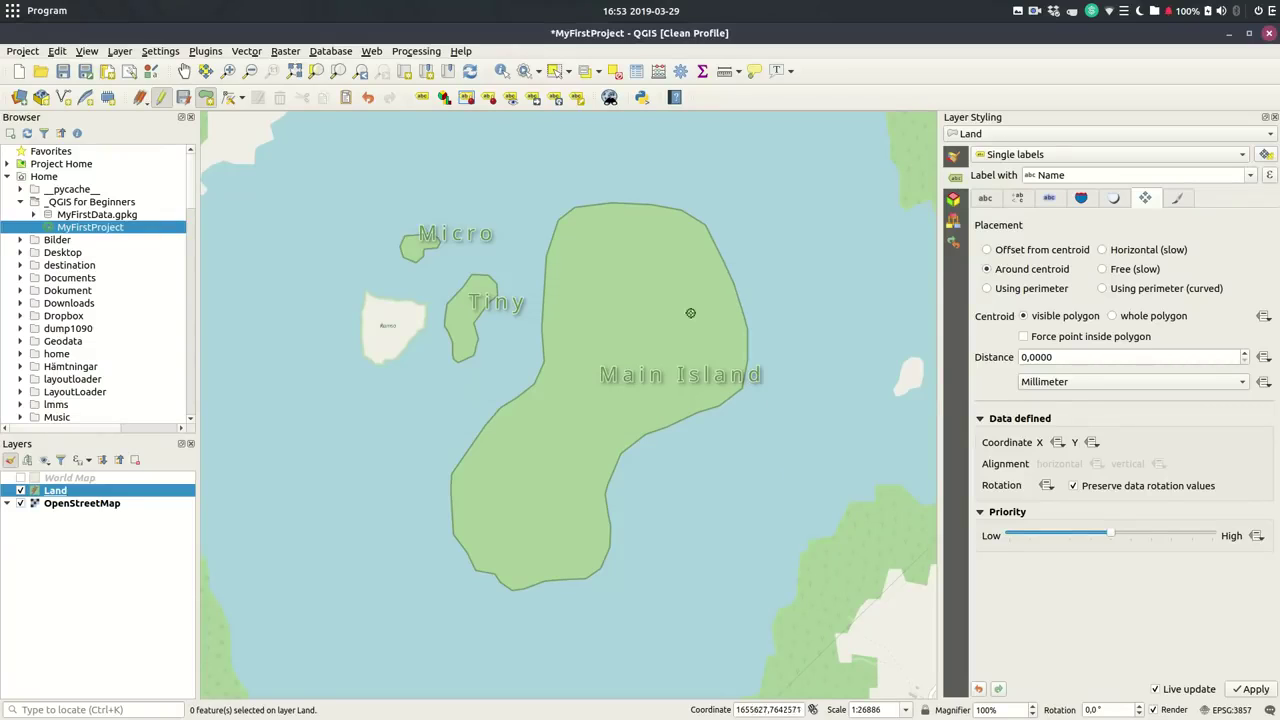
Finish editing the Land layer with its changes saved, and save the project
{"action": "left_click", "coordinate": [168, 98]}
{"action": "left_click", "coordinate": [165, 101]}
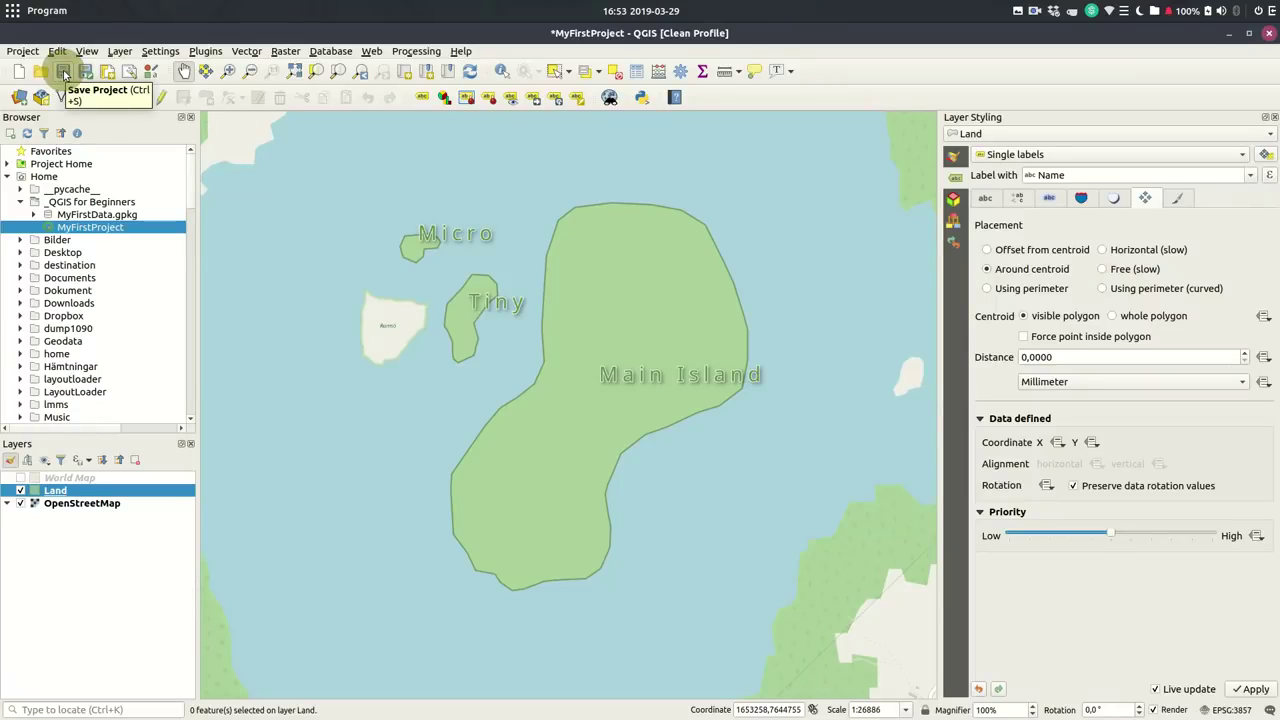
{"action": "left_click", "coordinate": [64, 75]}
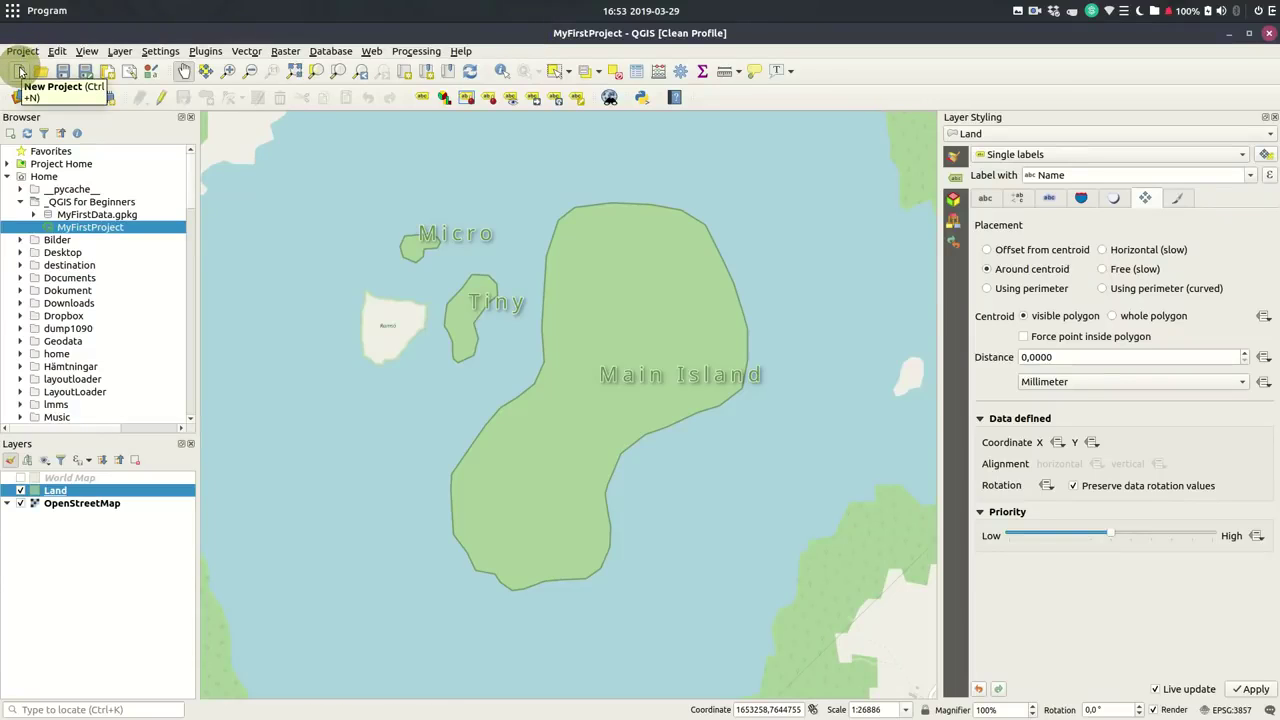
Create a new project and add the Land layer from MyFirstData.gpkg to the map
{"action": "left_click", "coordinate": [20, 72]}
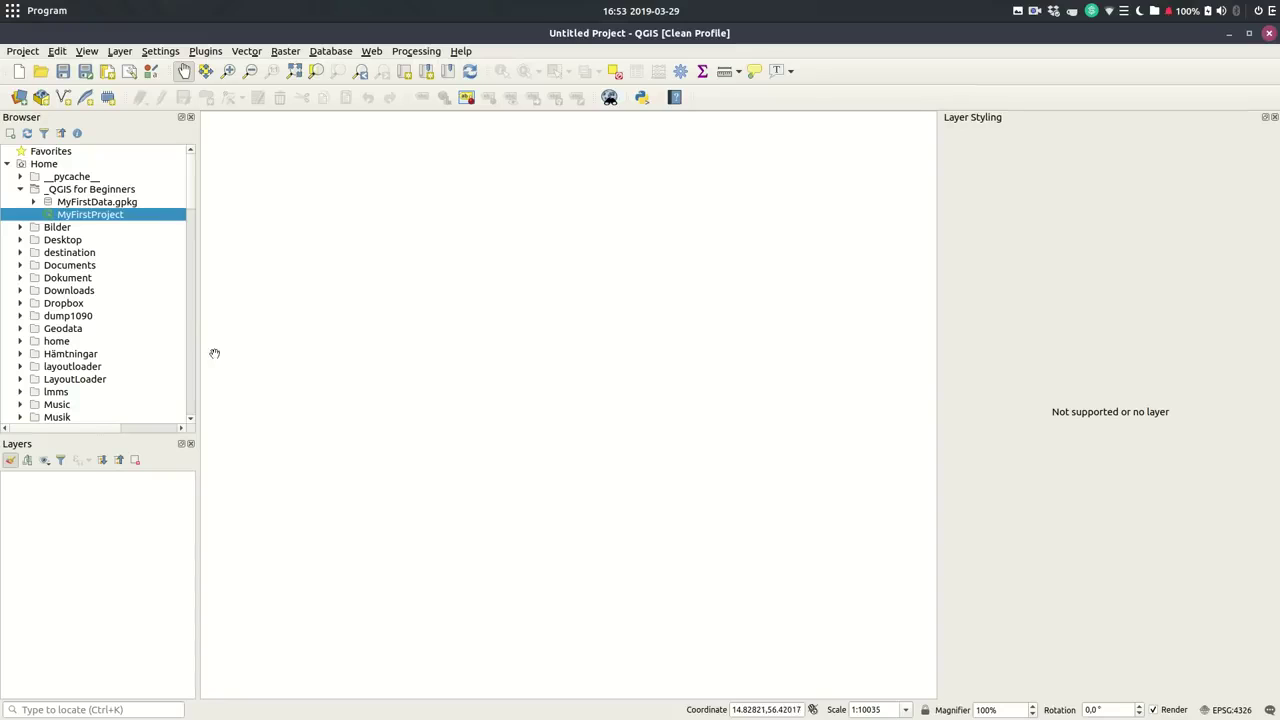
{"action": "left_click", "coordinate": [33, 203]}
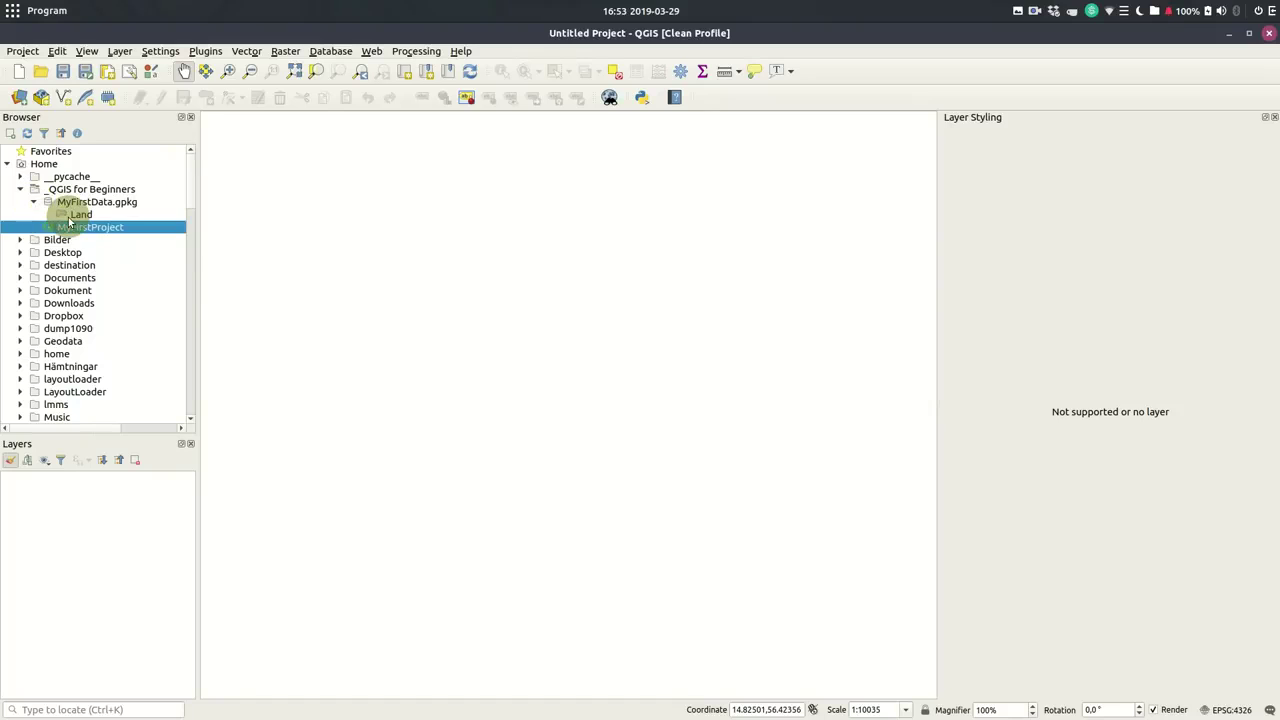
{"action": "left_click_drag", "start_coordinate": [67, 216], "coordinate": [300, 262]}
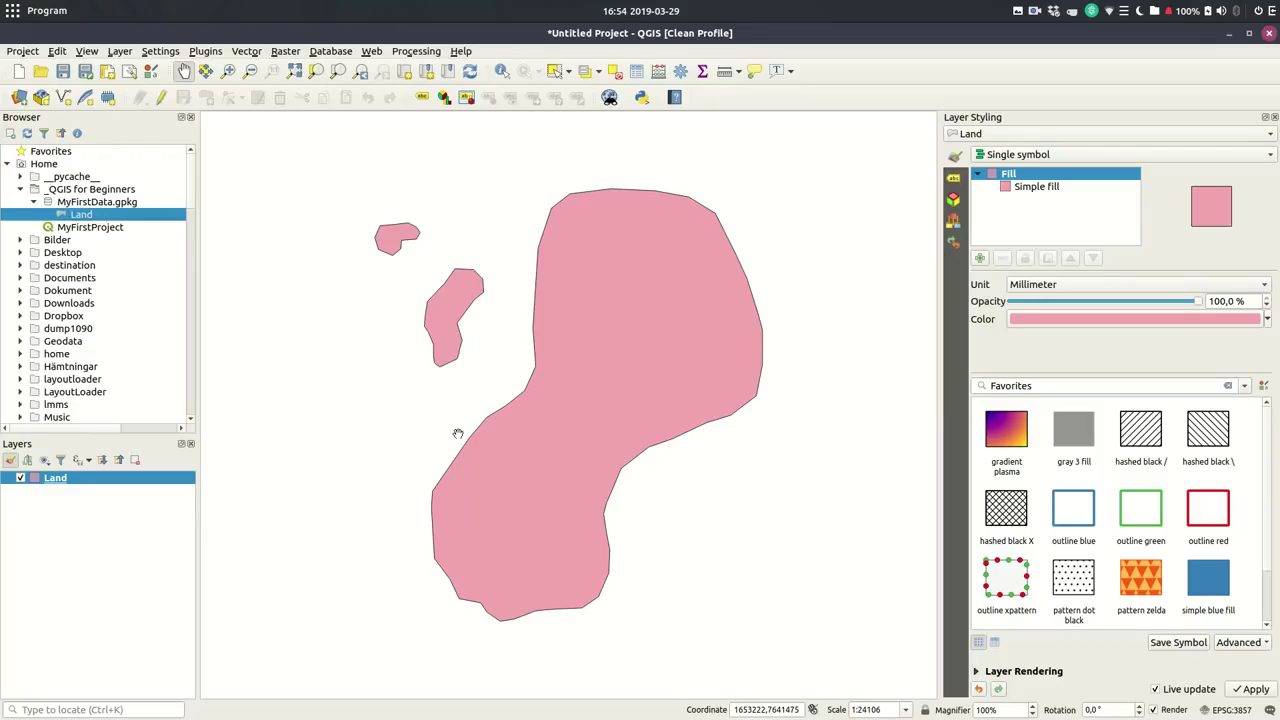
Reopen MyFirstProject without saving the untitled project, and select its Land layer
{"action": "left_click_drag", "start_coordinate": [106, 227], "coordinate": [295, 274]}
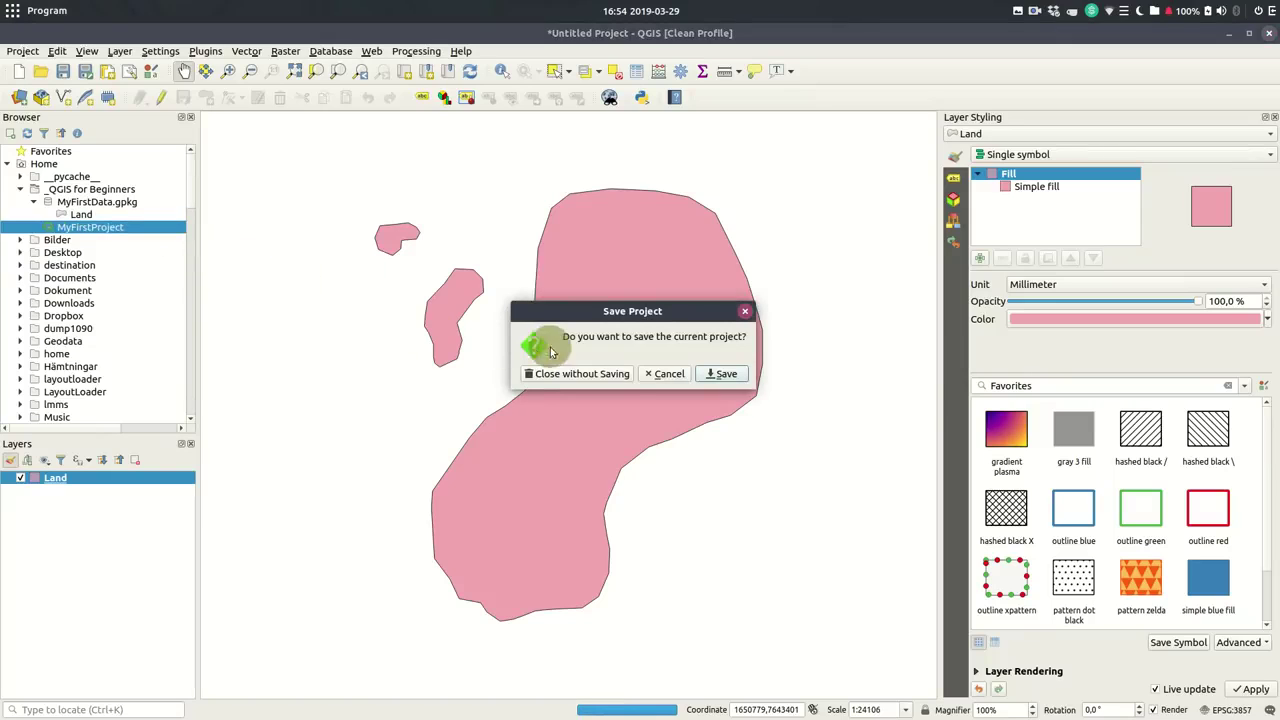
{"action": "left_click", "coordinate": [617, 375]}
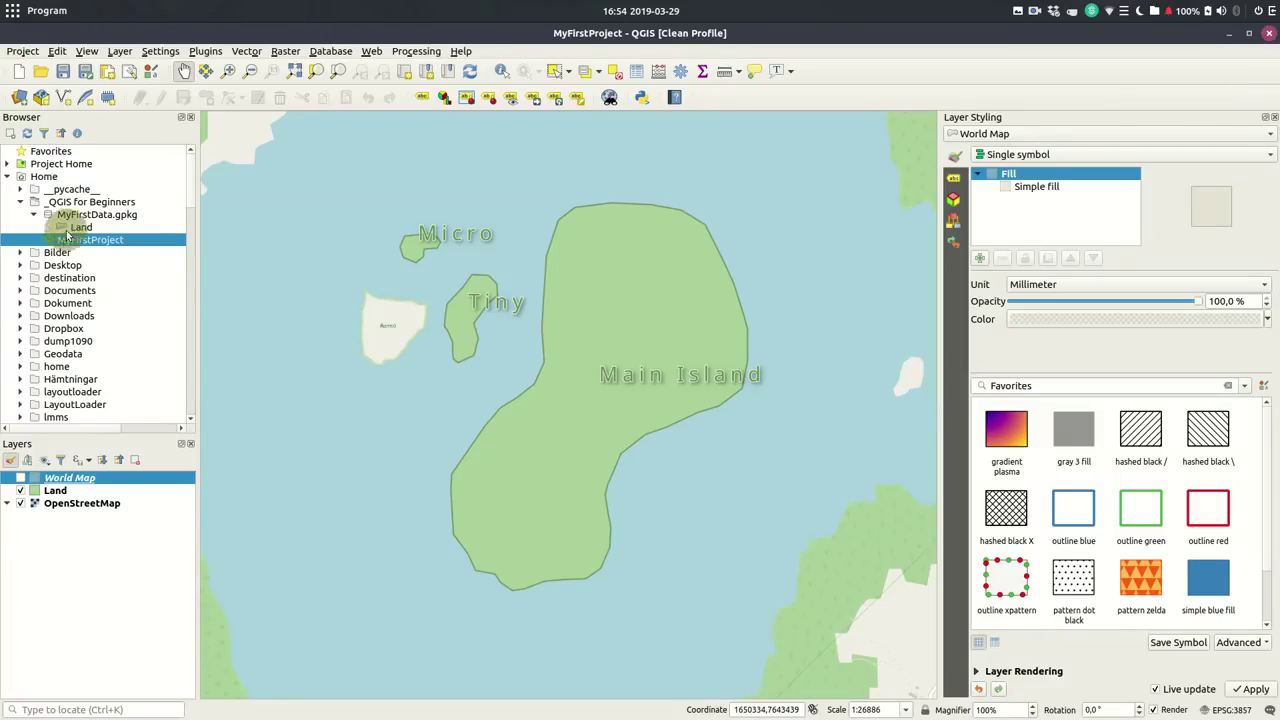
{"action": "left_click", "coordinate": [55, 490]}
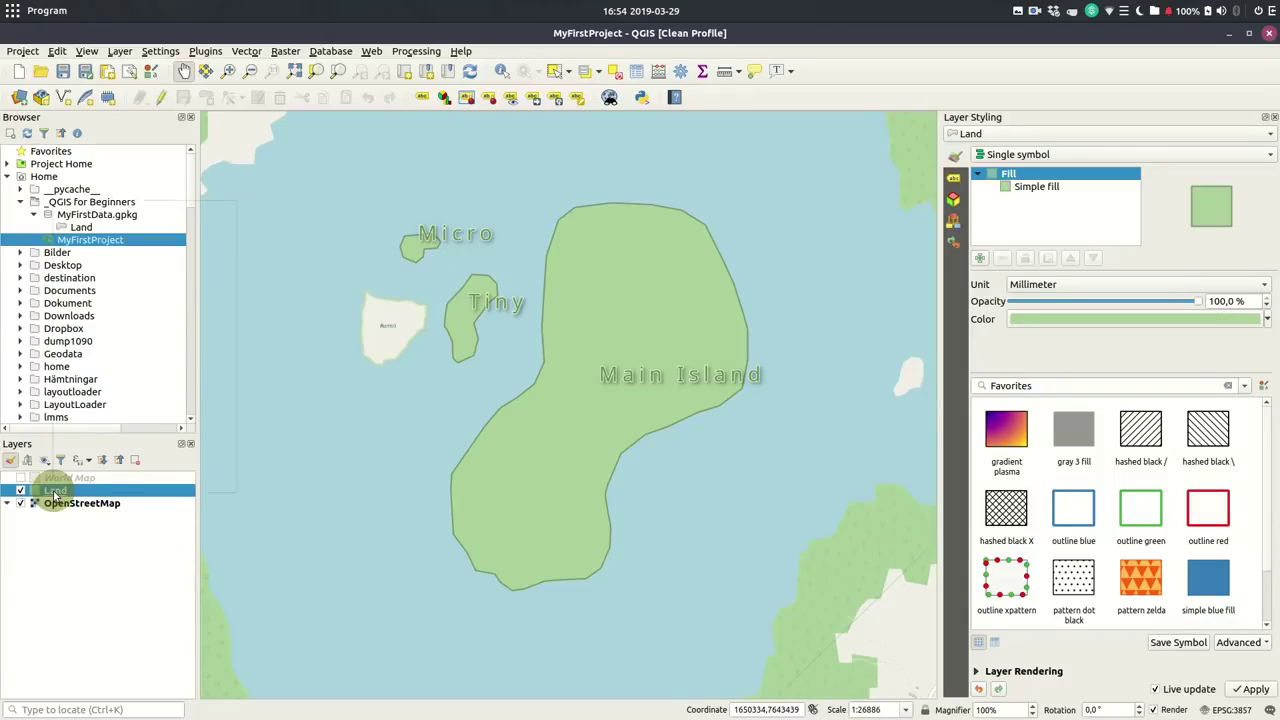
Save the Land layer's current style as its default in the datasource database
{"action": "right_click", "coordinate": [55, 492]}
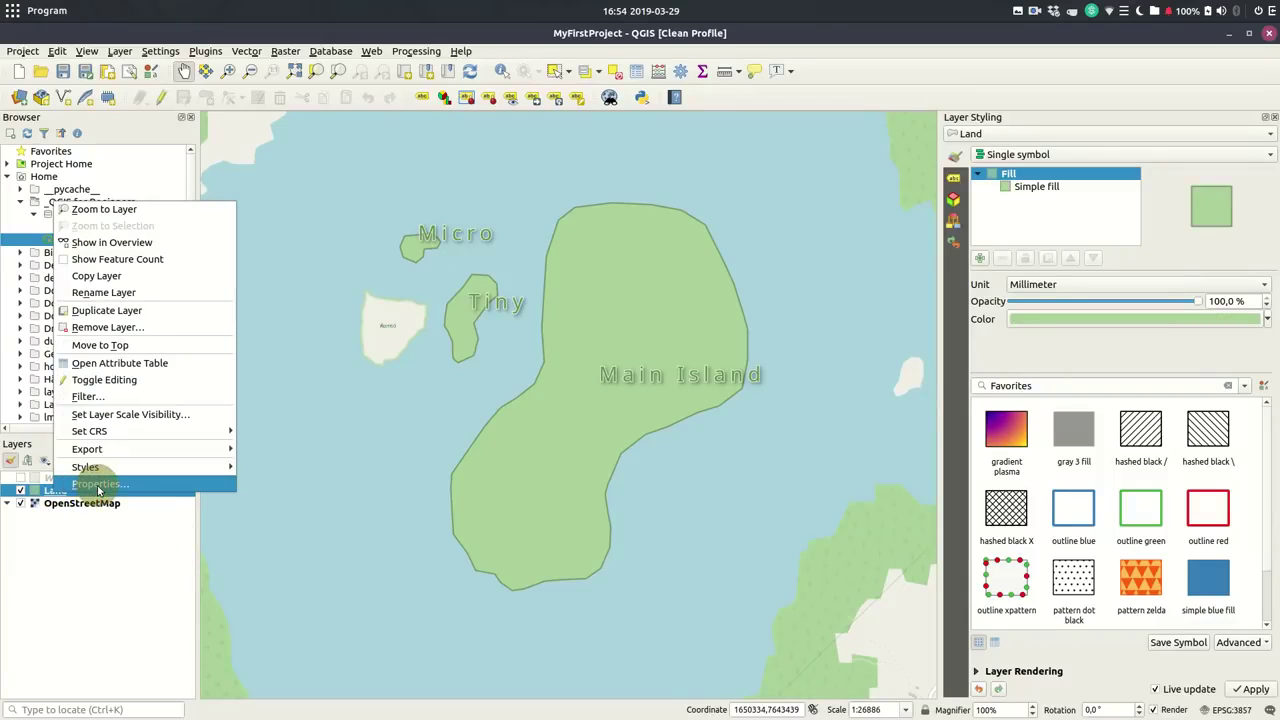
{"action": "left_click", "coordinate": [91, 563]}
{"action": "double_click", "coordinate": [57, 492]}
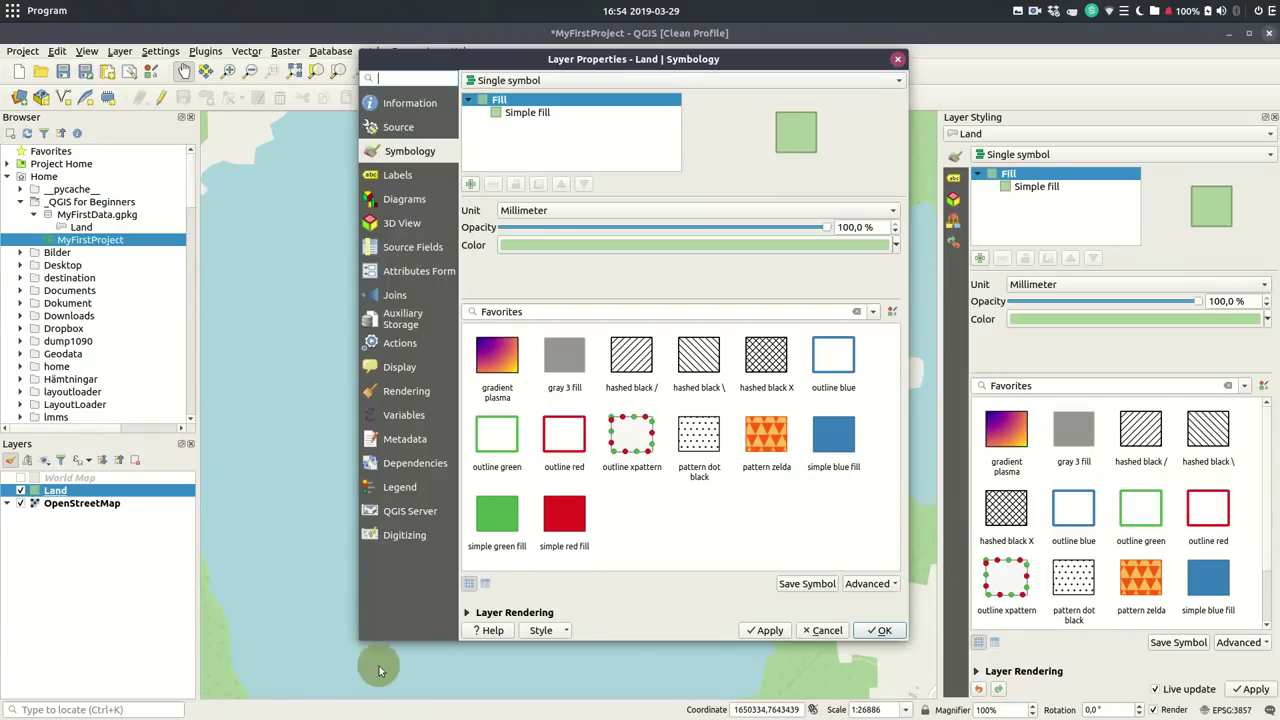
{"action": "left_click", "coordinate": [540, 631]}
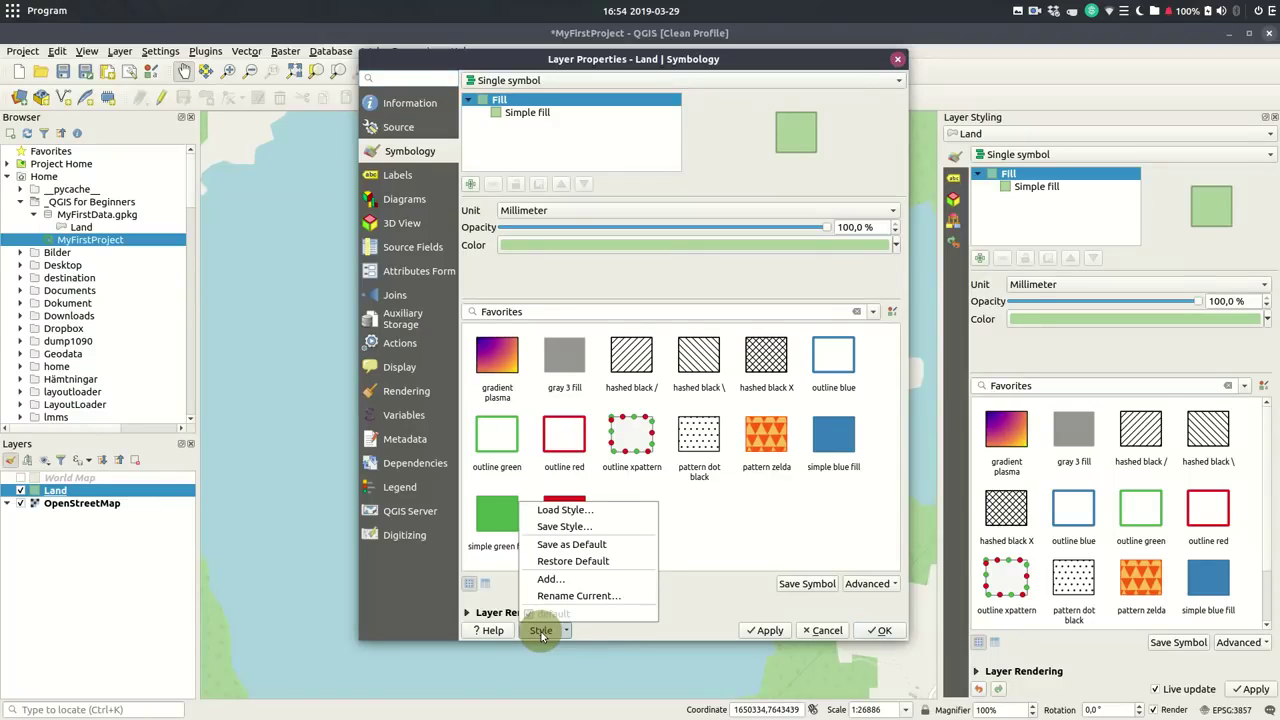
{"action": "left_click", "coordinate": [578, 547]}
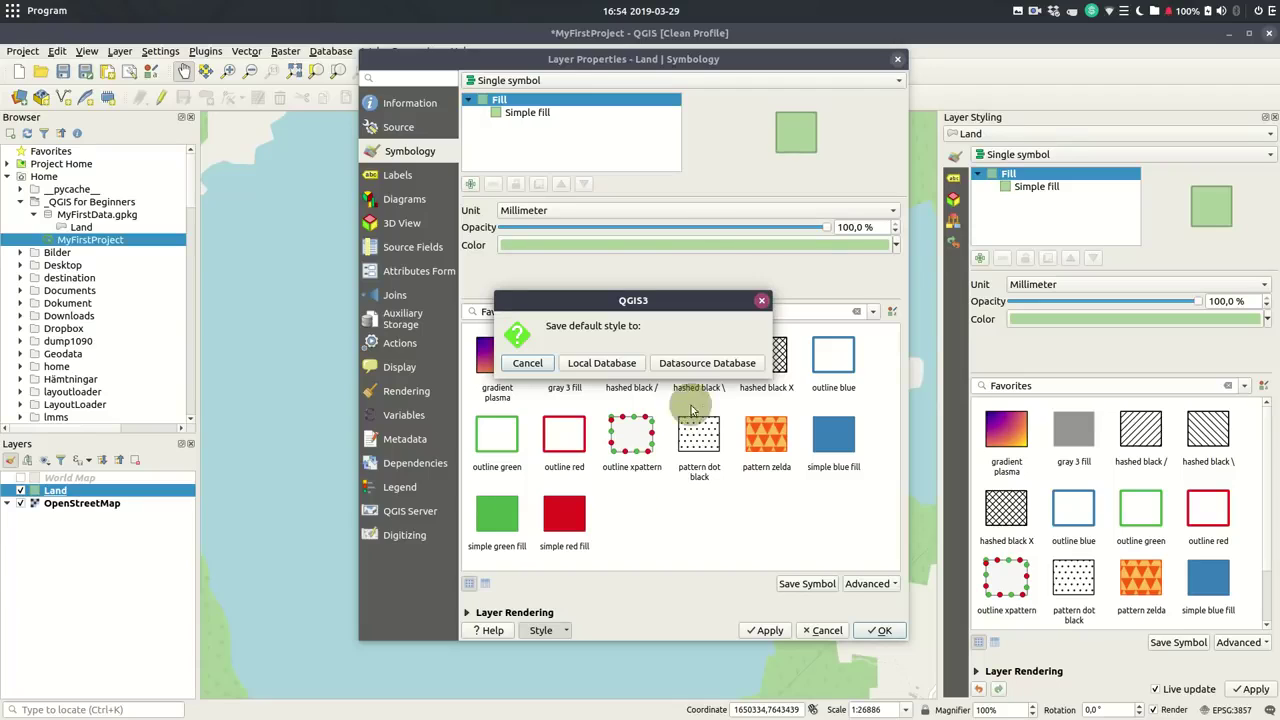
{"action": "left_click", "coordinate": [705, 363]}
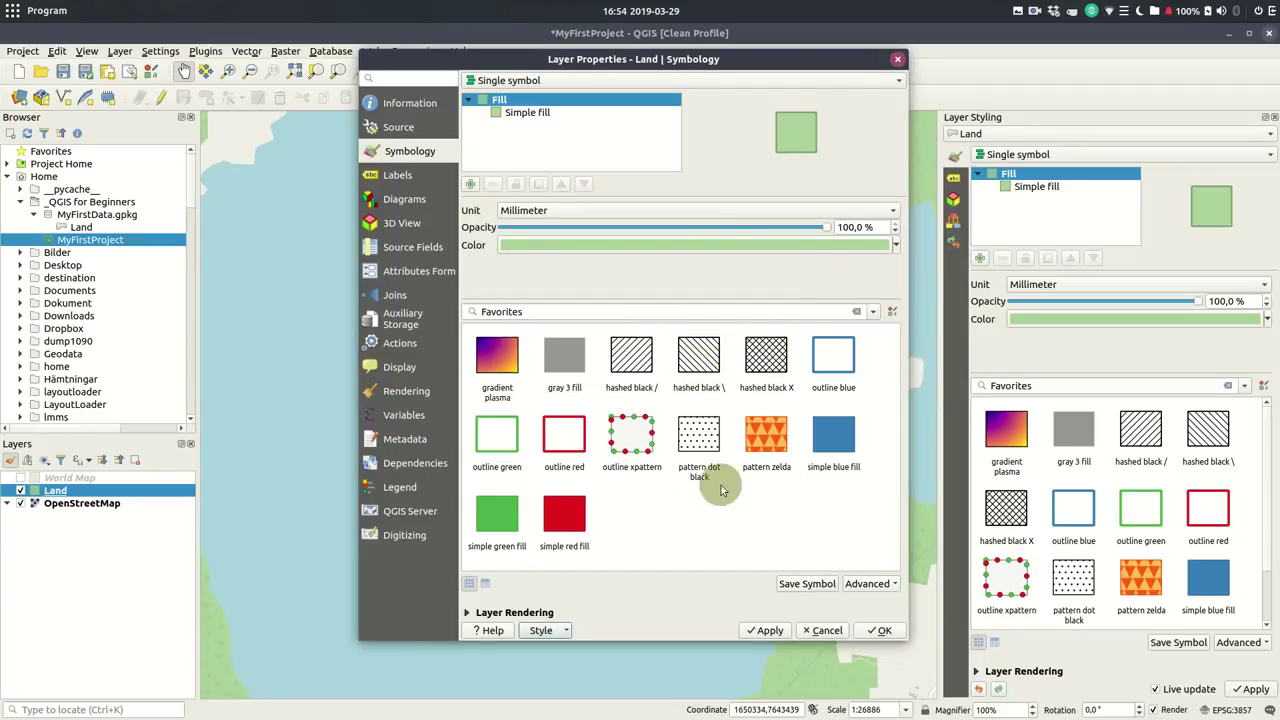
{"action": "left_click", "coordinate": [878, 631]}
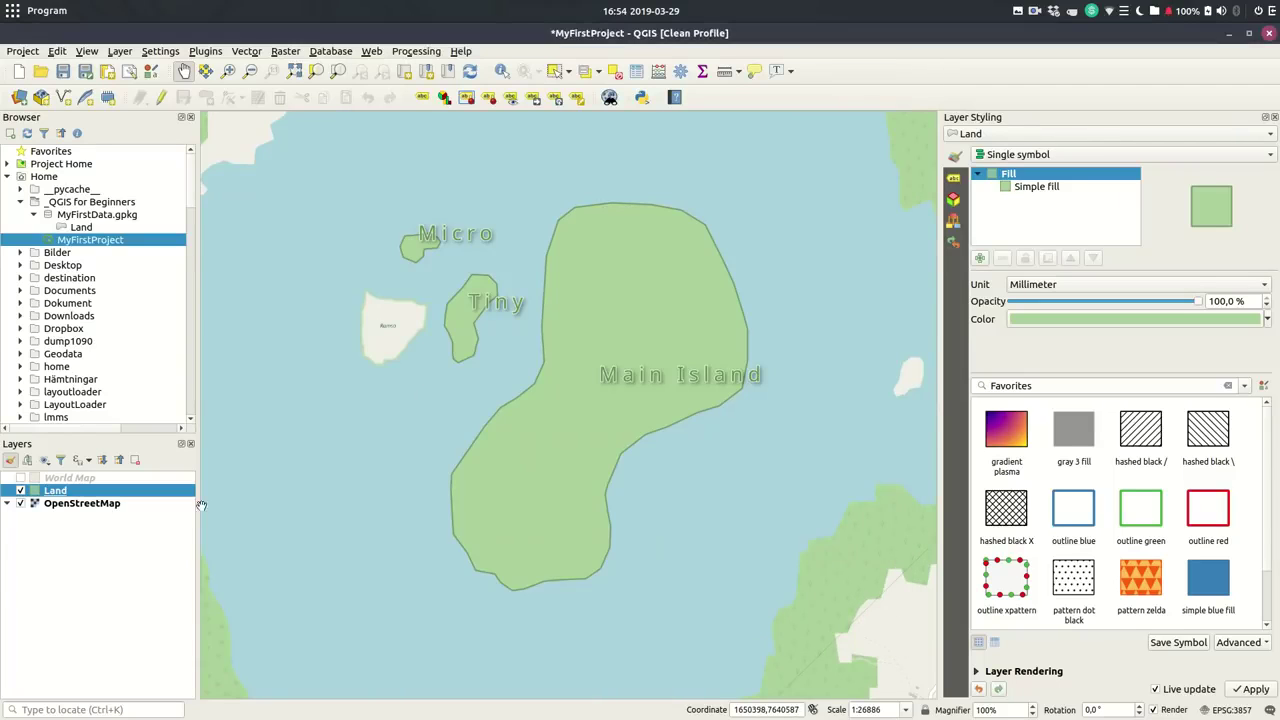
Start another new project without saving the current one, and add the Land layer from MyFirstData.gpkg
{"action": "left_click", "coordinate": [19, 73]}
{"action": "left_click", "coordinate": [600, 373]}
{"action": "left_click_drag", "start_coordinate": [81, 214], "coordinate": [550, 375]}
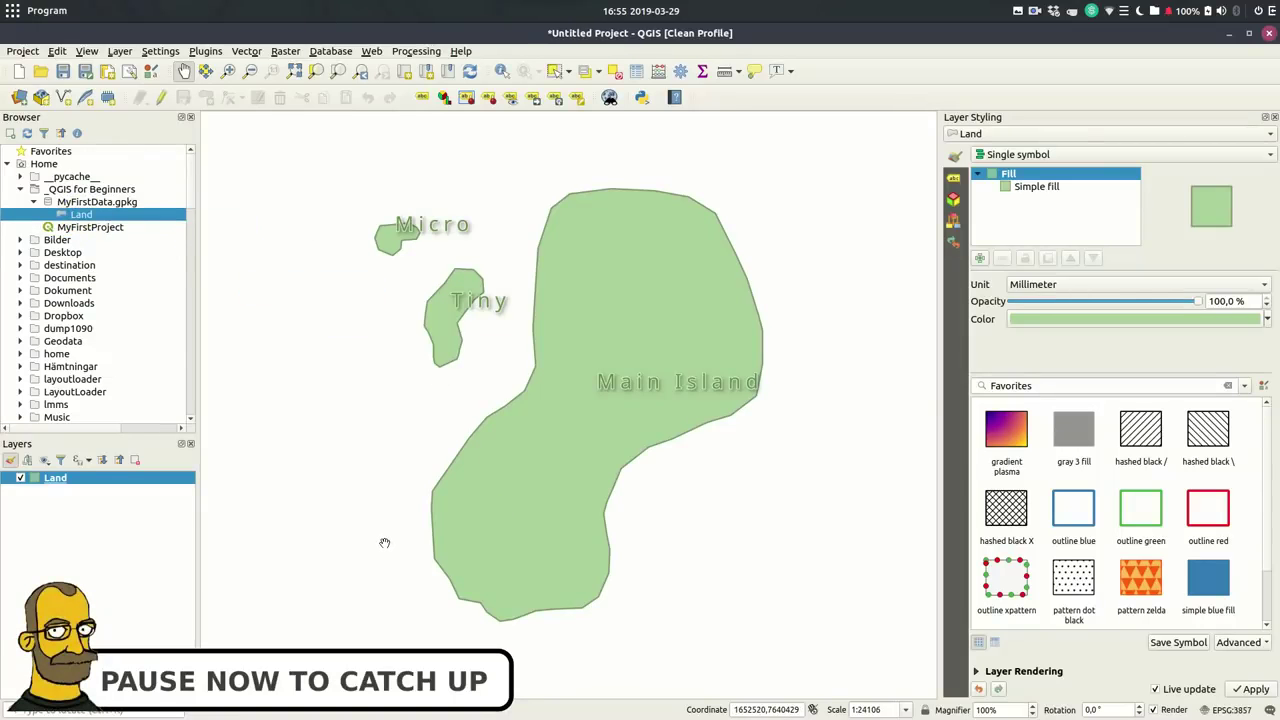
Save the new project as Treasure Island in the _QGIS for Beginners folder
{"action": "left_click", "coordinate": [63, 71]}
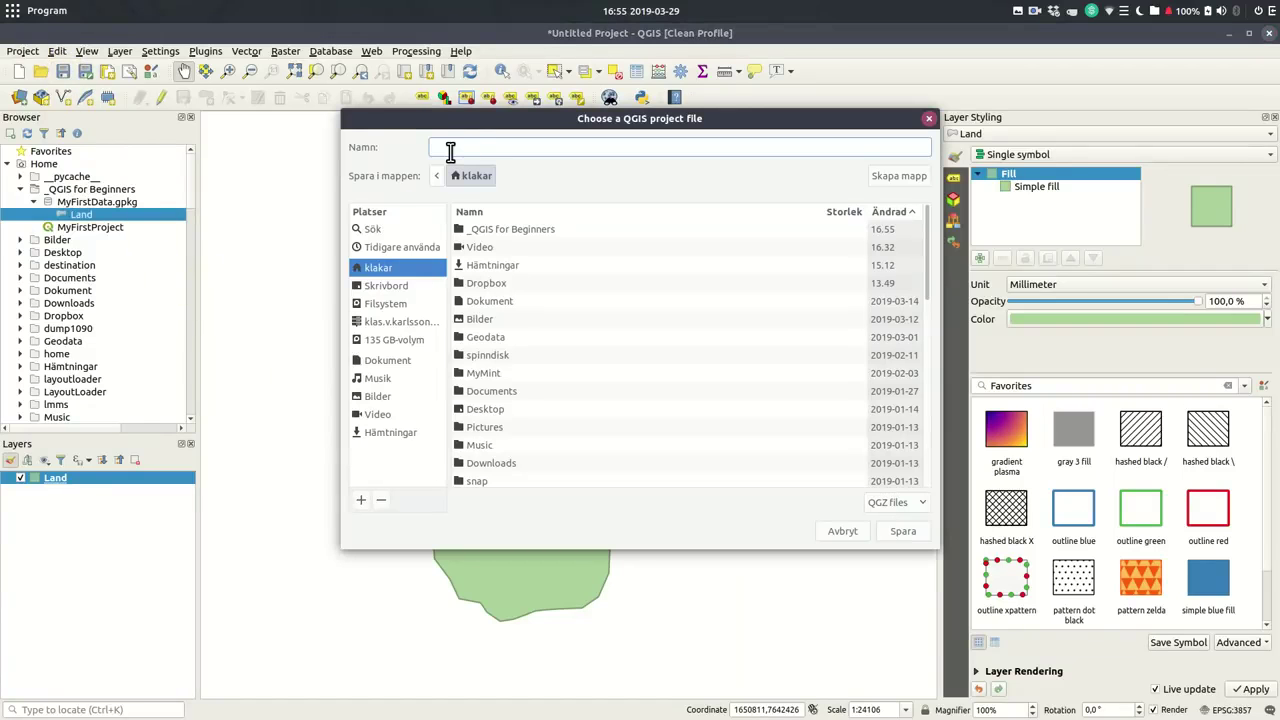
{"action": "double_click", "coordinate": [507, 232]}
{"action": "left_click", "coordinate": [486, 150]}
{"action": "type", "text": "Treasure Island"}
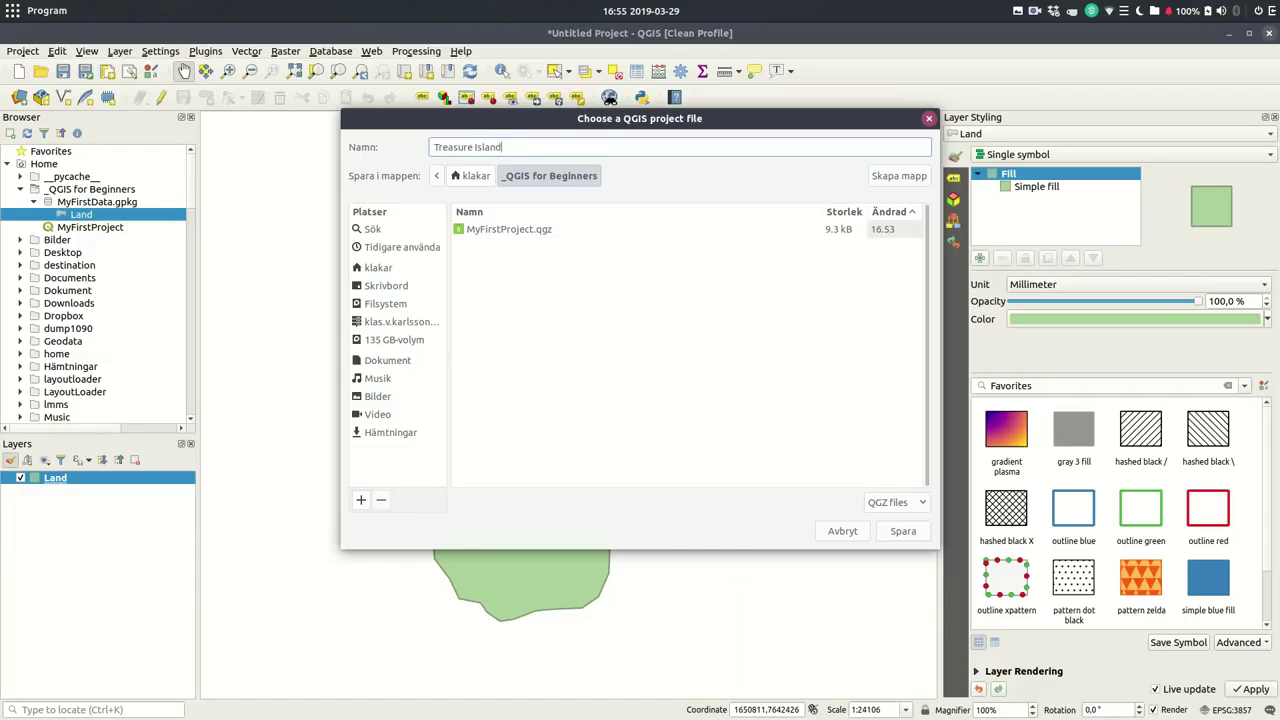
{"action": "key", "text": "Return"}
Duplicate the Land layer and rename the copy Ocean
{"action": "left_click", "coordinate": [55, 480]}
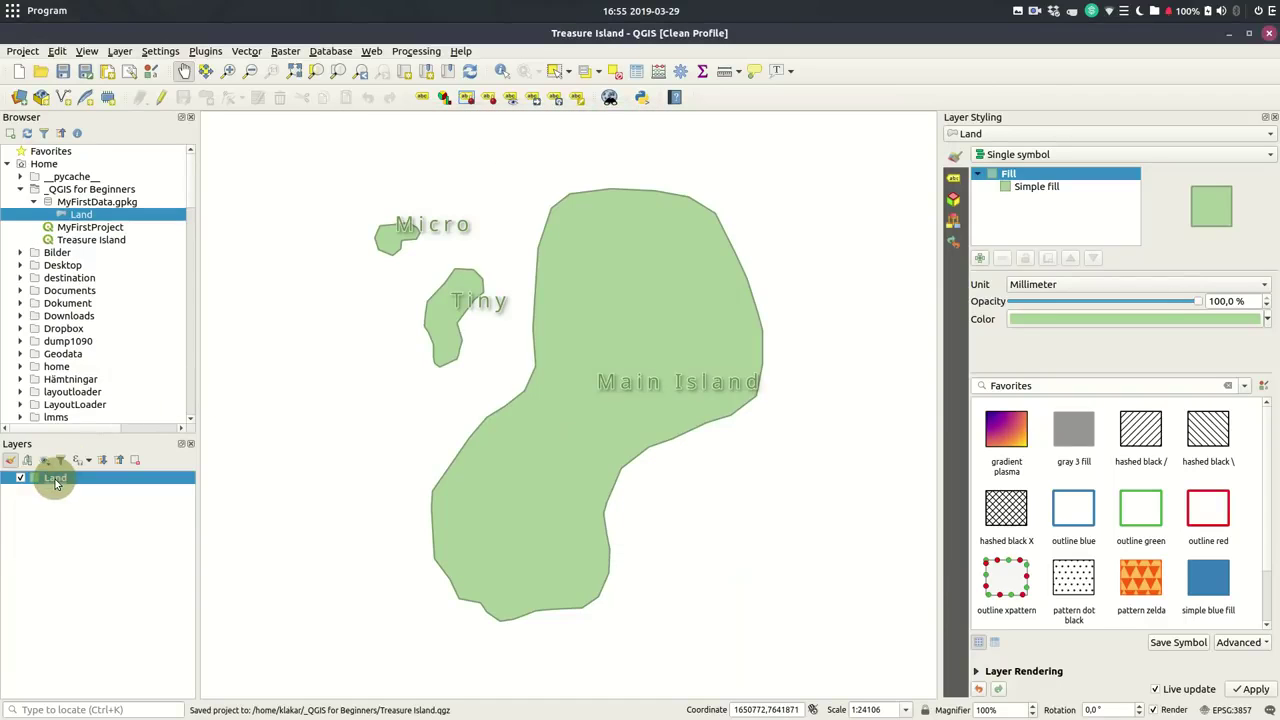
{"action": "right_click", "coordinate": [55, 483]}
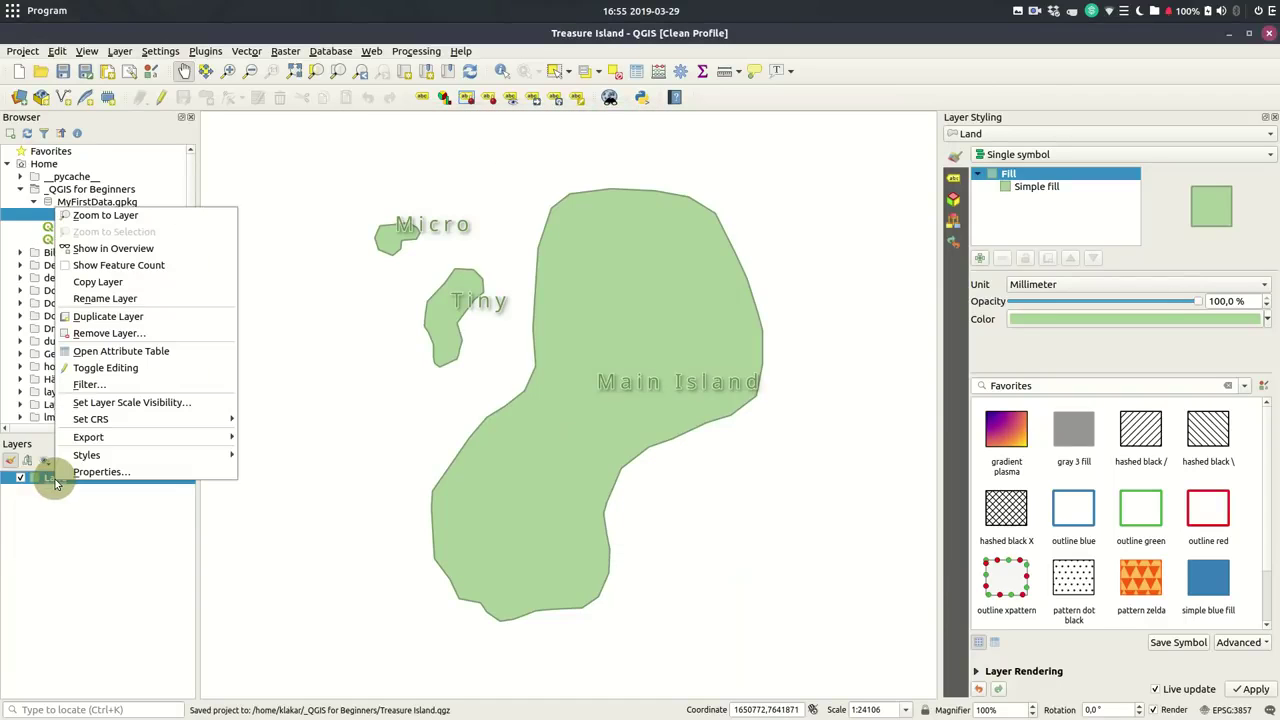
{"action": "left_click", "coordinate": [115, 316]}
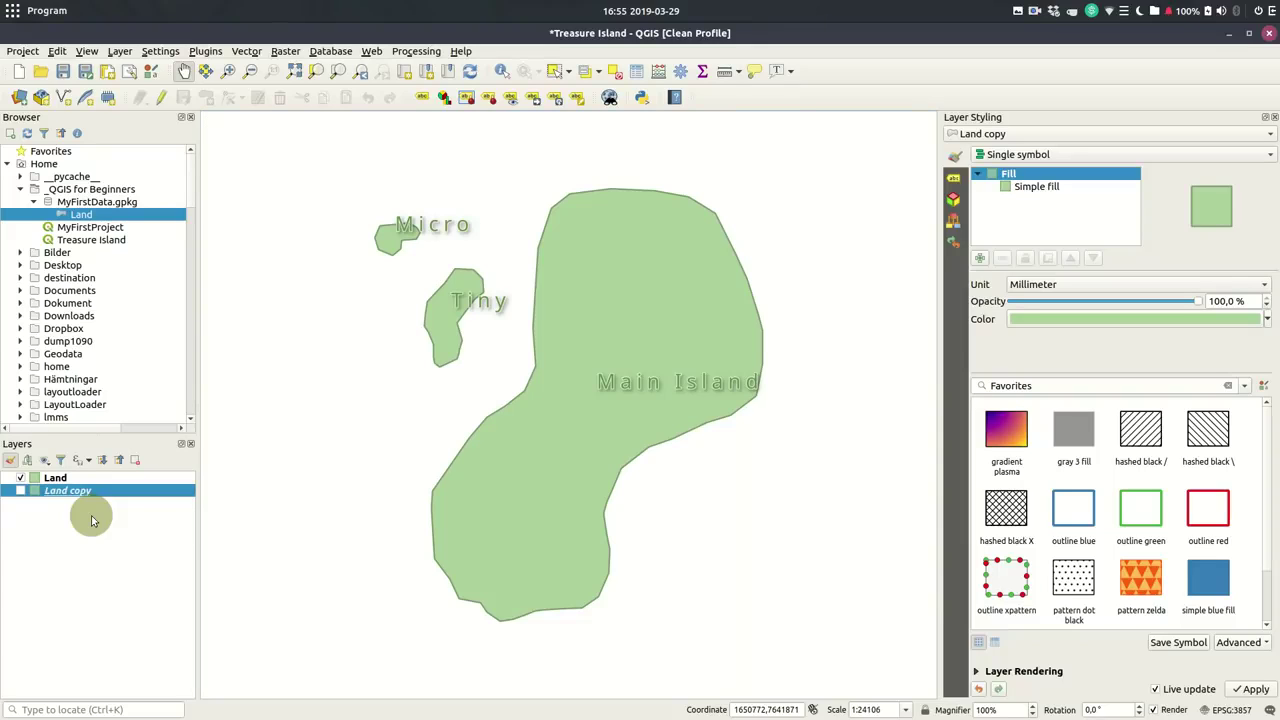
{"action": "key", "text": "F2"}
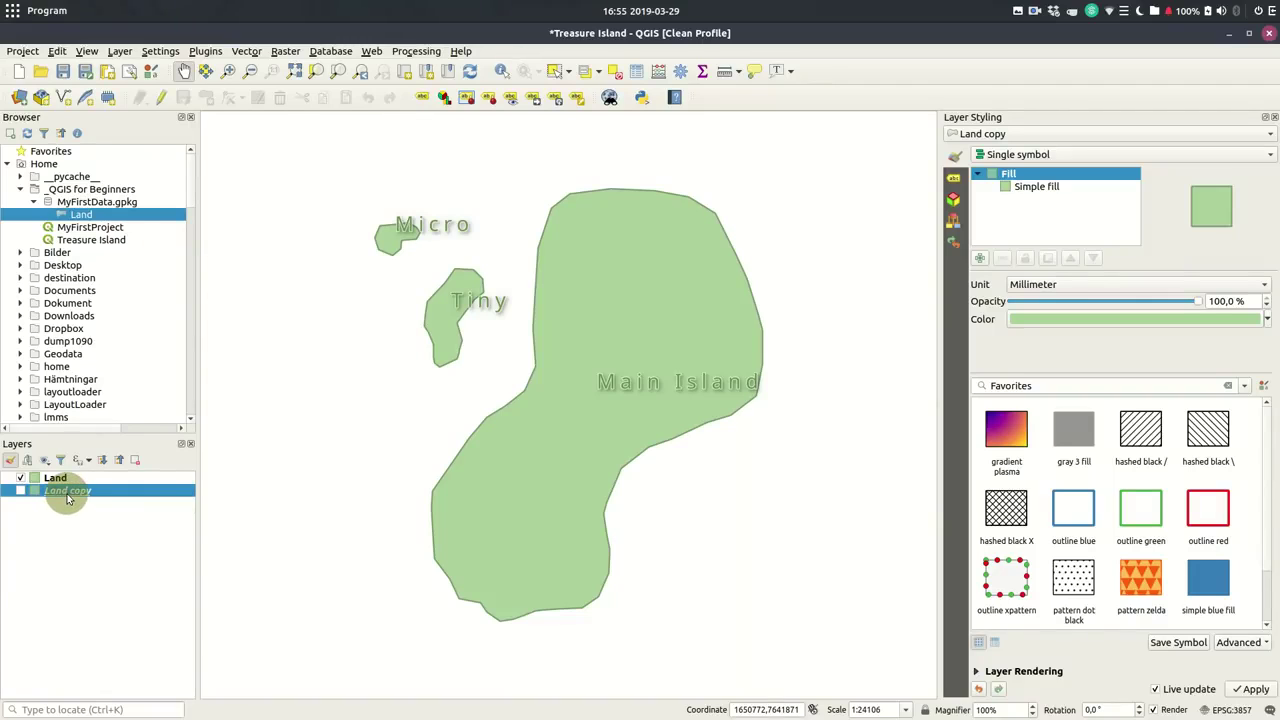
{"action": "right_click", "coordinate": [68, 497]}
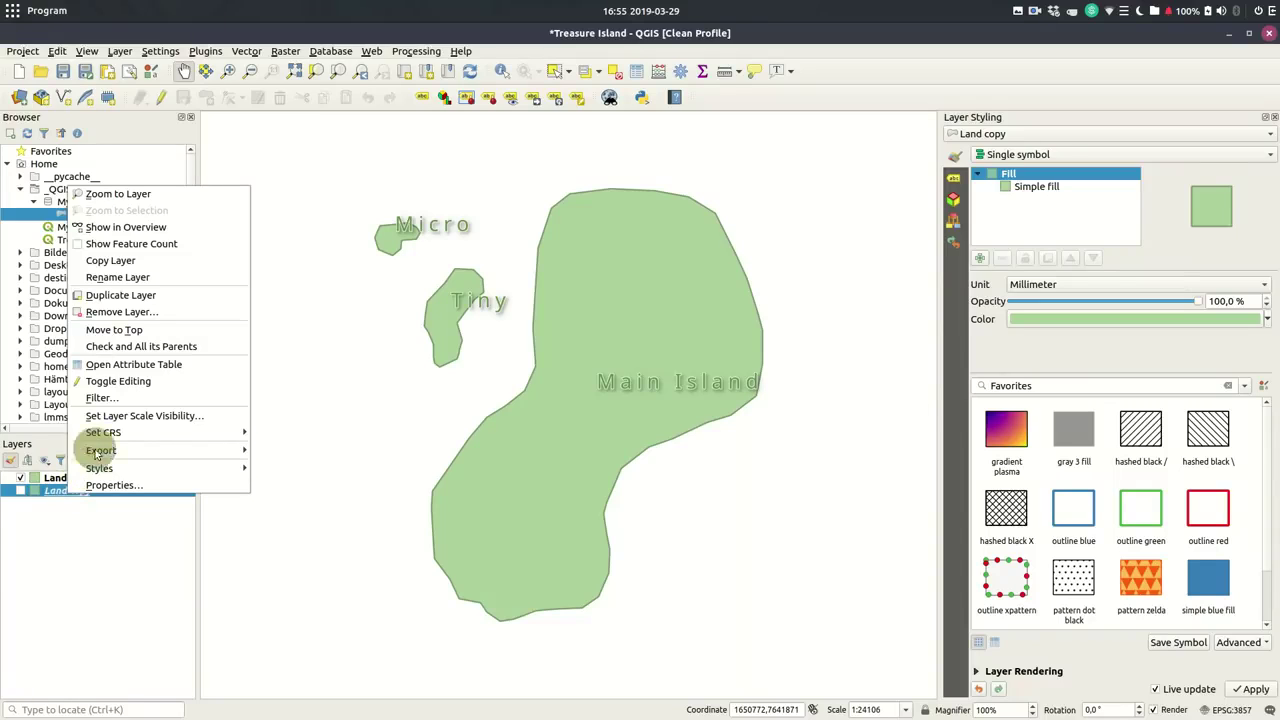
{"action": "left_click", "coordinate": [134, 284]}
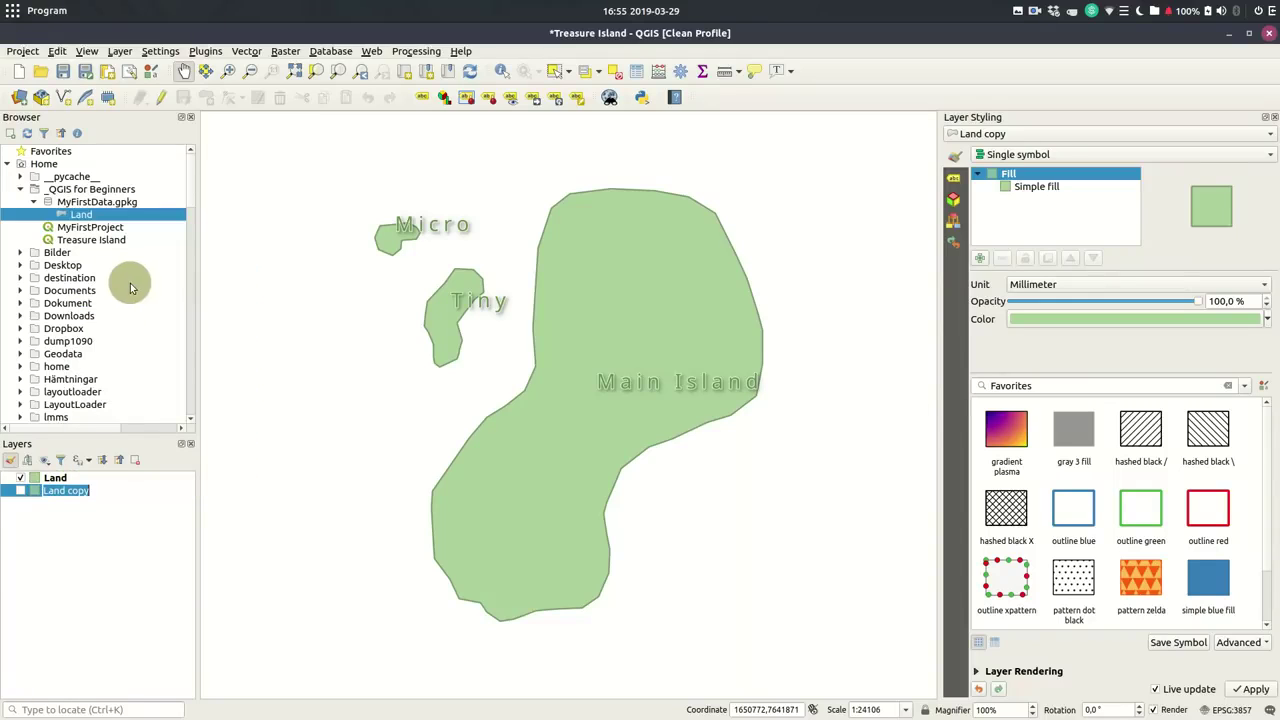
{"action": "type", "text": "O"}
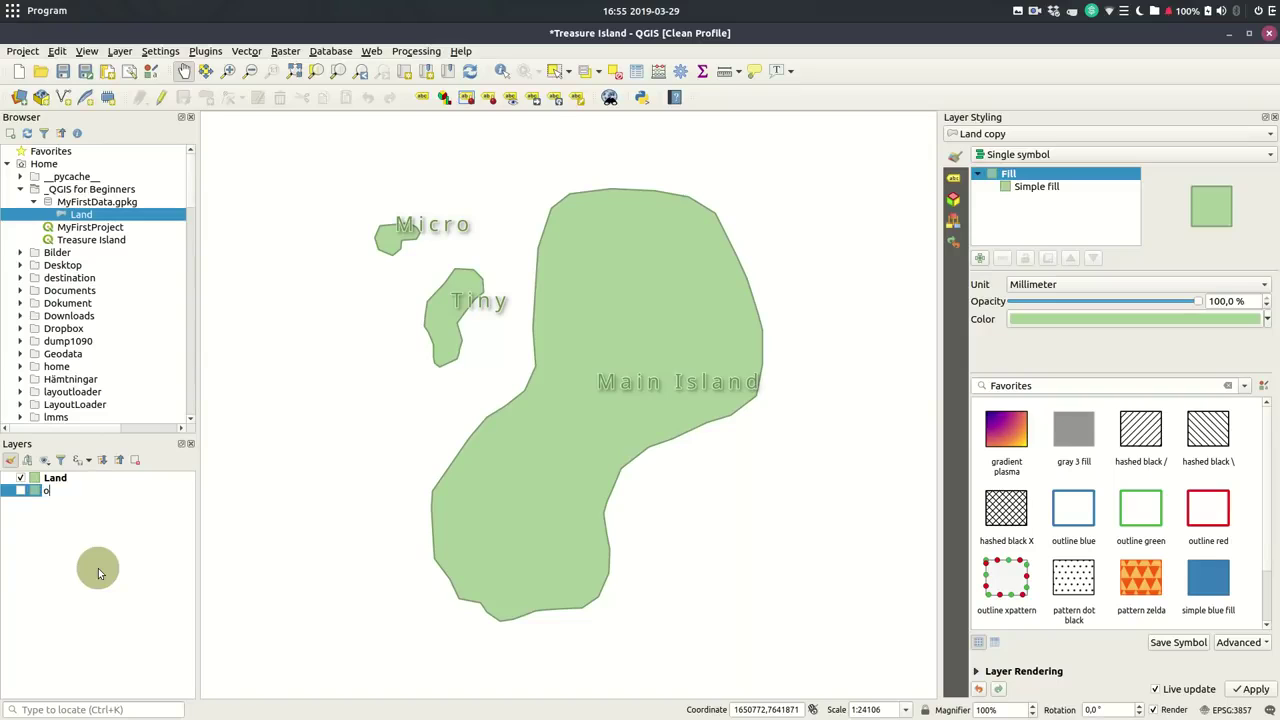
{"action": "type", "text": "cean"}
{"action": "key", "text": "Return"}
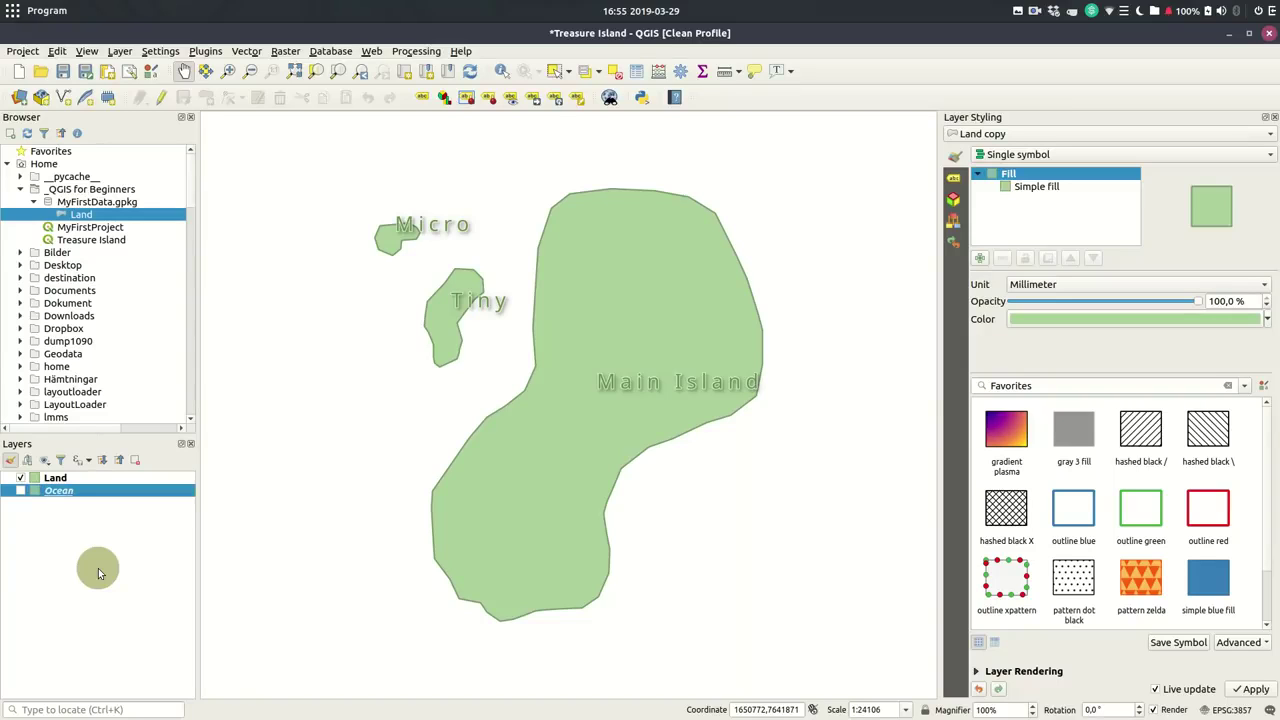
Make the Ocean layer visible and set its labelling to No labels
{"action": "left_click", "coordinate": [20, 490]}
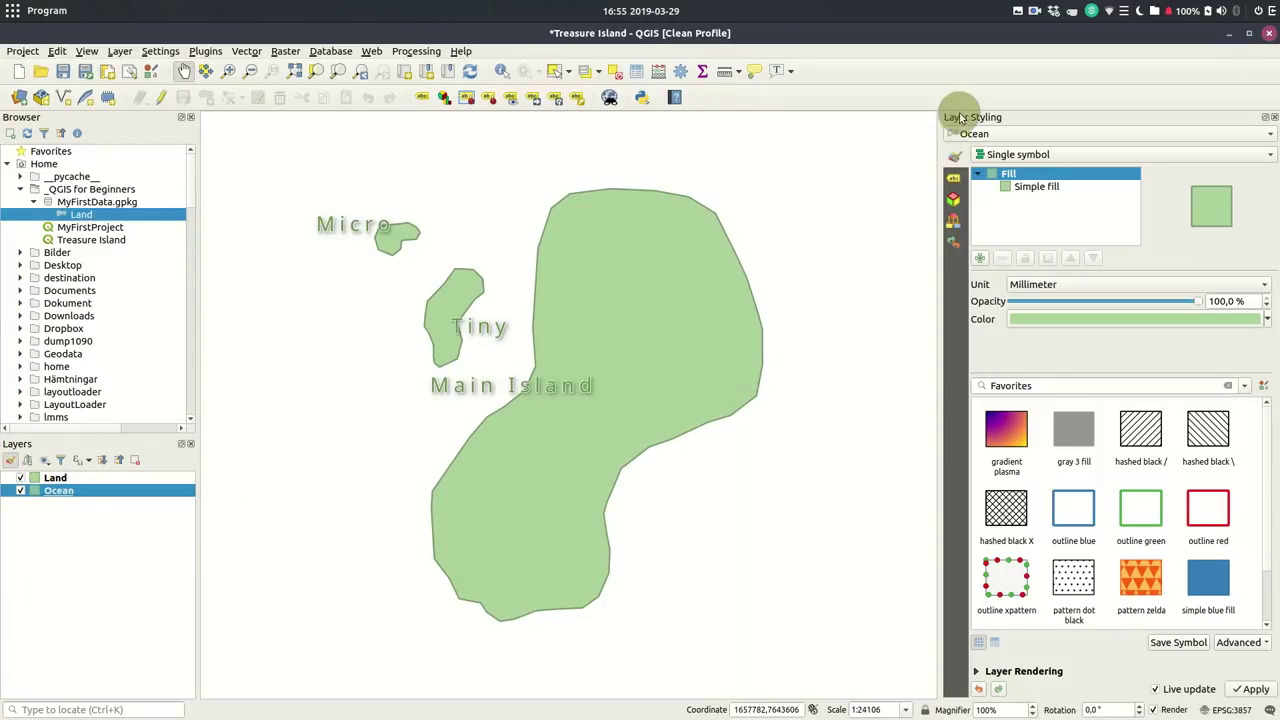
{"action": "left_click", "coordinate": [954, 177]}
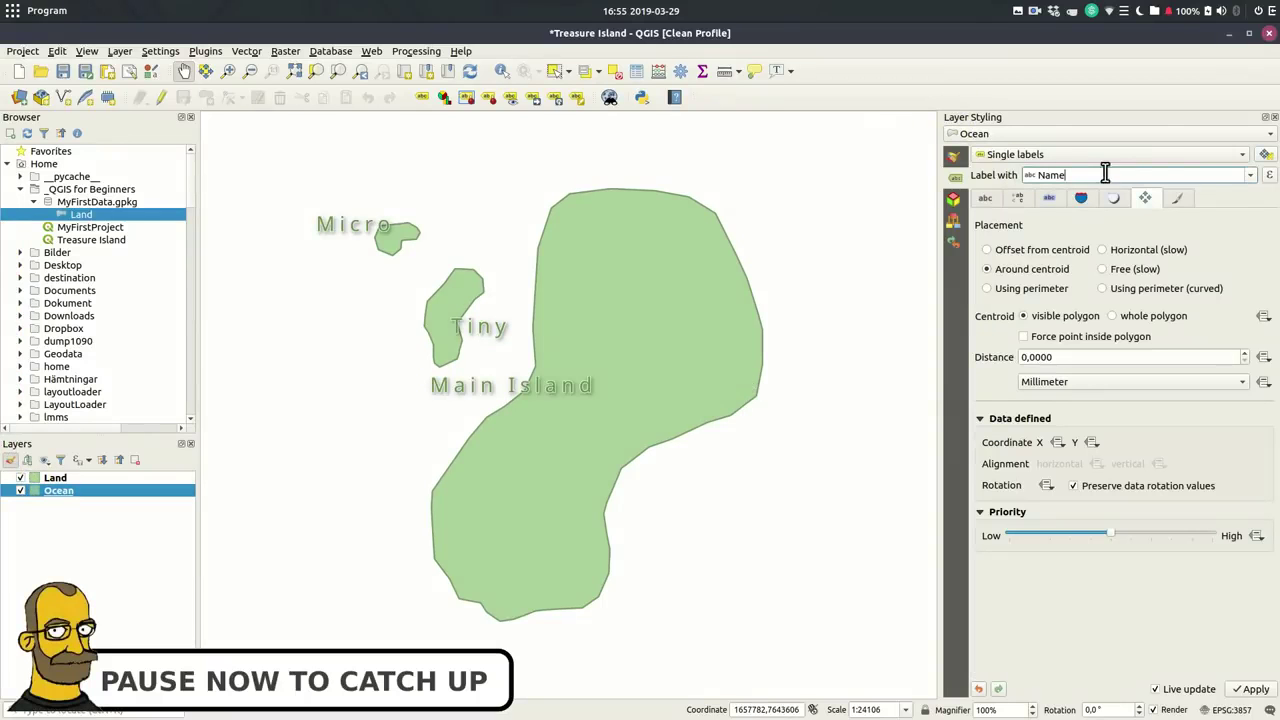
{"action": "left_click", "coordinate": [1238, 154]}
{"action": "left_click", "coordinate": [1164, 140]}
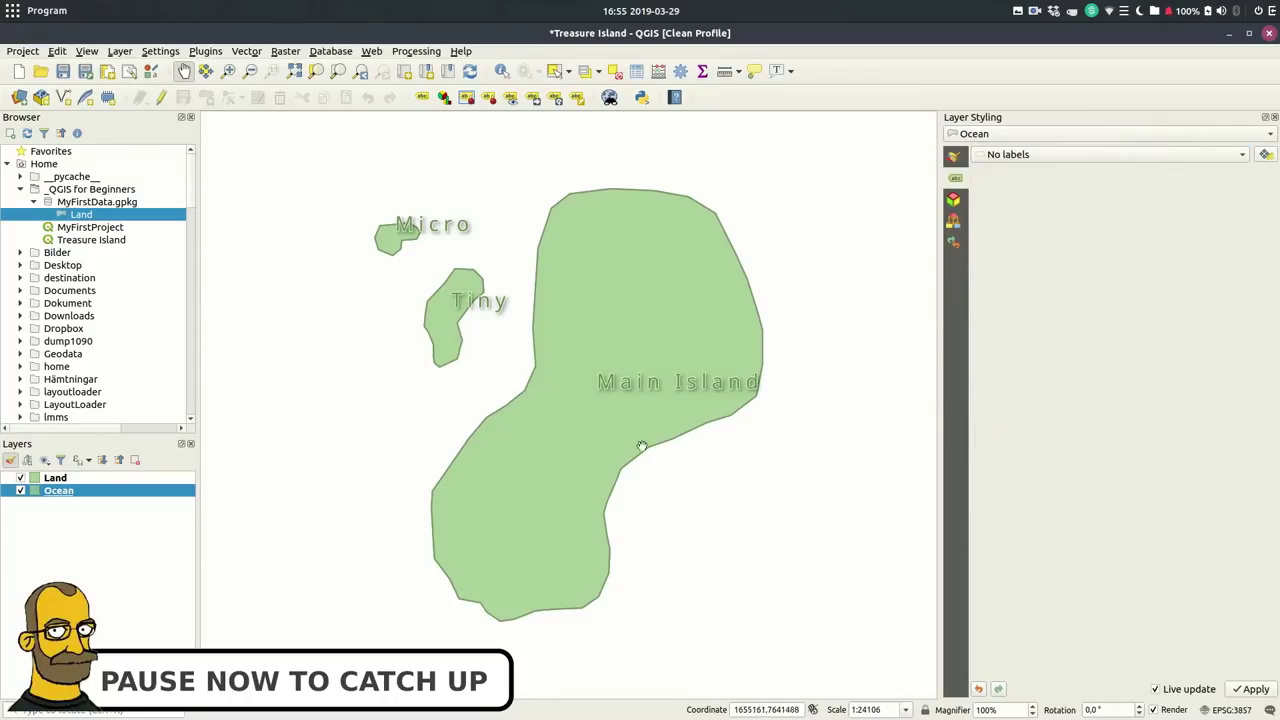
Change the Ocean layer's symbology from single symbol to Inverted polygons
{"action": "left_click", "coordinate": [965, 202]}
{"action": "left_click", "coordinate": [954, 153]}
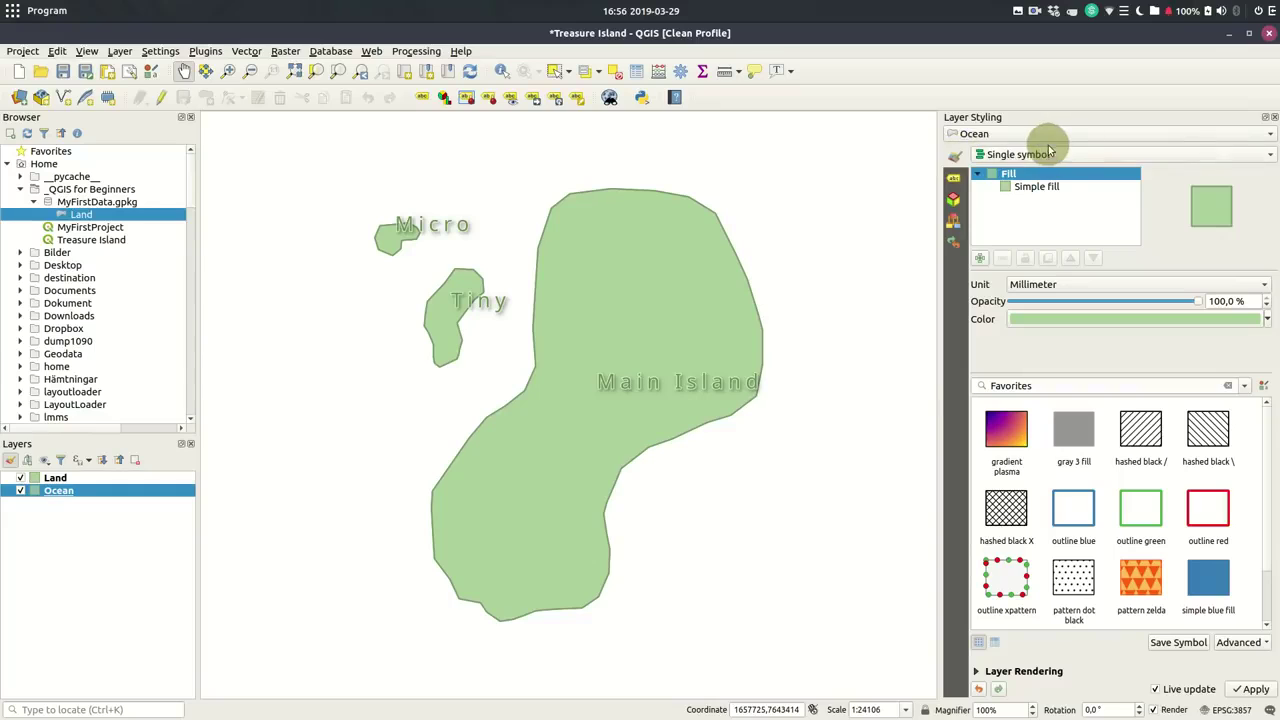
{"action": "left_click", "coordinate": [1049, 150]}
{"action": "left_click", "coordinate": [1062, 217]}
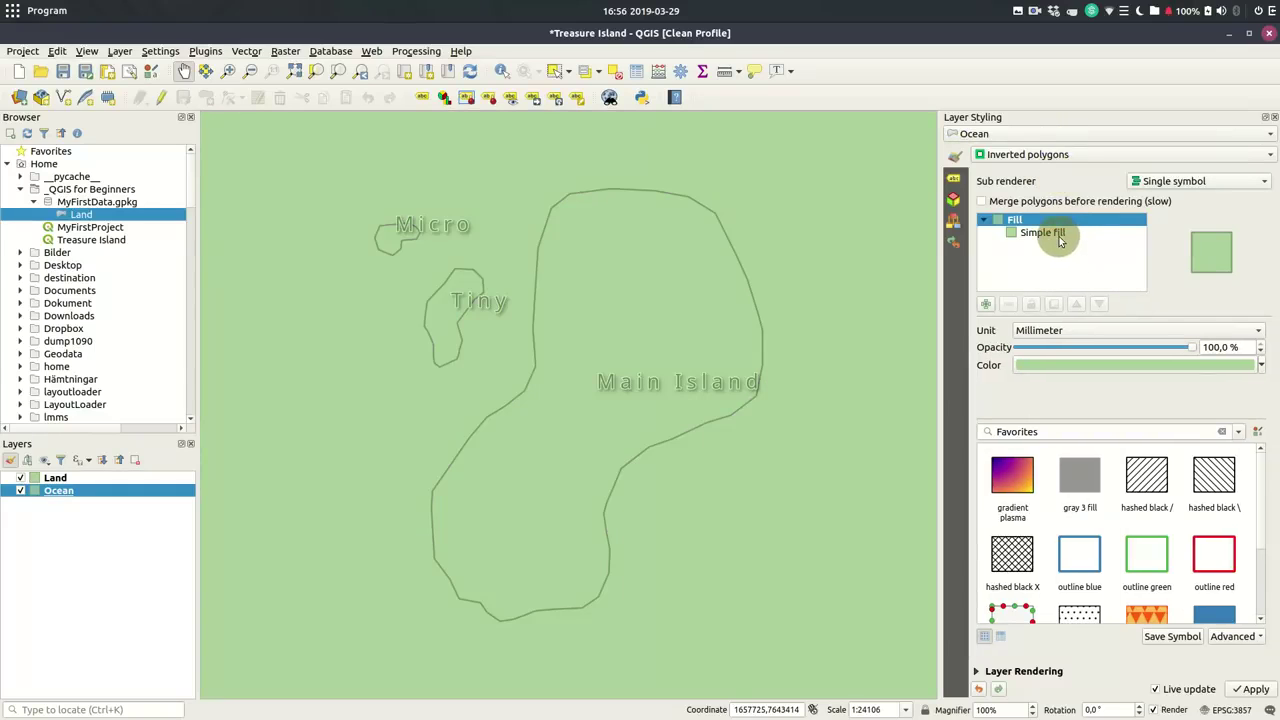
Give the Ocean layer's simple fill a light blue fill color and set its stroke style to No Pen
{"action": "left_click", "coordinate": [1080, 232]}
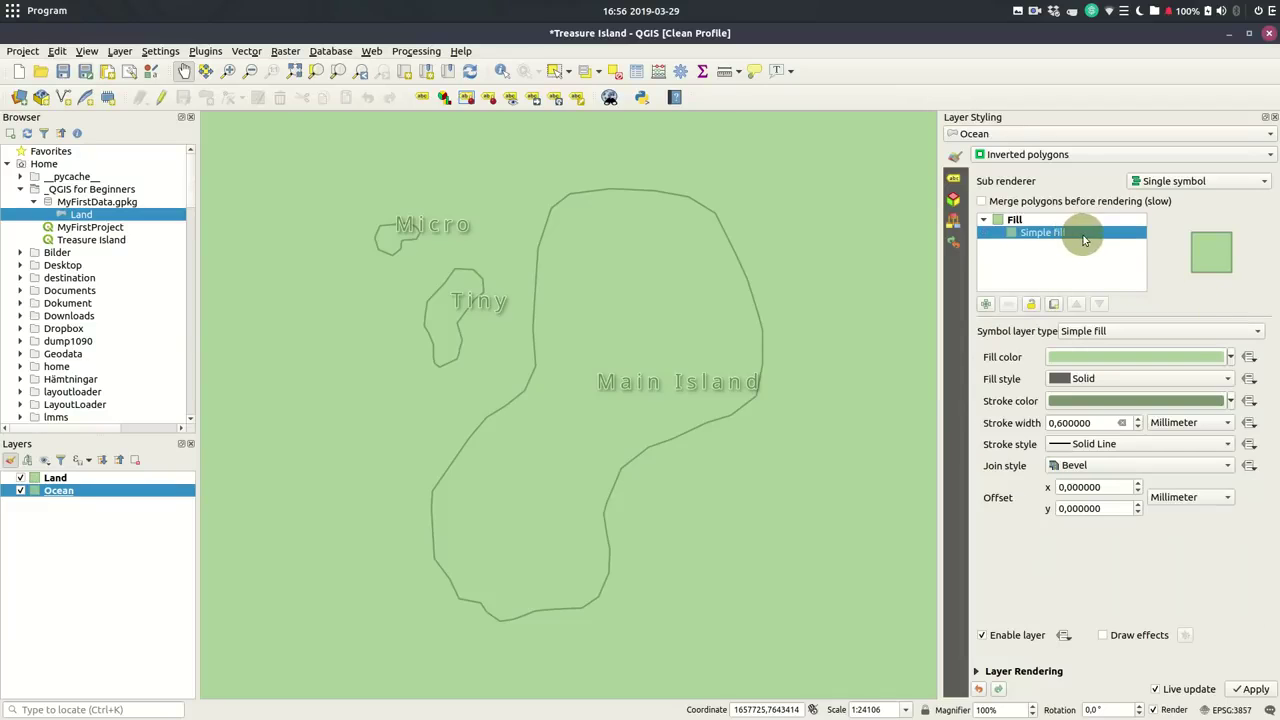
{"action": "left_click", "coordinate": [1233, 360]}
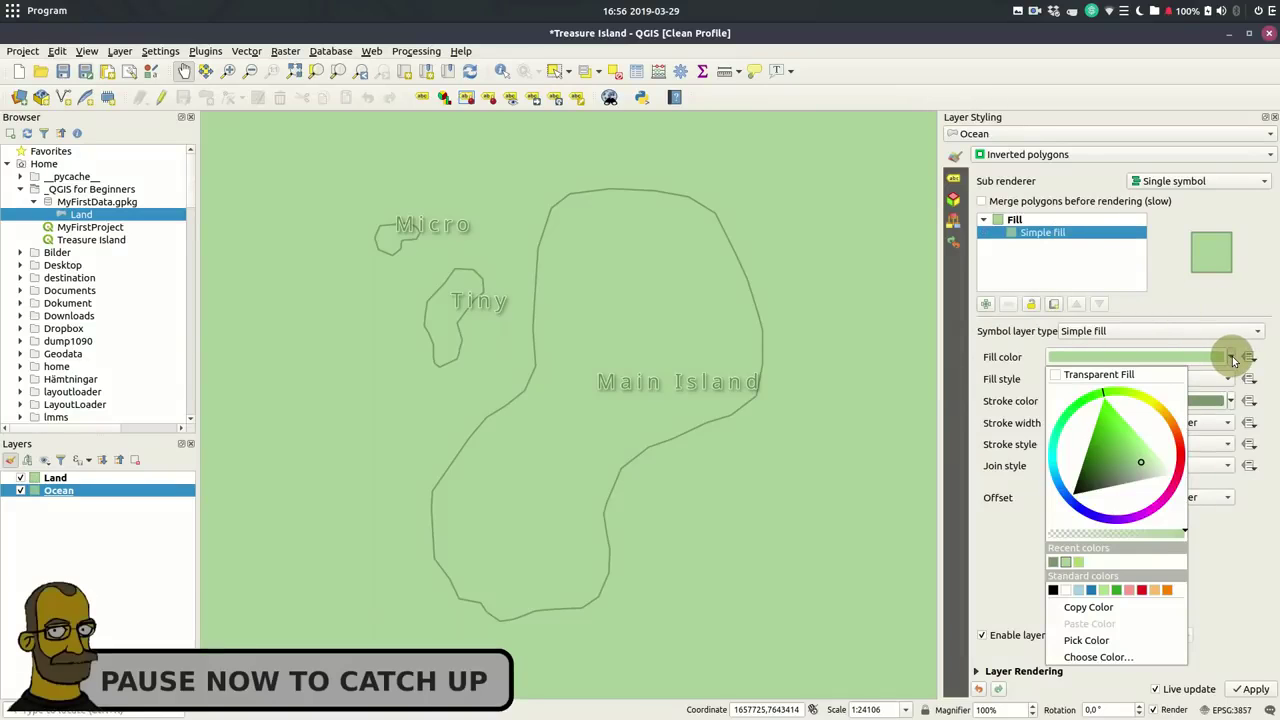
{"action": "left_click", "coordinate": [1119, 430]}
{"action": "left_click", "coordinate": [1120, 432]}
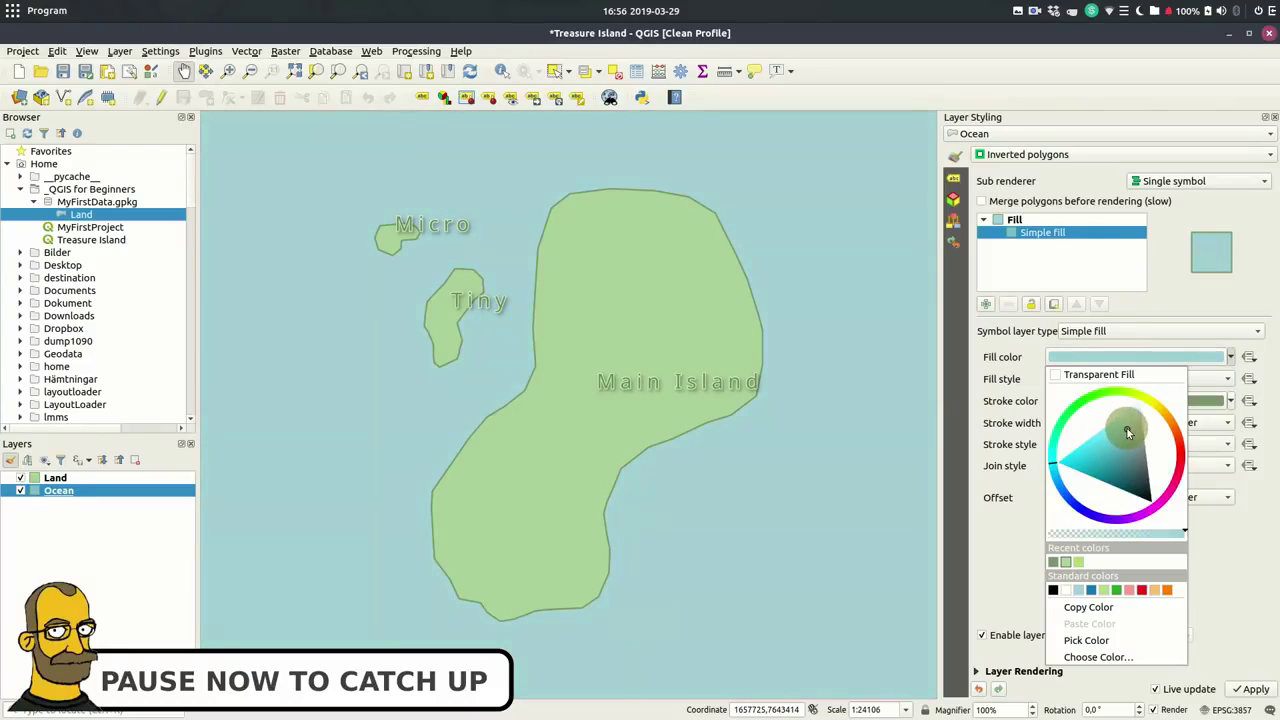
{"action": "left_click", "coordinate": [1028, 384]}
{"action": "left_click", "coordinate": [1120, 444]}
{"action": "left_click", "coordinate": [1119, 464]}
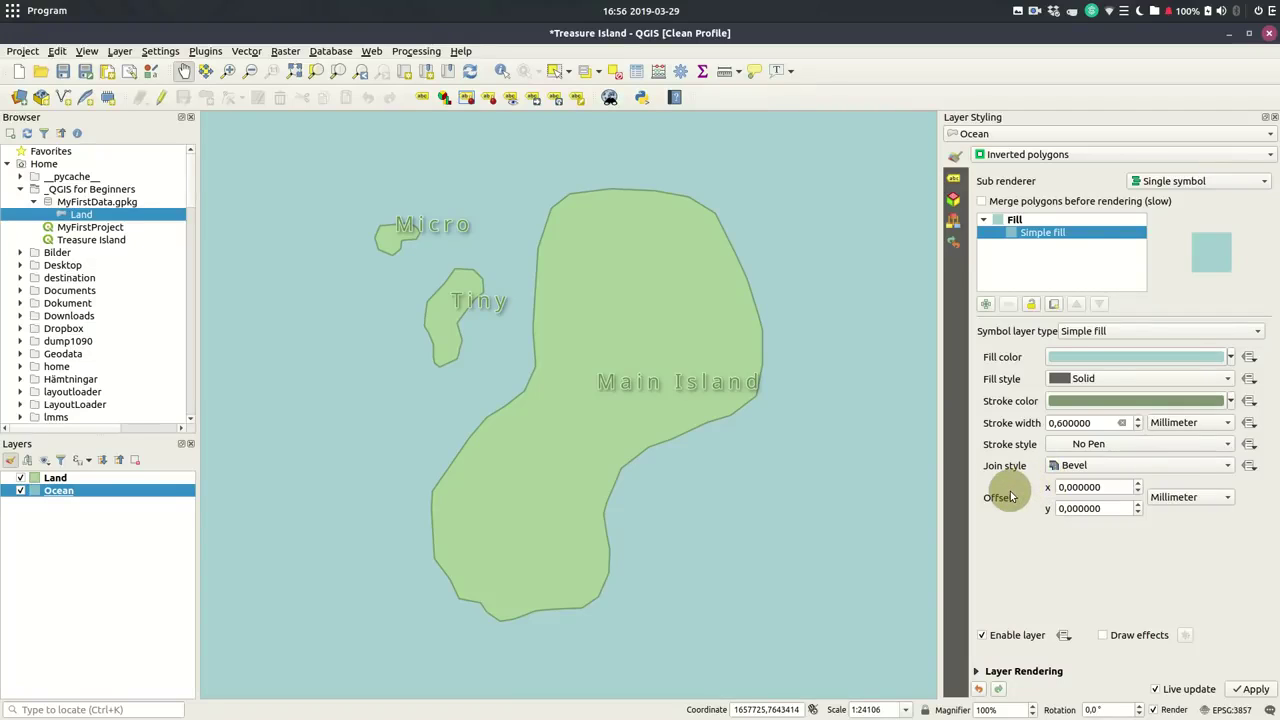
Add a second symbol layer to the Ocean fill and make it a Shapeburst fill
{"action": "left_click", "coordinate": [986, 304]}
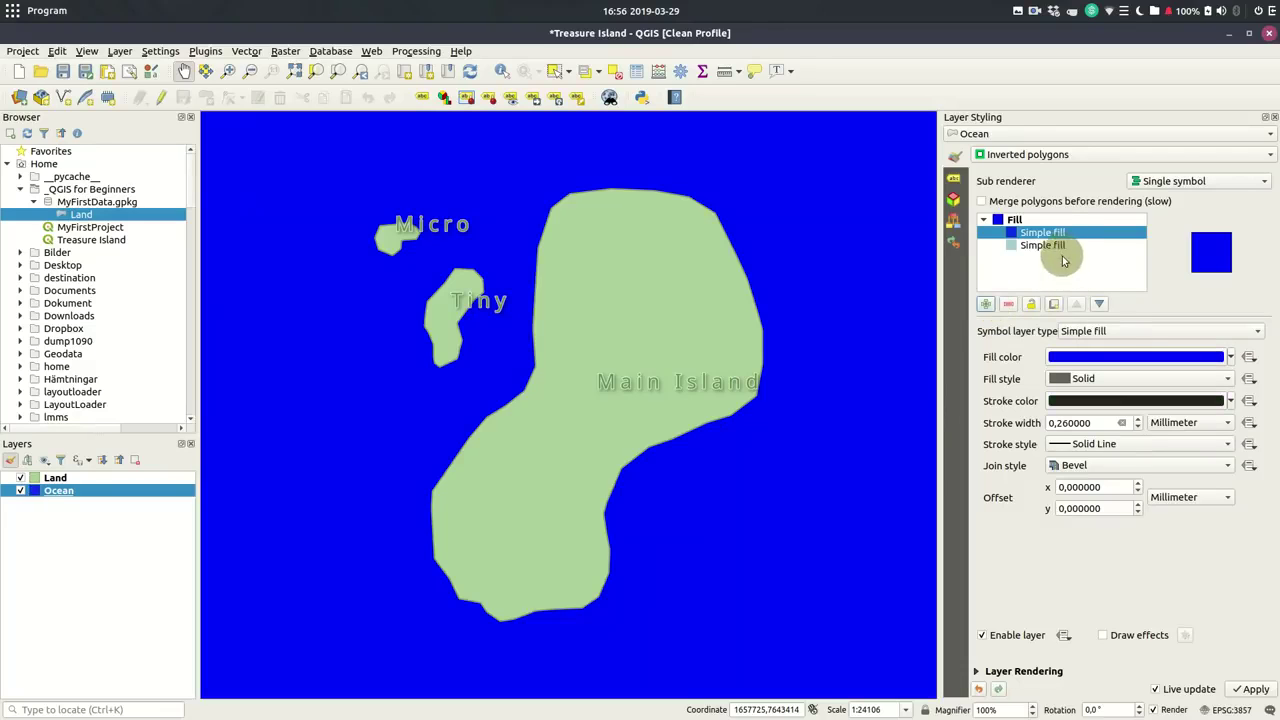
{"action": "left_click", "coordinate": [1111, 328]}
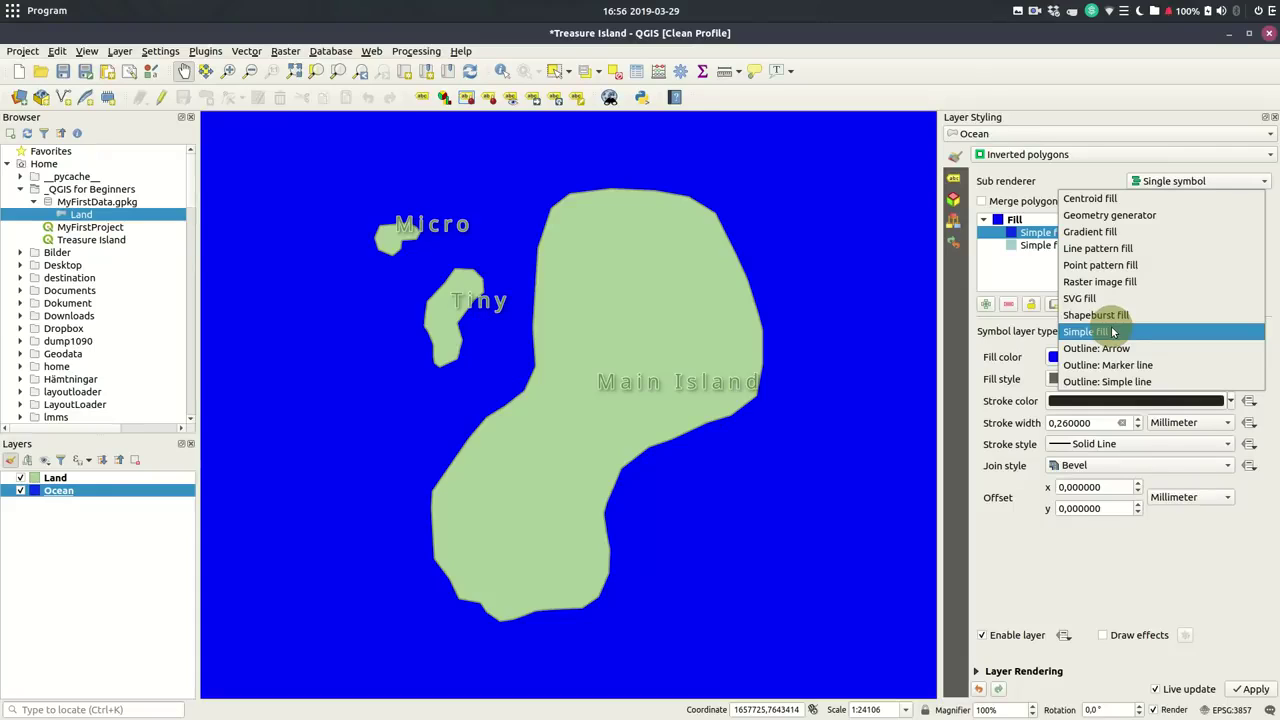
{"action": "left_click", "coordinate": [1105, 315]}
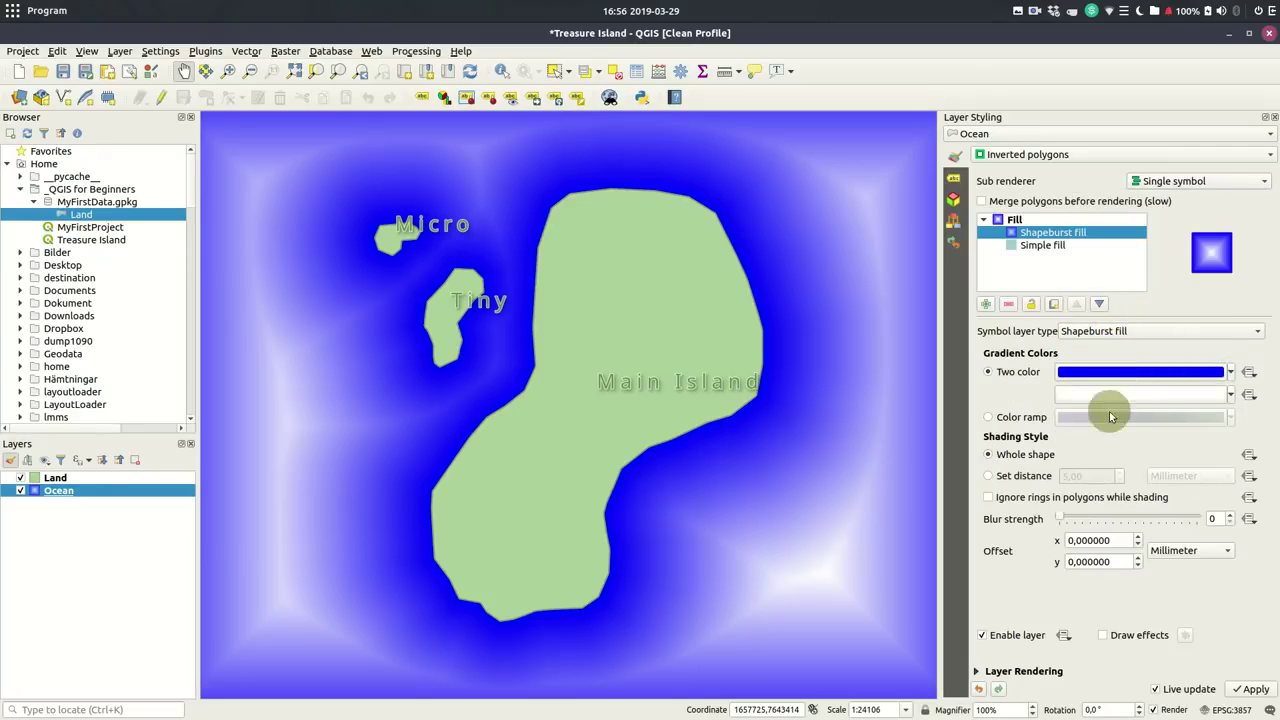
Set the shapeburst's two gradient colors to a mostly transparent black and a fully transparent color
{"action": "left_click", "coordinate": [1232, 372]}
{"action": "mouse_move", "coordinate": [1194, 446]}
{"action": "left_mouse_down"}
{"action": "mouse_move", "coordinate": [1178, 486]}
{"action": "mouse_move", "coordinate": [1086, 550]}
{"action": "left_mouse_up"}
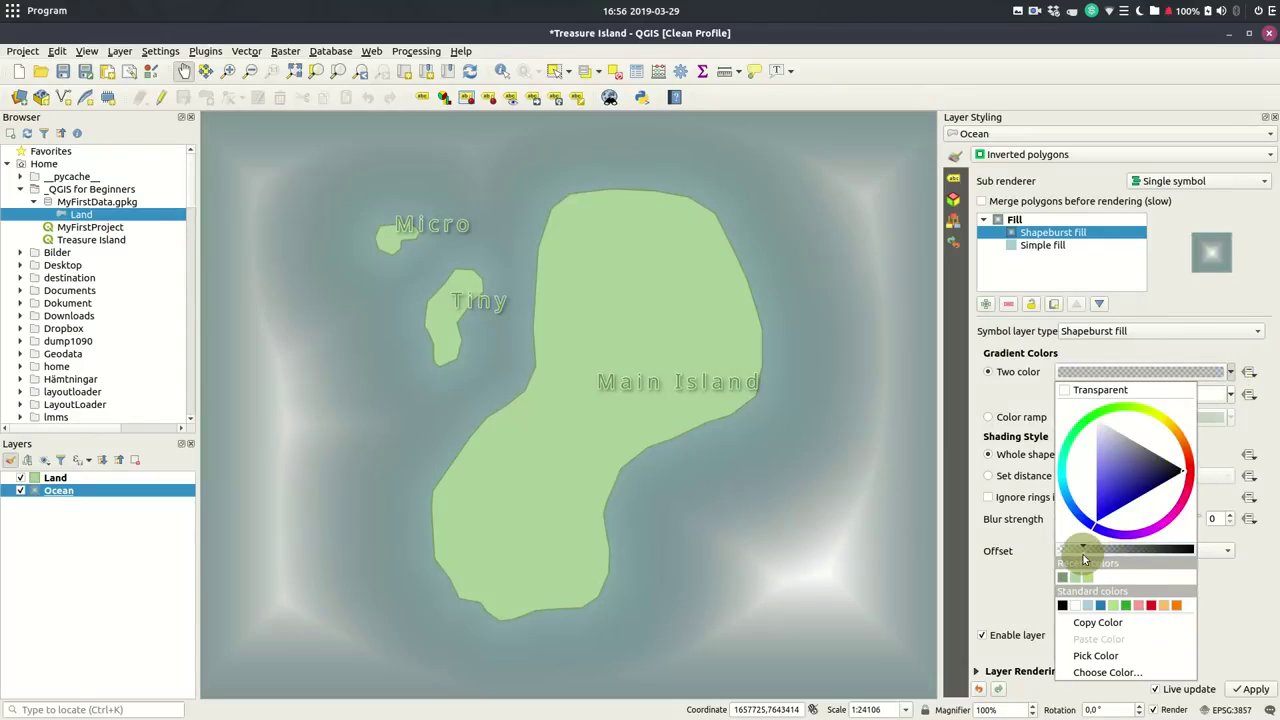
{"action": "left_click", "coordinate": [1032, 354]}
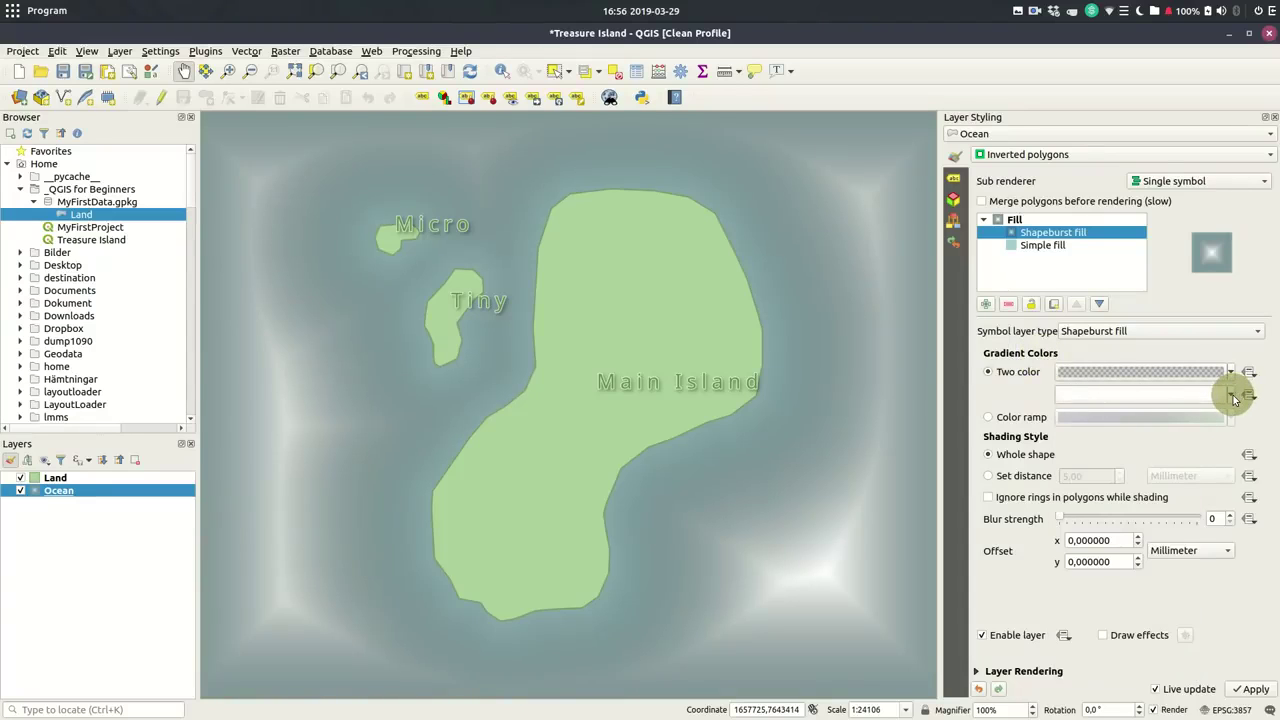
{"action": "left_click", "coordinate": [1231, 394]}
{"action": "left_click", "coordinate": [1150, 413]}
Limit the shapeburst shading to a set distance of 10 mm and raise the blur strength to 17
{"action": "left_click", "coordinate": [990, 476]}
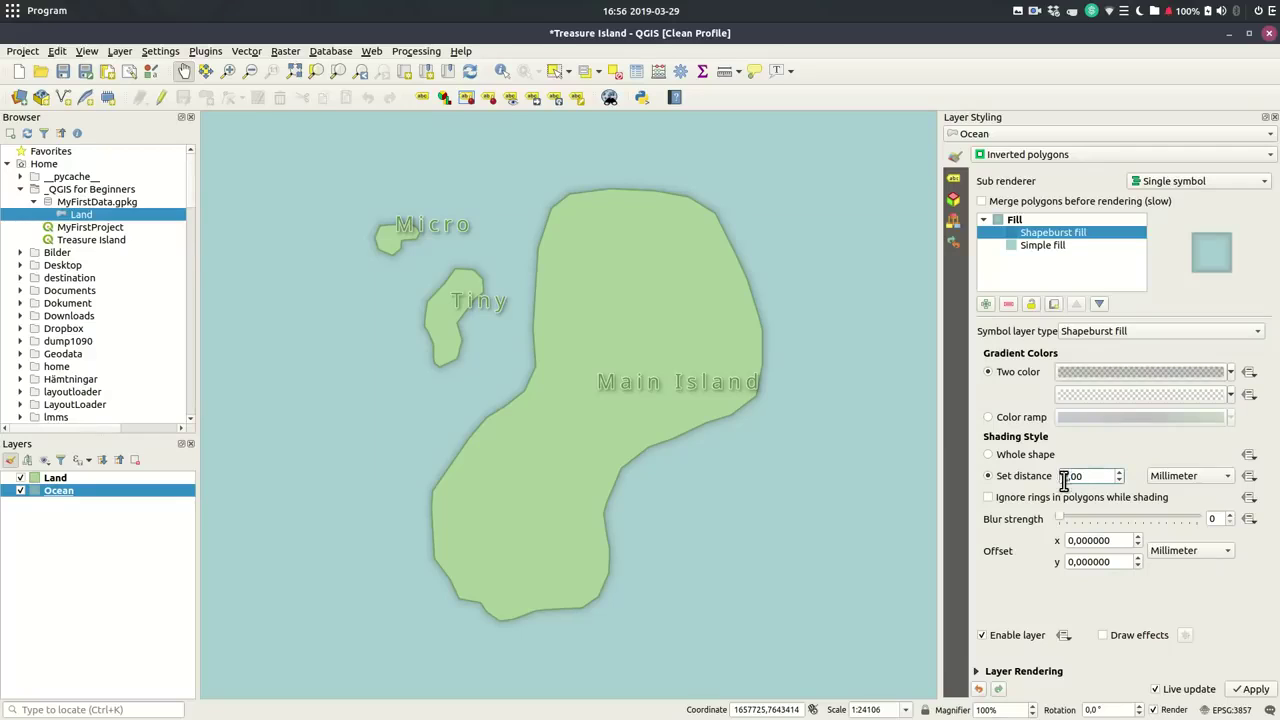
{"action": "double_click", "coordinate": [1064, 478]}
{"action": "type", "text": "10"}
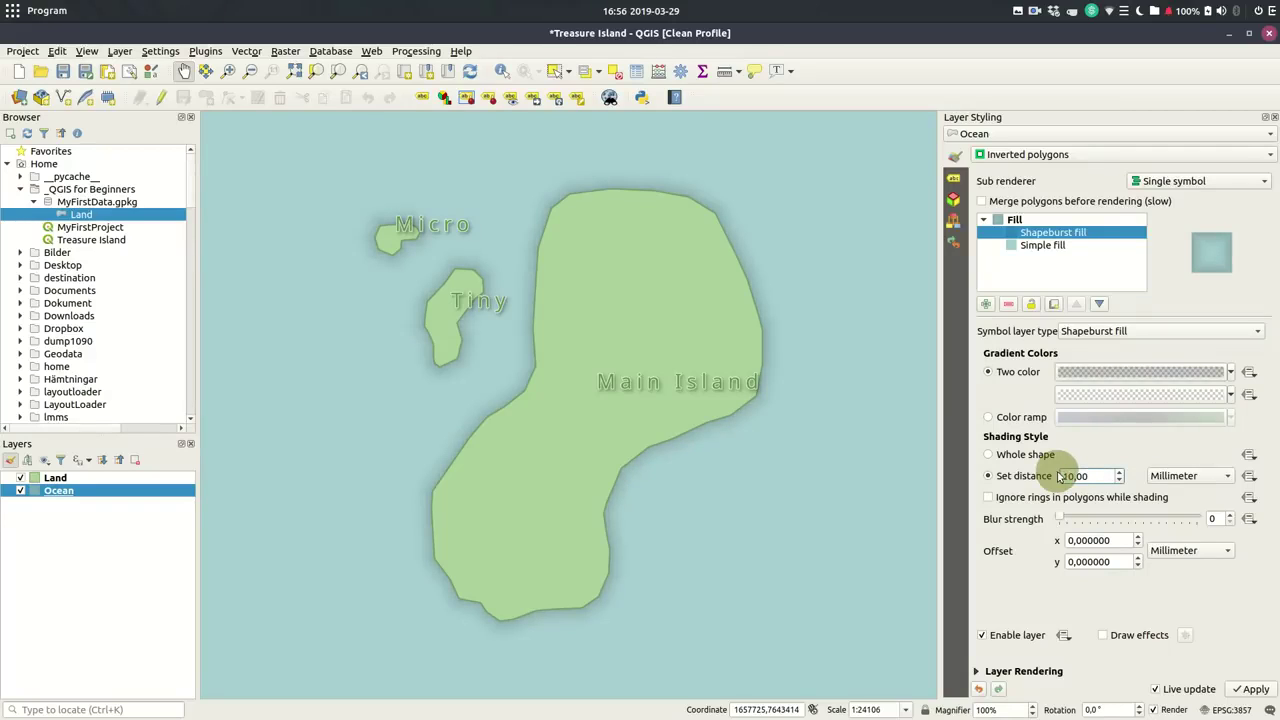
{"action": "left_click_drag", "start_coordinate": [1057, 520], "coordinate": [1147, 527]}
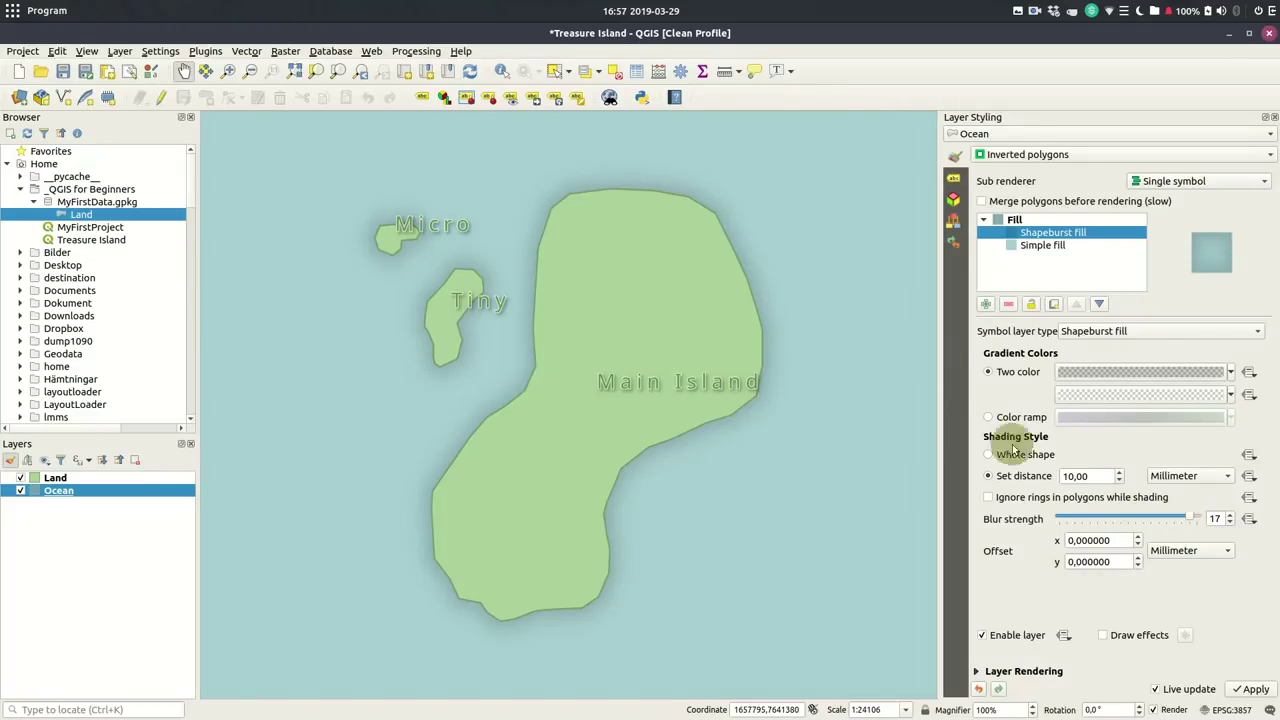
Fine-tune the opacity of the shapeburst's first gradient color to adjust the coastal shadow
{"action": "left_click", "coordinate": [1231, 372]}
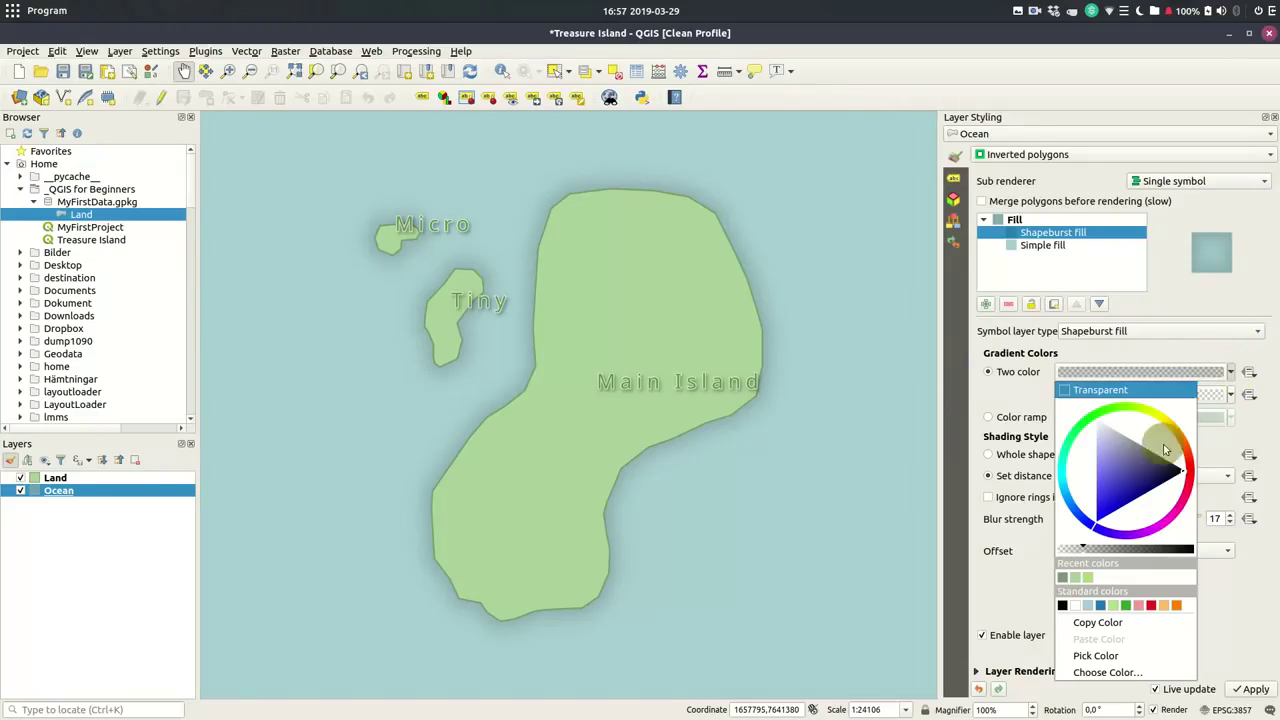
{"action": "mouse_move", "coordinate": [1083, 549]}
{"action": "left_mouse_down"}
{"action": "mouse_move", "coordinate": [1116, 549]}
{"action": "mouse_move", "coordinate": [1085, 552]}
{"action": "left_mouse_up"}
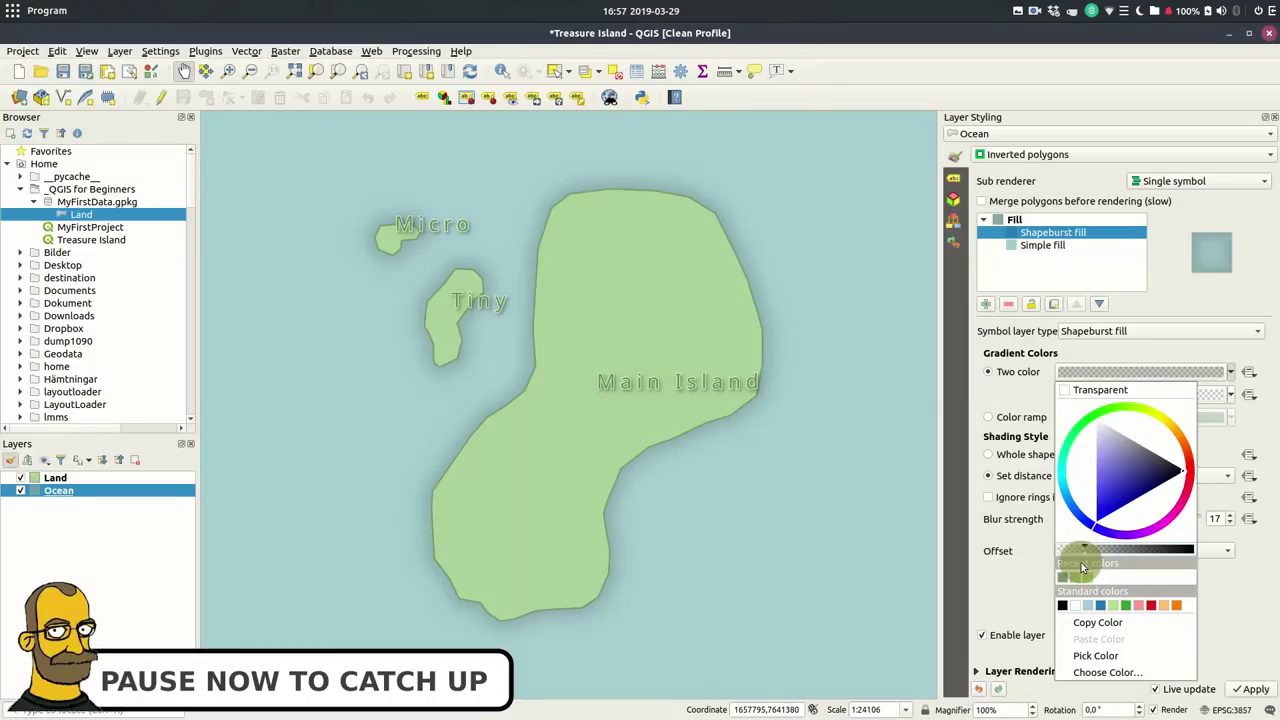
{"action": "left_click", "coordinate": [1003, 592]}
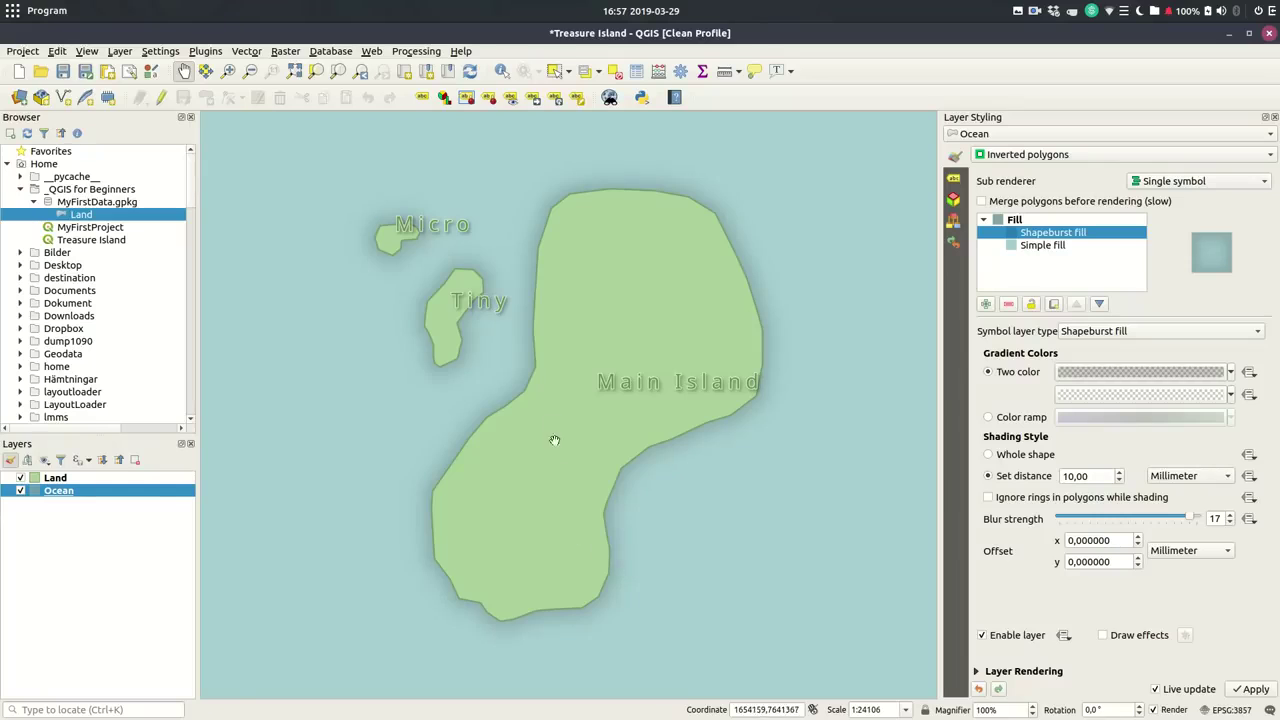
Set up a new GeoPackage layer in the existing MyFirstData.gpkg with table name Routes and geometry type Line
{"action": "scroll", "coordinate": [558, 375], "scroll_direction": "up", "scroll_amount": 2}
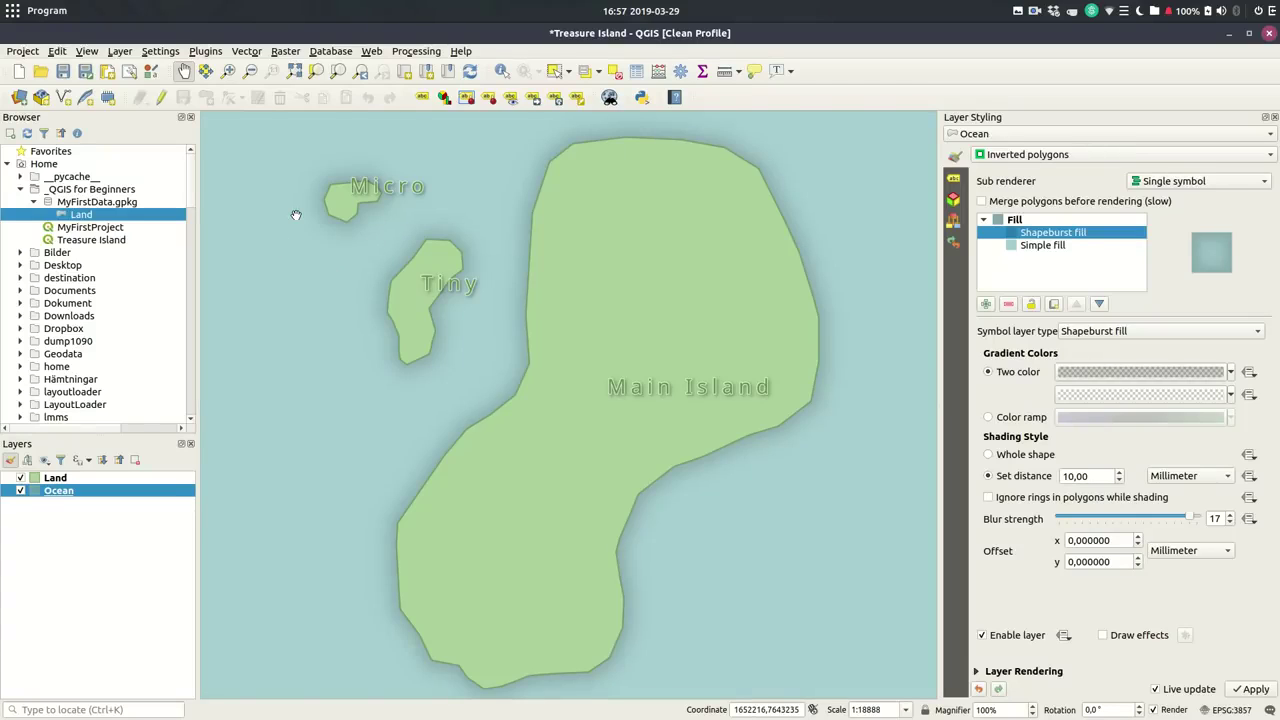
{"action": "left_click", "coordinate": [40, 97]}
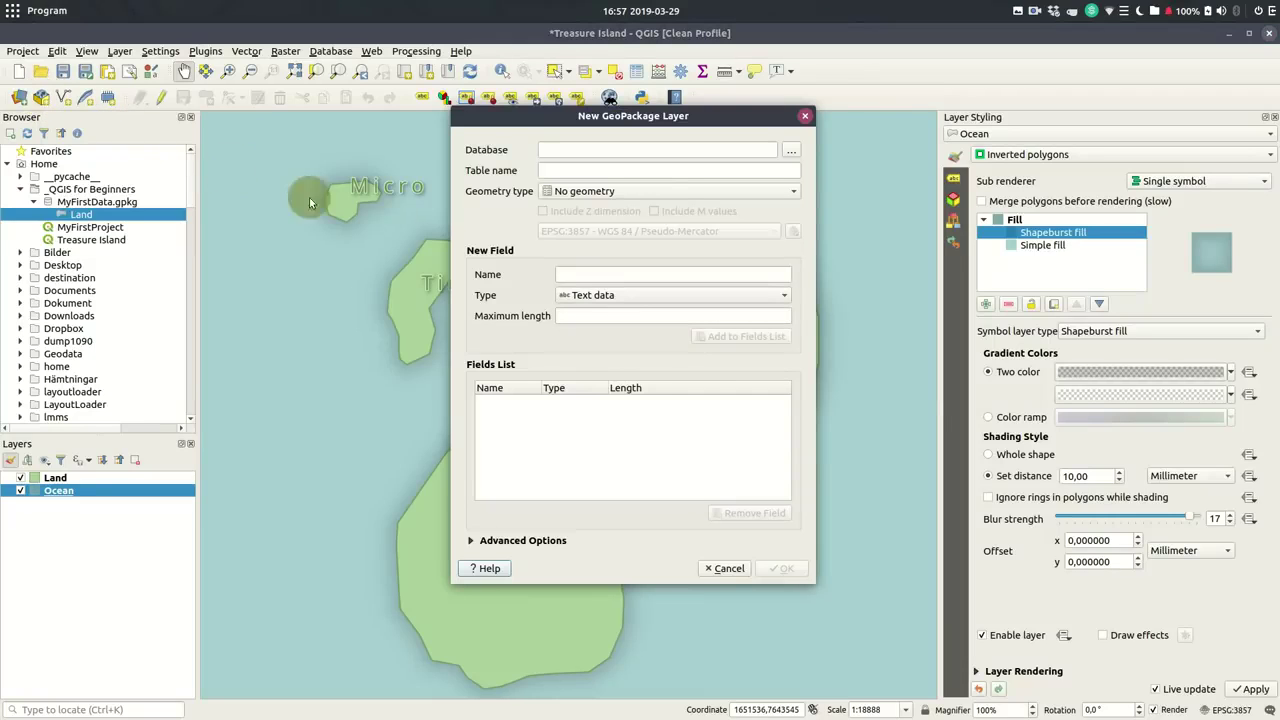
{"action": "left_click", "coordinate": [790, 151]}
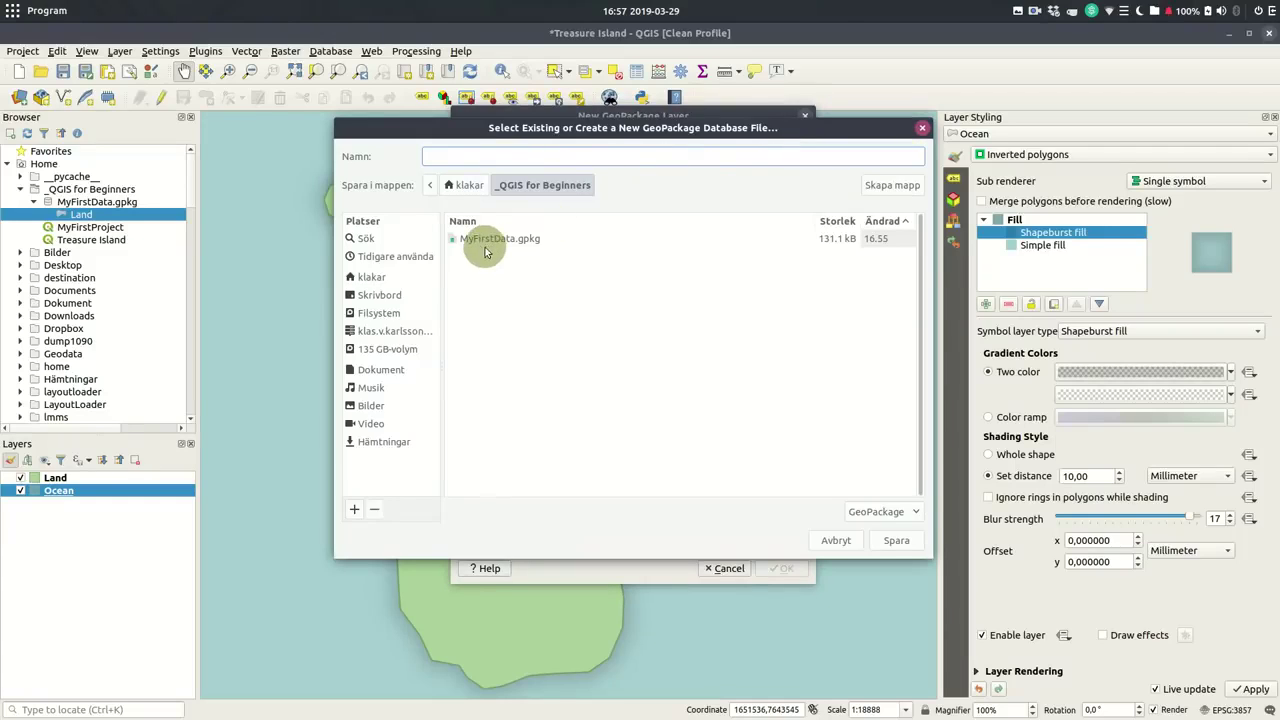
{"action": "left_click", "coordinate": [475, 240]}
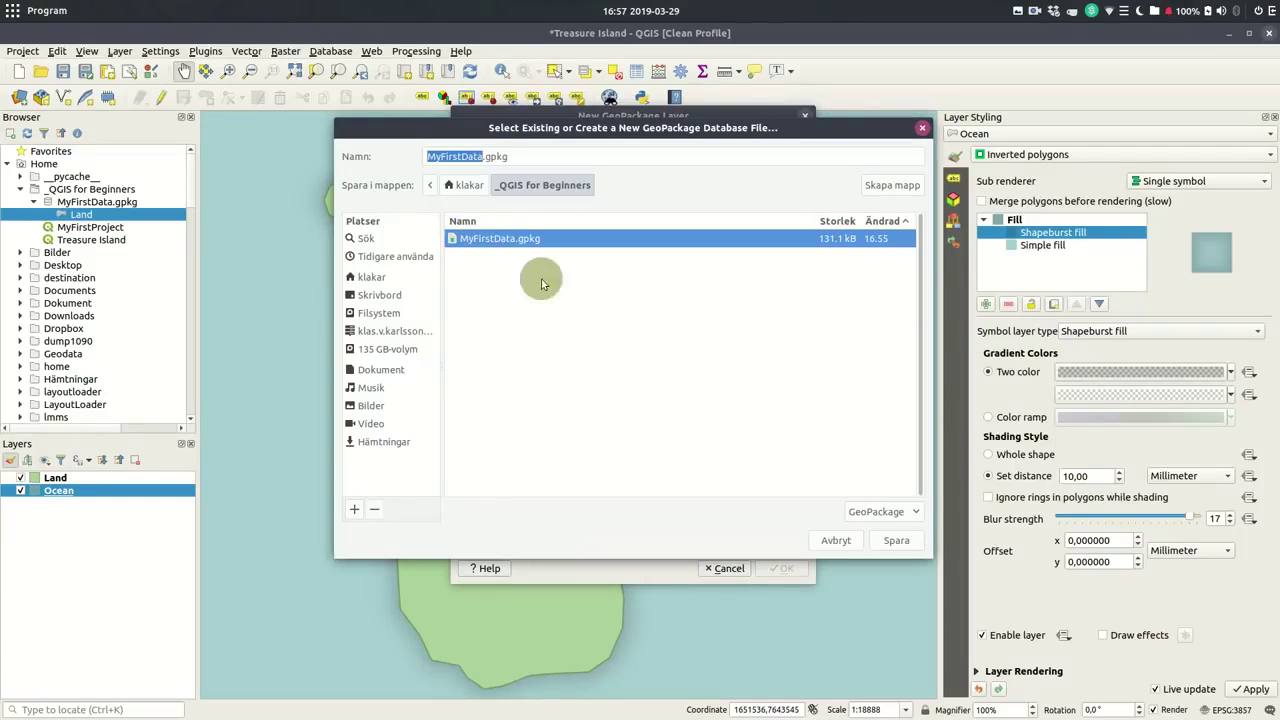
{"action": "left_click", "coordinate": [896, 540]}
{"action": "double_click", "coordinate": [621, 171]}
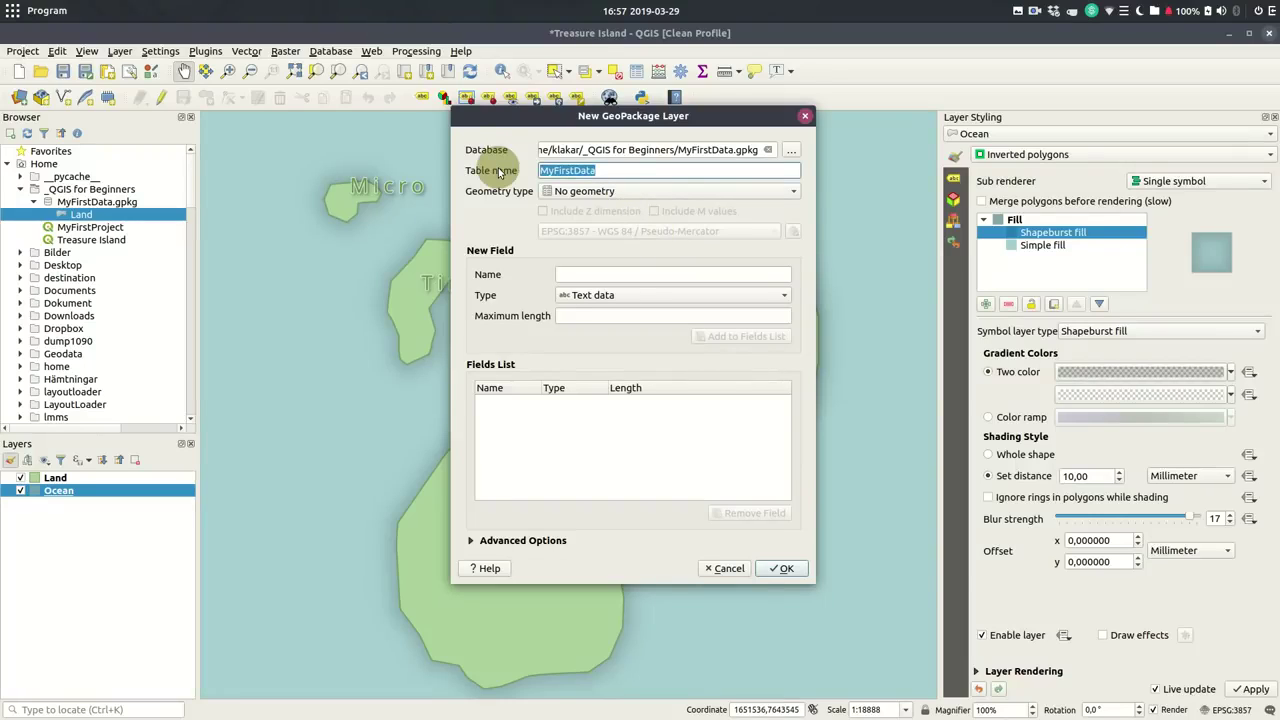
{"action": "type", "text": "Routes"}
{"action": "left_click", "coordinate": [681, 193]}
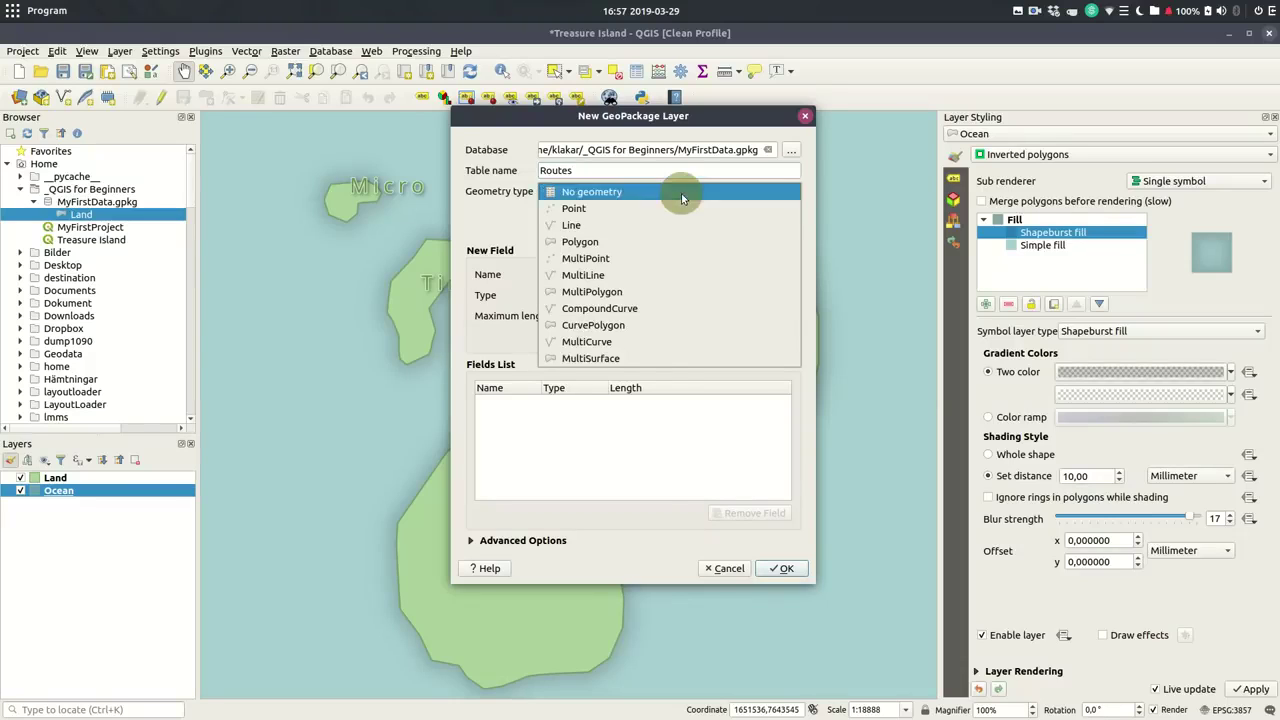
{"action": "left_click", "coordinate": [645, 227]}
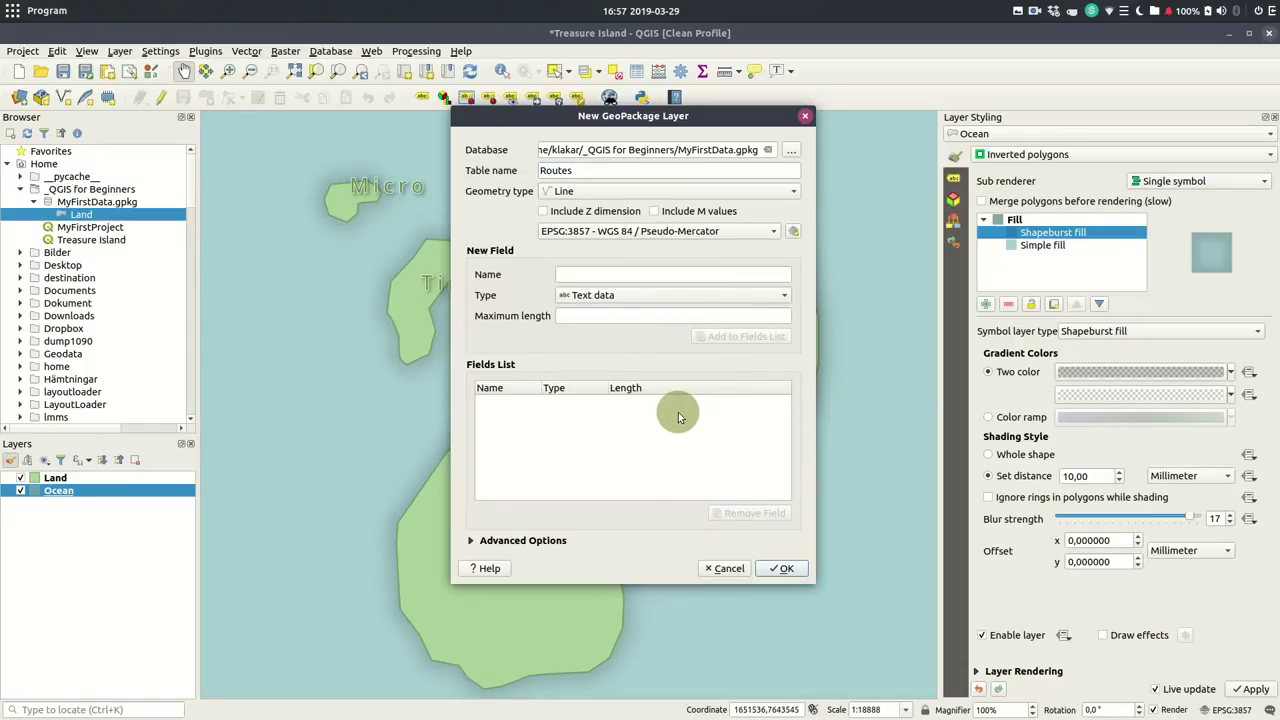
Add text fields Type and Name to the Routes table and create it as a new layer in the existing GeoPackage
{"action": "left_click", "coordinate": [679, 275]}
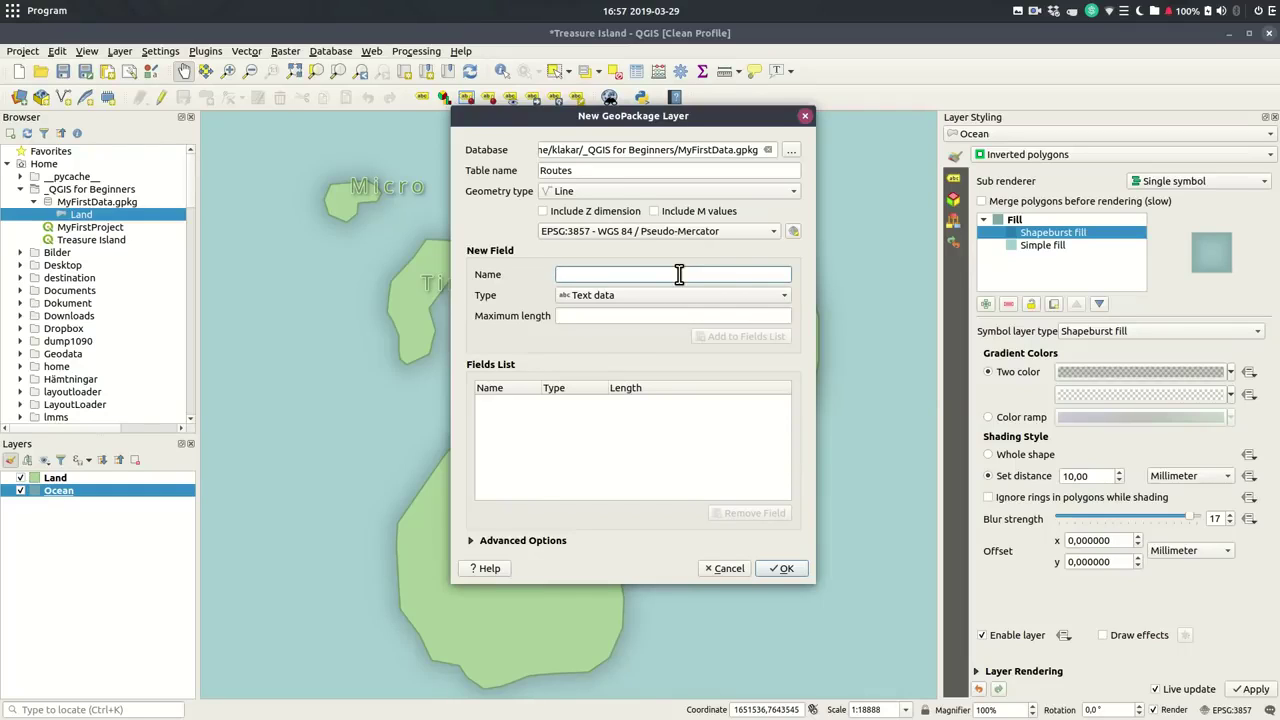
{"action": "type", "text": "Type"}
{"action": "left_click", "coordinate": [728, 337]}
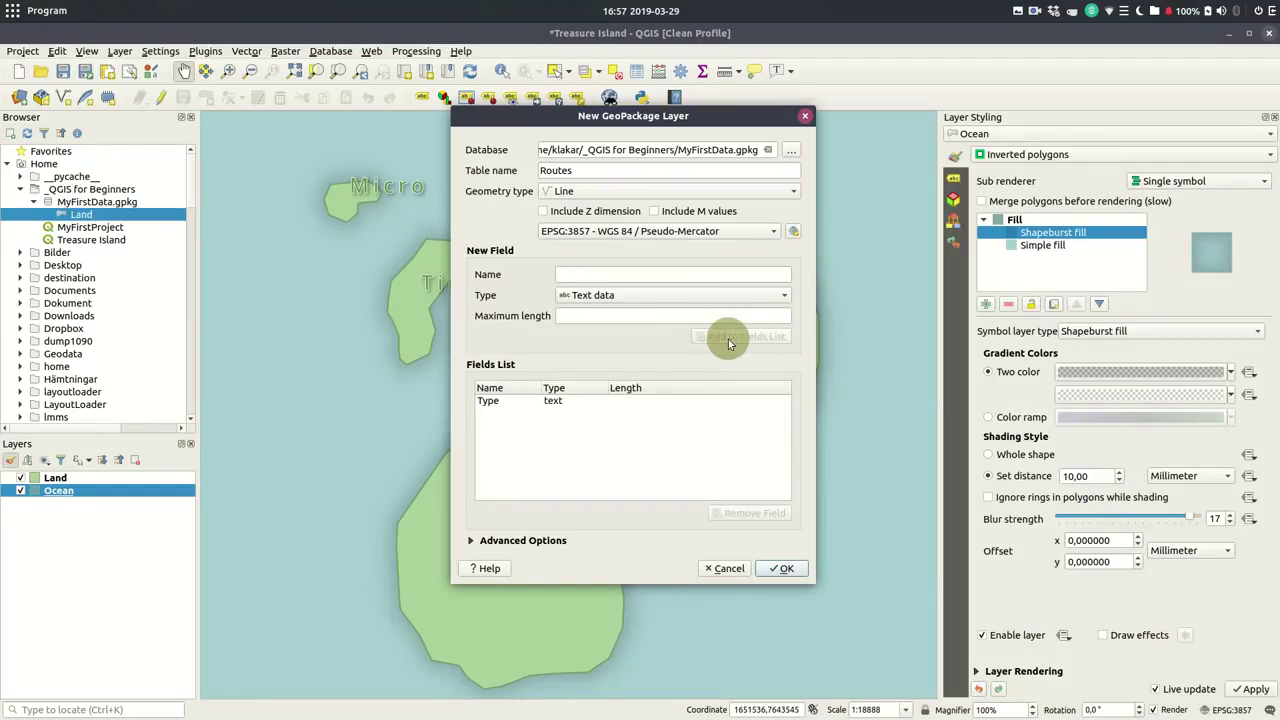
{"action": "left_click", "coordinate": [662, 278]}
{"action": "type", "text": "Name"}
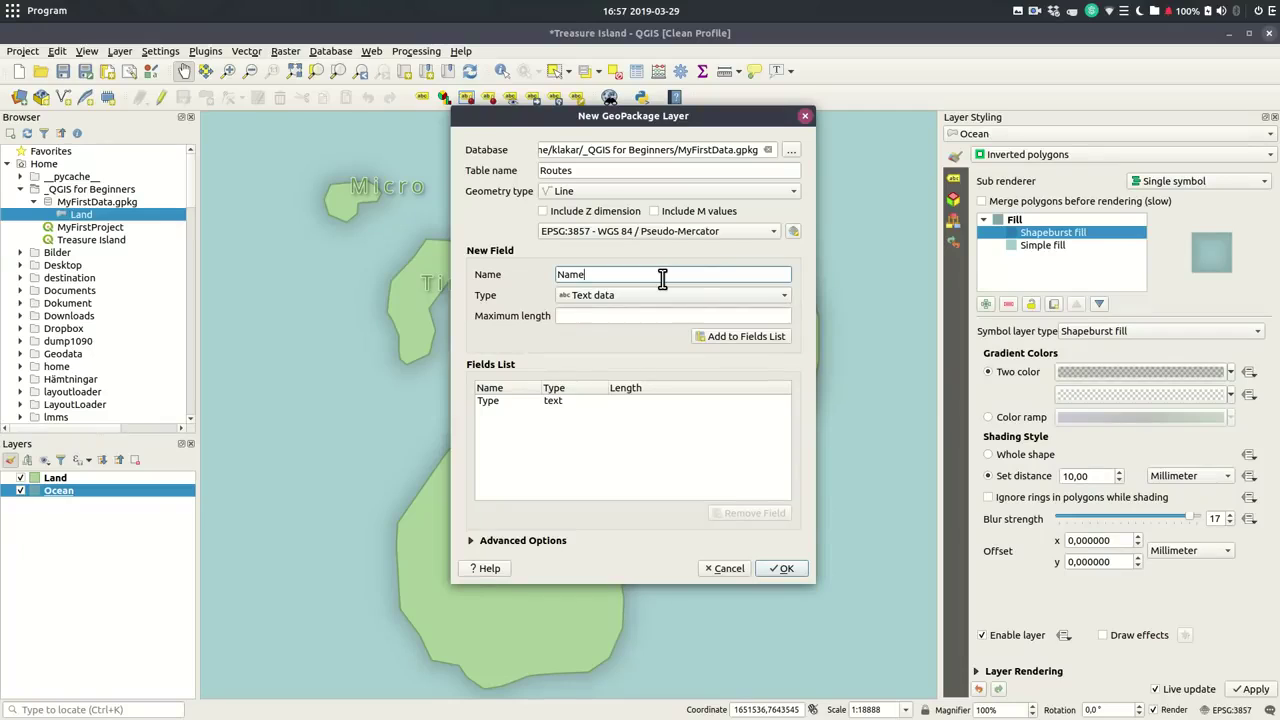
{"action": "left_click", "coordinate": [752, 336]}
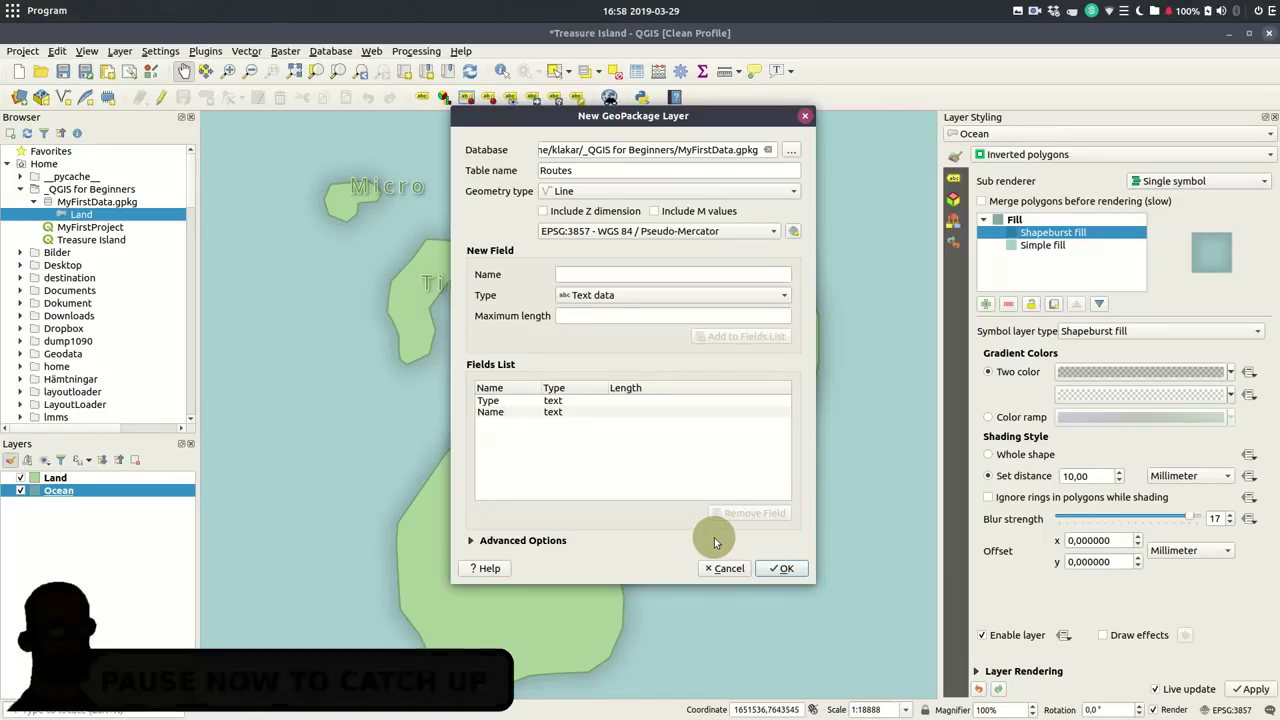
{"action": "left_click", "coordinate": [782, 570]}
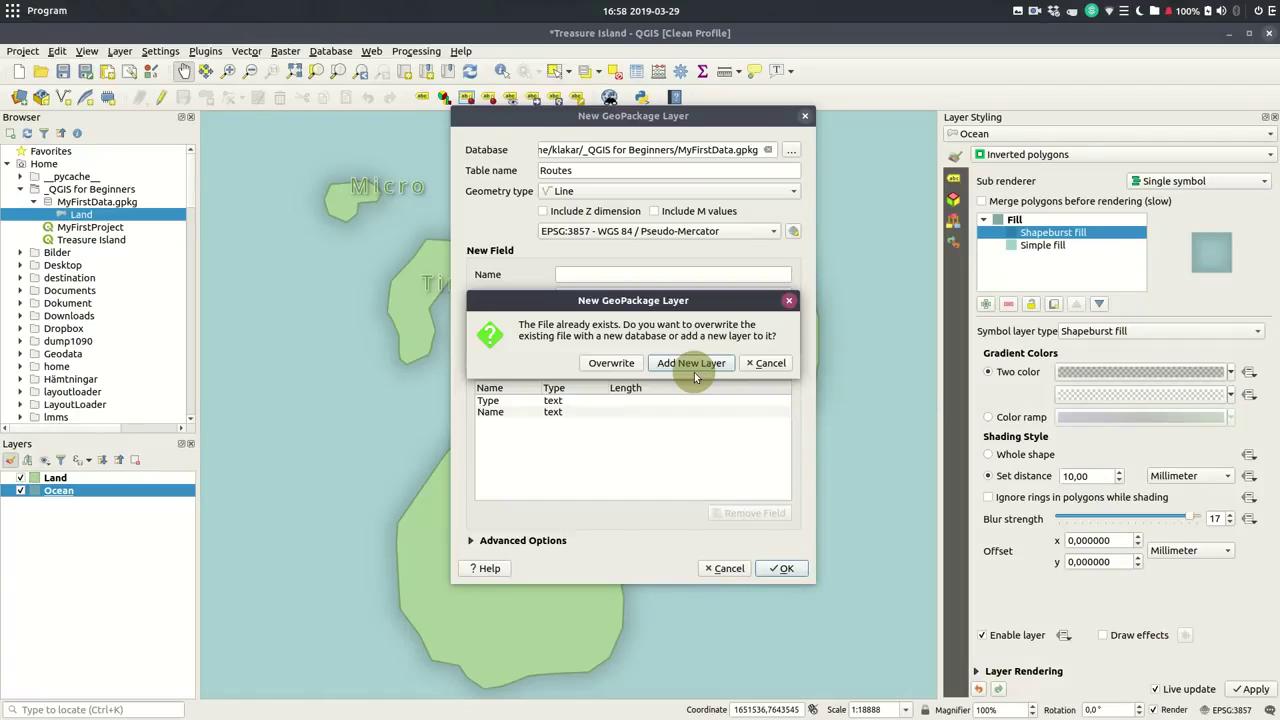
{"action": "left_click", "coordinate": [690, 364]}
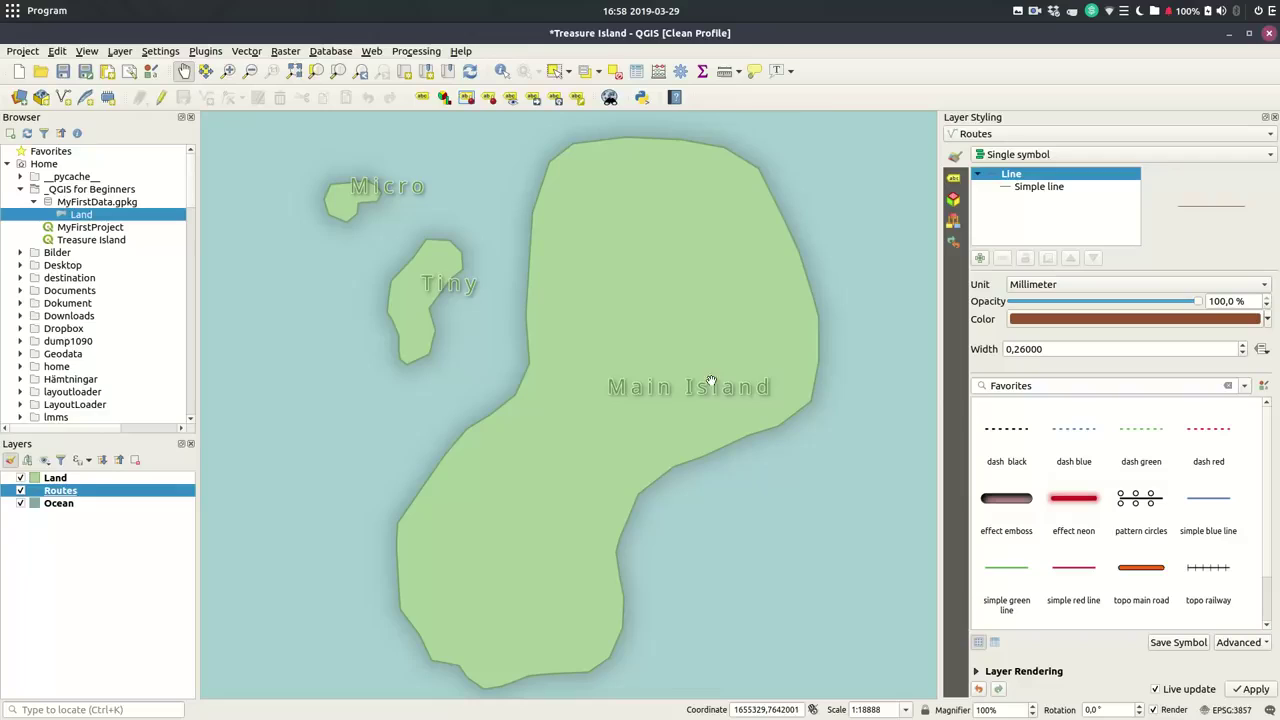
Move the Routes layer above Land in the layer order and make it the active layer
{"action": "left_click", "coordinate": [99, 514]}
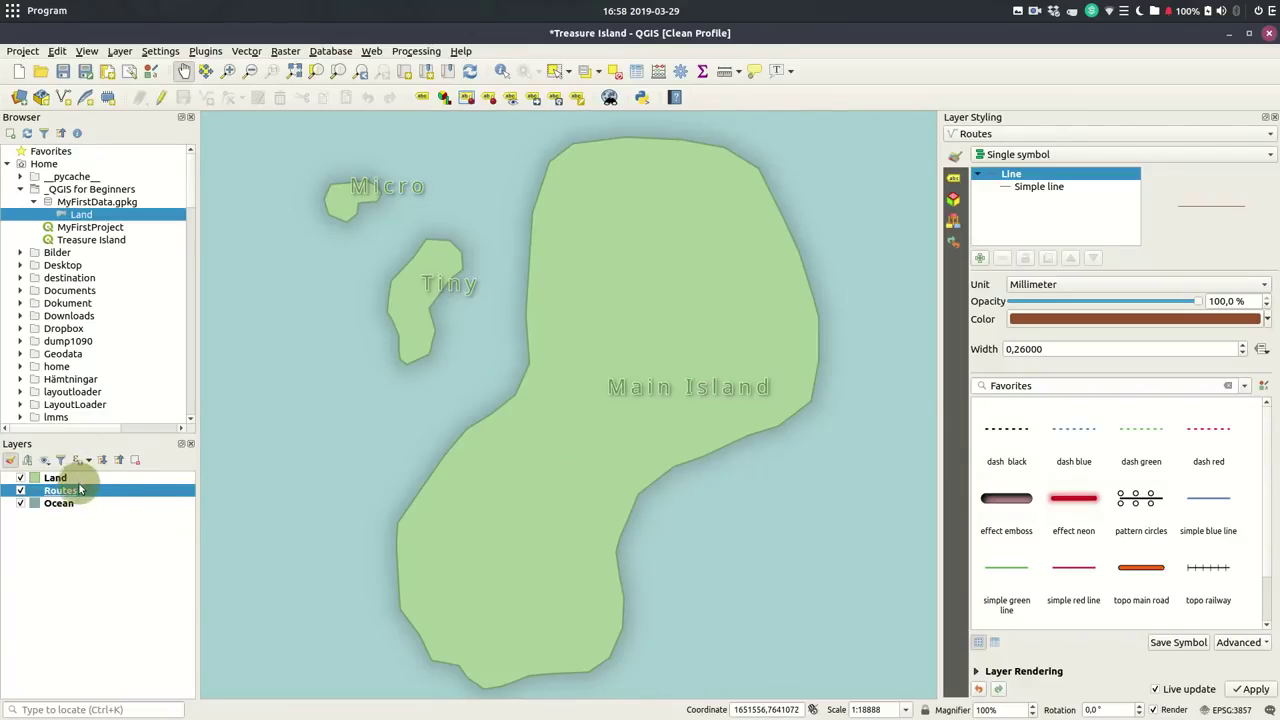
{"action": "left_click_drag", "start_coordinate": [70, 495], "coordinate": [80, 482]}
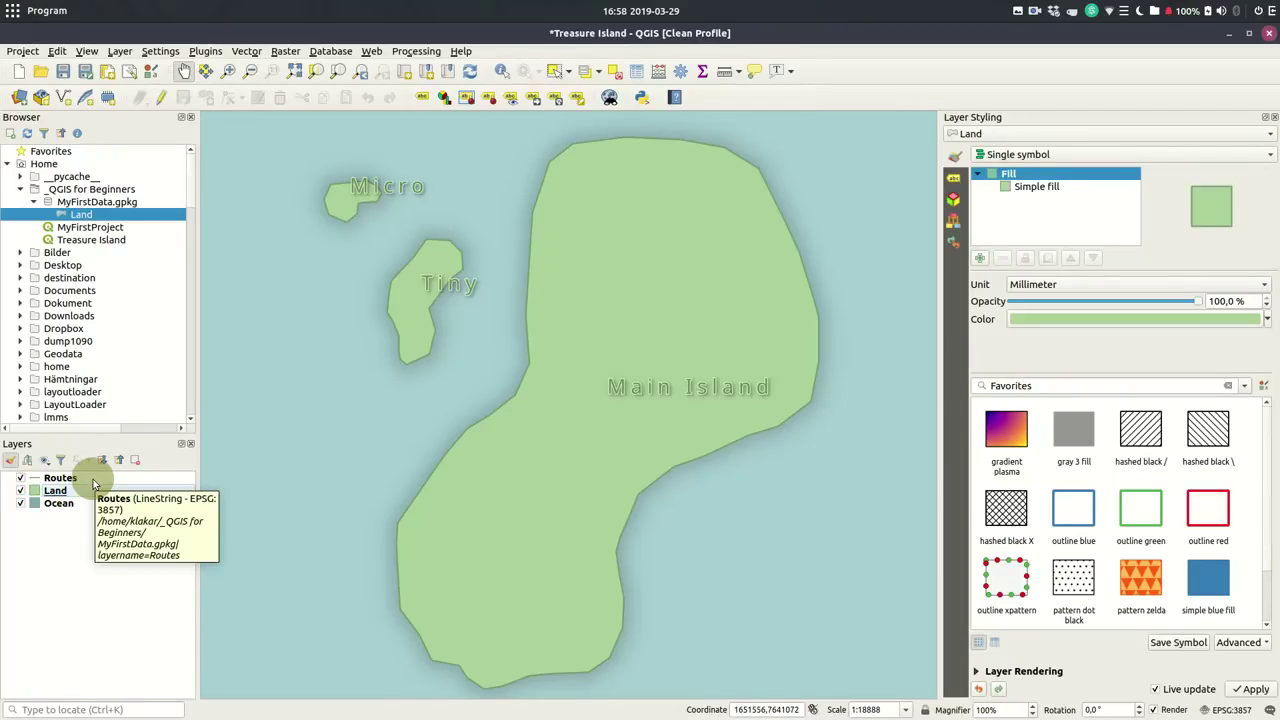
{"action": "left_click", "coordinate": [93, 479]}
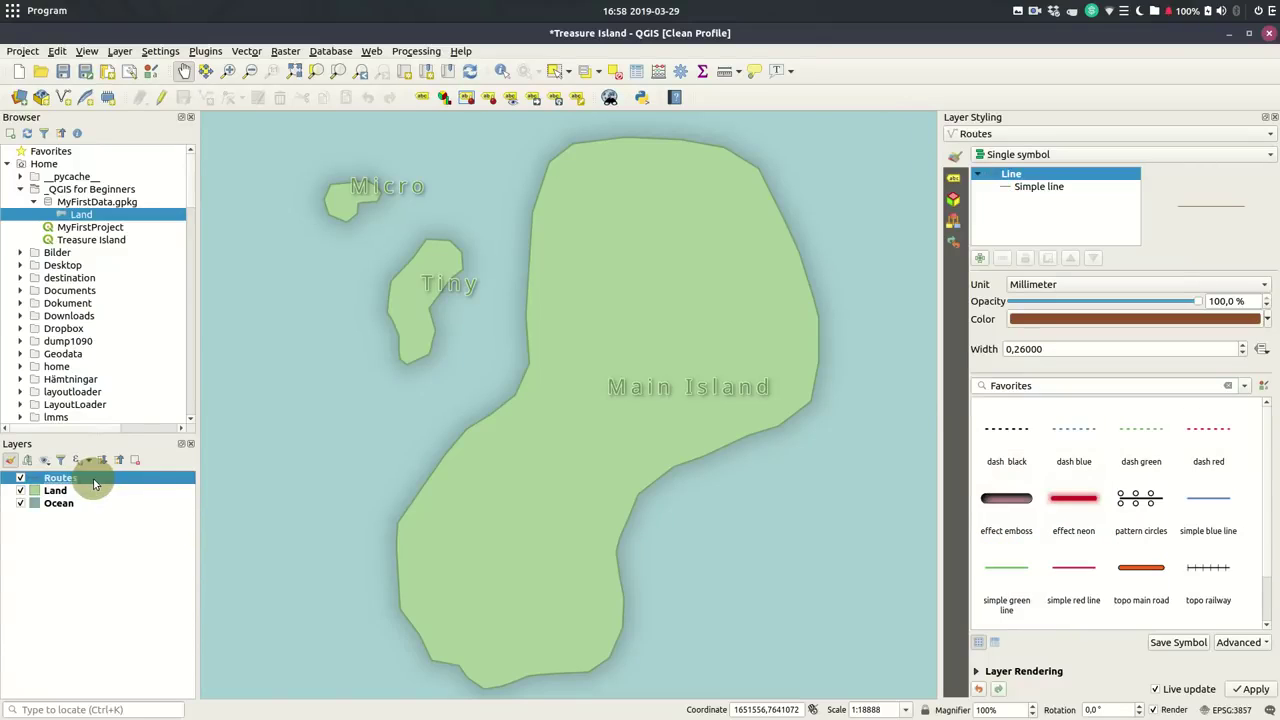
Start editing Routes and digitize a line along Main Island's west side from its northern end to its southern end
{"action": "left_click", "coordinate": [164, 97]}
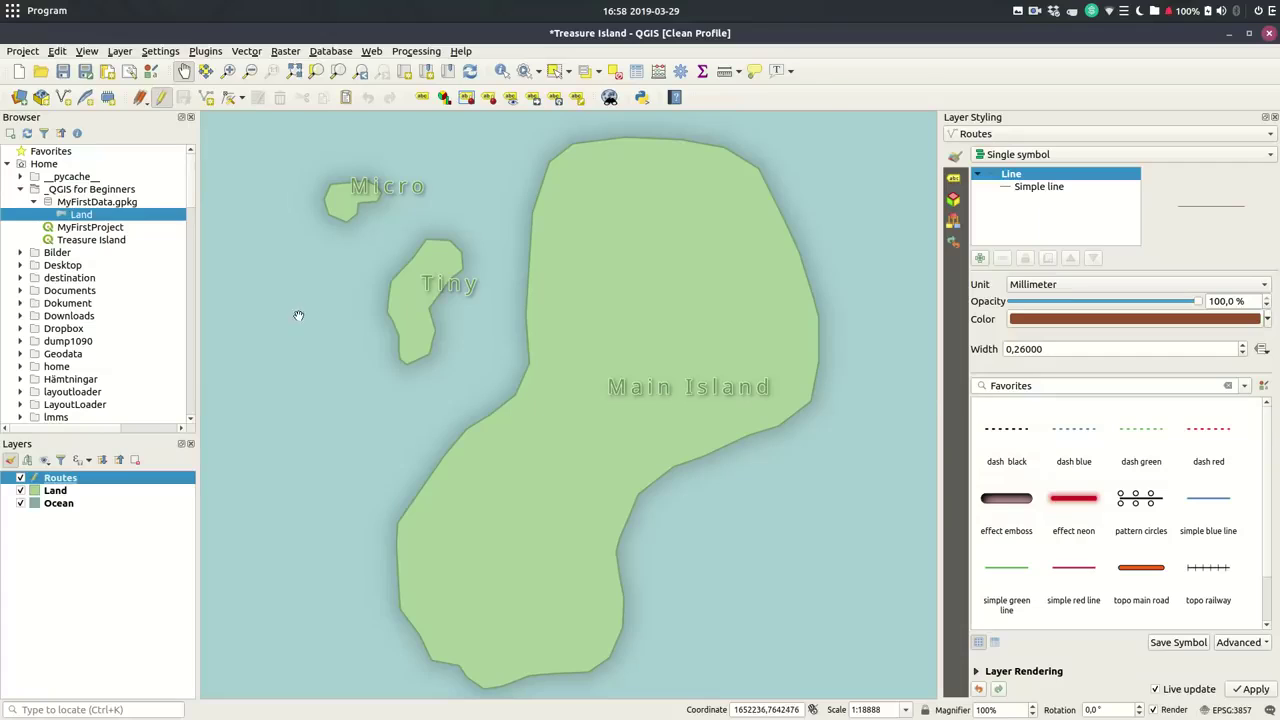
{"action": "left_click", "coordinate": [206, 97]}
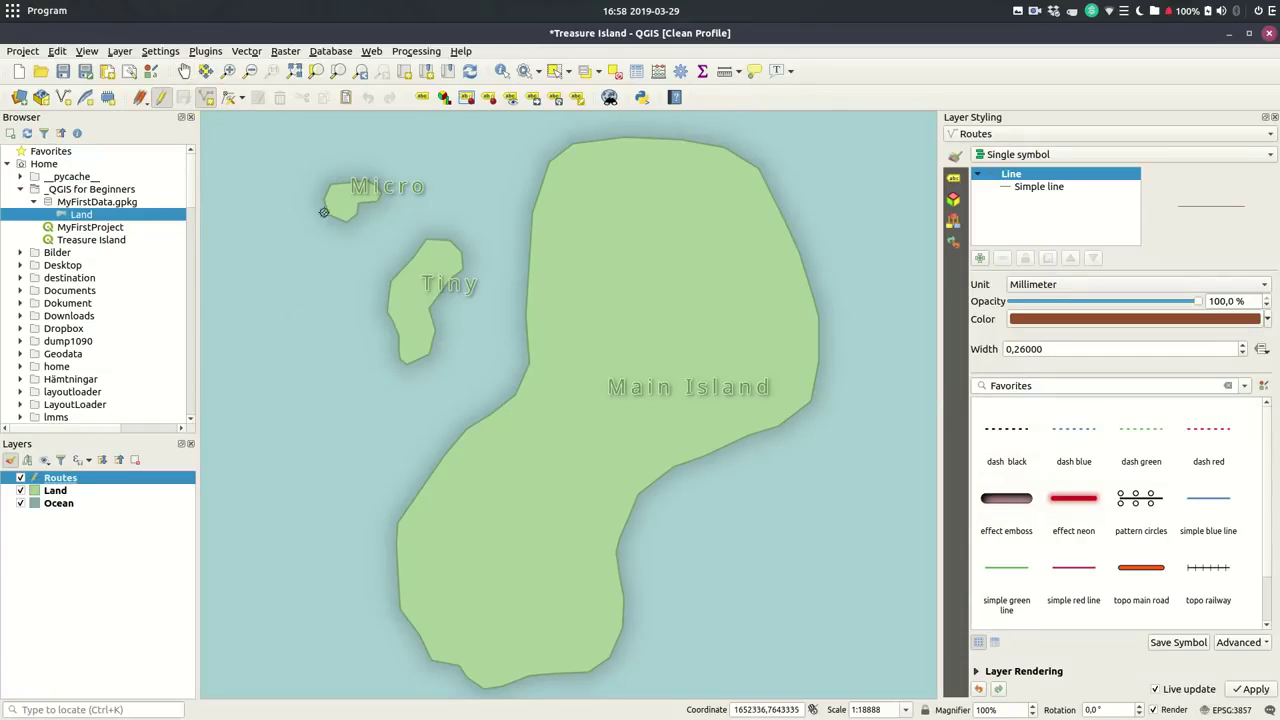
{"action": "left_click", "coordinate": [606, 170]}
{"action": "left_click", "coordinate": [578, 171]}
{"action": "mouse_move", "coordinate": [568, 205]}
{"action": "left_mouse_down"}
{"action": "mouse_move", "coordinate": [574, 251]}
{"action": "mouse_move", "coordinate": [456, 631]}
{"action": "left_mouse_up"}
{"action": "right_click", "coordinate": [456, 631]}
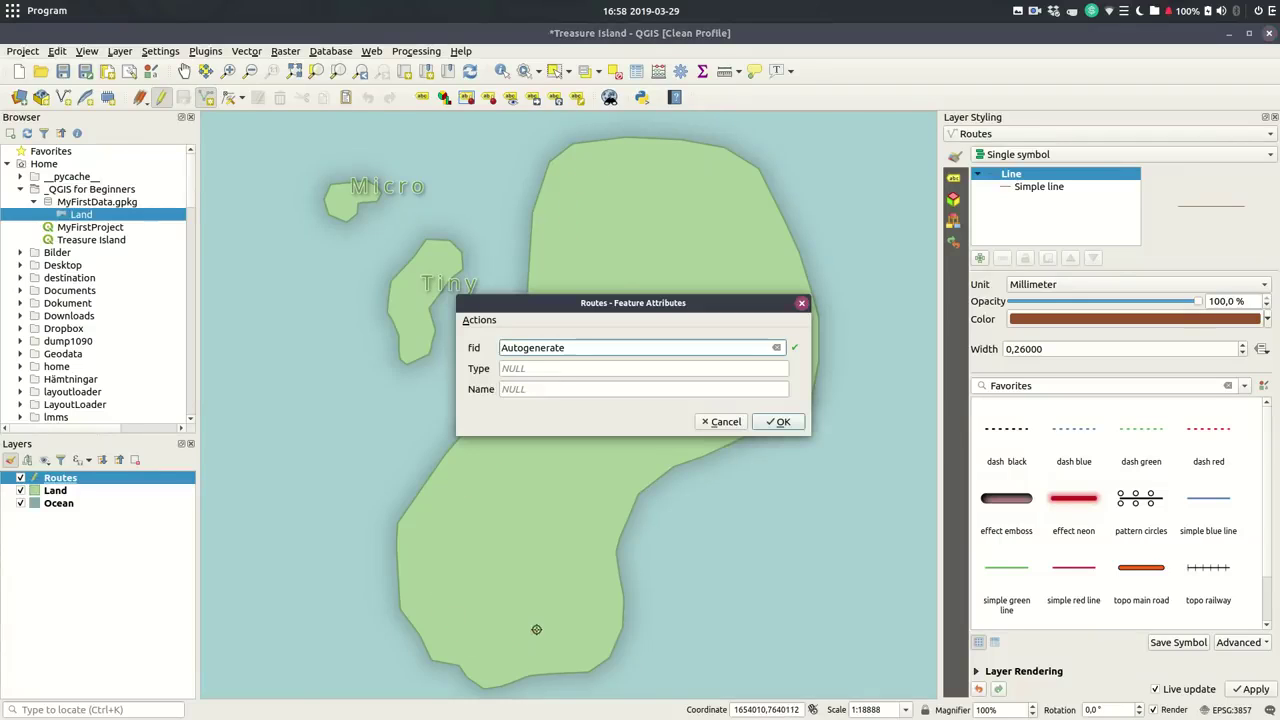
Give the new route the type Trail and the name Main Highway
{"action": "key", "text": "Tab"}
{"action": "type", "text": "Trail"}
{"action": "key", "text": "Tab"}
{"action": "type", "text": "Main Highway"}
{"action": "left_click", "coordinate": [777, 421]}
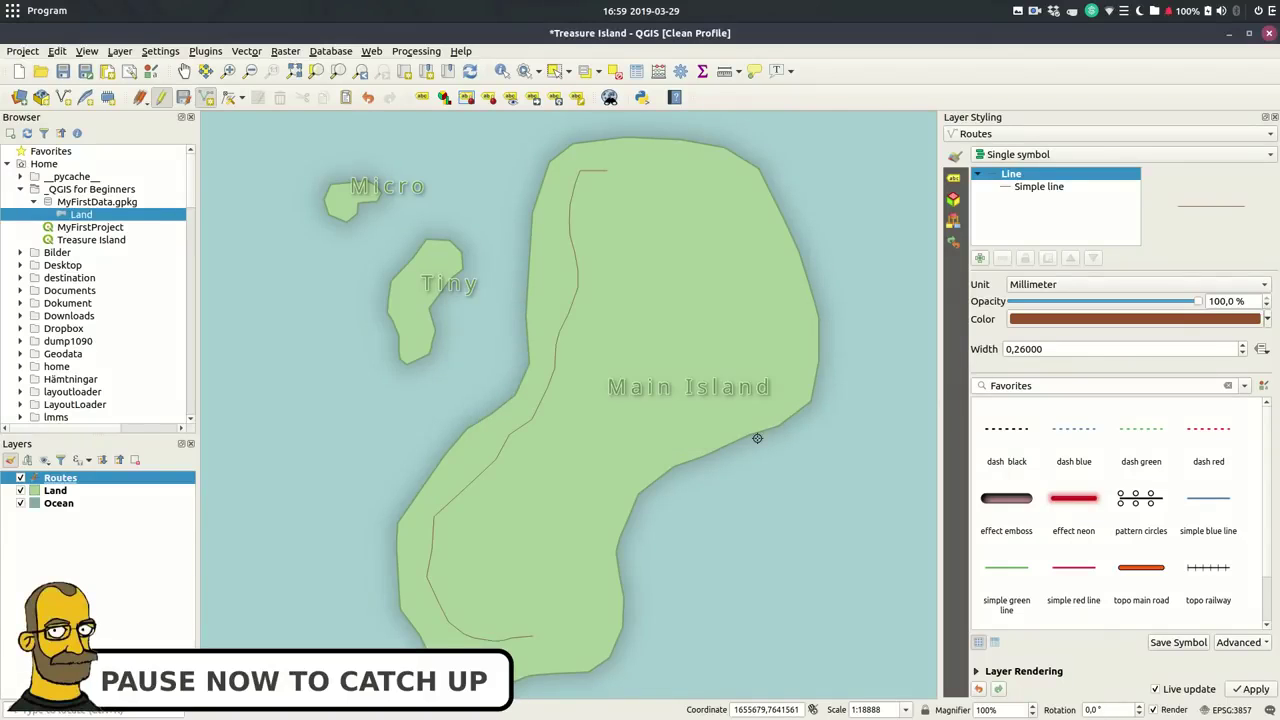
Increase the Routes line width to 0.86 mm
{"action": "scroll", "coordinate": [1068, 348], "scroll_direction": "up", "scroll_amount": 1}
{"action": "scroll", "coordinate": [1068, 348], "scroll_direction": "up", "scroll_amount": 2}
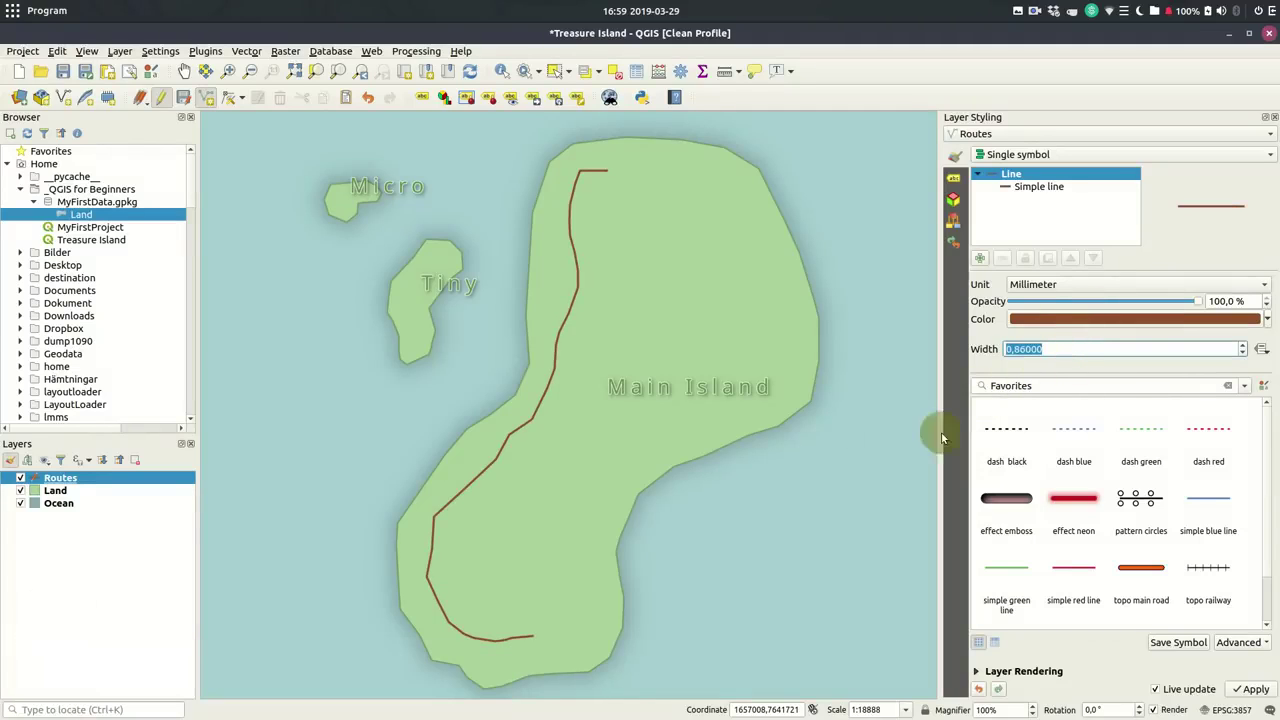
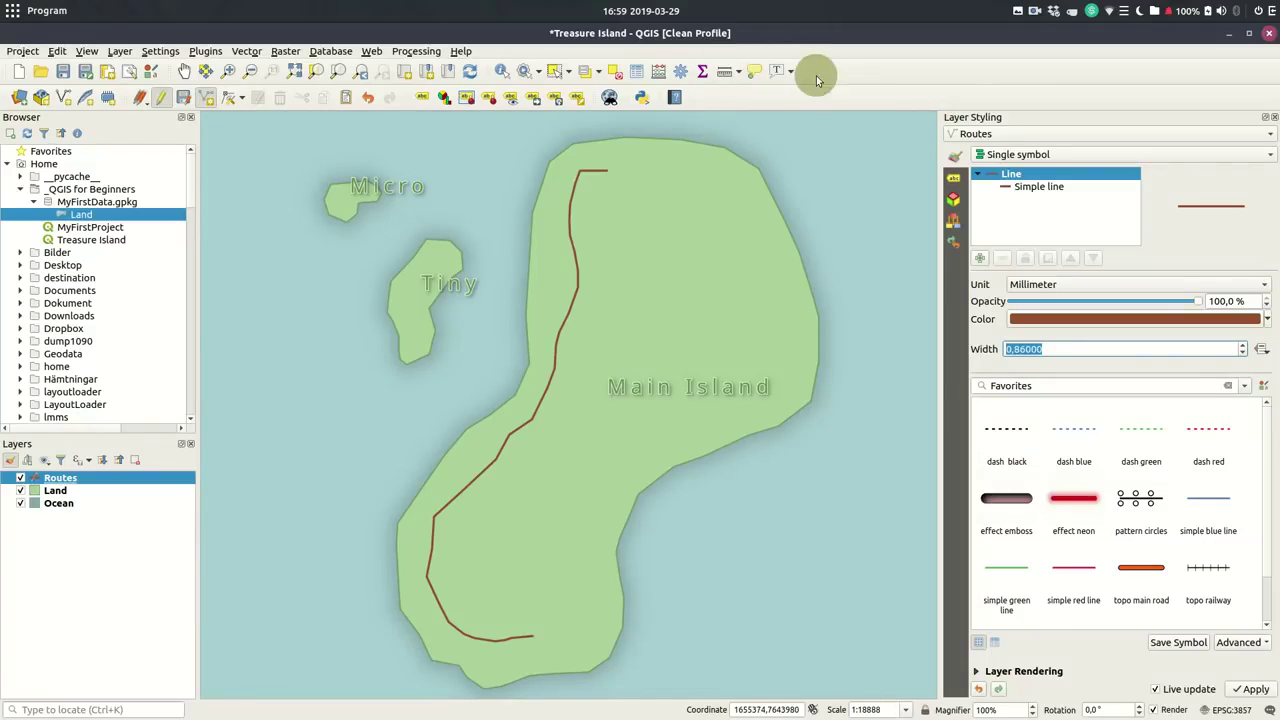
Show the Snapping Toolbar and enable snapping
{"action": "right_click", "coordinate": [841, 73]}
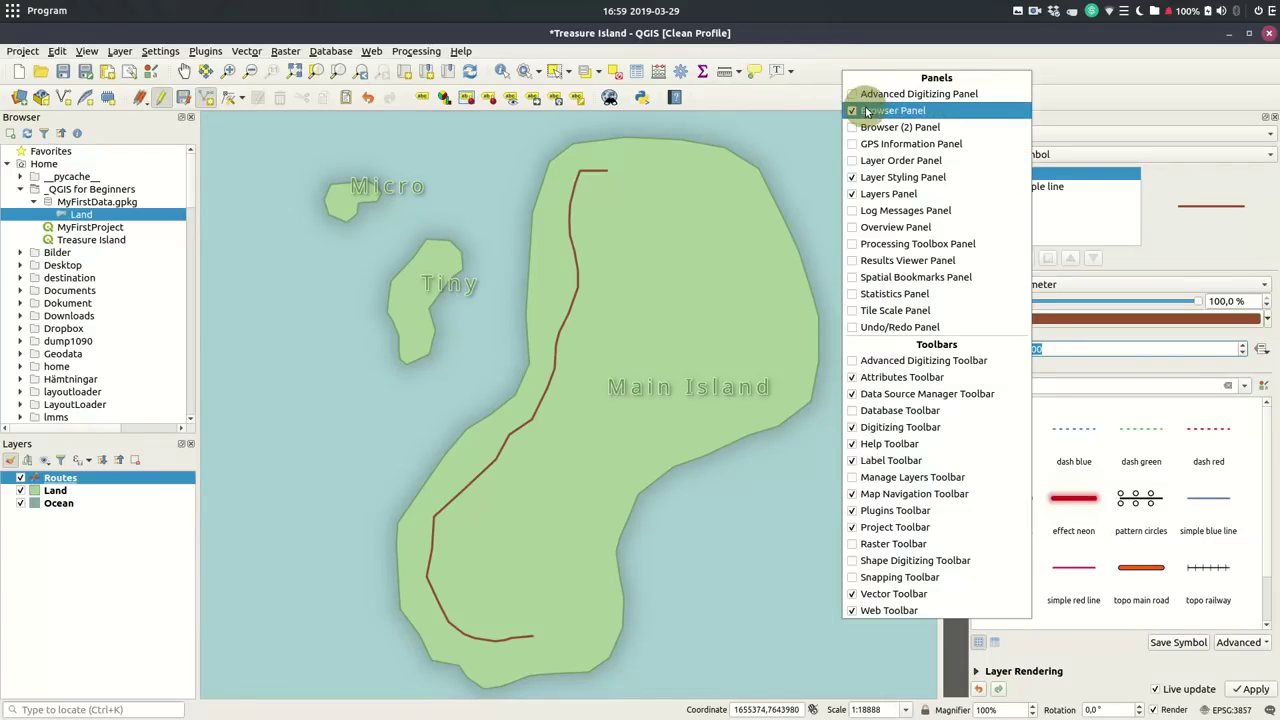
{"action": "left_click", "coordinate": [850, 578]}
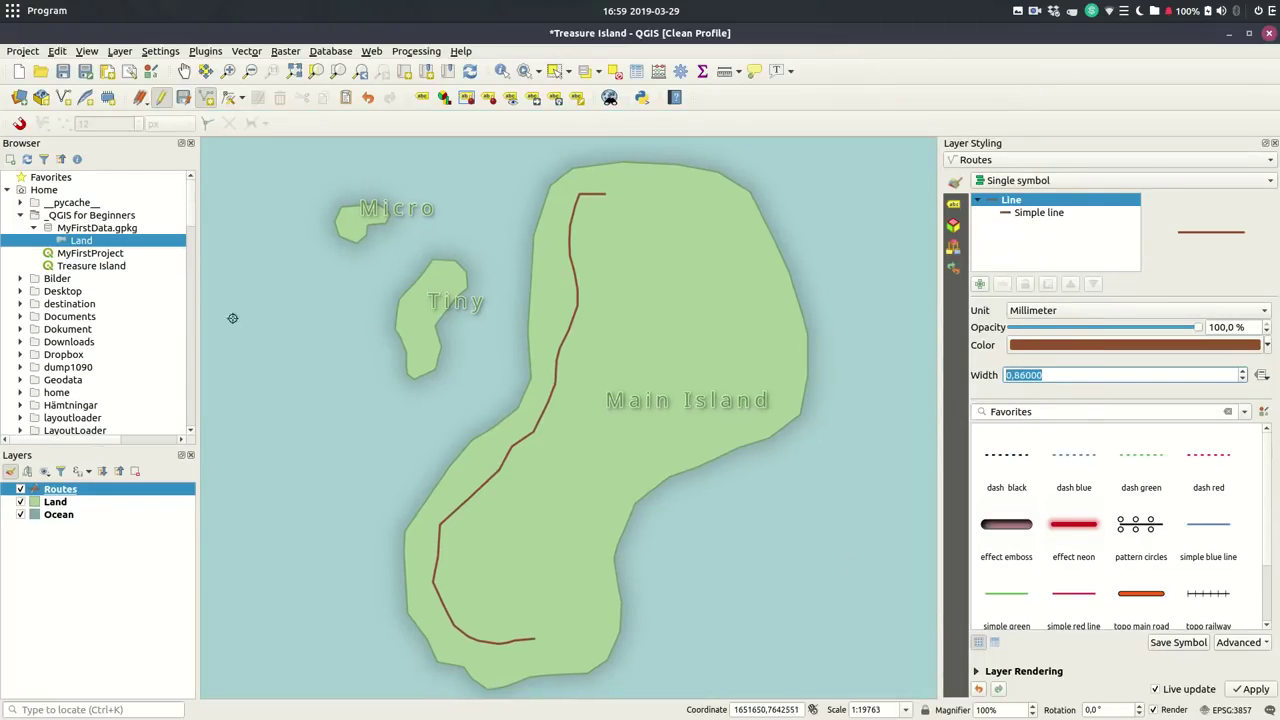
{"action": "left_click", "coordinate": [20, 123]}
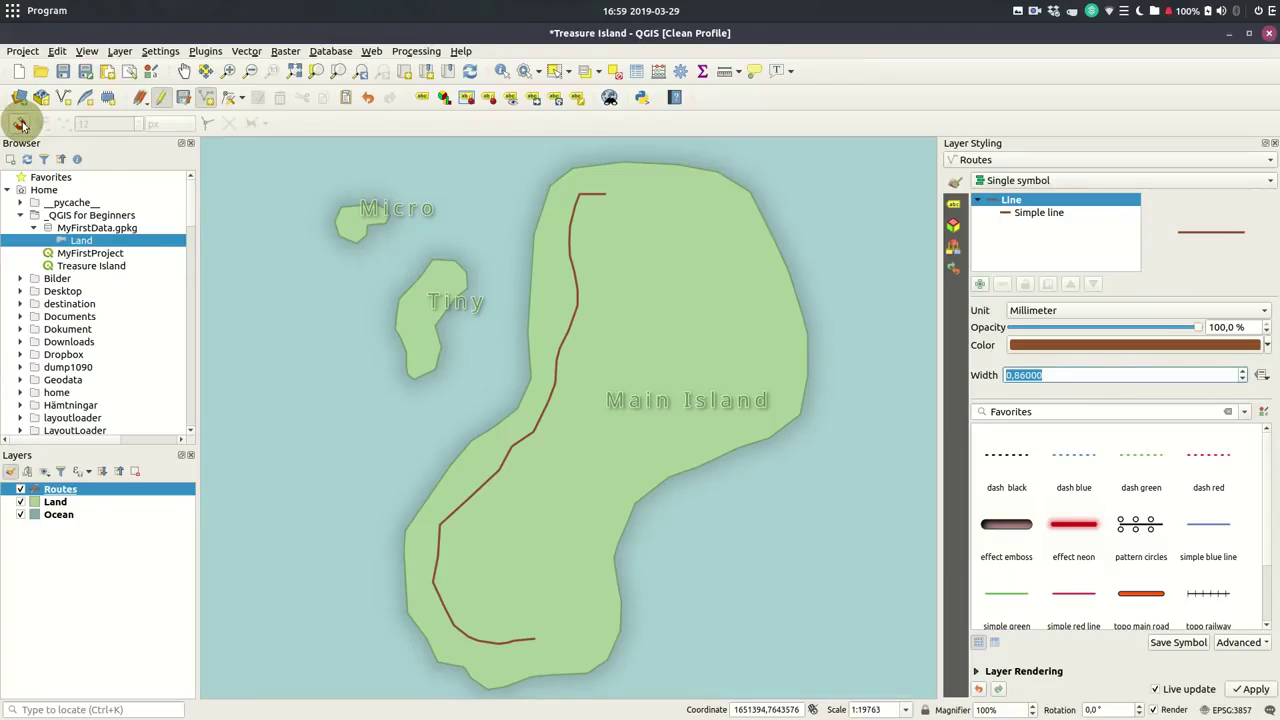
{"action": "left_click", "coordinate": [20, 123]}
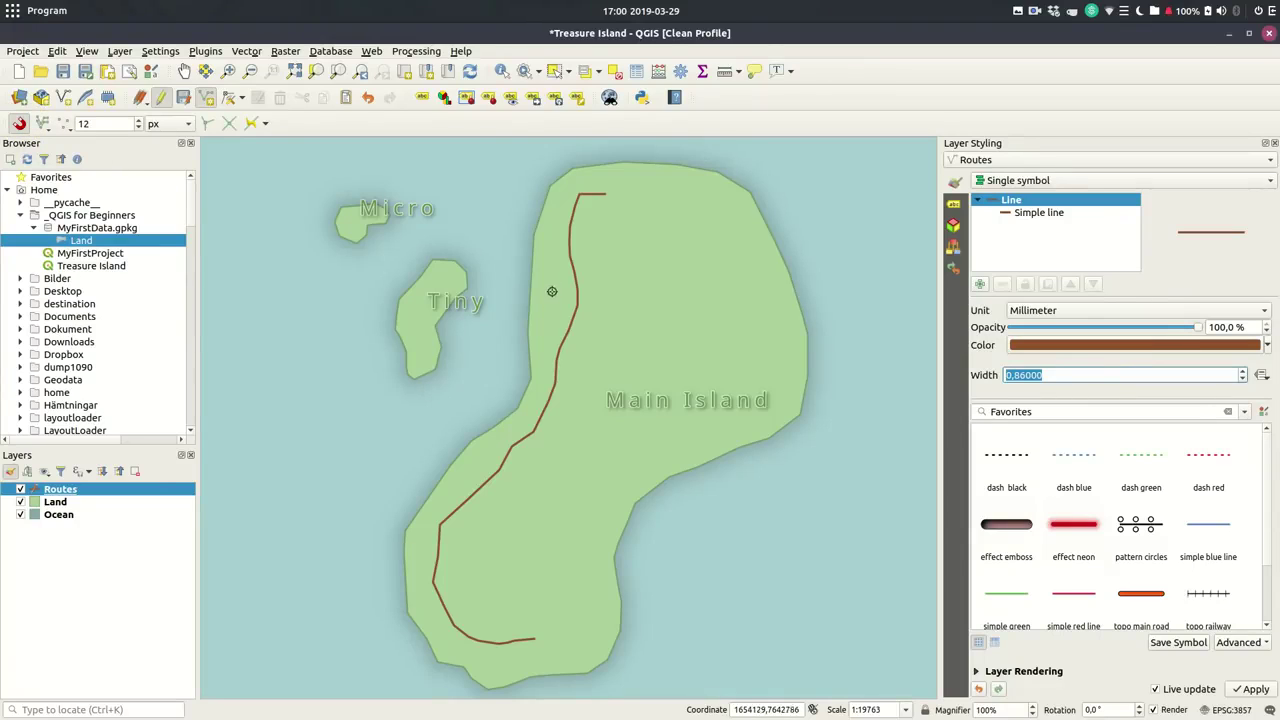
Digitize a winding route of type Path from the trail's northern end around the island's east side, snapping back onto the trail midway
{"action": "left_click", "coordinate": [602, 195]}
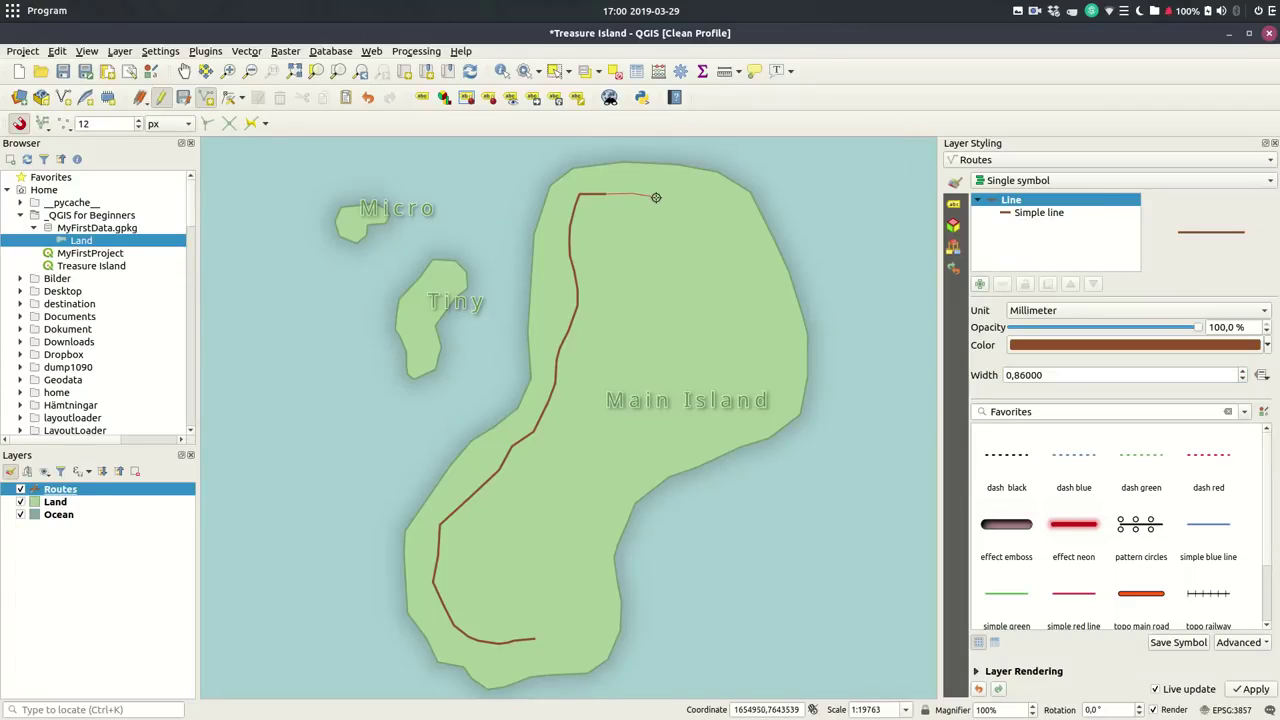
{"action": "left_click", "coordinate": [684, 232]}
{"action": "mouse_move", "coordinate": [752, 311]}
{"action": "left_mouse_down"}
{"action": "mouse_move", "coordinate": [720, 371]}
{"action": "mouse_move", "coordinate": [636, 430]}
{"action": "left_mouse_up"}
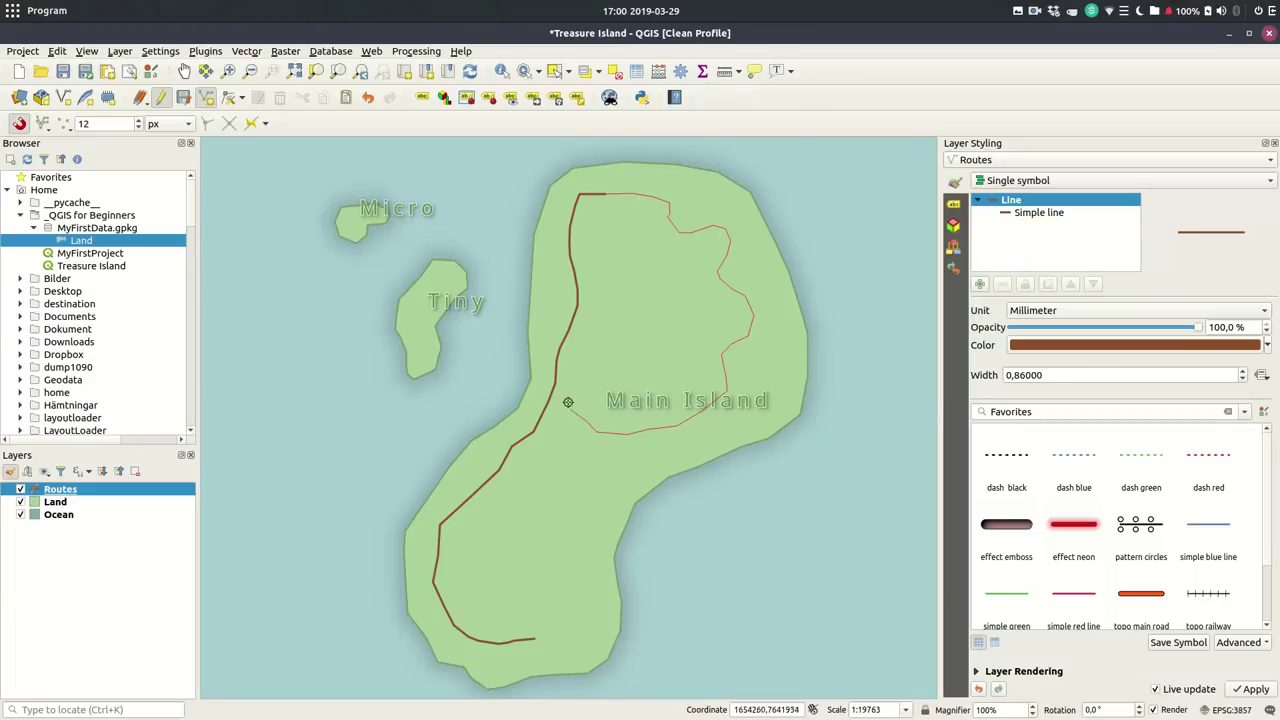
{"action": "right_click", "coordinate": [557, 382]}
{"action": "left_click", "coordinate": [492, 368]}
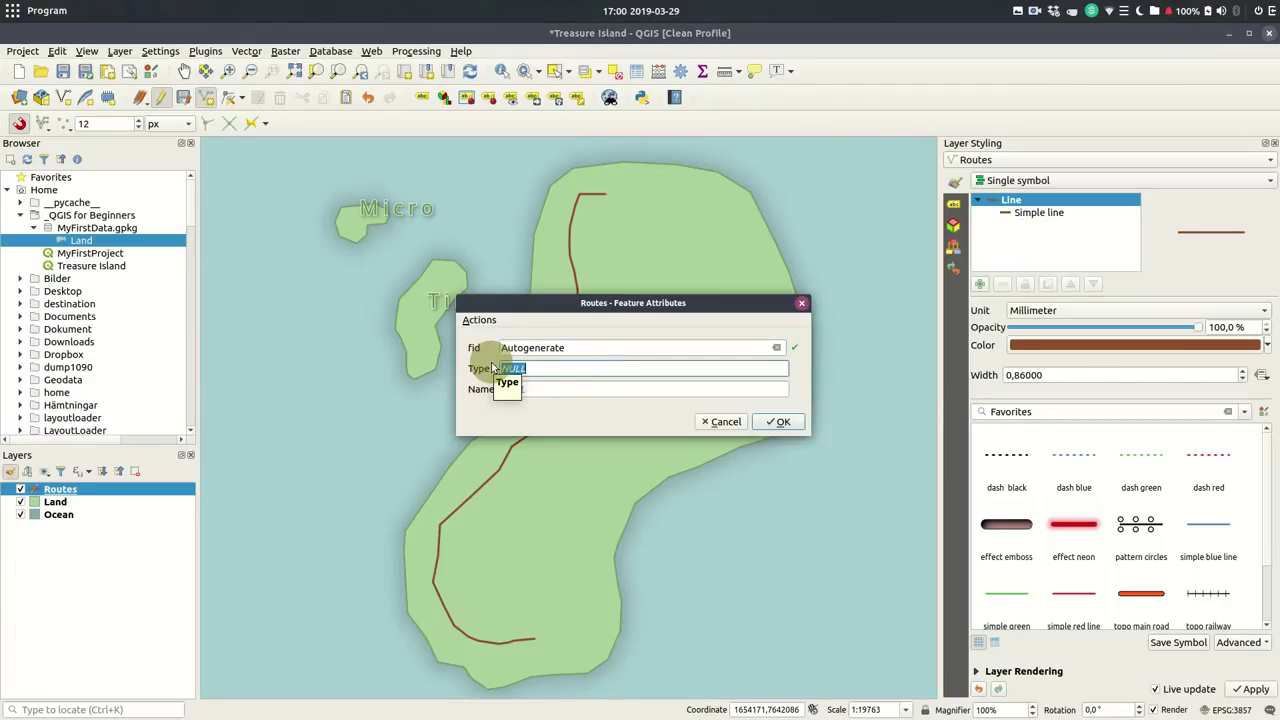
{"action": "type", "text": "Path"}
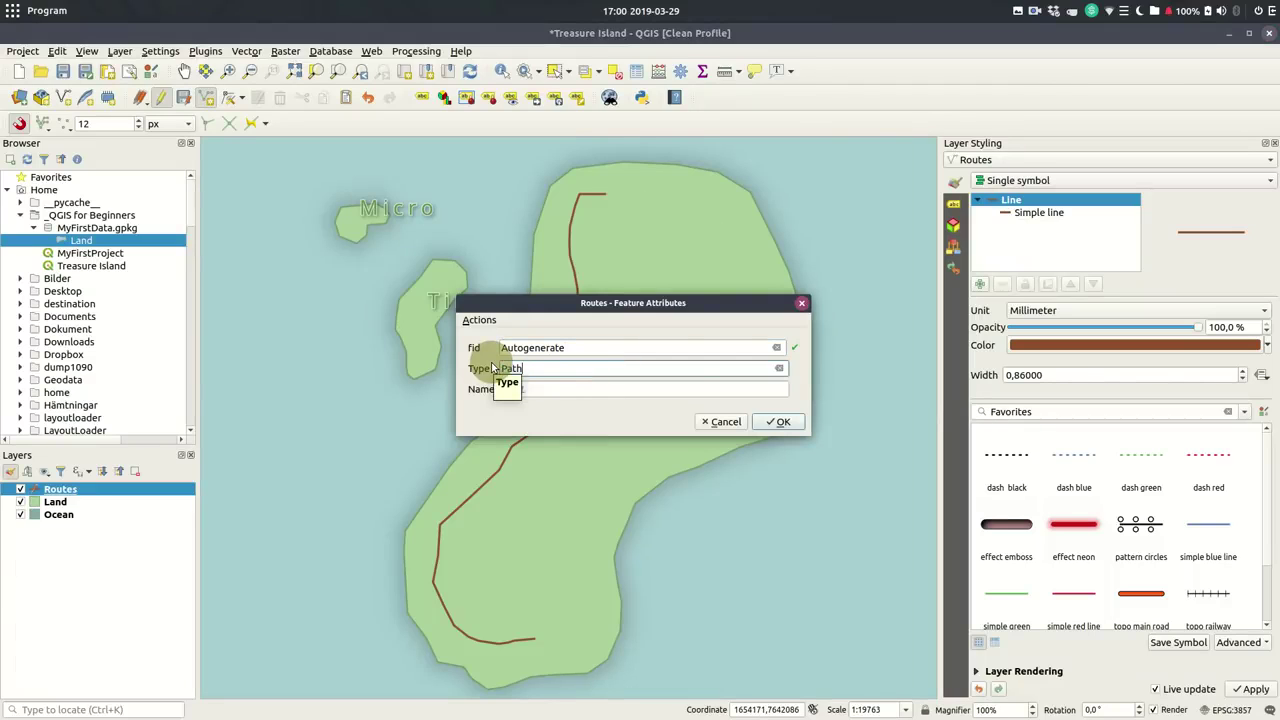
{"action": "left_click", "coordinate": [778, 421]}
Digitize another route of type Path from the southern bend of the first path down to the trail's southern end
{"action": "left_click", "coordinate": [625, 435]}
{"action": "left_click", "coordinate": [574, 466]}
{"action": "left_click", "coordinate": [571, 498]}
{"action": "left_click", "coordinate": [592, 538]}
{"action": "left_click", "coordinate": [590, 578]}
{"action": "left_click", "coordinate": [545, 590]}
{"action": "left_click", "coordinate": [544, 628]}
{"action": "right_click", "coordinate": [534, 637]}
{"action": "key", "text": "Tab"}
{"action": "type", "text": "Path"}
{"action": "left_click", "coordinate": [779, 421]}
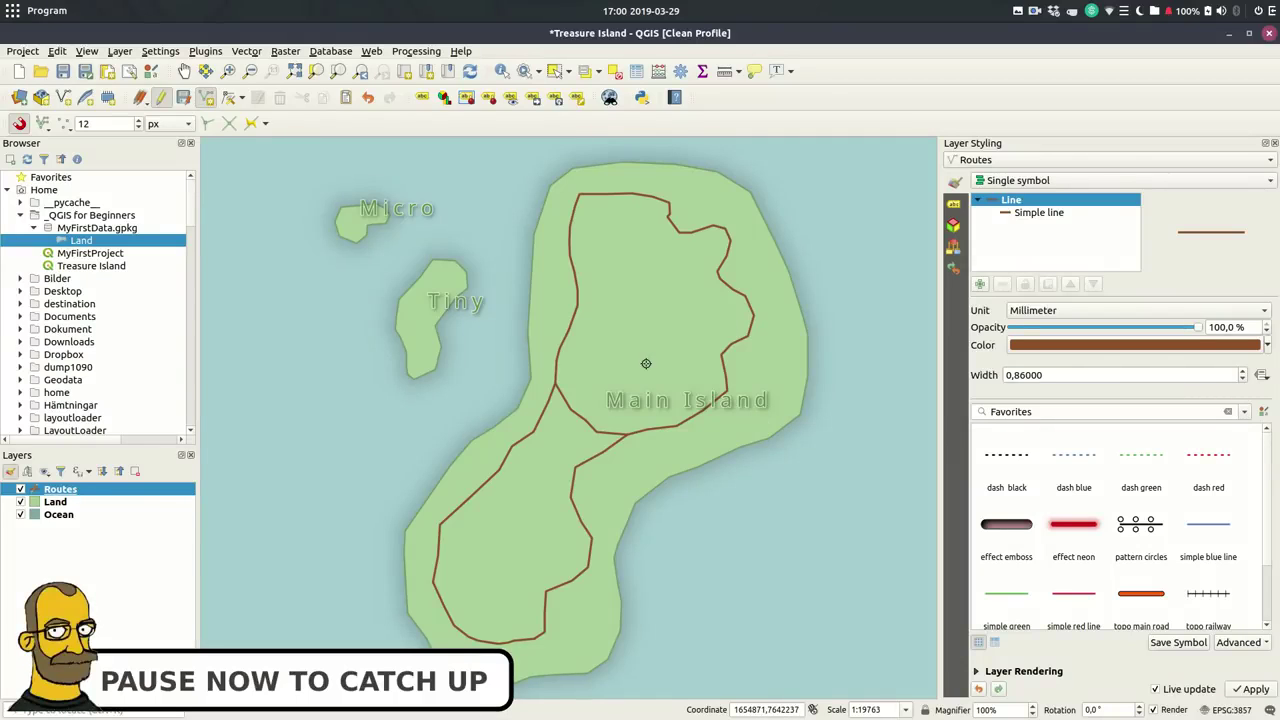
Save the edits to the Routes layer and end editing
{"action": "left_click", "coordinate": [183, 97]}
{"action": "left_click", "coordinate": [161, 101]}
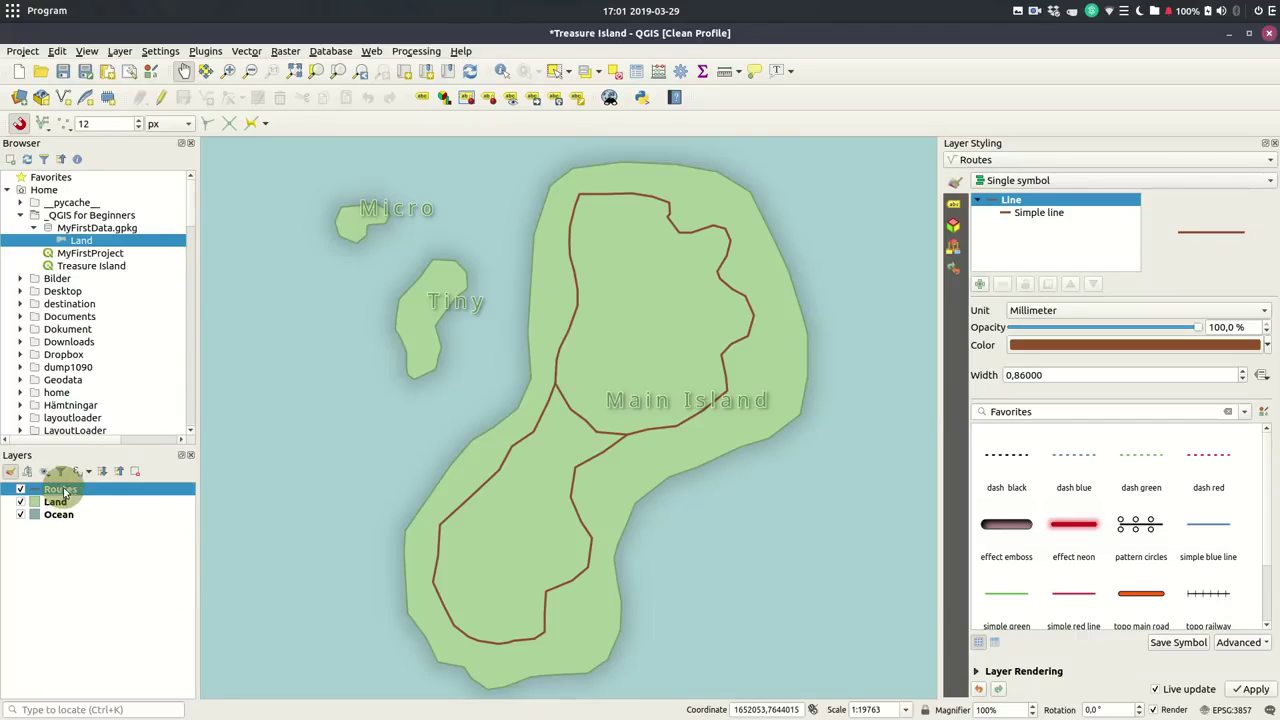
Style the Routes layer as Categorized by the Type column and classify its values
{"action": "left_click", "coordinate": [1045, 213]}
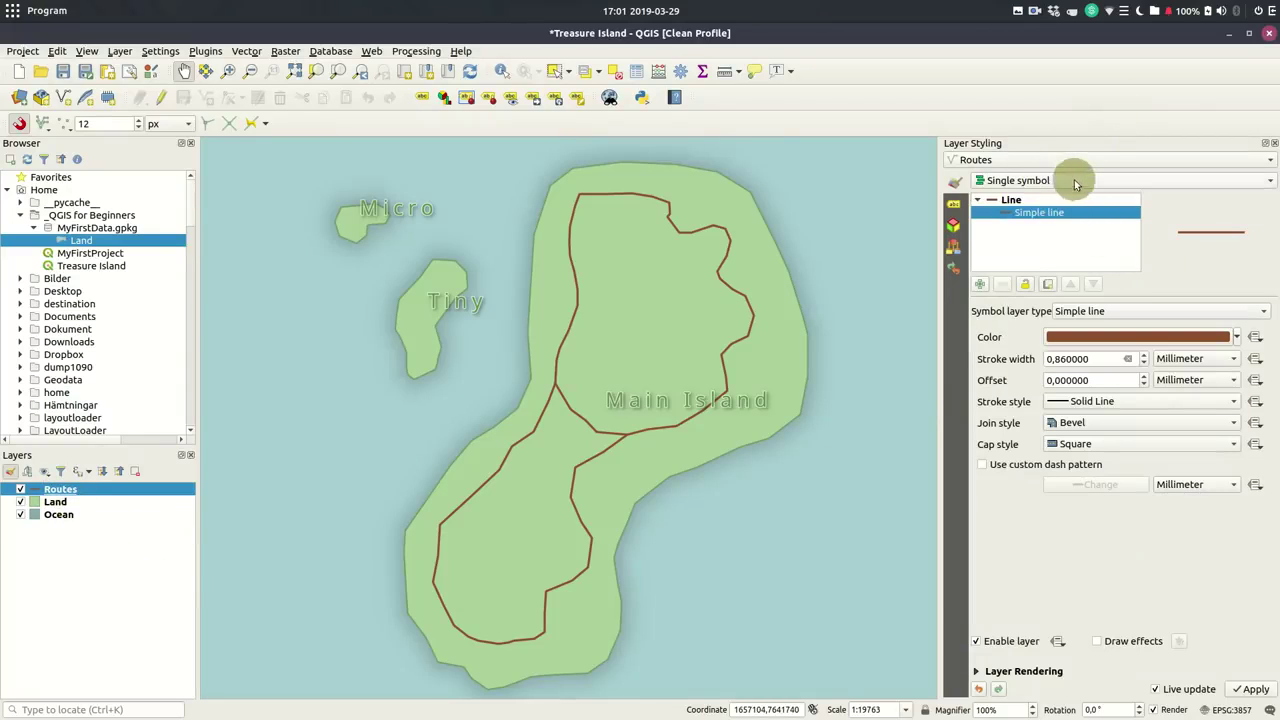
{"action": "left_click", "coordinate": [1074, 181]}
{"action": "left_click", "coordinate": [1075, 201]}
{"action": "left_click", "coordinate": [1250, 201]}
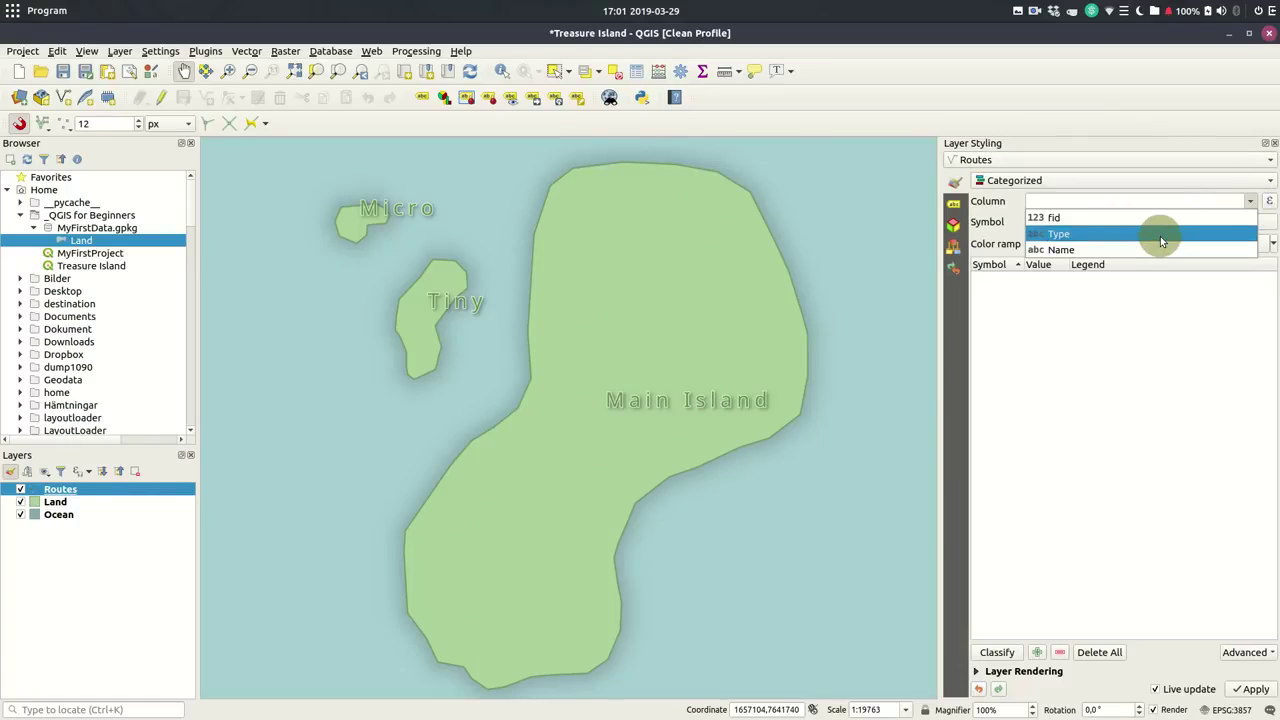
{"action": "left_click", "coordinate": [1160, 236]}
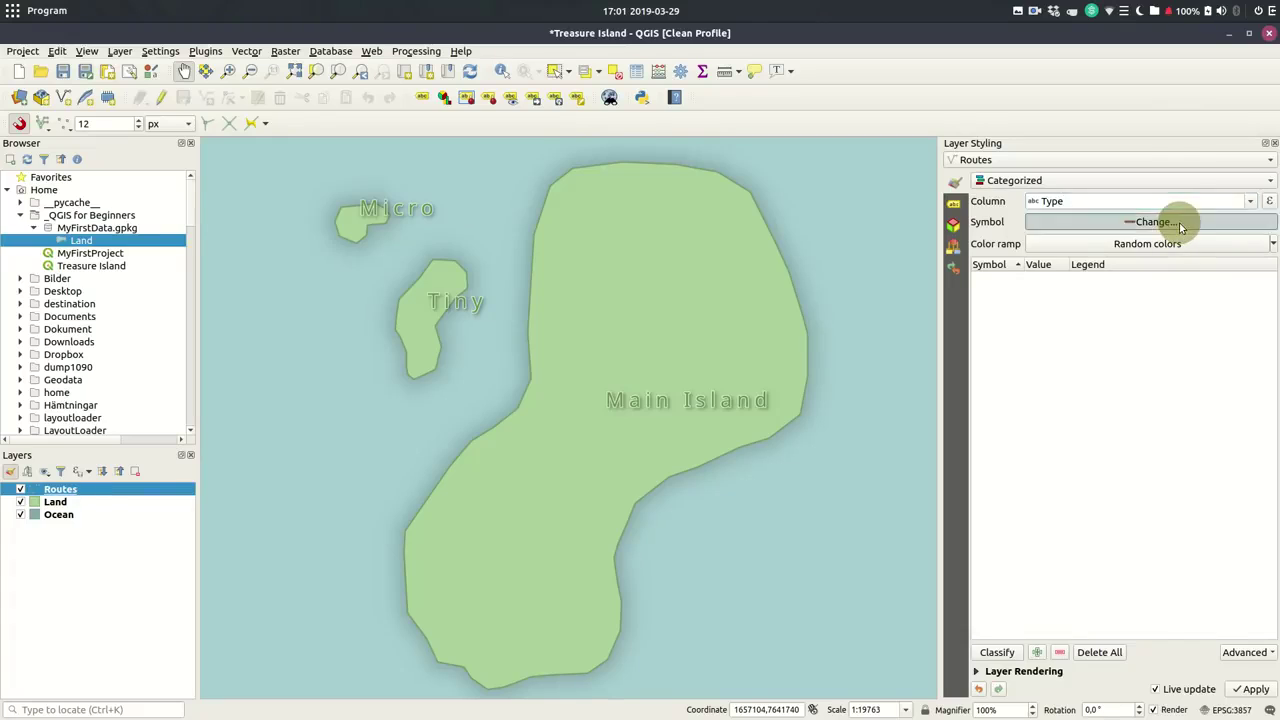
{"action": "left_click", "coordinate": [1181, 224]}
{"action": "left_click", "coordinate": [985, 177]}
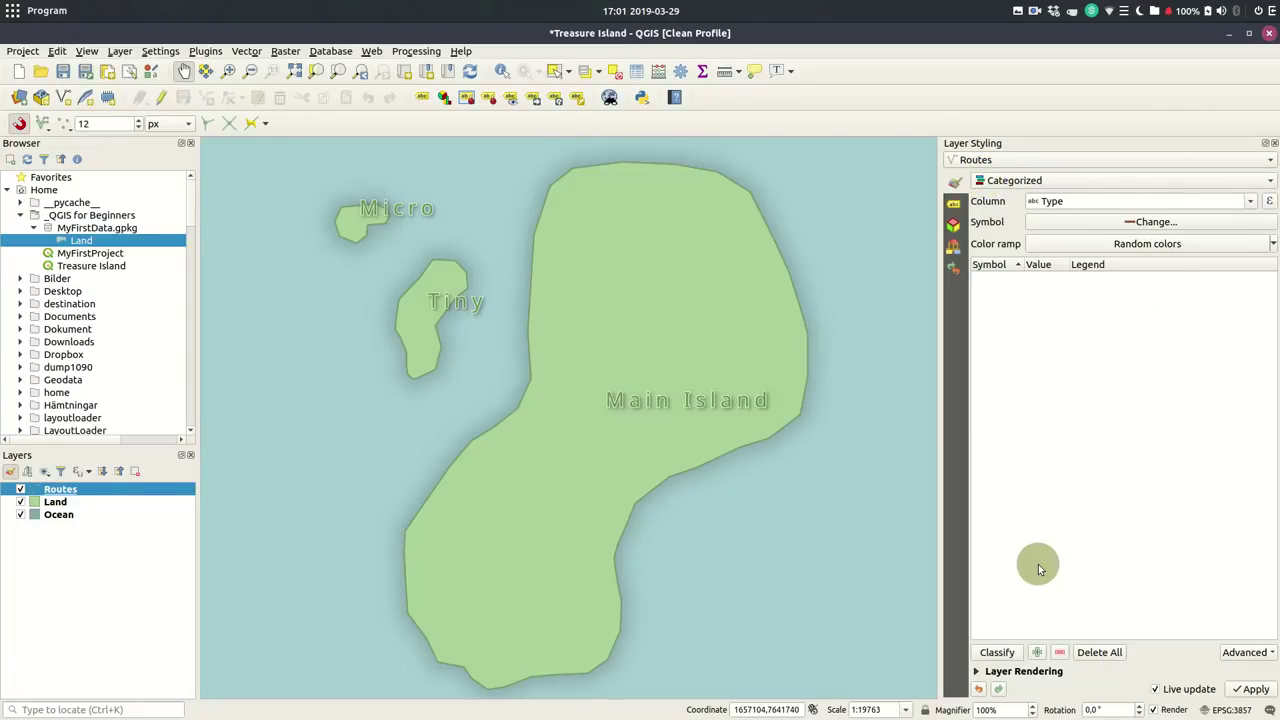
{"action": "left_click", "coordinate": [1014, 650]}
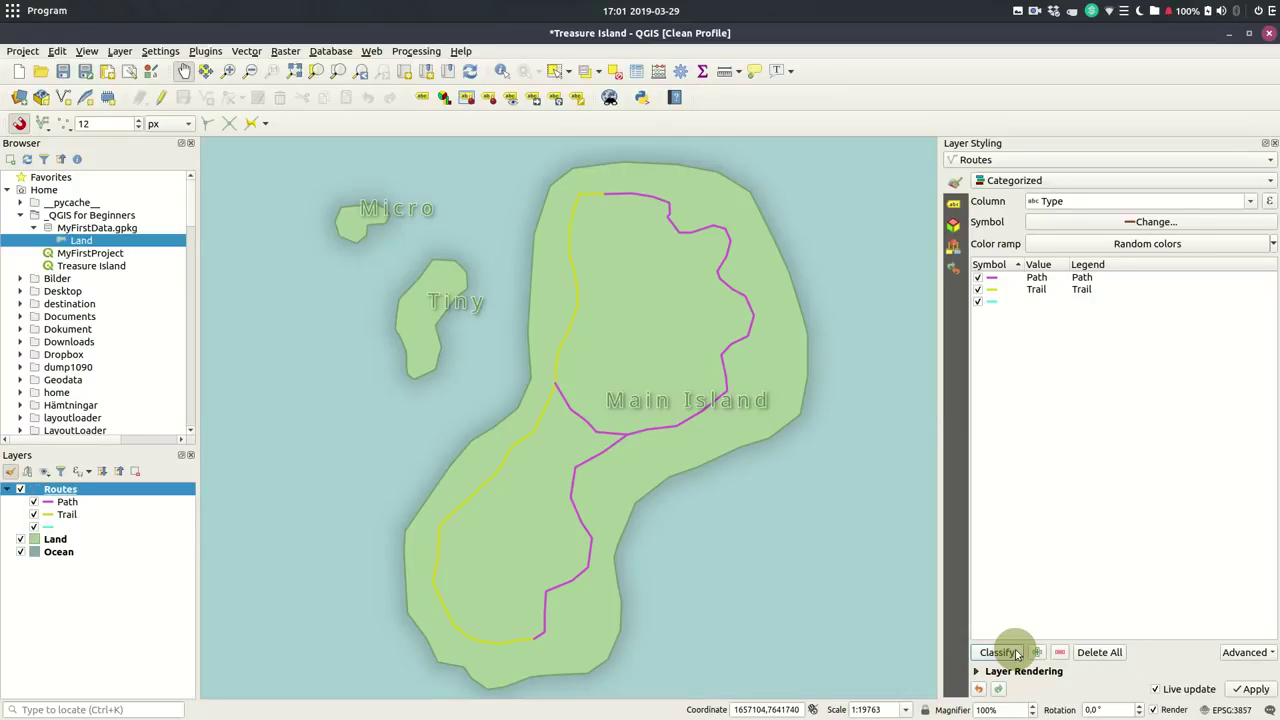
Set the Path category's line color to black
{"action": "double_click", "coordinate": [993, 283]}
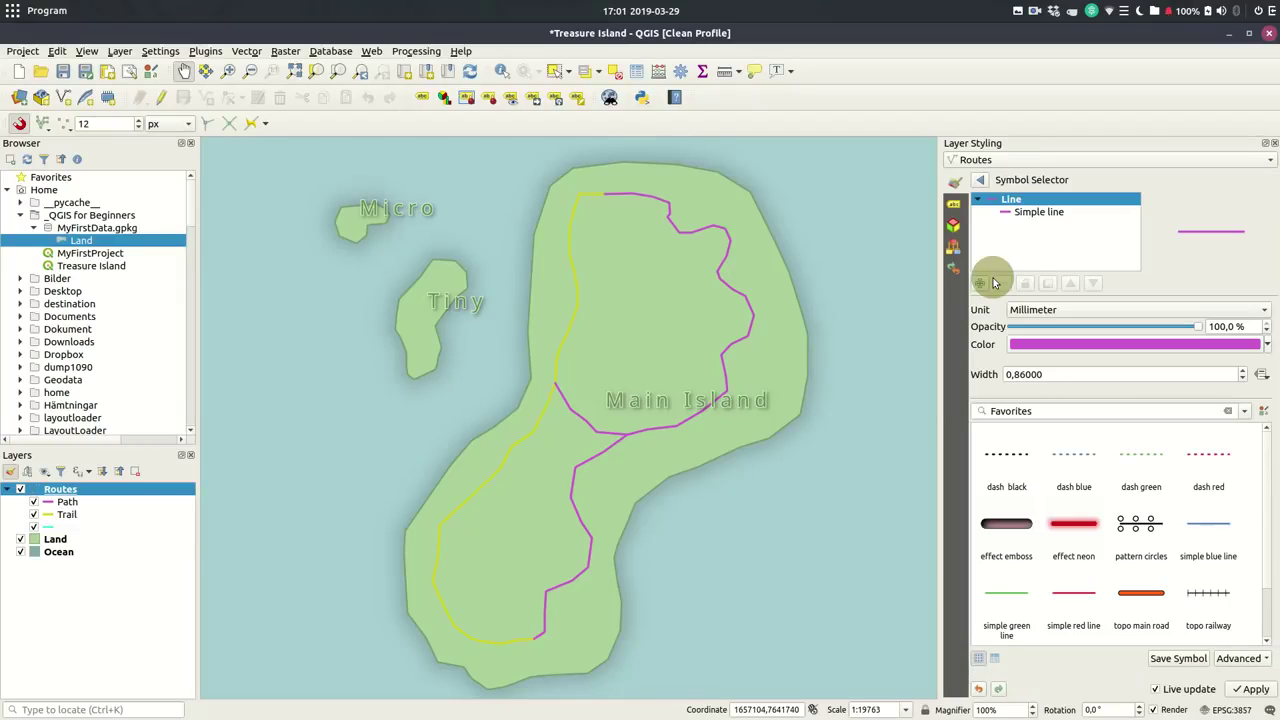
{"action": "left_click", "coordinate": [1266, 344]}
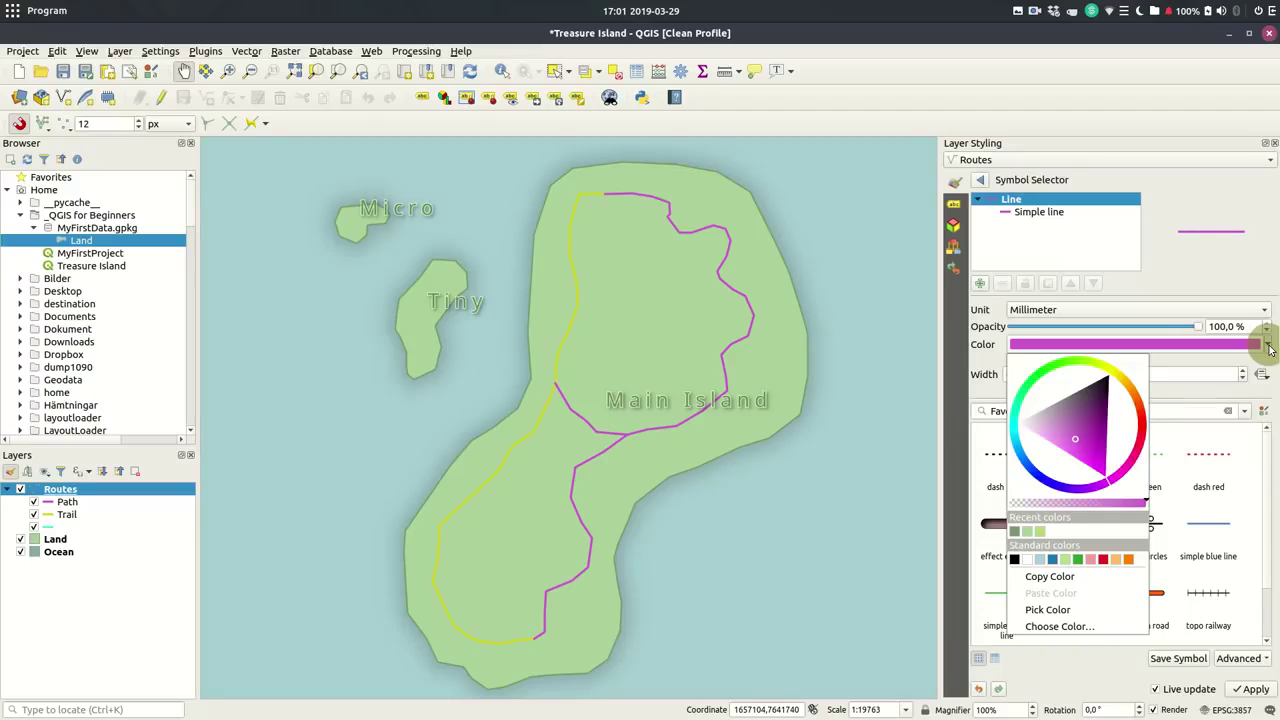
{"action": "left_click_drag", "start_coordinate": [1103, 417], "coordinate": [1106, 376]}
{"action": "left_click", "coordinate": [1032, 219]}
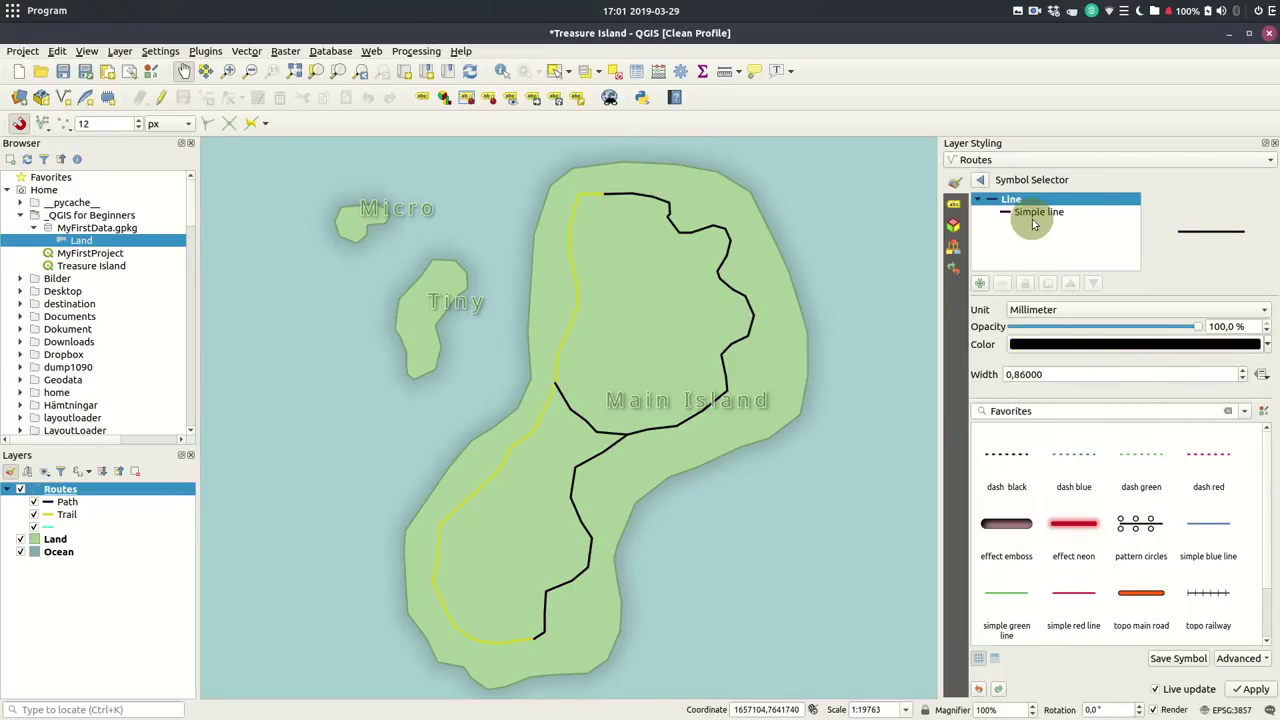
Set the Path category's simple line to a 0.46 mm stroke width with the Dot Line stroke style
{"action": "left_click", "coordinate": [1036, 214]}
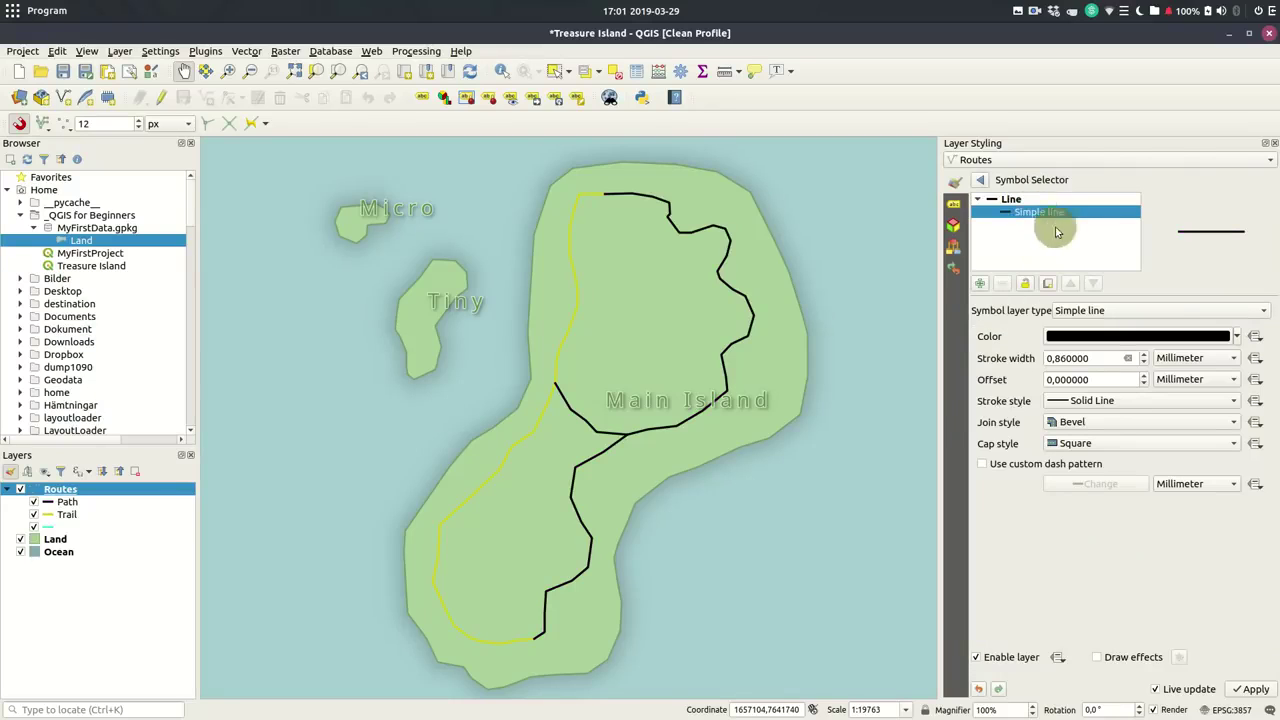
{"action": "scroll", "coordinate": [1103, 360], "scroll_direction": "up", "scroll_amount": 3}
{"action": "scroll", "coordinate": [1103, 360], "scroll_direction": "down", "scroll_amount": 5}
{"action": "left_click", "coordinate": [1141, 401]}
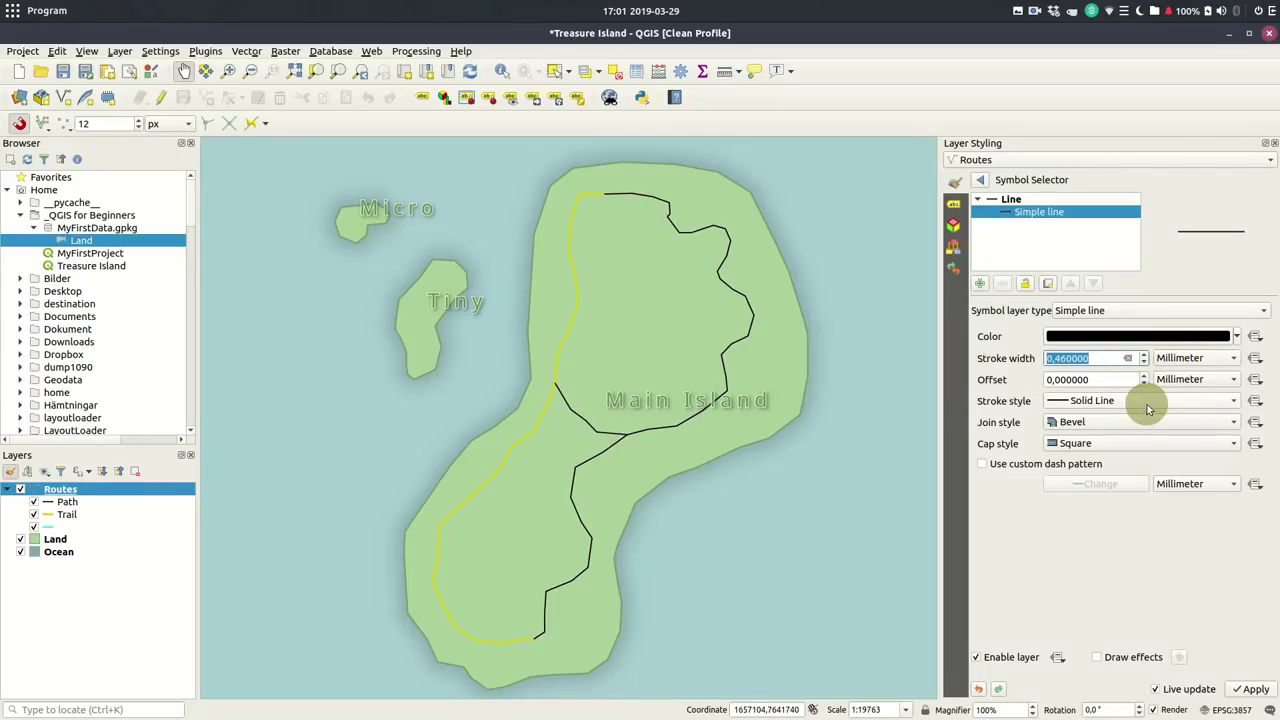
{"action": "left_click", "coordinate": [1143, 449]}
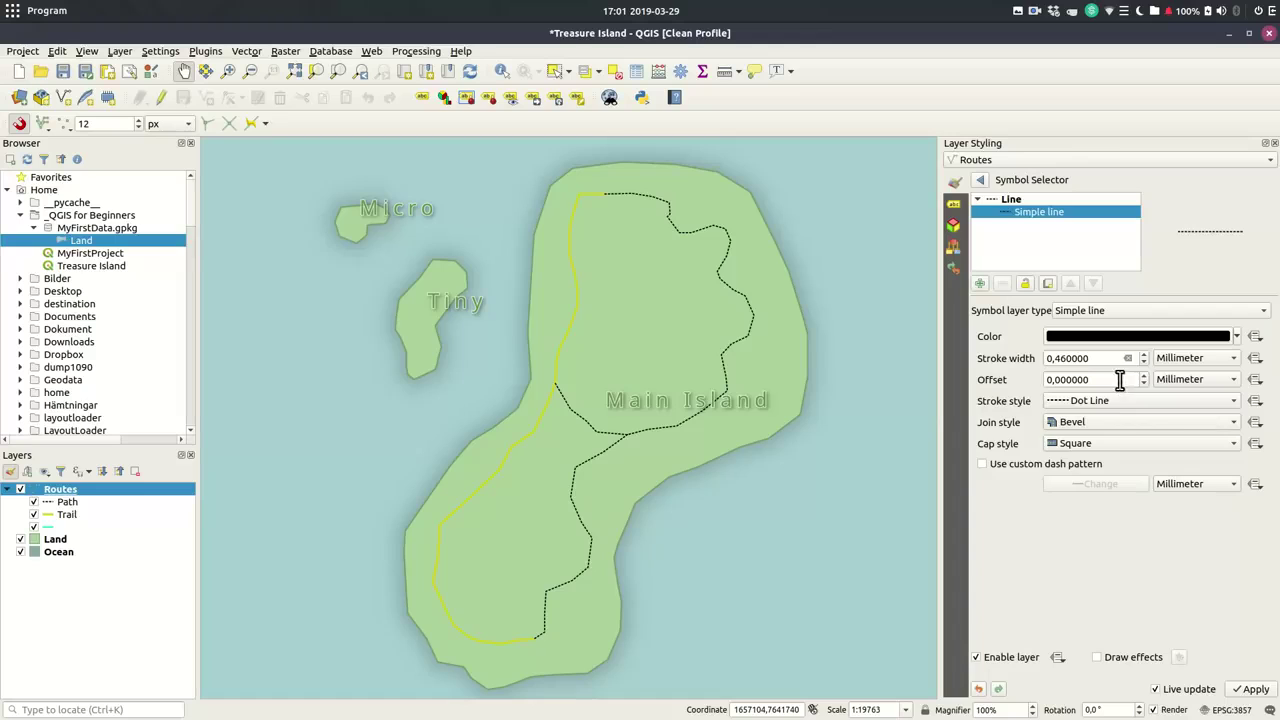
{"action": "left_click", "coordinate": [980, 179]}
Set the Trail category's line color to black and its stroke style to Dash Line
{"action": "left_click", "coordinate": [1003, 299]}
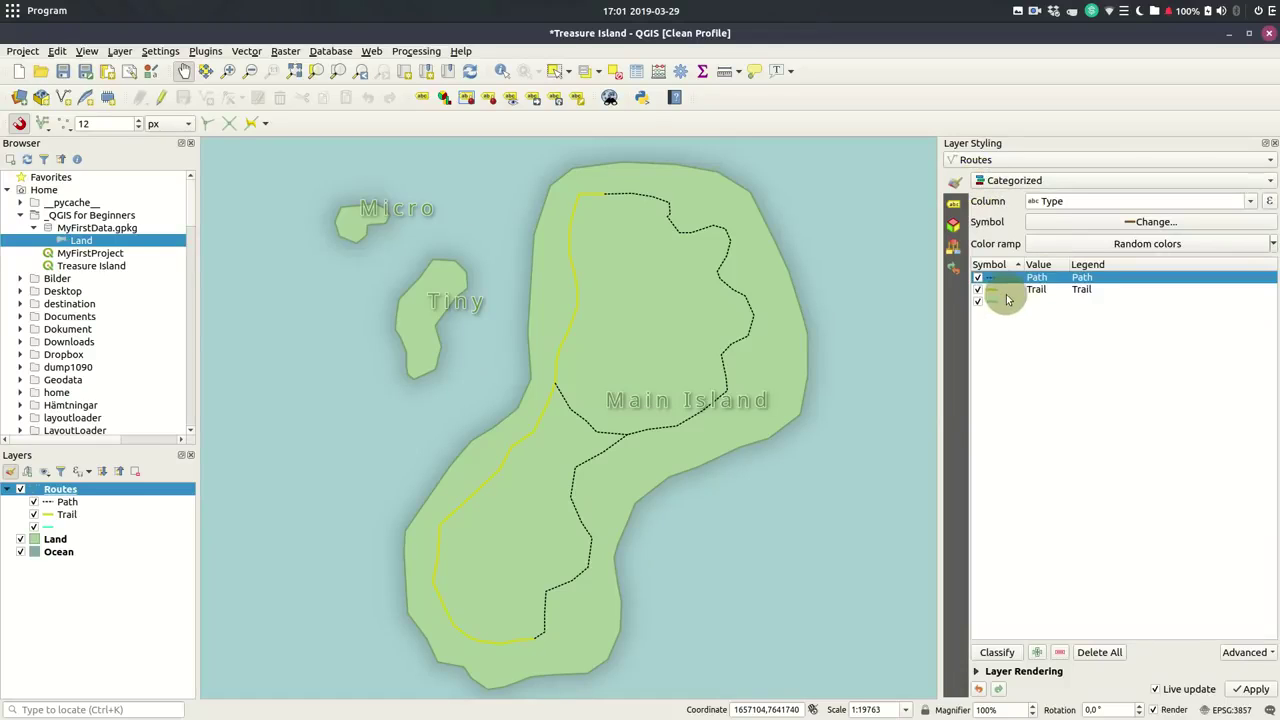
{"action": "double_click", "coordinate": [997, 289]}
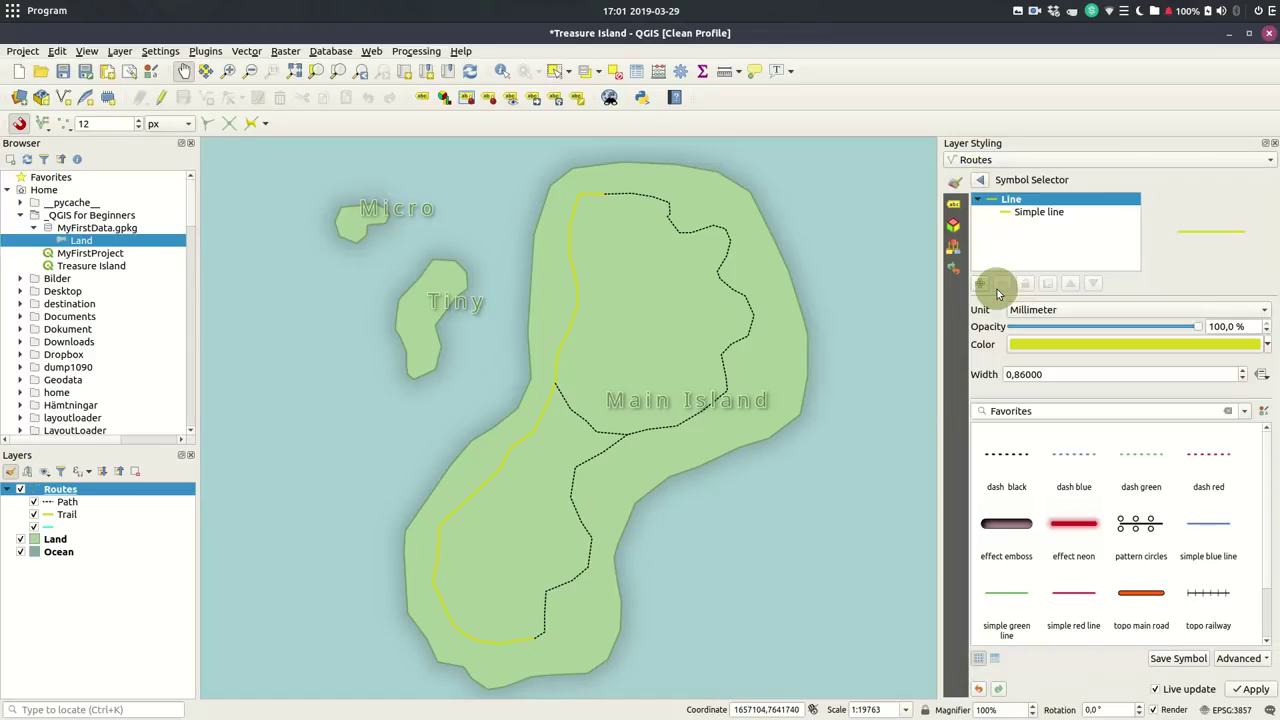
{"action": "left_click", "coordinate": [1045, 213]}
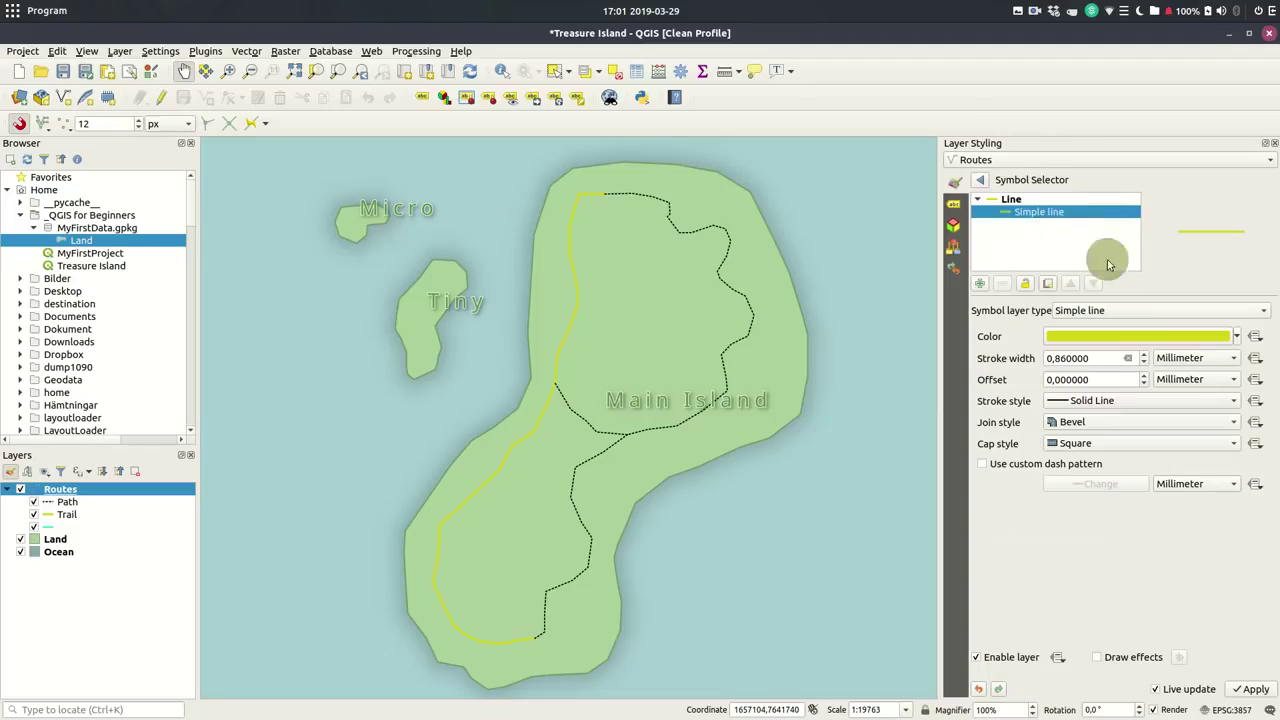
{"action": "left_click", "coordinate": [1236, 337]}
{"action": "left_click_drag", "start_coordinate": [1127, 428], "coordinate": [1024, 416]}
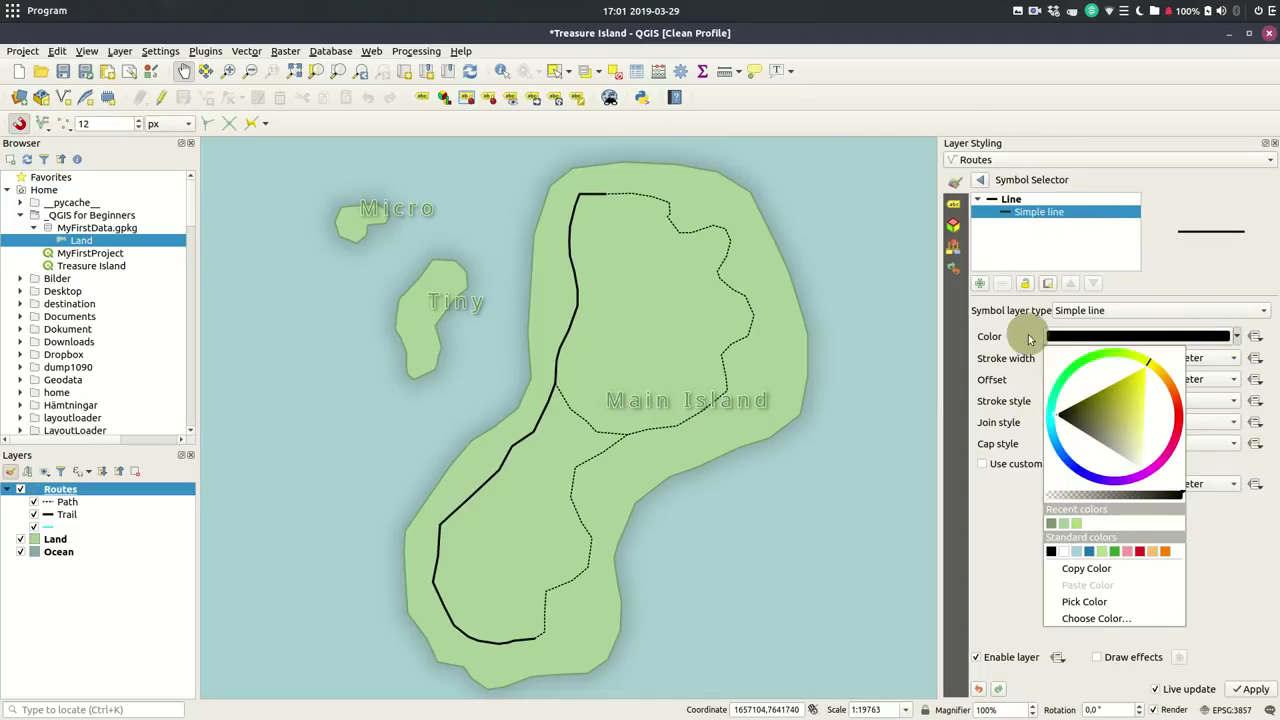
{"action": "left_click", "coordinate": [1030, 340]}
{"action": "left_click", "coordinate": [1095, 401]}
{"action": "left_click", "coordinate": [1113, 433]}
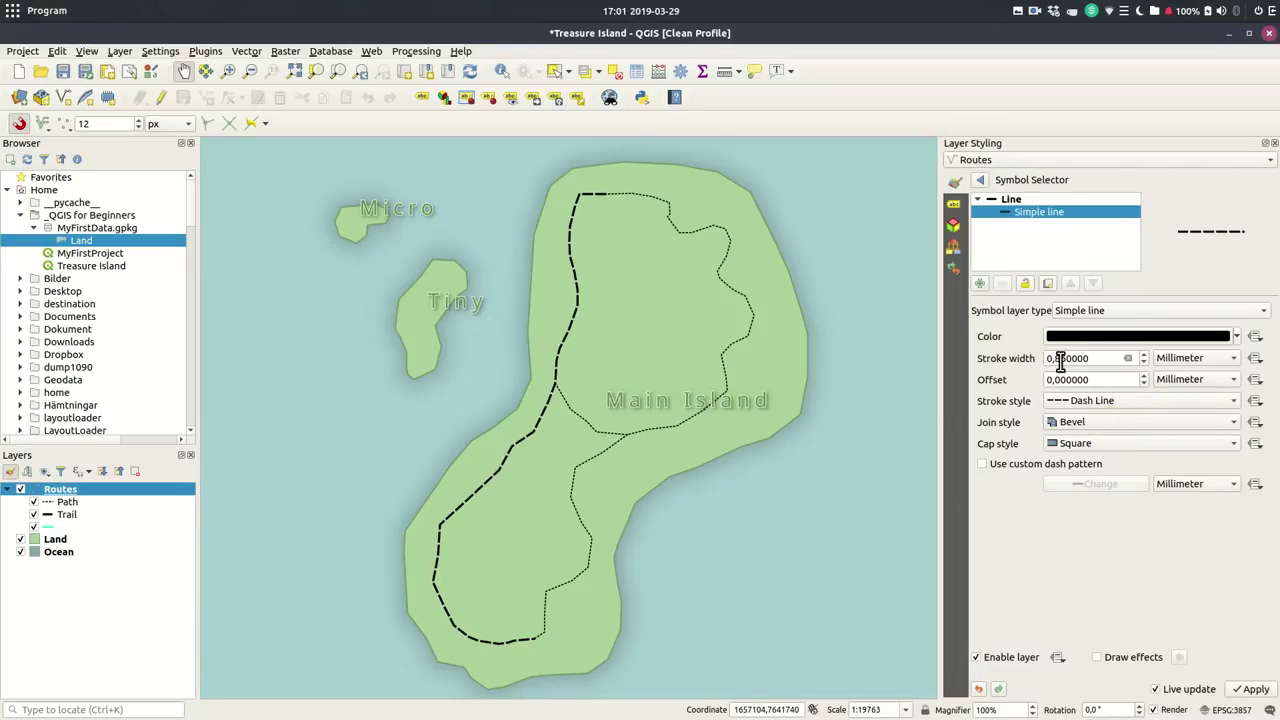
{"action": "left_click", "coordinate": [980, 180]}
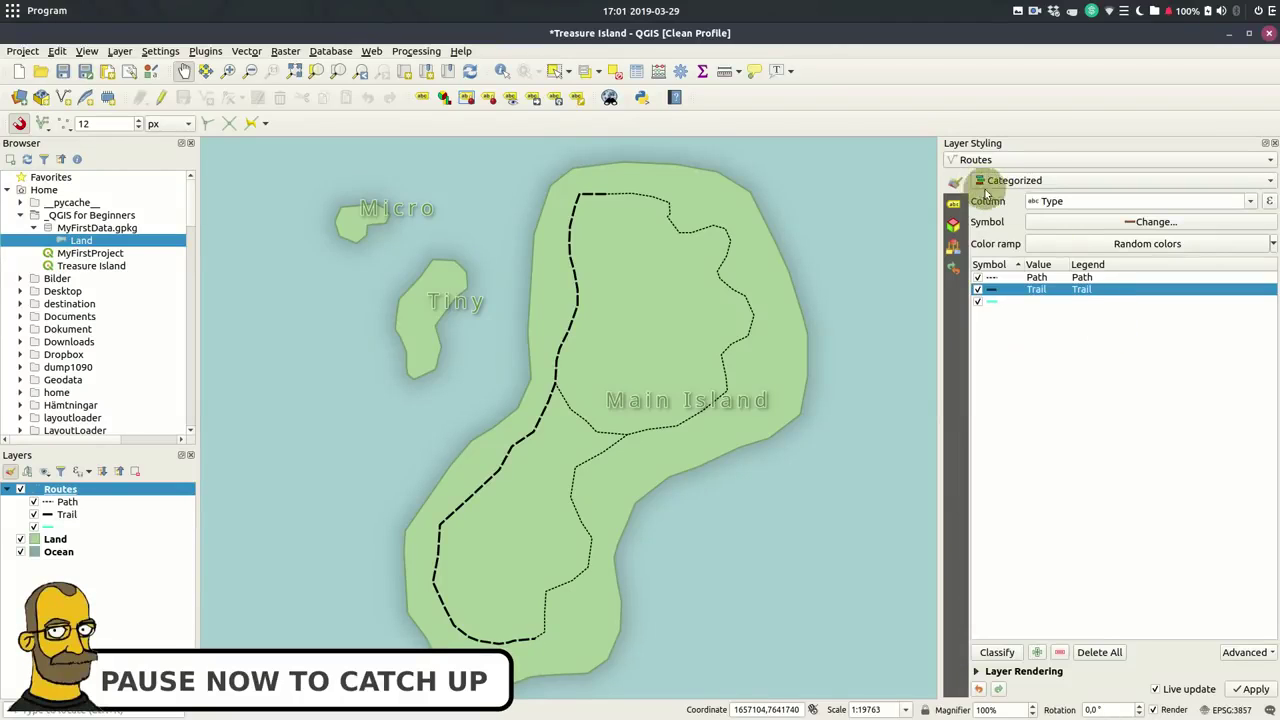
Turn on single labels for the Routes layer using the Name field
{"action": "left_click", "coordinate": [954, 204]}
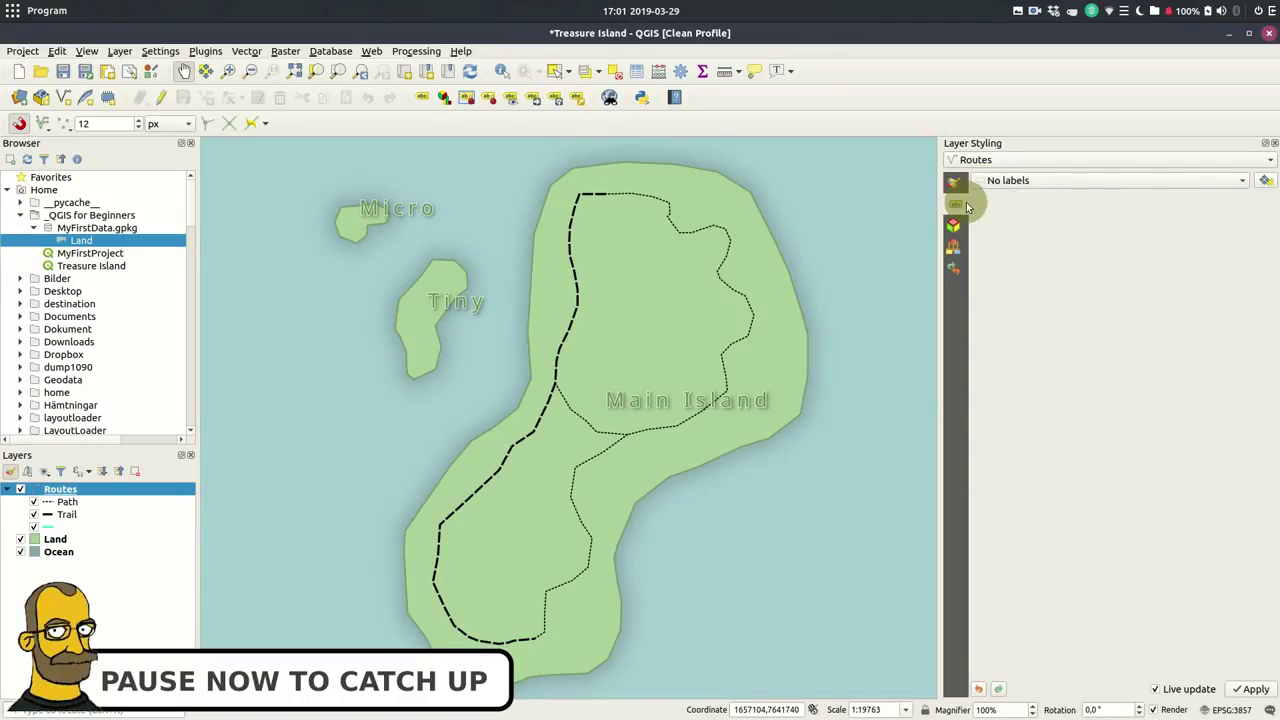
{"action": "left_click", "coordinate": [1225, 185]}
{"action": "left_click", "coordinate": [1129, 197]}
{"action": "left_click", "coordinate": [1130, 201]}
{"action": "left_click", "coordinate": [1094, 246]}
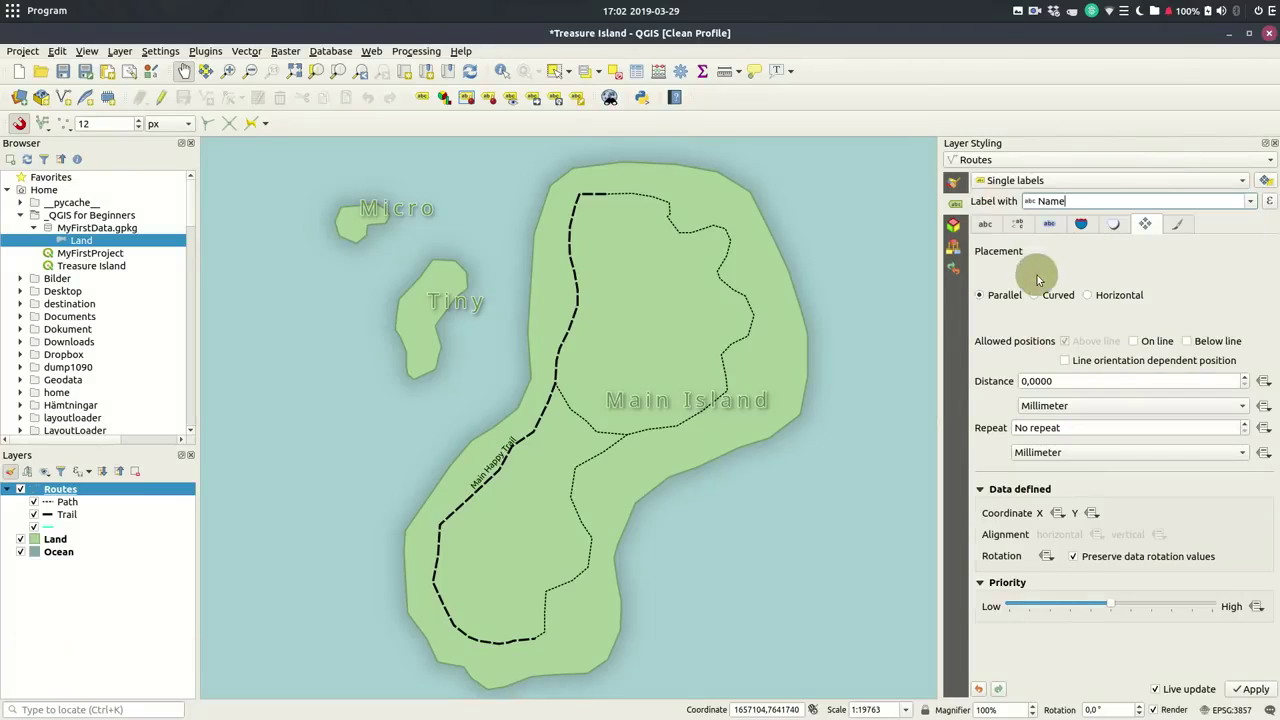
Format the Routes label text as italic, 18 points, with a letter spacing of 1.5
{"action": "left_click", "coordinate": [985, 224]}
{"action": "double_click", "coordinate": [1093, 337]}
{"action": "scroll", "coordinate": [1119, 452], "scroll_direction": "up", "scroll_amount": 12}
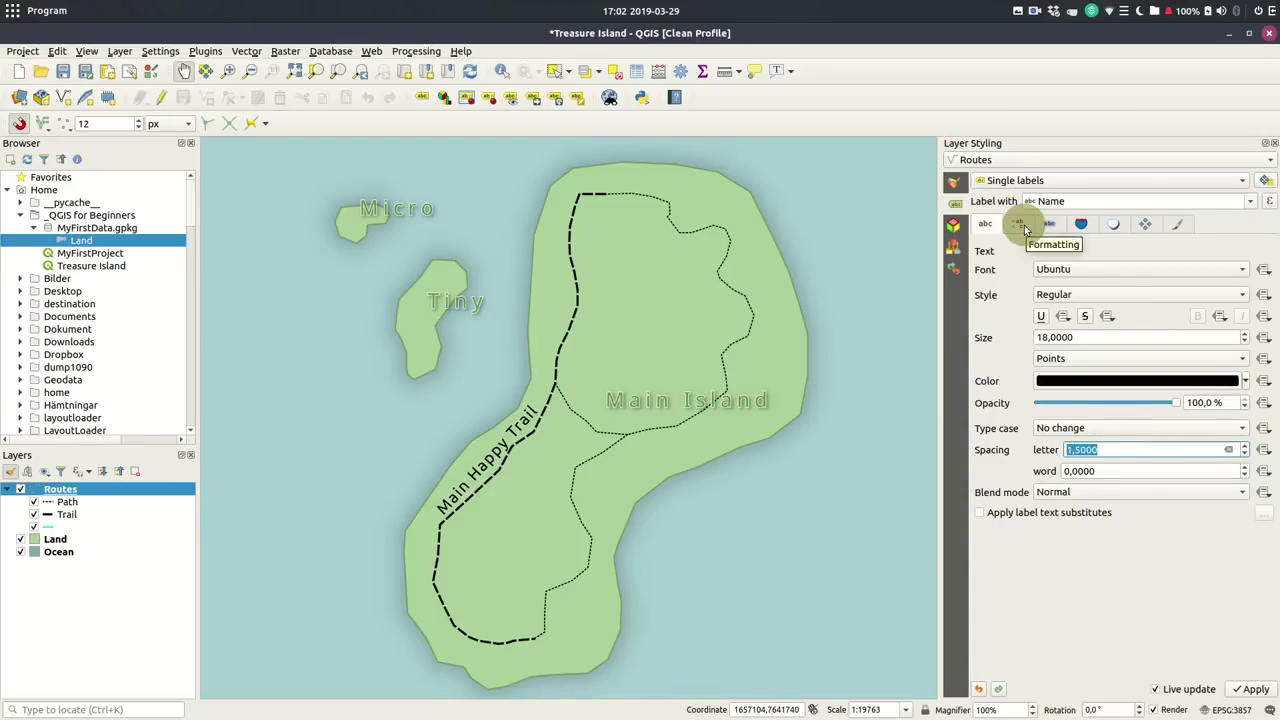
{"action": "left_click", "coordinate": [1110, 294]}
{"action": "left_click", "coordinate": [1115, 262]}
{"action": "left_click", "coordinate": [1128, 294]}
Set the Routes label placement to Curved so the text follows the line
{"action": "left_click", "coordinate": [1115, 227]}
{"action": "left_click", "coordinate": [1146, 225]}
{"action": "left_click", "coordinate": [1052, 295]}
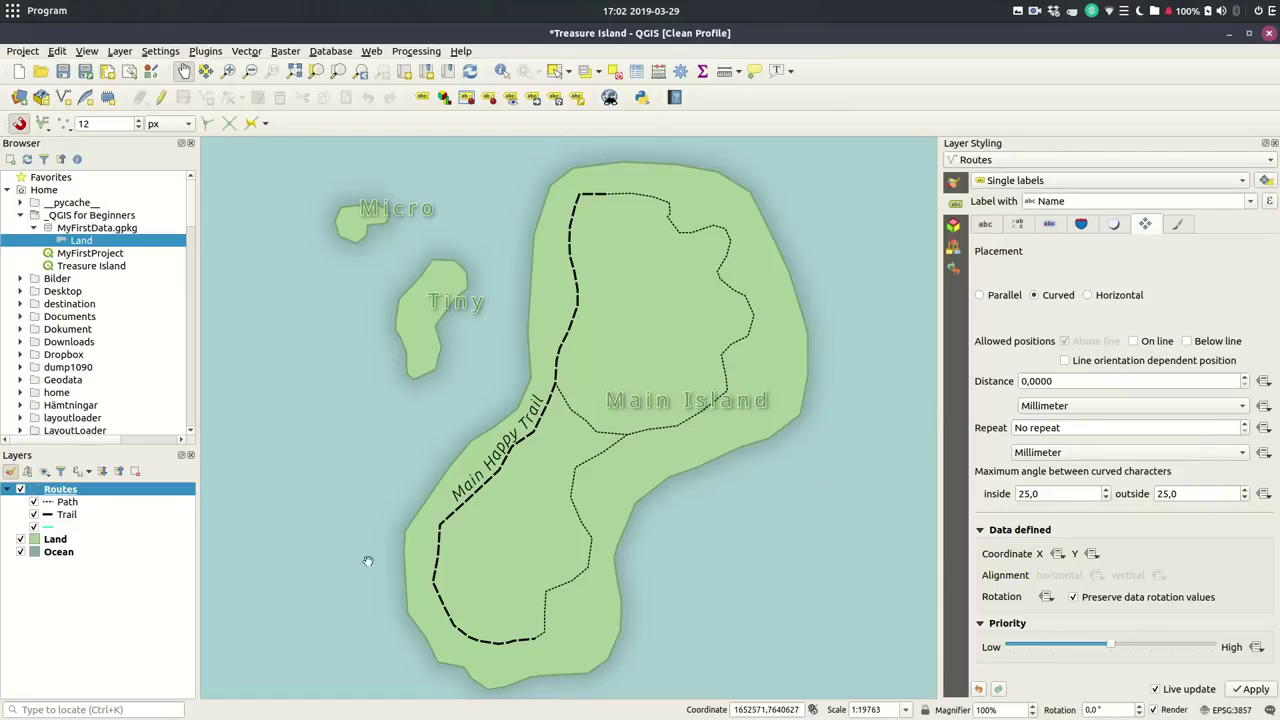
Save the current Routes layer style as the default in the datasource database
{"action": "double_click", "coordinate": [62, 492]}
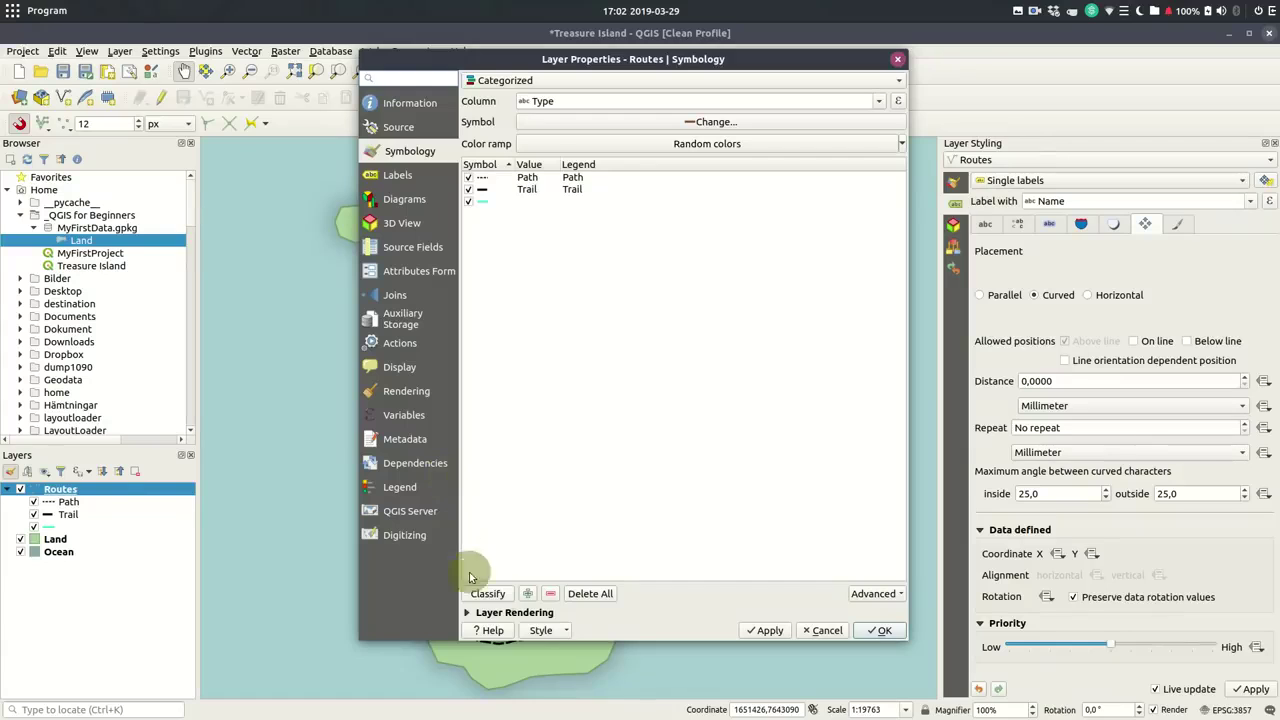
{"action": "left_click", "coordinate": [533, 629]}
{"action": "left_click", "coordinate": [571, 544]}
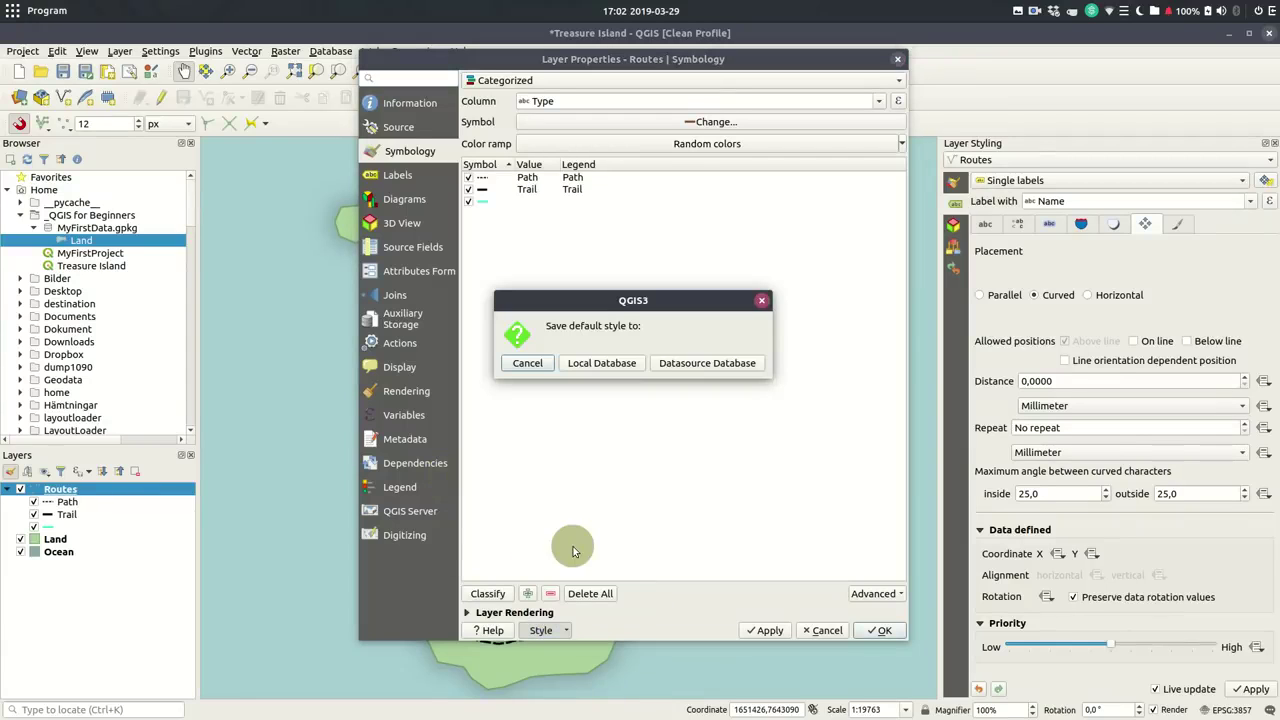
{"action": "left_click", "coordinate": [686, 364]}
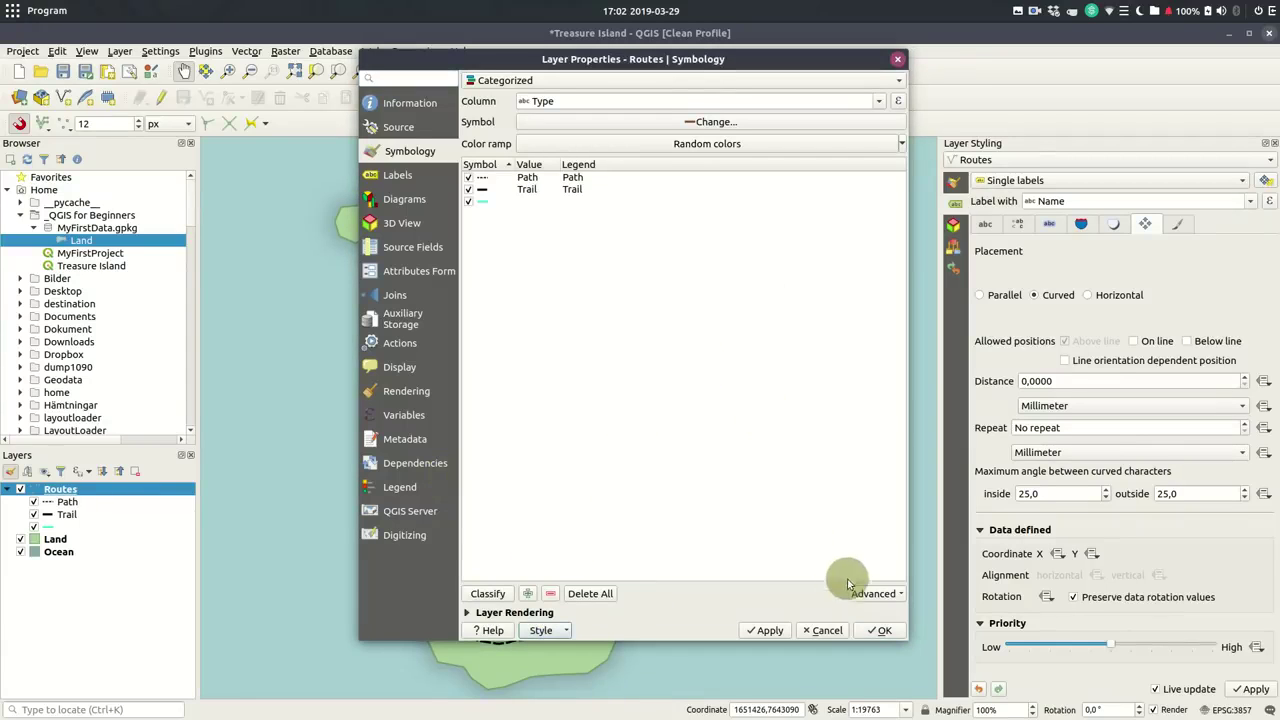
{"action": "left_click", "coordinate": [880, 630]}
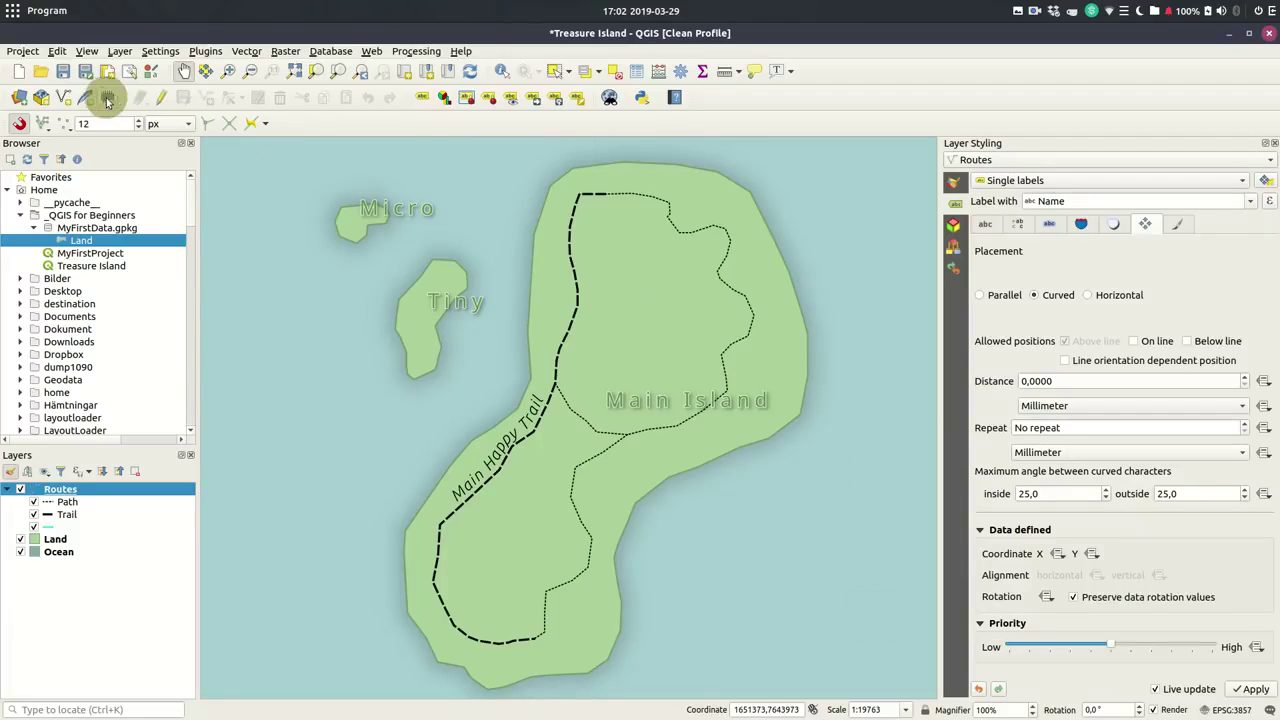
Start a new GeoPackage layer in MyFirstData.gpkg with table name Points and Point geometry
{"action": "left_click", "coordinate": [42, 100]}
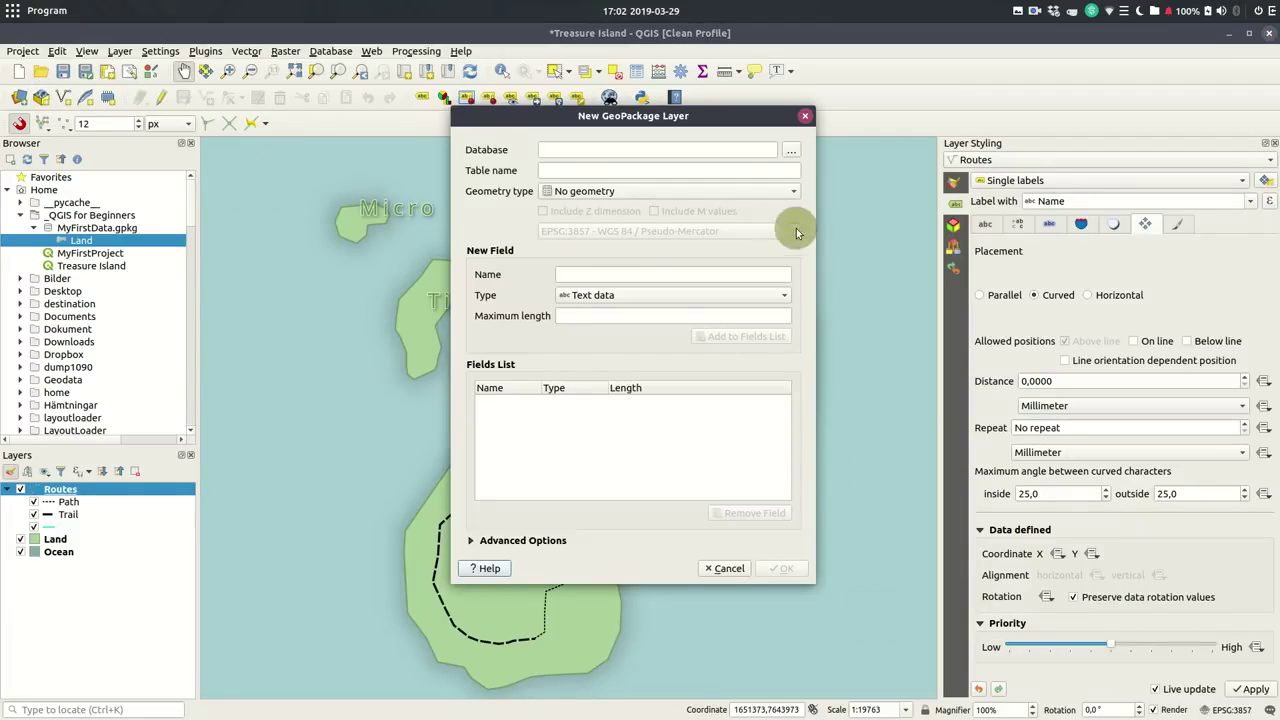
{"action": "left_click", "coordinate": [791, 152]}
{"action": "double_click", "coordinate": [491, 237]}
{"action": "left_click_drag", "start_coordinate": [637, 174], "coordinate": [459, 172]}
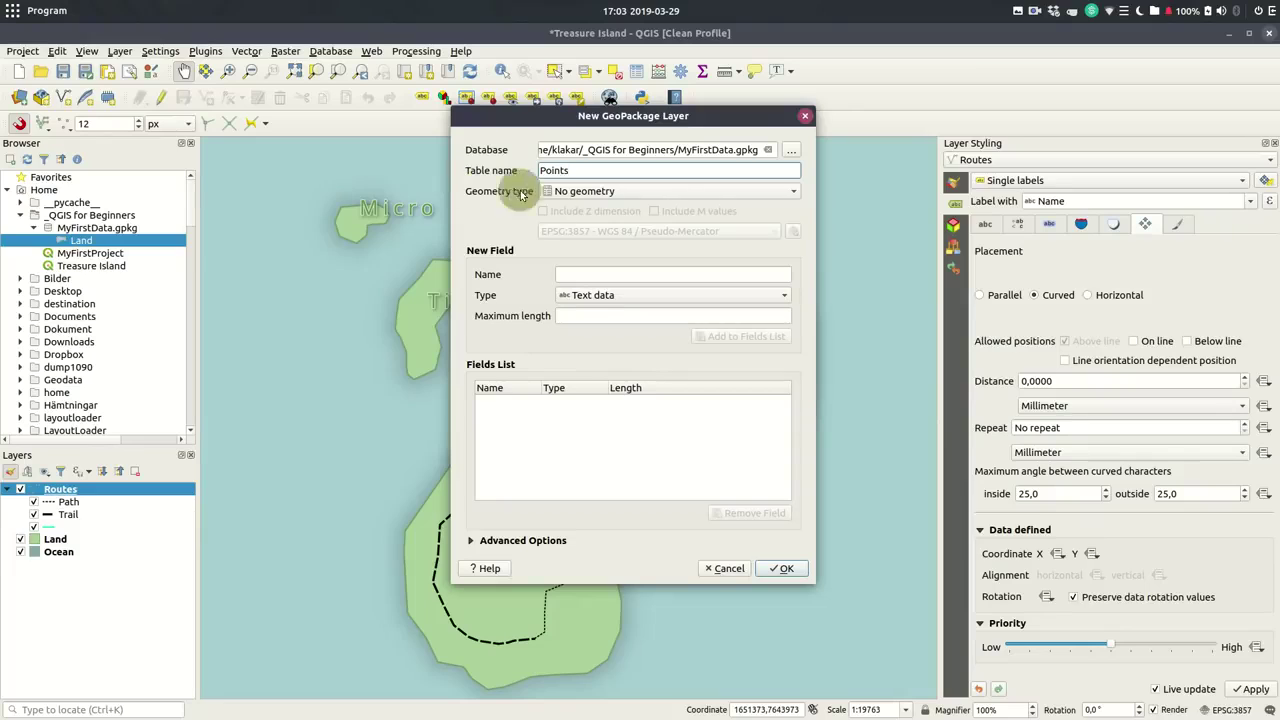
{"action": "left_click", "coordinate": [568, 191]}
{"action": "left_click", "coordinate": [587, 212]}
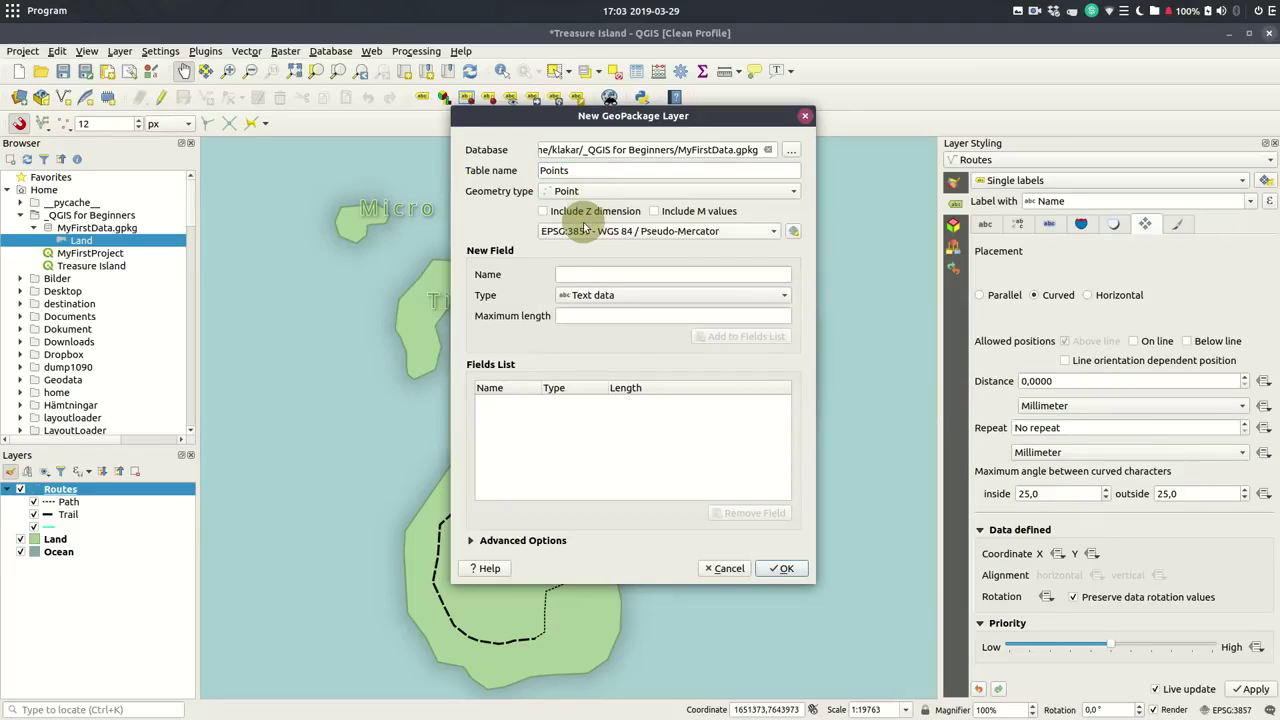
Define the text fields Type and Name and add Points as a new layer to the existing GeoPackage
{"action": "left_click", "coordinate": [712, 274]}
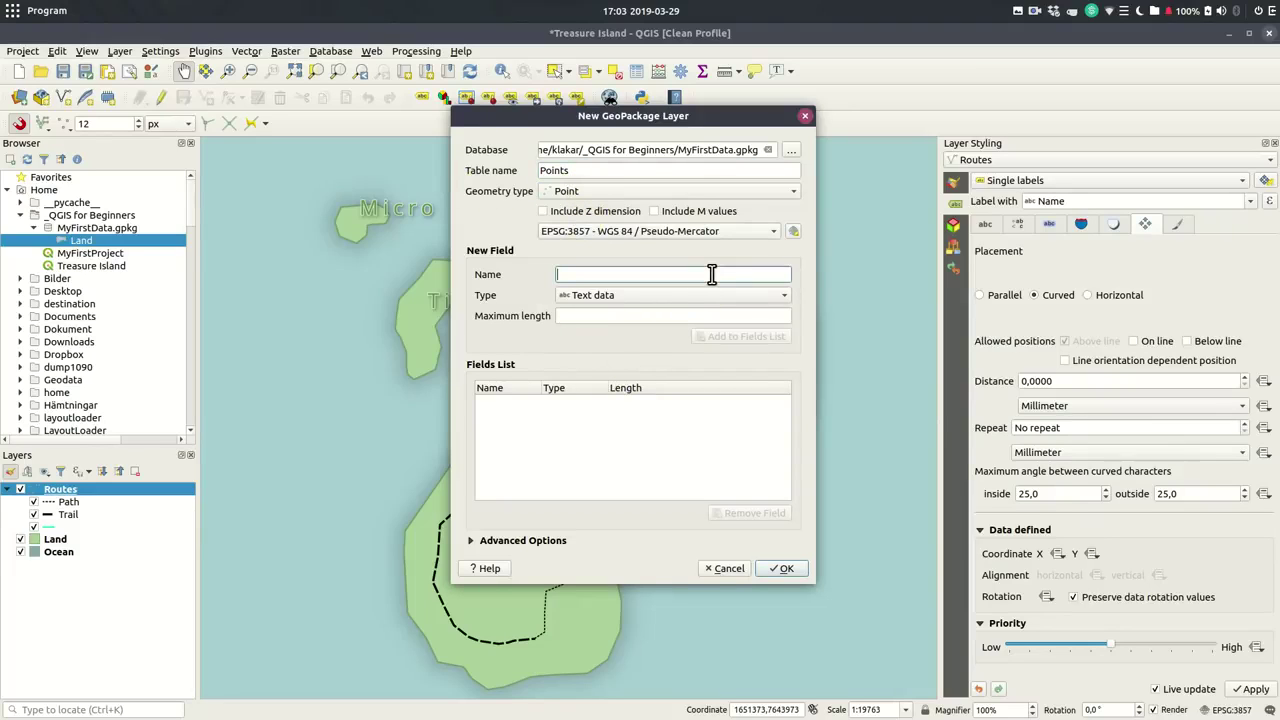
{"action": "type", "text": "Type"}
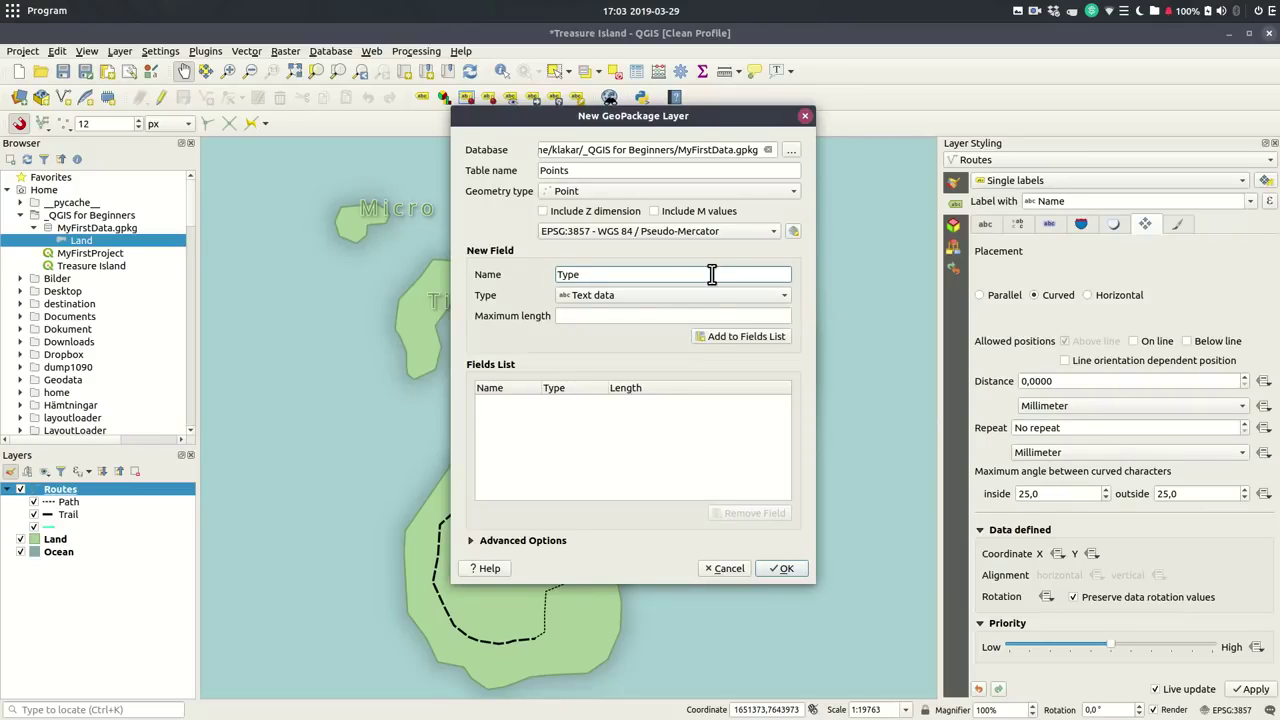
{"action": "left_click", "coordinate": [722, 336]}
{"action": "left_click", "coordinate": [653, 277]}
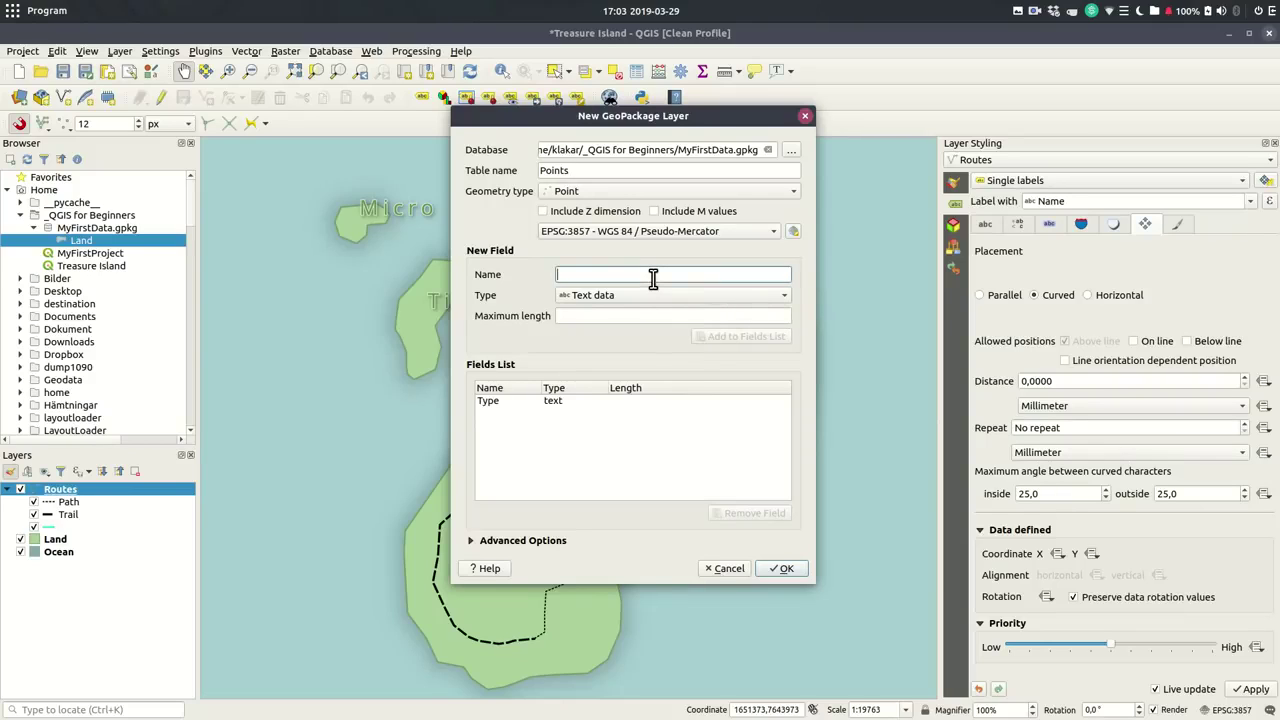
{"action": "left_click", "coordinate": [762, 336]}
{"action": "left_click", "coordinate": [781, 568]}
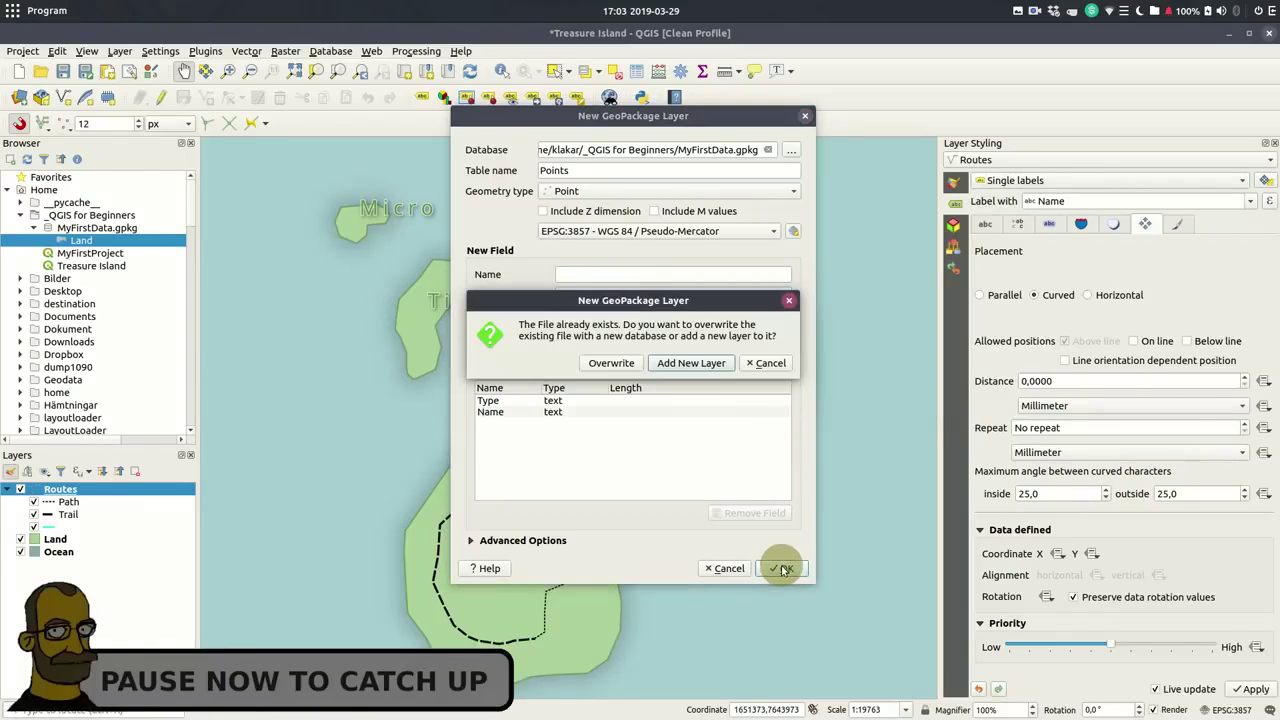
{"action": "left_click", "coordinate": [693, 364]}
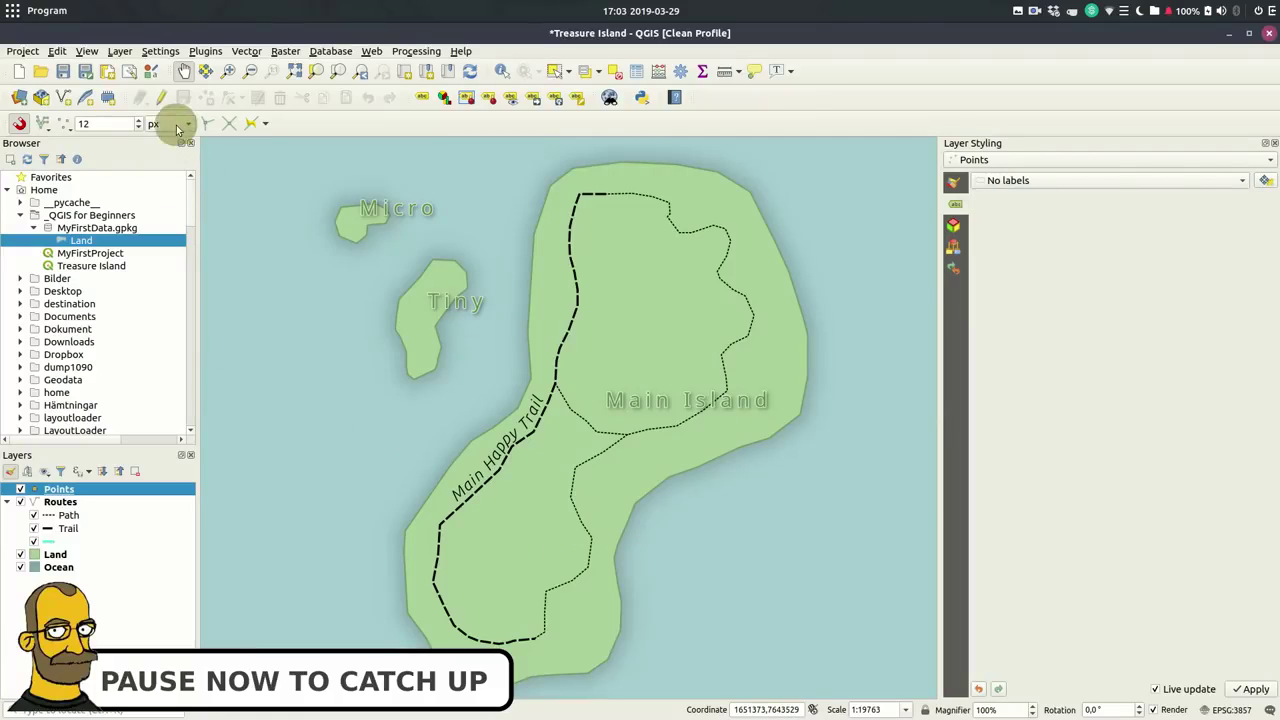
Start editing the Points layer and add a point of type Lighthouse near Main Island's northeastern coast
{"action": "left_click", "coordinate": [161, 98]}
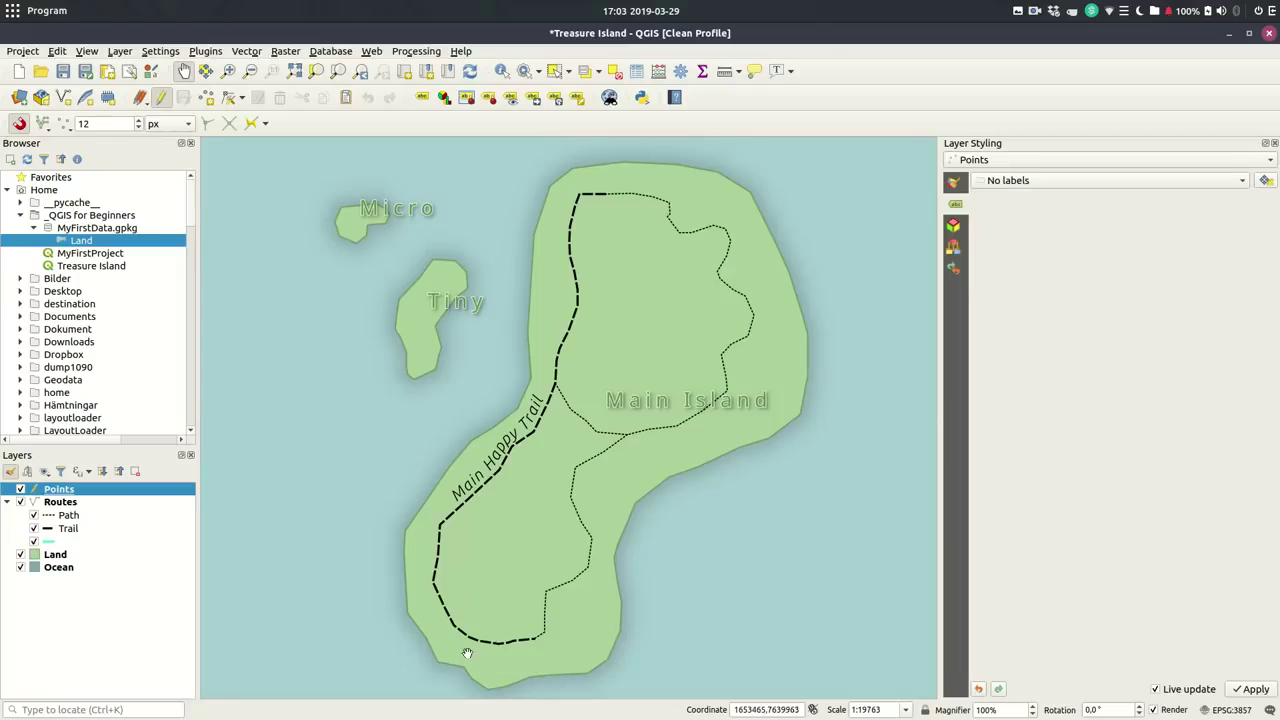
{"action": "left_click", "coordinate": [206, 97]}
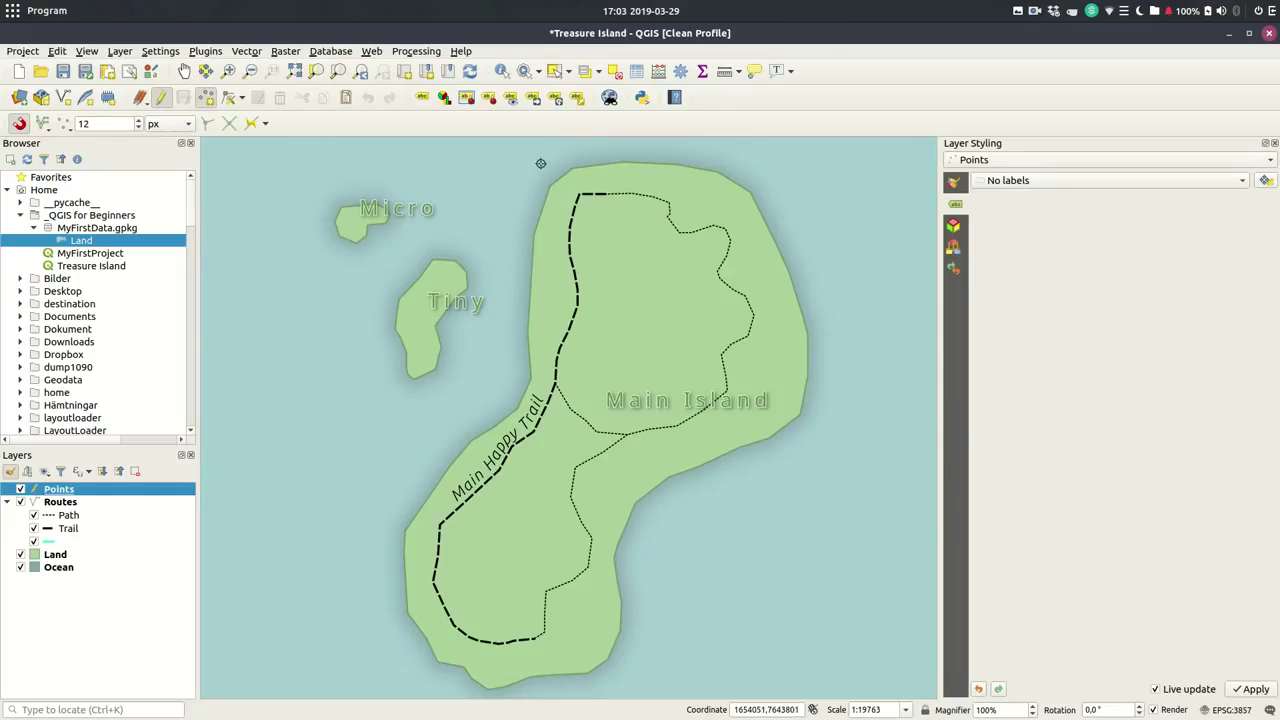
{"action": "left_click", "coordinate": [716, 190]}
{"action": "left_click", "coordinate": [617, 368]}
{"action": "type", "text": "Lighthouse"}
{"action": "left_click", "coordinate": [778, 422]}
Add a point of type House on Main Island's northwestern coast, west of the trail, and enter the house's name
{"action": "left_click", "coordinate": [578, 252]}
{"action": "left_click", "coordinate": [552, 368]}
{"action": "type", "text": "House"}
{"action": "left_click", "coordinate": [571, 392]}
{"action": "type", "text": "John Home"}
{"action": "key", "text": "Return"}
Add two neighboring points of type House on the western coast beside the middle of the Main Happy Trail
{"action": "left_click", "coordinate": [483, 450]}
{"action": "key", "text": "Tab"}
{"action": "type", "text": "House"}
{"action": "left_click", "coordinate": [778, 422]}
{"action": "left_click", "coordinate": [468, 458]}
{"action": "type", "text": "House"}
{"action": "left_click", "coordinate": [775, 421]}
Add two more points of type House farther southwest along the coast, near the trail's southwestern bend
{"action": "left_click", "coordinate": [521, 448]}
{"action": "key", "text": "Tab"}
{"action": "type", "text": "House"}
{"action": "left_click", "coordinate": [776, 423]}
{"action": "left_click", "coordinate": [429, 524]}
{"action": "key", "text": "Tab"}
{"action": "type", "text": "House"}
{"action": "left_click", "coordinate": [776, 423]}
Add a point of type Treasure inland just north of the Main Island label, and save and end editing of the Points layer
{"action": "left_click", "coordinate": [676, 372]}
{"action": "key", "text": "Tab"}
{"action": "type", "text": "Trea"}
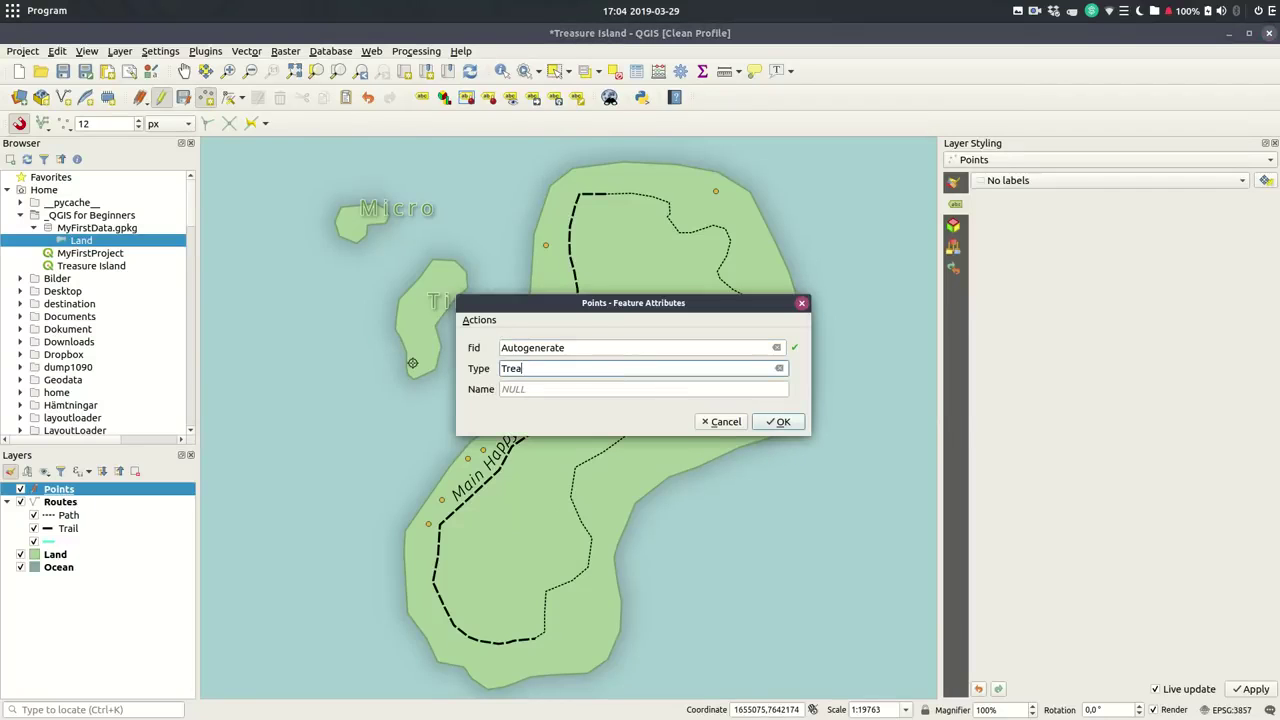
{"action": "type", "text": "sure Is"}
{"action": "key", "text": "Return"}
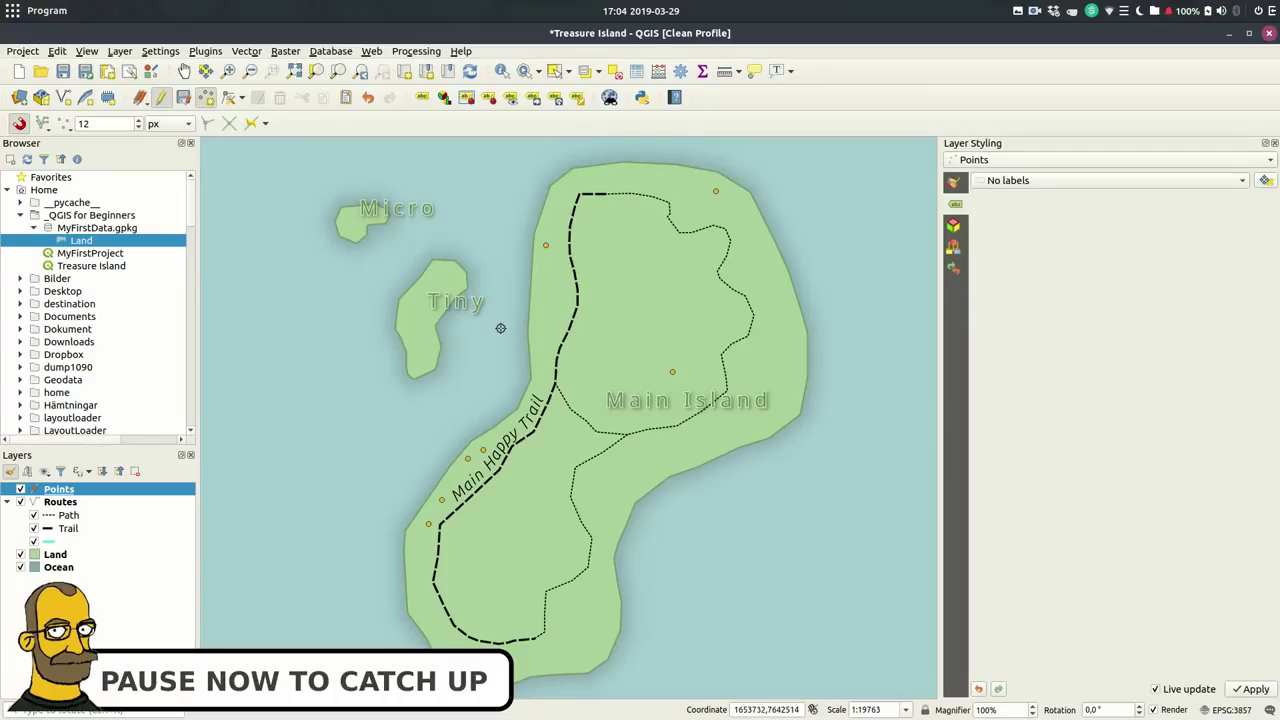
{"action": "left_click", "coordinate": [183, 99]}
{"action": "left_click", "coordinate": [163, 99]}
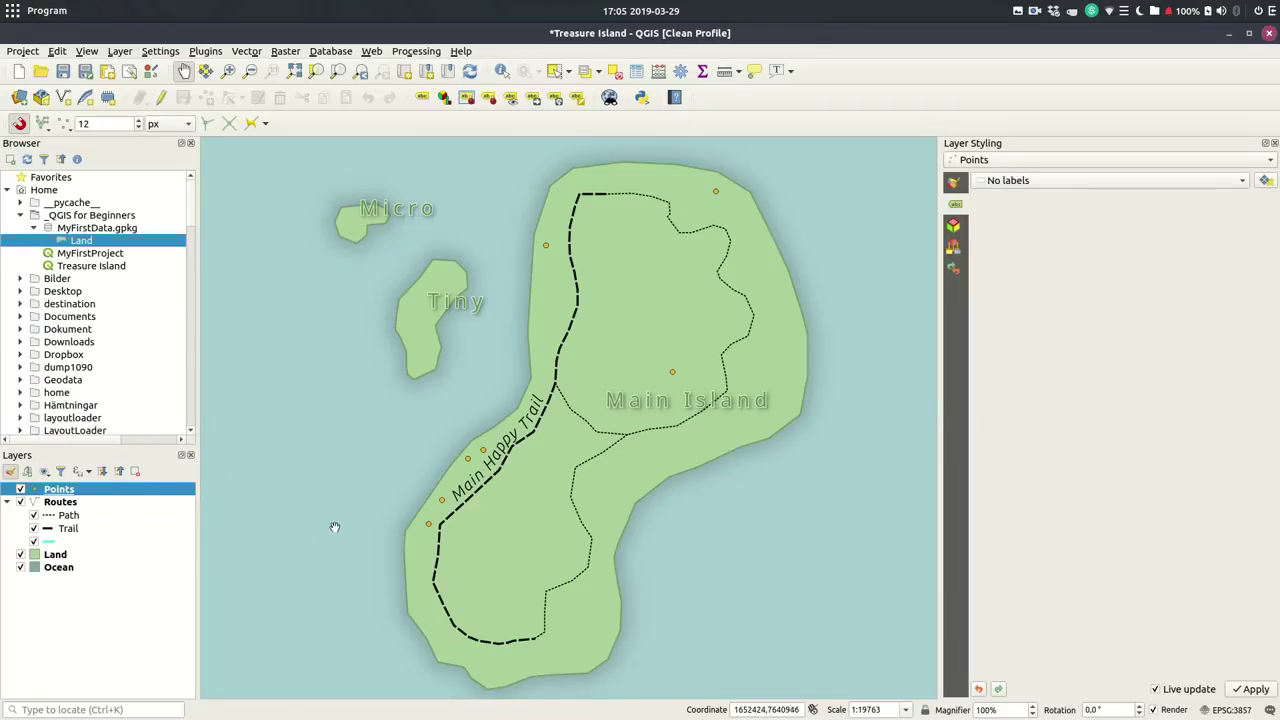
Hide the Routes layer's empty category, and categorize the Points layer by the Type column with its empty category hidden
{"action": "left_click", "coordinate": [34, 541]}
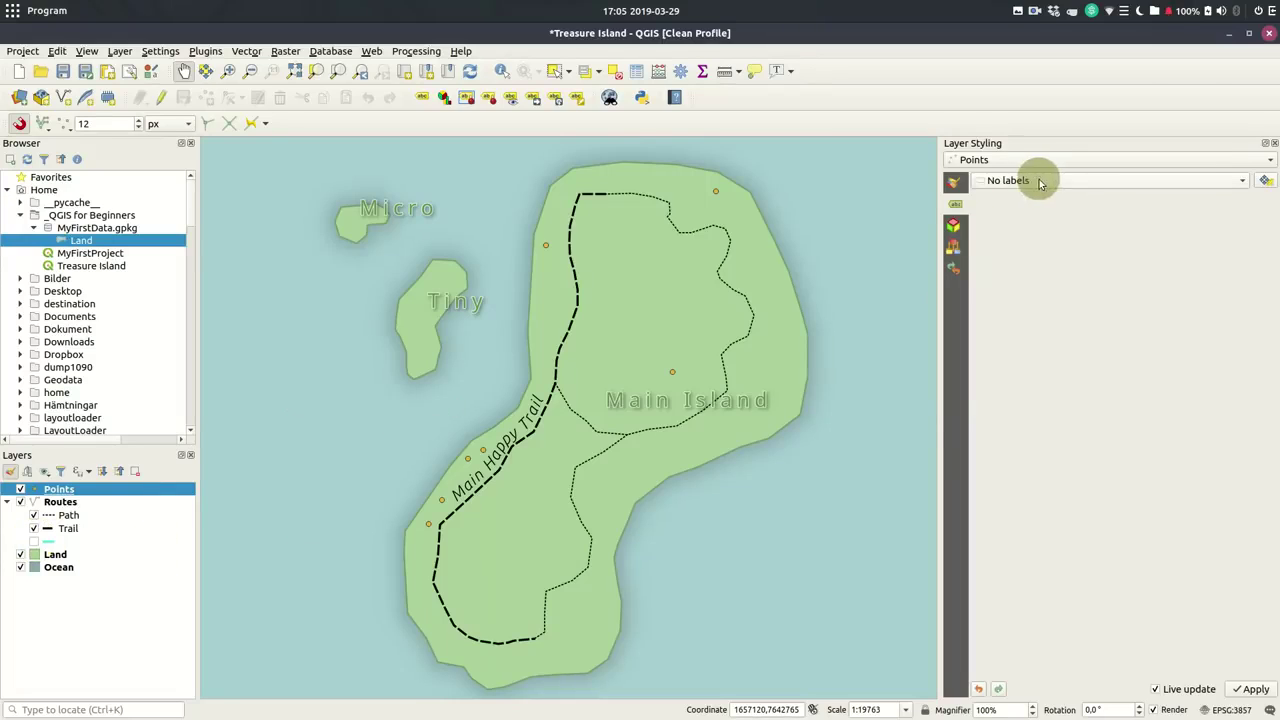
{"action": "left_click", "coordinate": [953, 182]}
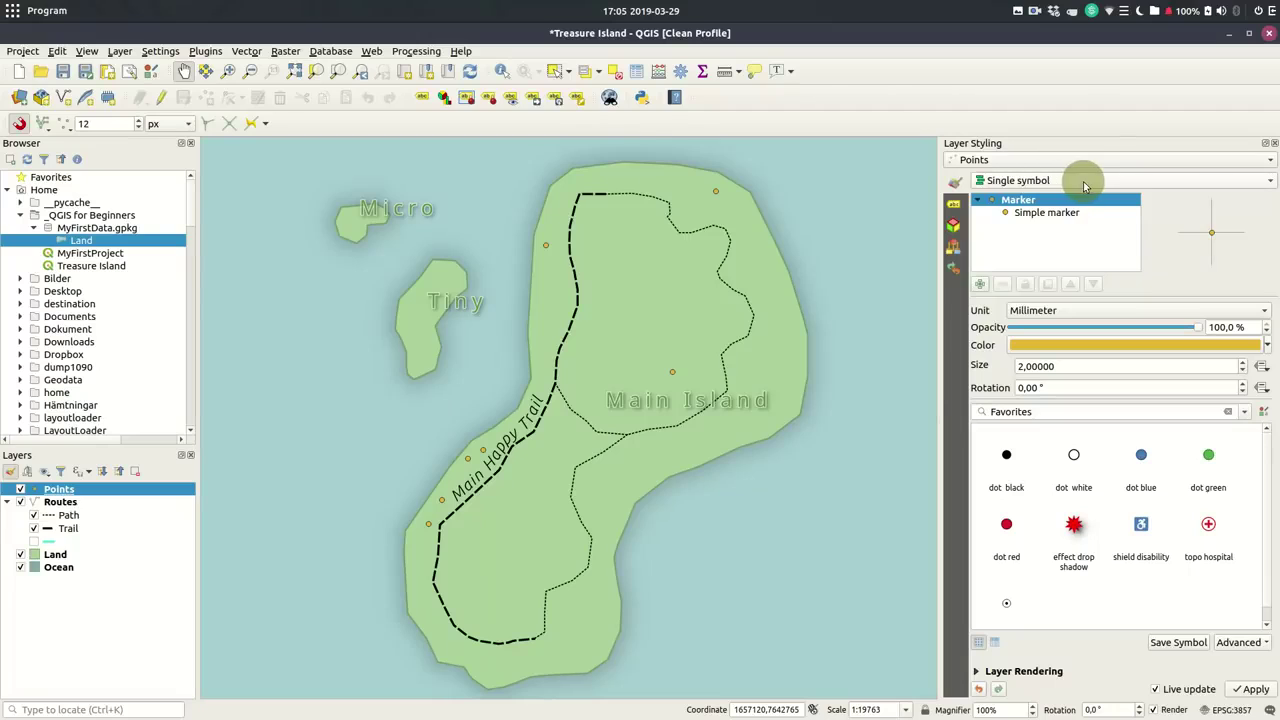
{"action": "left_click", "coordinate": [1085, 183]}
{"action": "left_click", "coordinate": [1070, 206]}
{"action": "left_click", "coordinate": [1200, 201]}
{"action": "left_click", "coordinate": [1150, 231]}
{"action": "left_click", "coordinate": [997, 652]}
{"action": "left_click", "coordinate": [978, 313]}
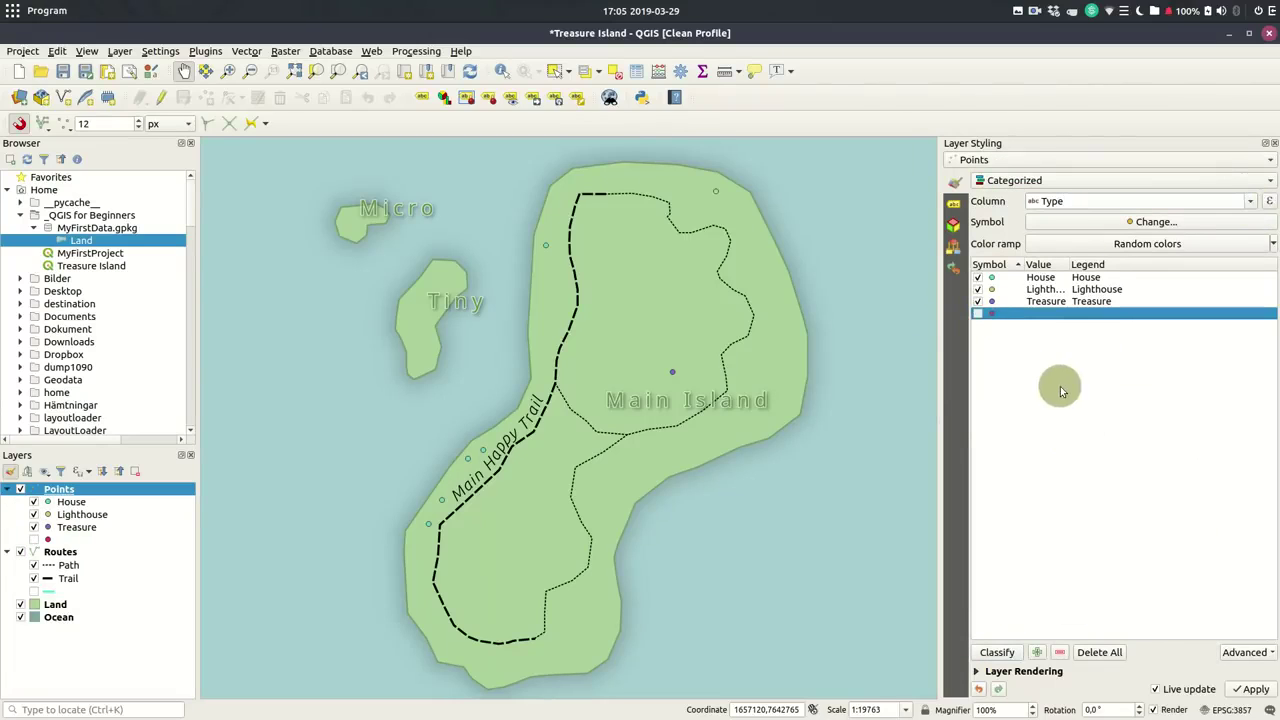
Change the House category's simple marker to a square with black fill
{"action": "double_click", "coordinate": [991, 277]}
{"action": "left_click", "coordinate": [1048, 212]}
{"action": "left_click", "coordinate": [1226, 357]}
{"action": "left_click", "coordinate": [1140, 512]}
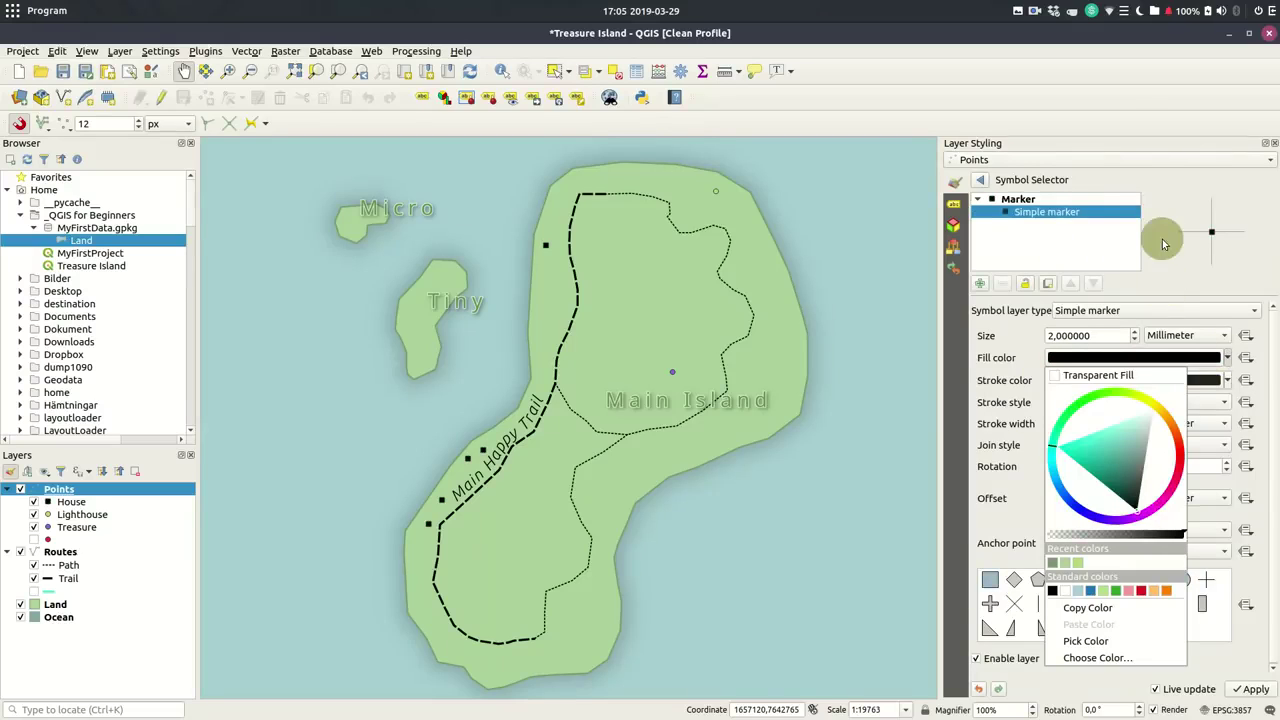
{"action": "key", "text": "Escape"}
{"action": "left_click", "coordinate": [990, 199]}
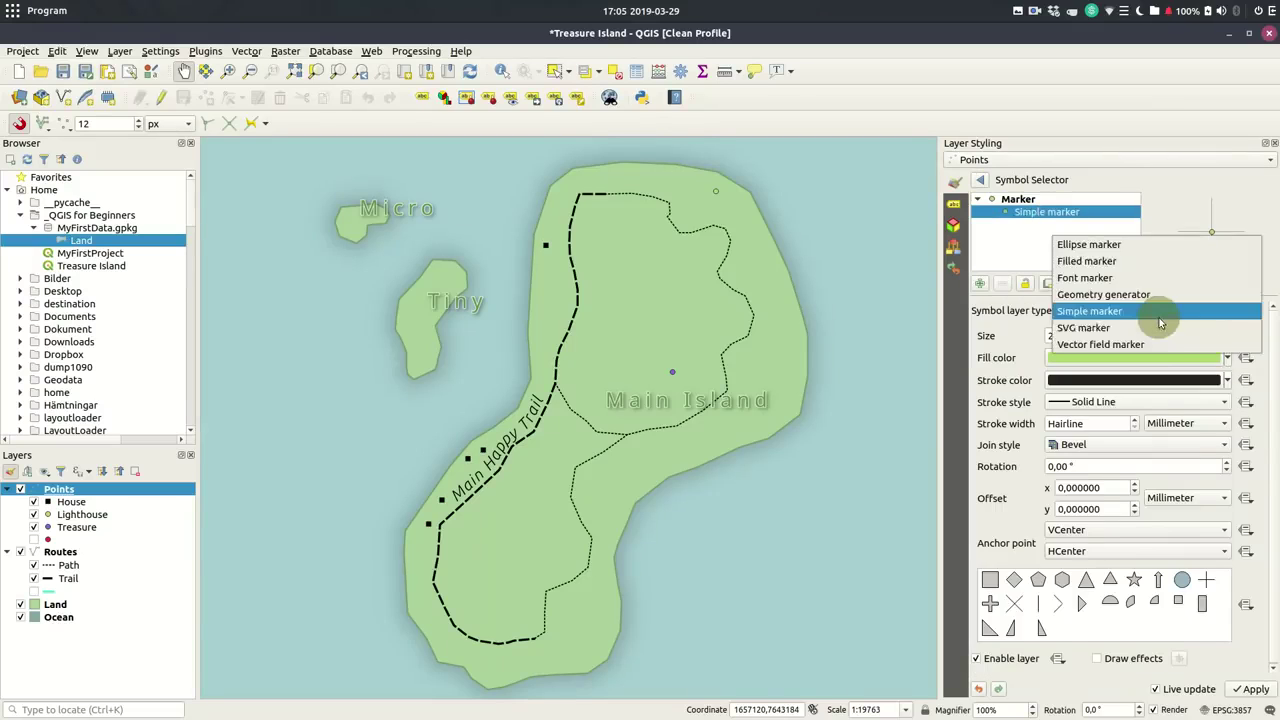
Change the Lighthouse category's symbol to an SVG marker showing a black lighthouse
{"action": "left_click", "coordinate": [1100, 326]}
{"action": "left_click", "coordinate": [1177, 487]}
{"action": "double_click", "coordinate": [1100, 380]}
{"action": "scroll", "coordinate": [1101, 380], "scroll_direction": "down", "scroll_amount": 20}
{"action": "left_click", "coordinate": [1106, 423]}
{"action": "left_click", "coordinate": [1106, 440]}
{"action": "left_click", "coordinate": [1106, 445]}
{"action": "left_click", "coordinate": [1106, 447]}
{"action": "left_click_drag", "start_coordinate": [1272, 408], "coordinate": [1272, 342]}
{"action": "scroll", "coordinate": [1098, 338], "scroll_direction": "up", "scroll_amount": 10}
{"action": "left_click", "coordinate": [1250, 379]}
{"action": "left_click", "coordinate": [1124, 276]}
{"action": "left_click", "coordinate": [980, 179]}
Change the Treasure category's simple marker to a cross shape with red fill
{"action": "left_click", "coordinate": [993, 303]}
{"action": "double_click", "coordinate": [993, 303]}
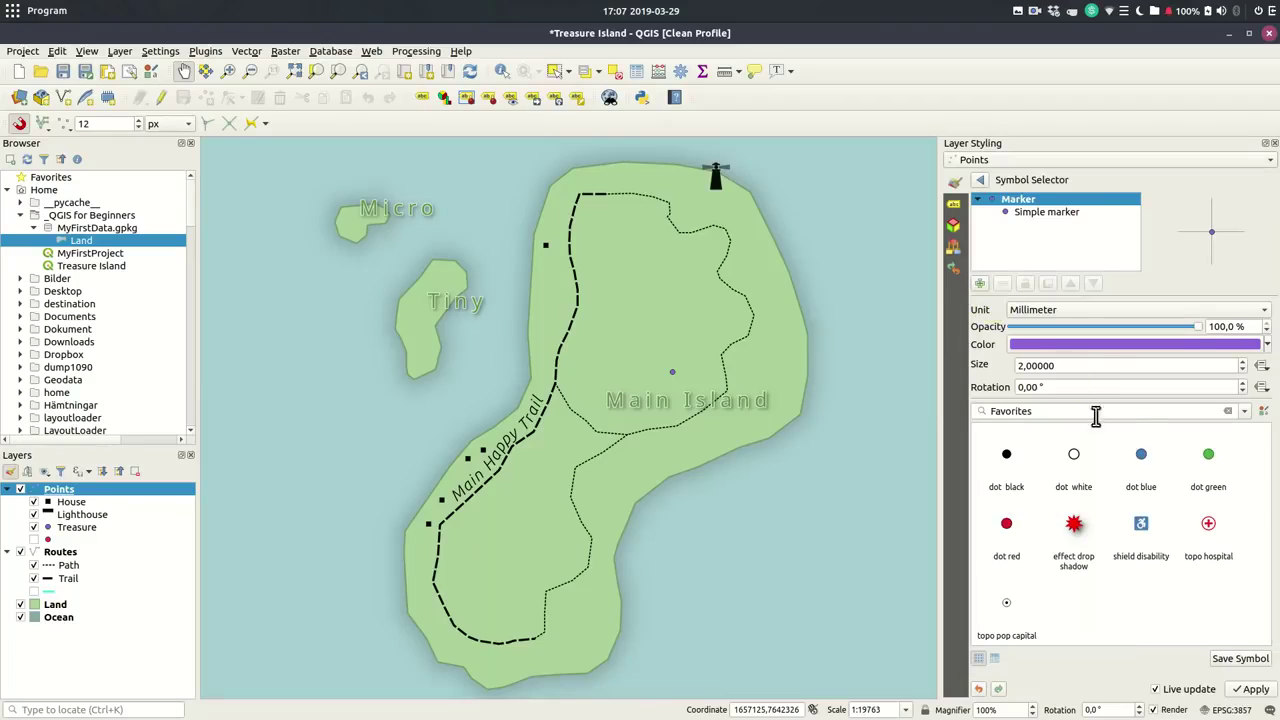
{"action": "left_click", "coordinate": [1045, 213]}
{"action": "left_click", "coordinate": [990, 604]}
{"action": "left_click", "coordinate": [1228, 357]}
{"action": "left_click", "coordinate": [1024, 434]}
Set the Treasure marker's size to 10.2 mm, stroke width to 0.6 mm and rotation to 45°
{"action": "double_click", "coordinate": [1088, 335]}
{"action": "type", "text": "10,2"}
{"action": "double_click", "coordinate": [1068, 423]}
{"action": "type", "text": "0,6"}
{"action": "double_click", "coordinate": [1058, 466]}
{"action": "type", "text": "45"}
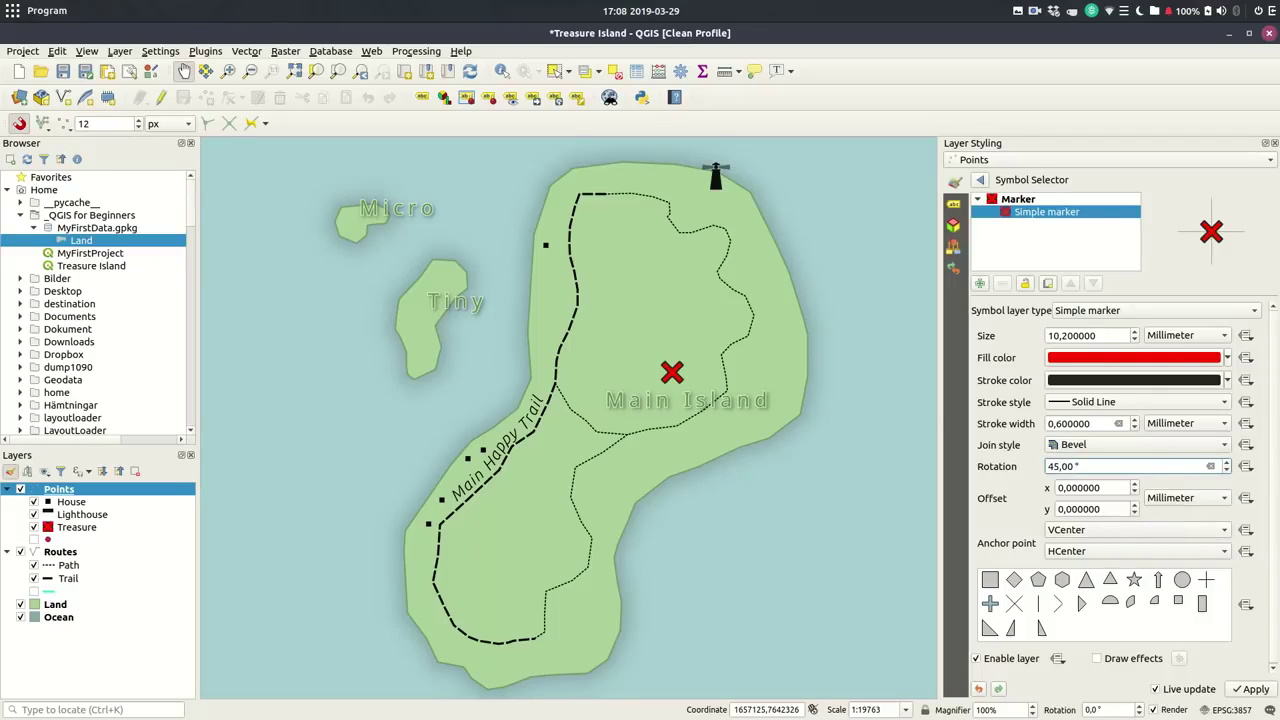
Enable draw effects for the Treasure marker and give it a drop shadow
{"action": "scroll", "coordinate": [1268, 438], "scroll_direction": "down", "scroll_amount": 1}
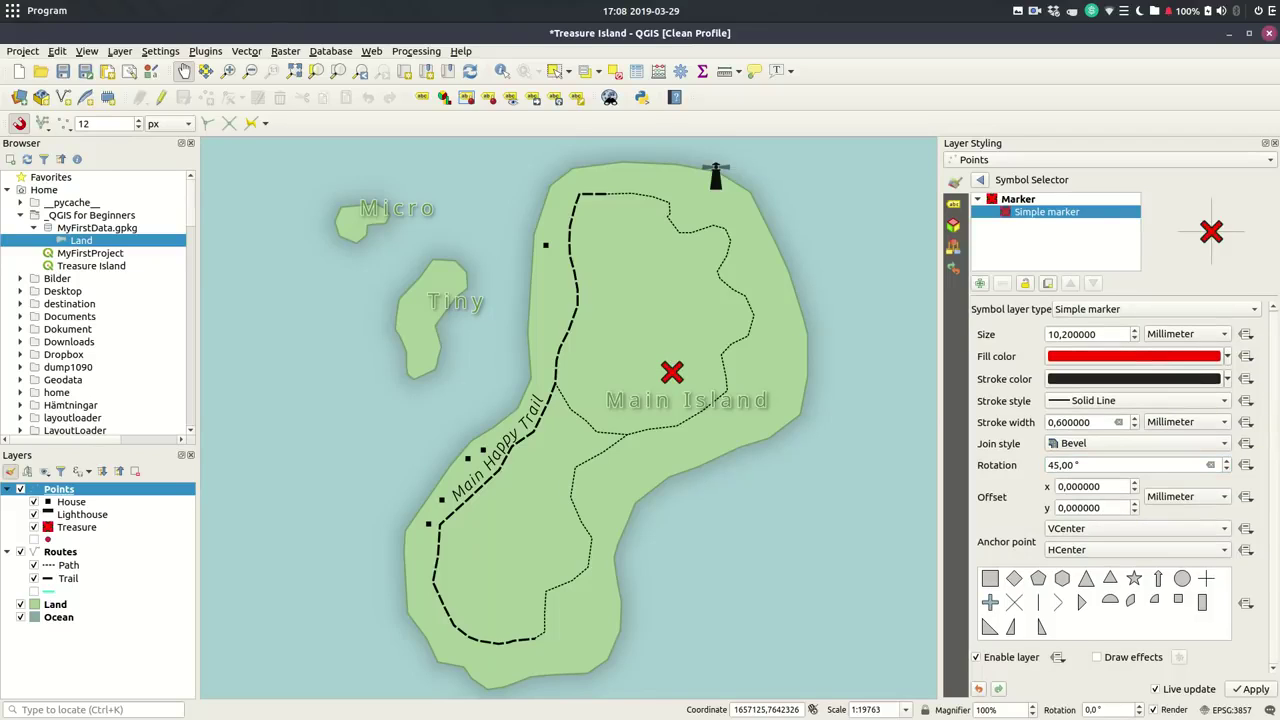
{"action": "left_click", "coordinate": [1099, 658]}
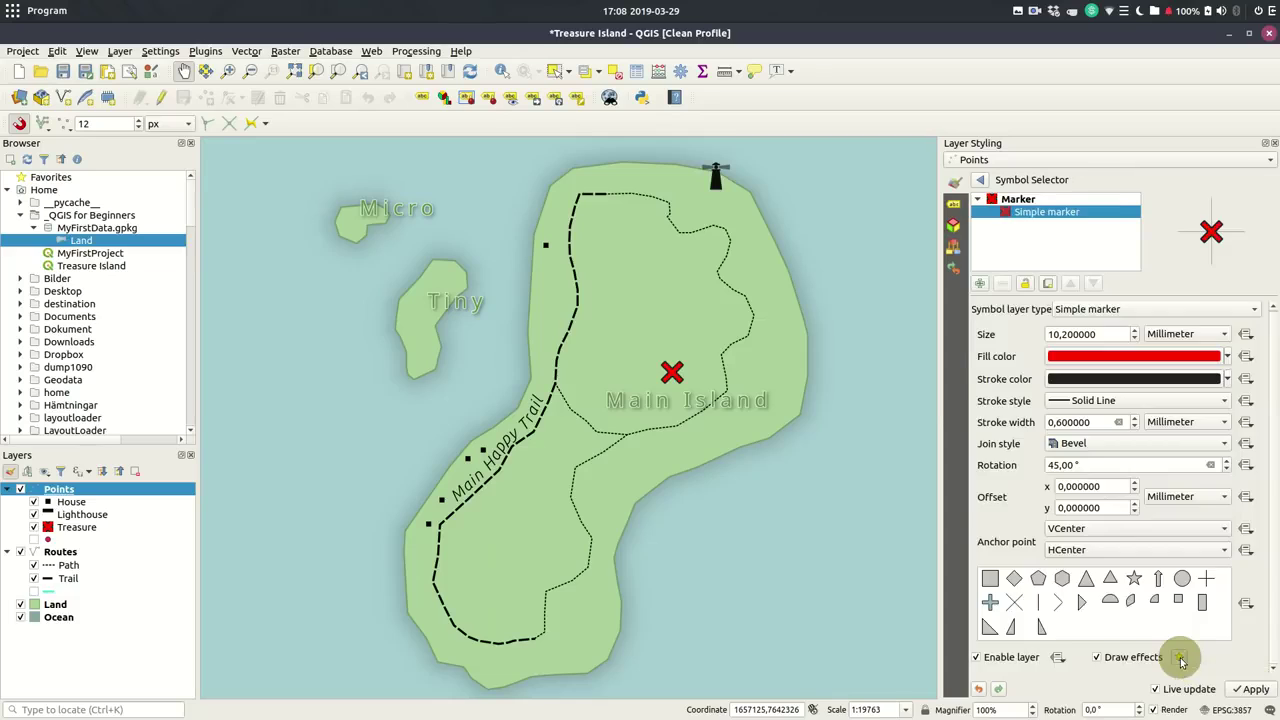
{"action": "left_click", "coordinate": [1180, 657]}
{"action": "left_click", "coordinate": [984, 250]}
{"action": "left_click", "coordinate": [1015, 250]}
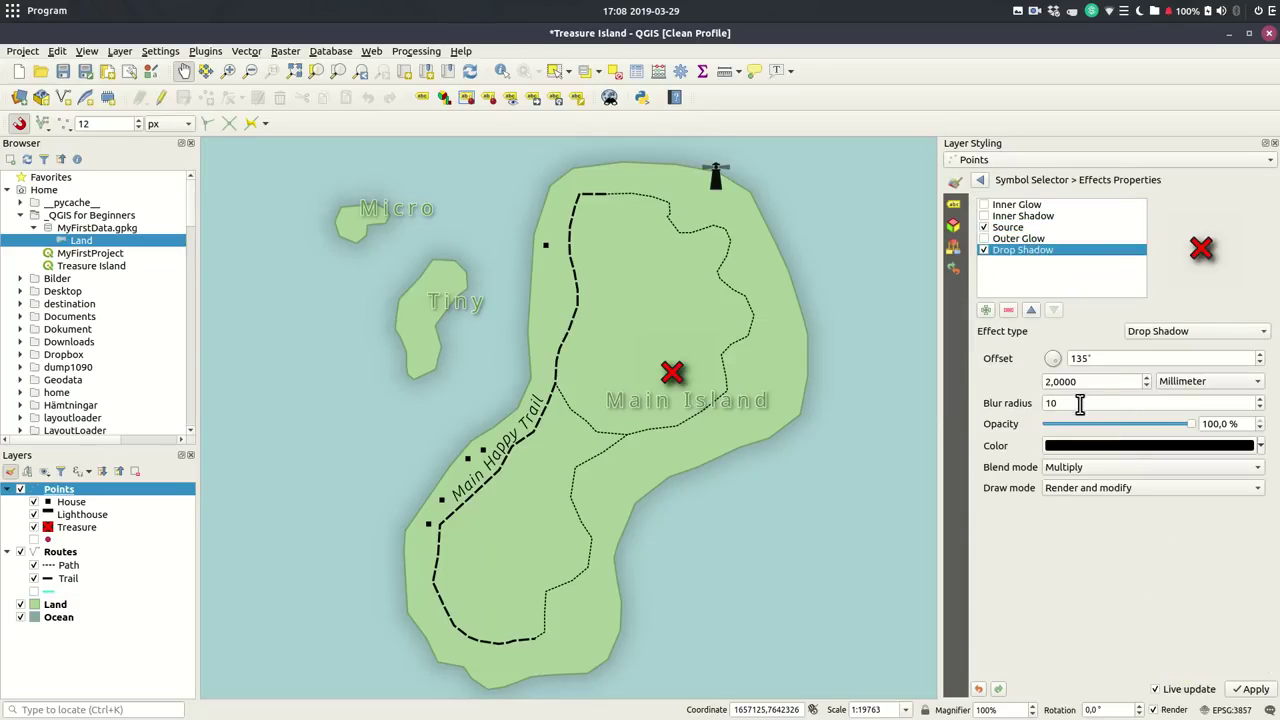
{"action": "mouse_move", "coordinate": [1104, 425]}
{"action": "left_mouse_down"}
{"action": "mouse_move", "coordinate": [1167, 423]}
{"action": "mouse_move", "coordinate": [1120, 426]}
{"action": "left_mouse_up"}
{"action": "left_click", "coordinate": [980, 180]}
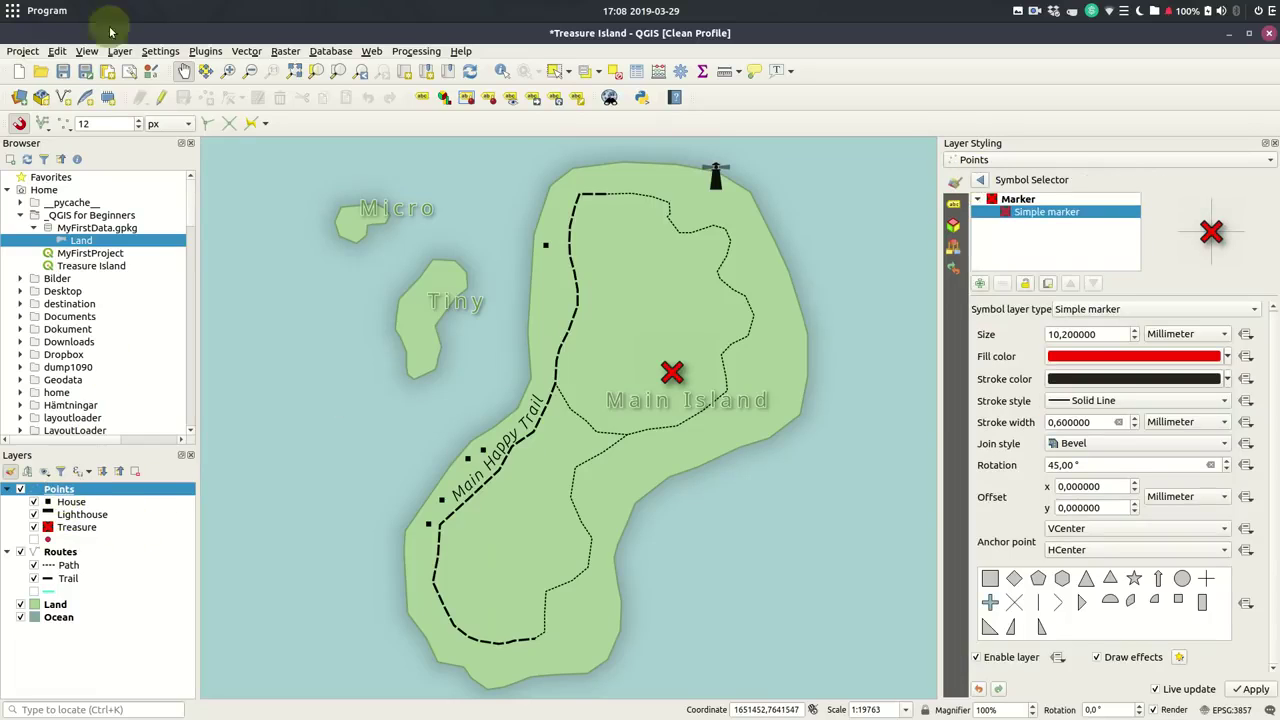
Save the Points layer's style as default in the datasource database, and save the project
{"action": "double_click", "coordinate": [62, 492]}
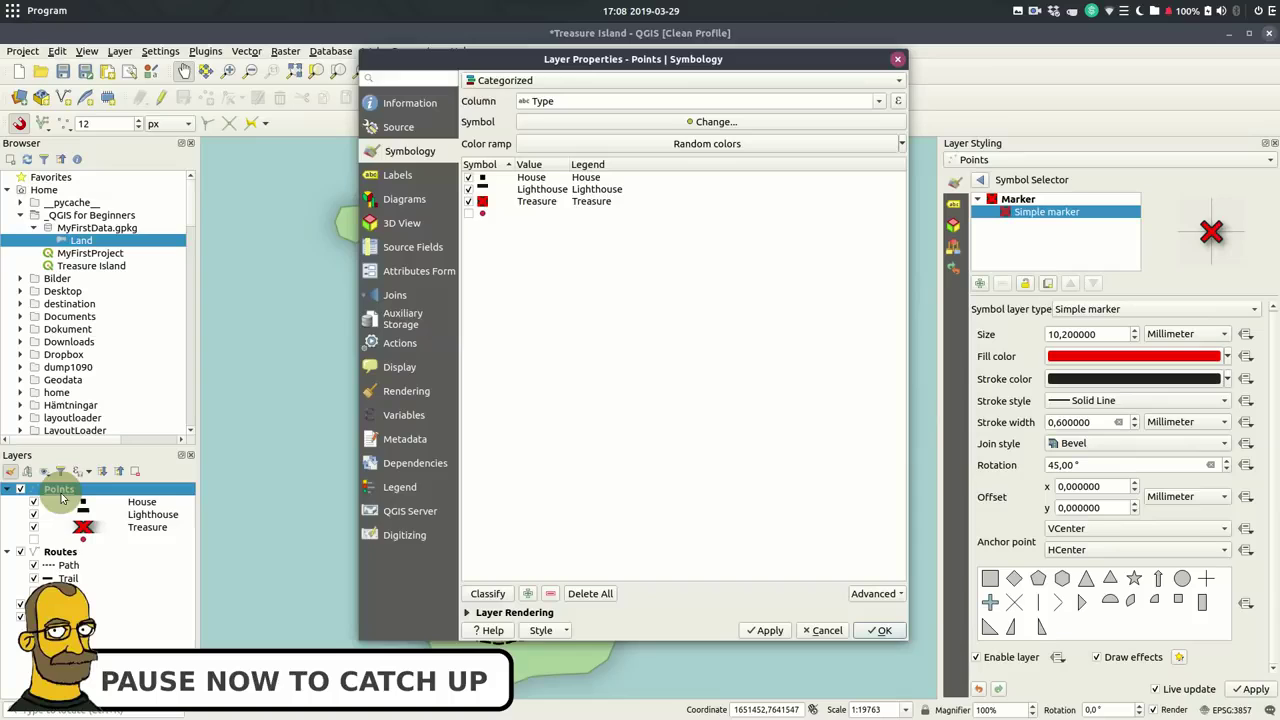
{"action": "left_click", "coordinate": [550, 630]}
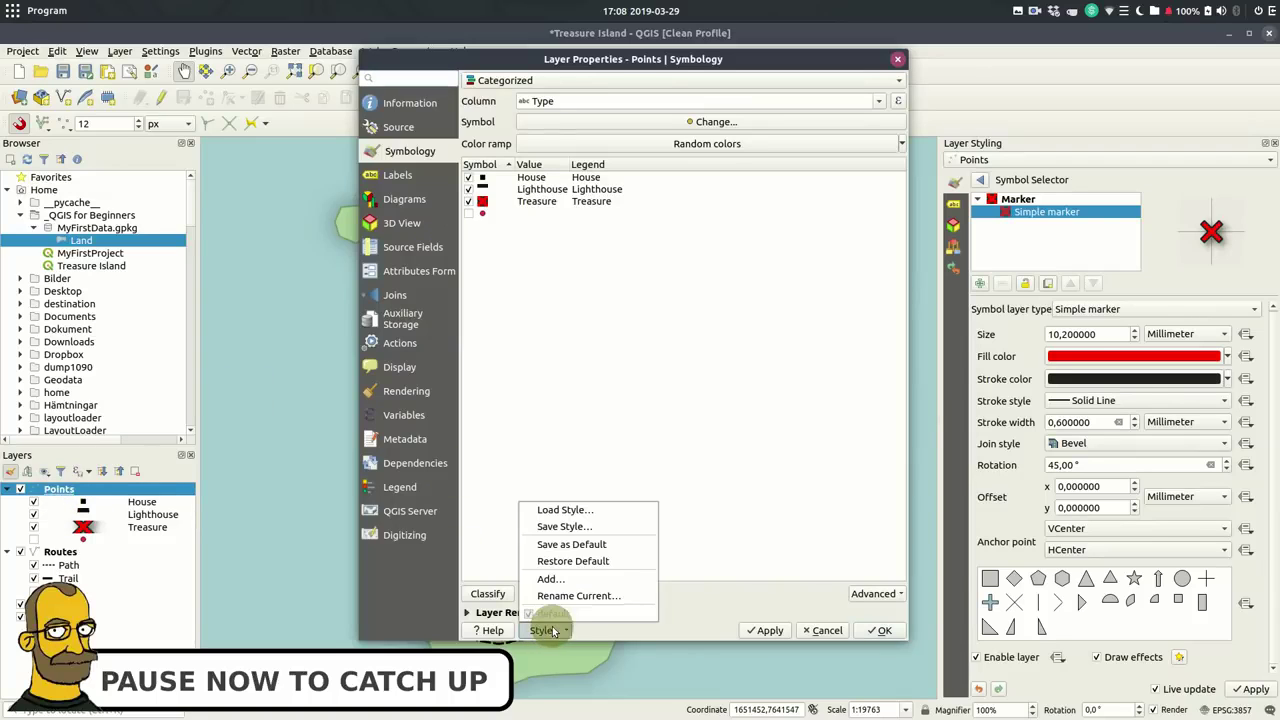
{"action": "left_click", "coordinate": [575, 548]}
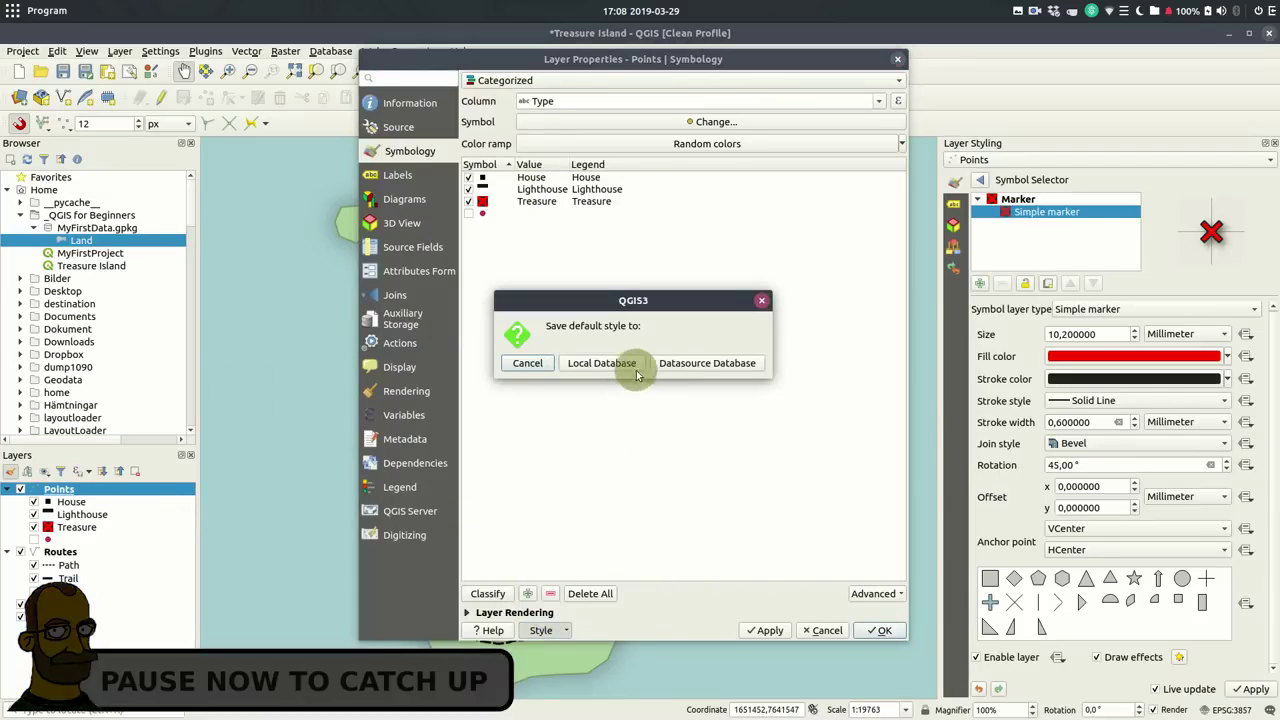
{"action": "left_click", "coordinate": [686, 363]}
{"action": "left_click", "coordinate": [880, 630]}
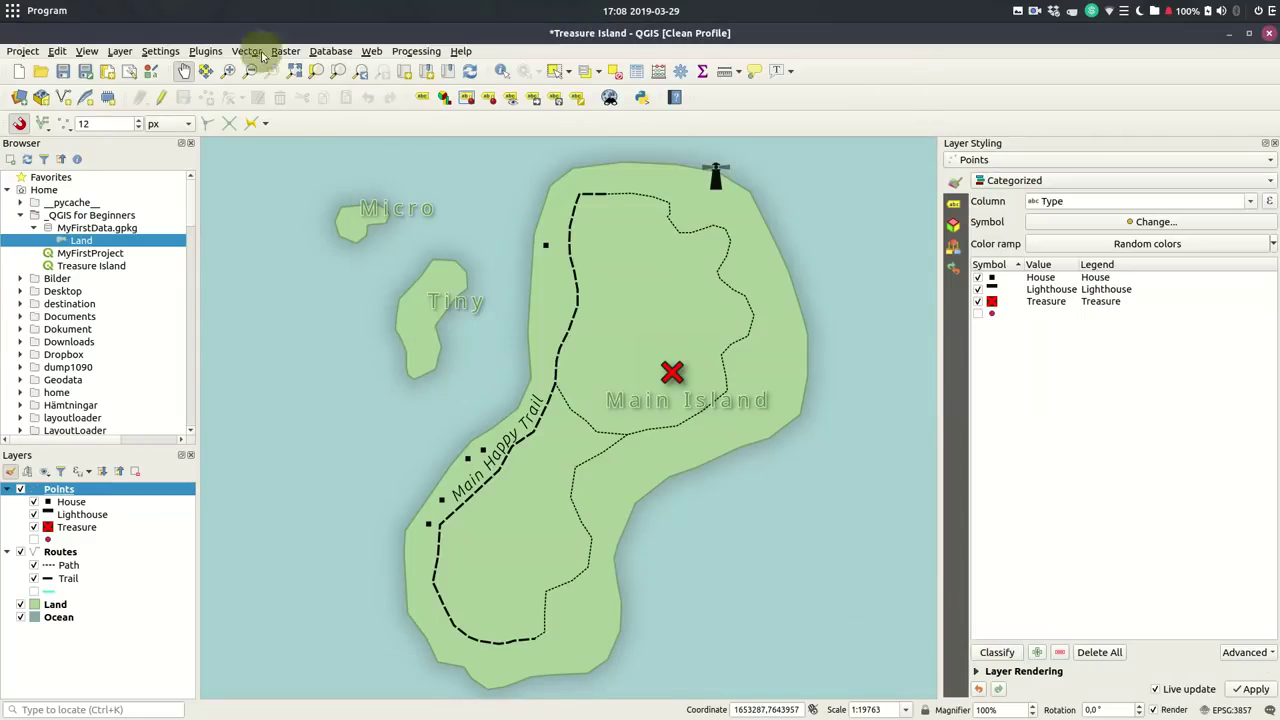
{"action": "left_click", "coordinate": [63, 72]}
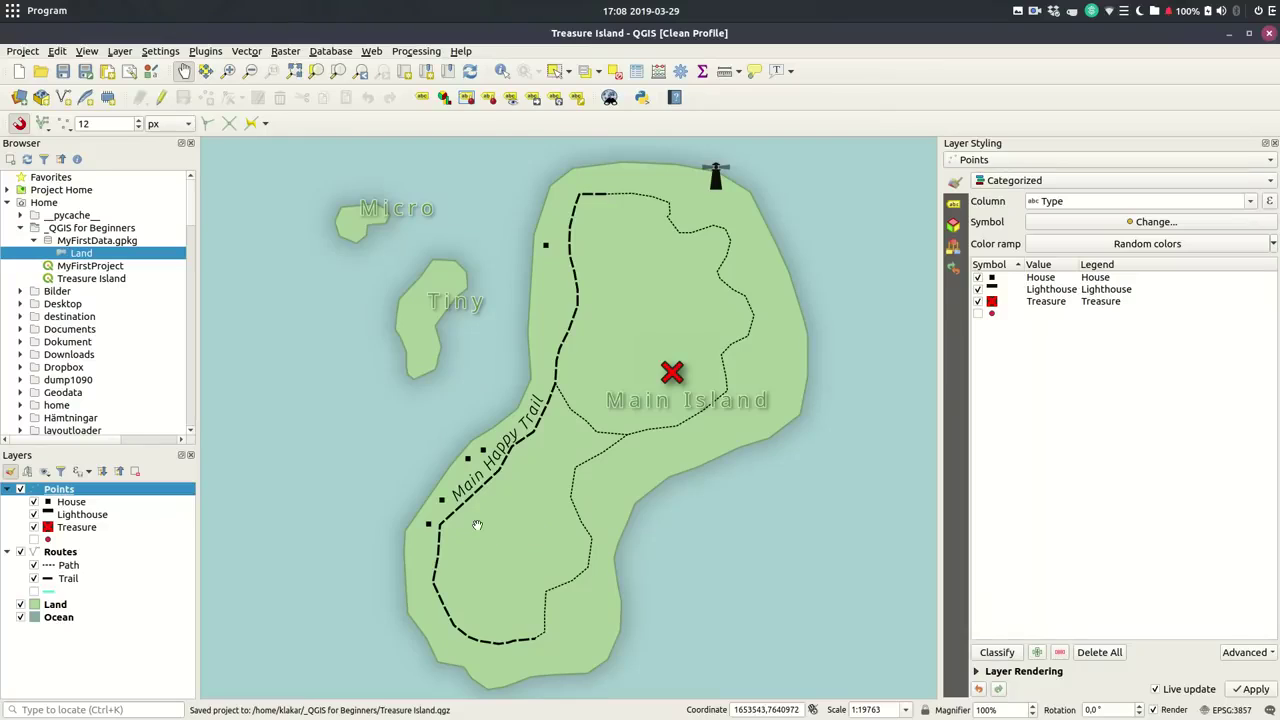
{"action": "left_click", "coordinate": [22, 51]}
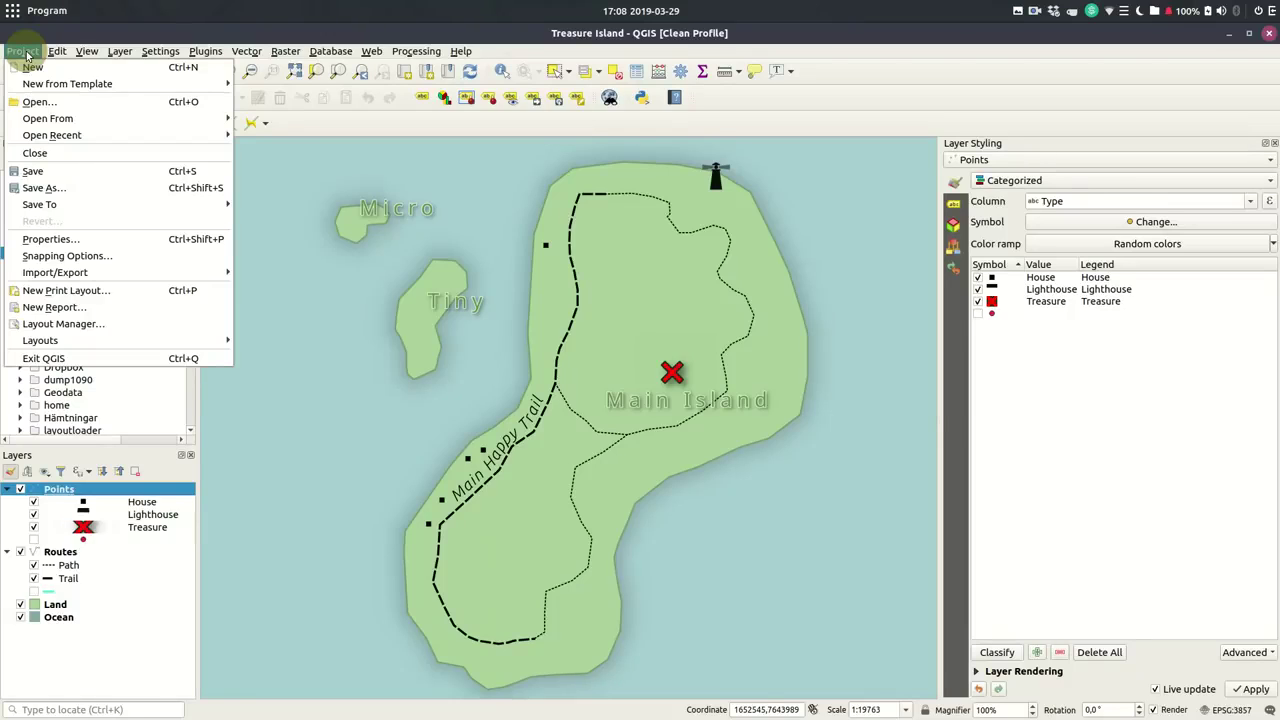
{"action": "mouse_move", "coordinate": [86, 272]}
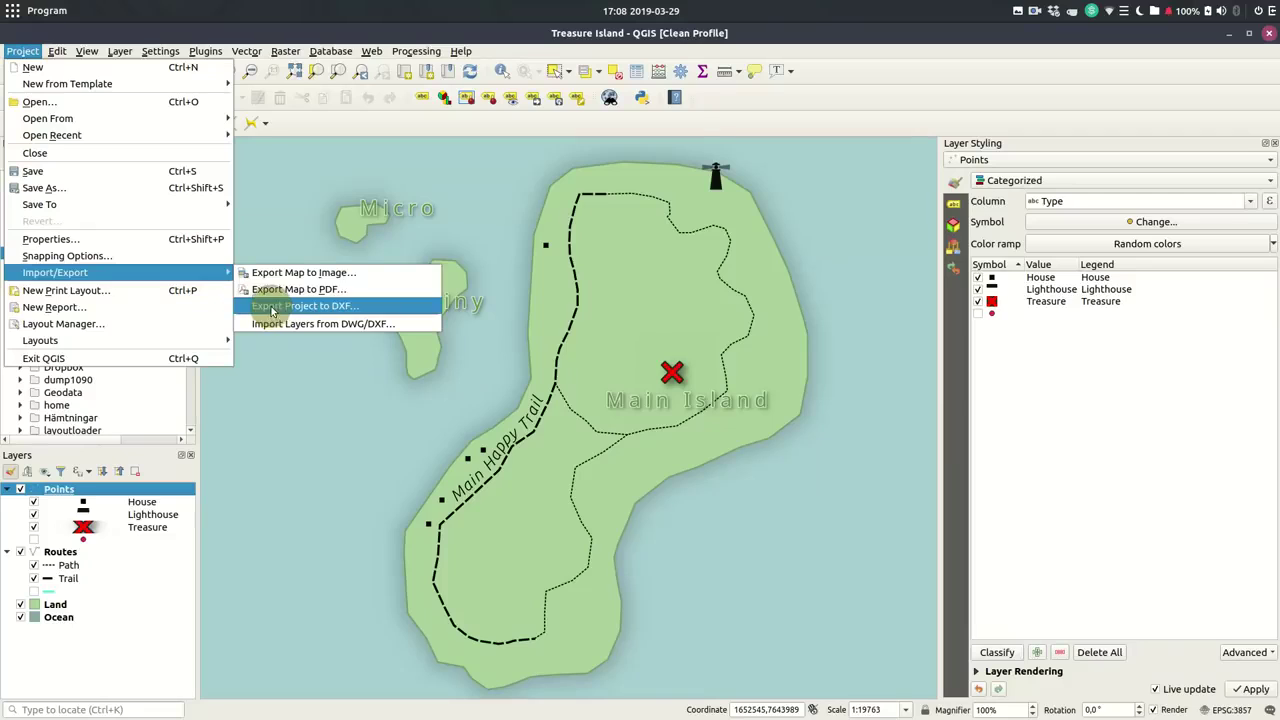
{"action": "left_click", "coordinate": [227, 31]}
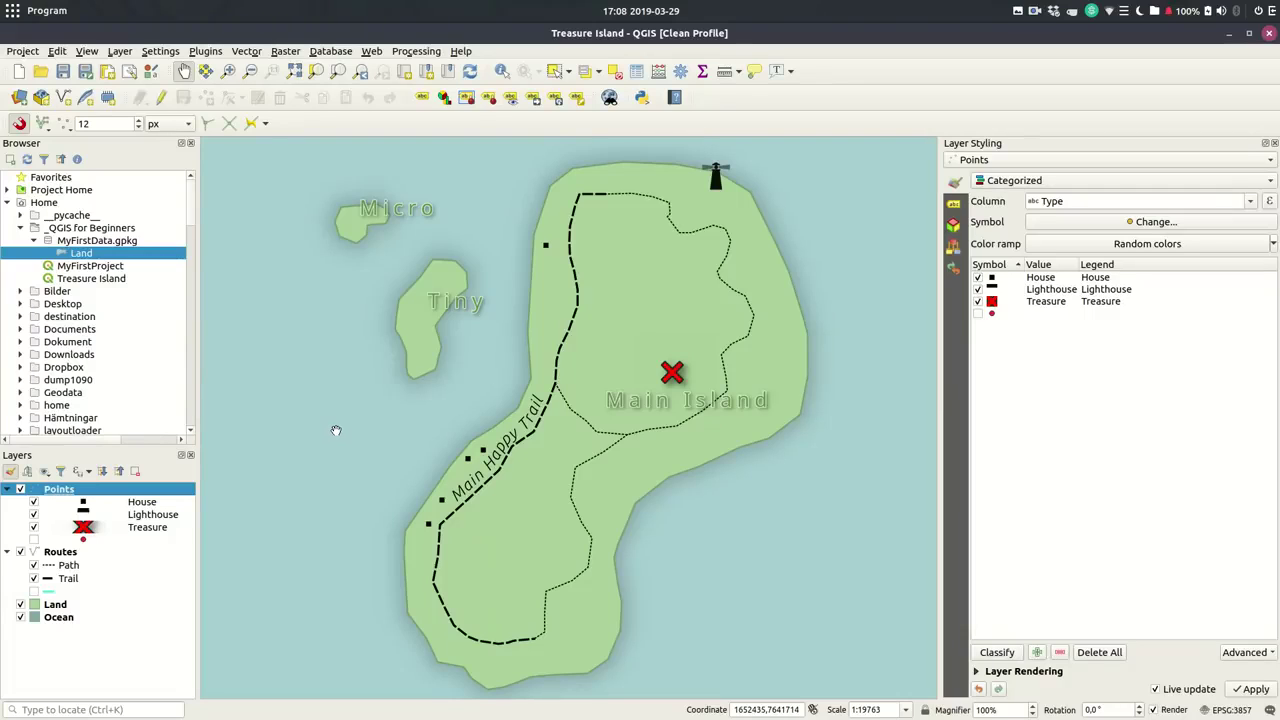
Create a new print layout titled "My First Layout" and maximize its window
{"action": "left_click", "coordinate": [30, 52]}
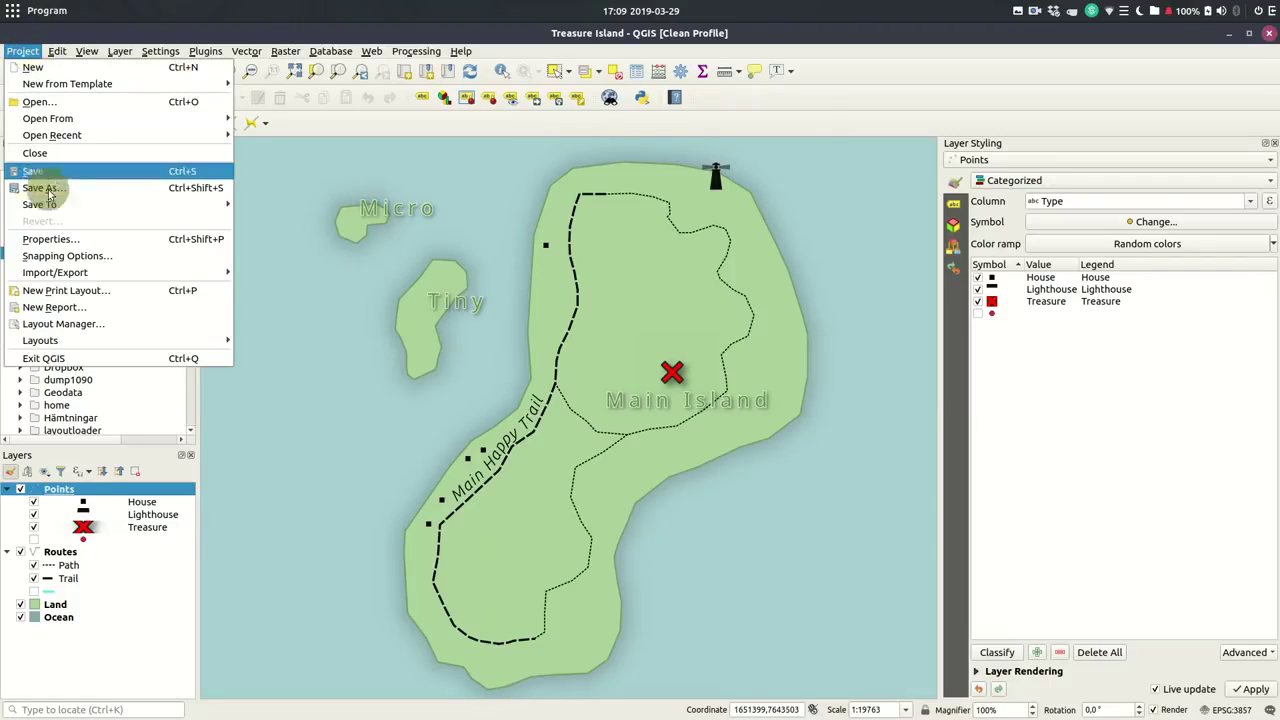
{"action": "left_click", "coordinate": [100, 293]}
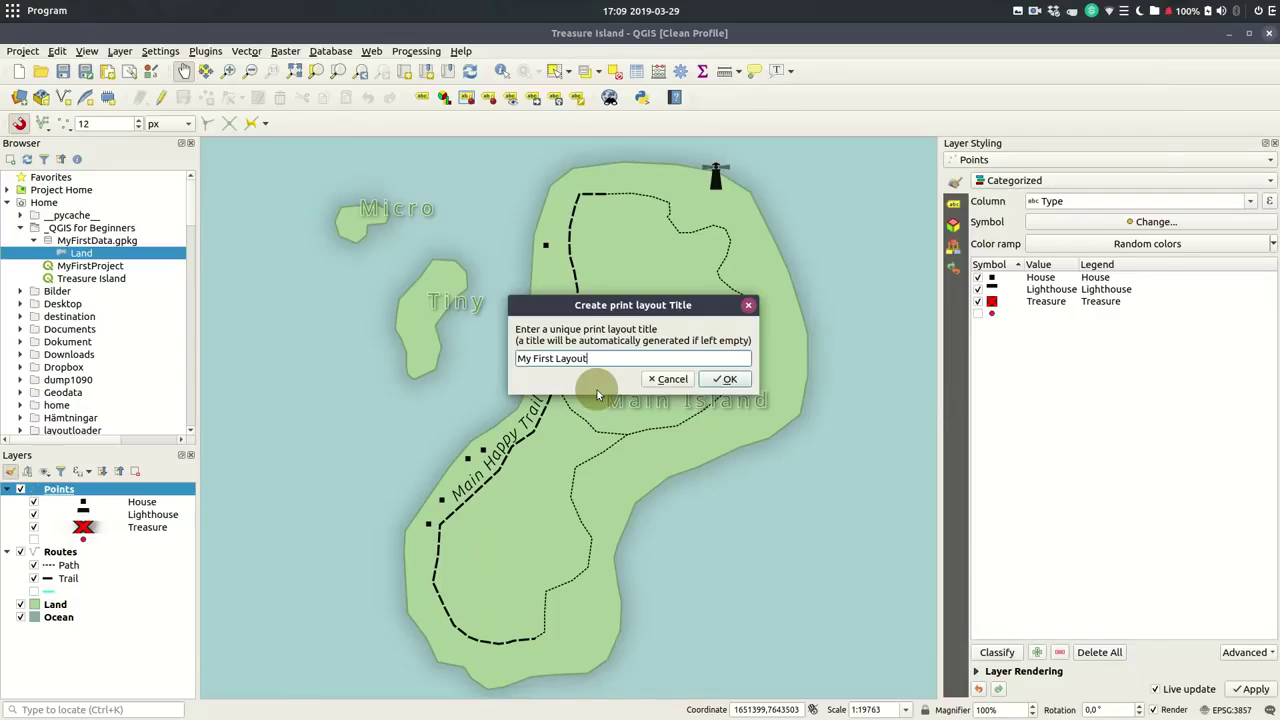
{"action": "key", "text": "Return"}
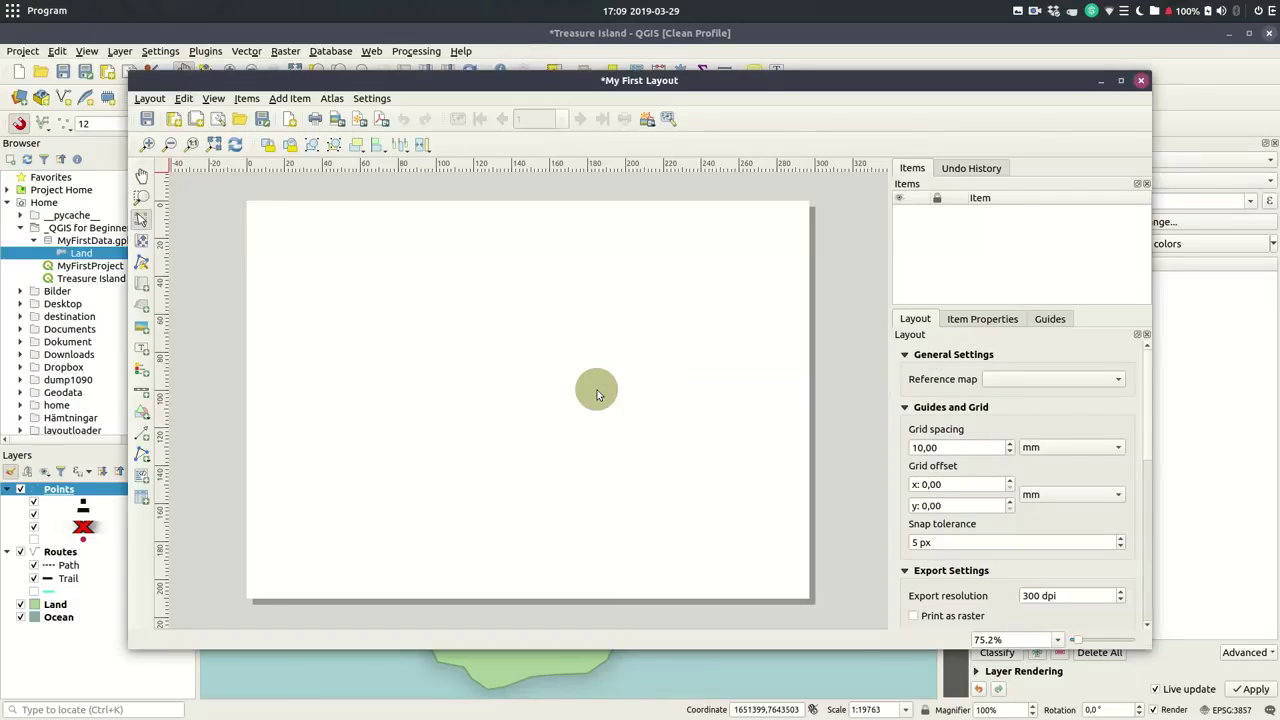
{"action": "double_click", "coordinate": [669, 81]}
{"action": "scroll", "coordinate": [509, 345], "scroll_direction": "down", "scroll_amount": 1}
{"action": "scroll", "coordinate": [507, 345], "scroll_direction": "up", "scroll_amount": 3}
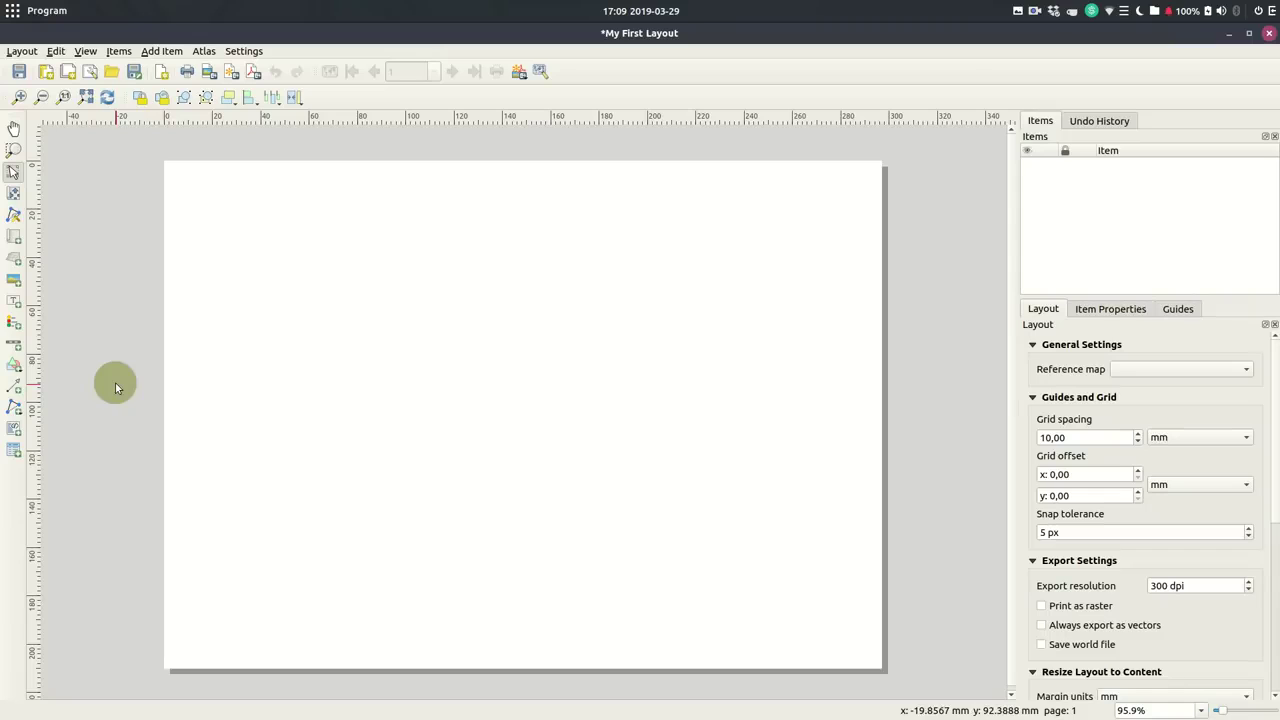
Open the layout page's properties and review the available page sizes and layout commands
{"action": "right_click", "coordinate": [635, 364]}
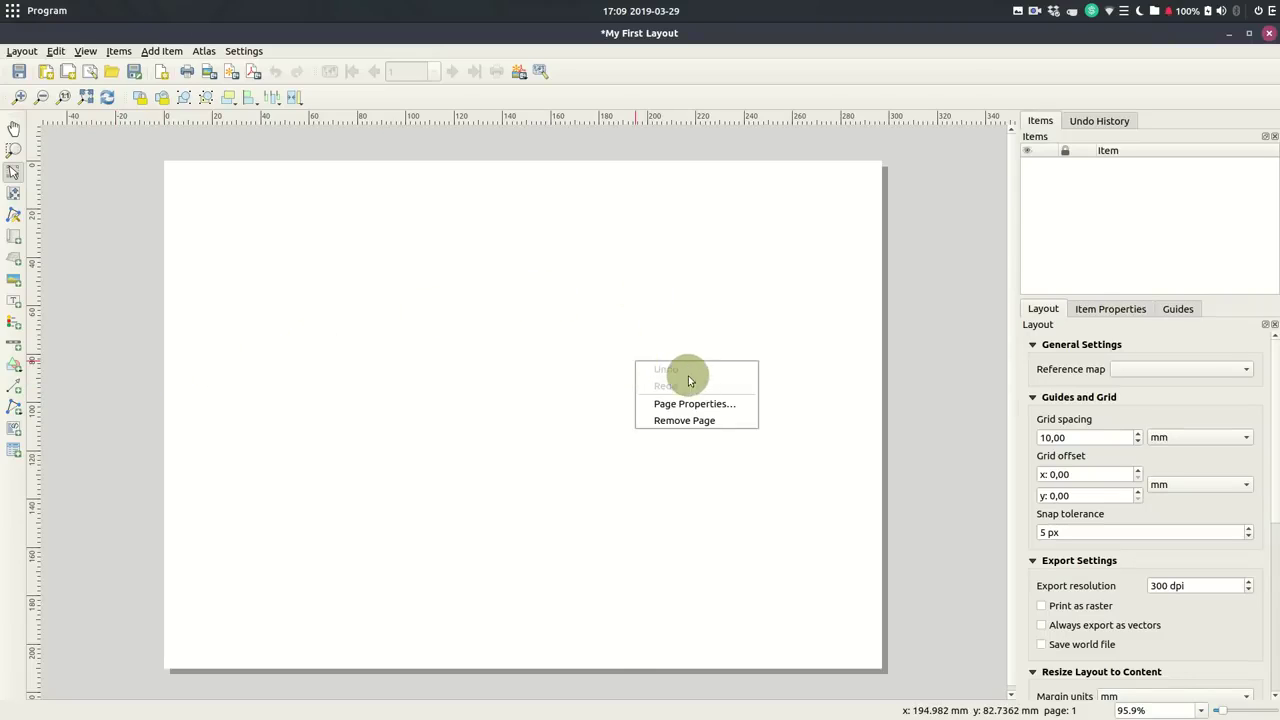
{"action": "left_click", "coordinate": [700, 403]}
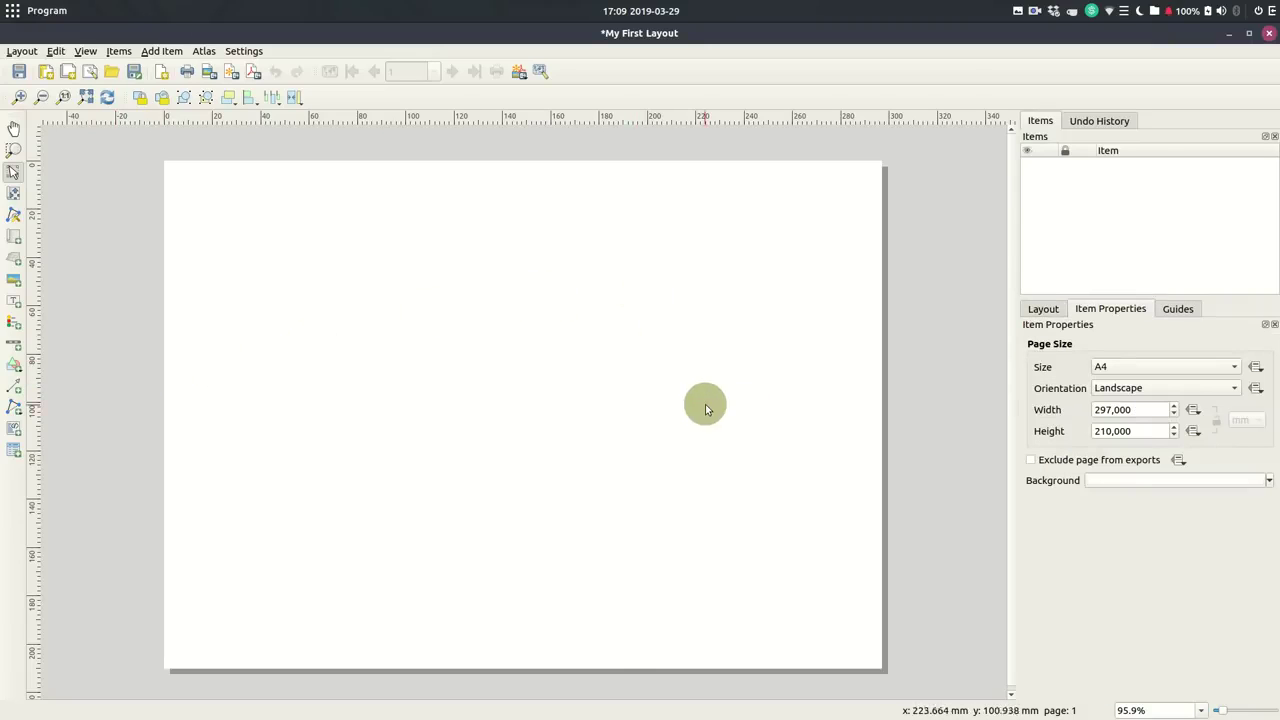
{"action": "left_click", "coordinate": [1231, 369]}
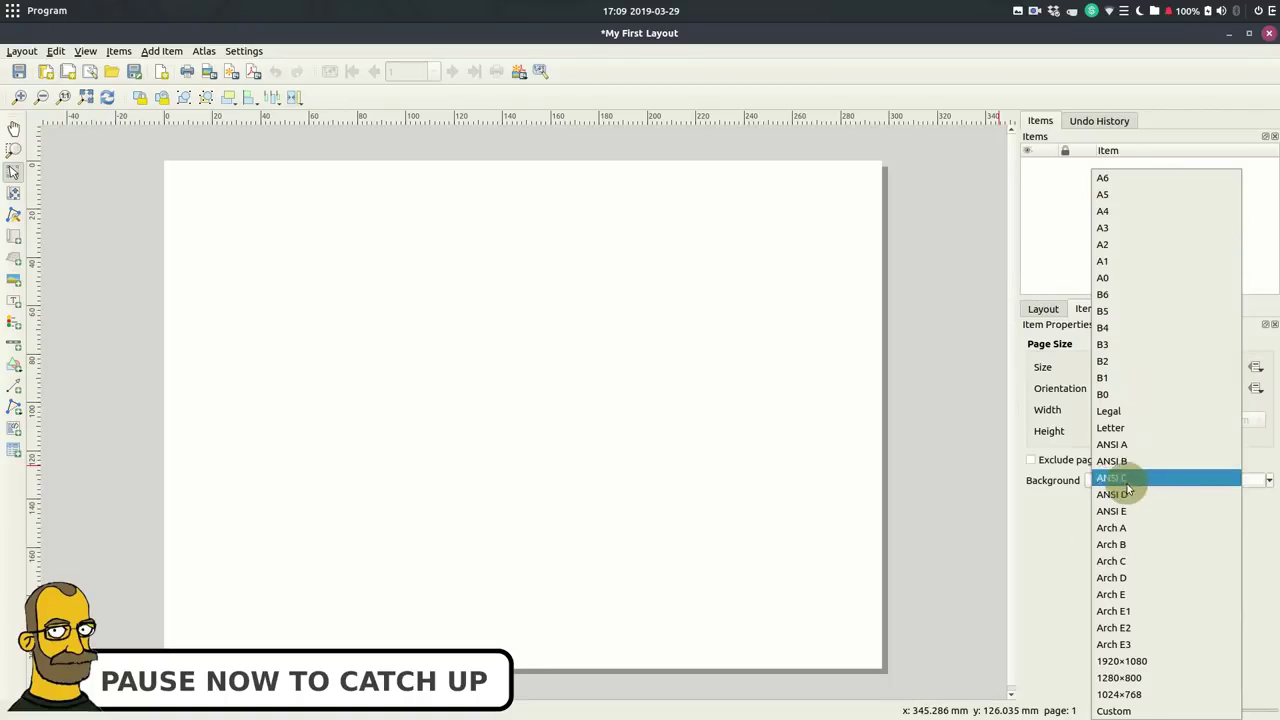
{"action": "left_click", "coordinate": [1040, 614]}
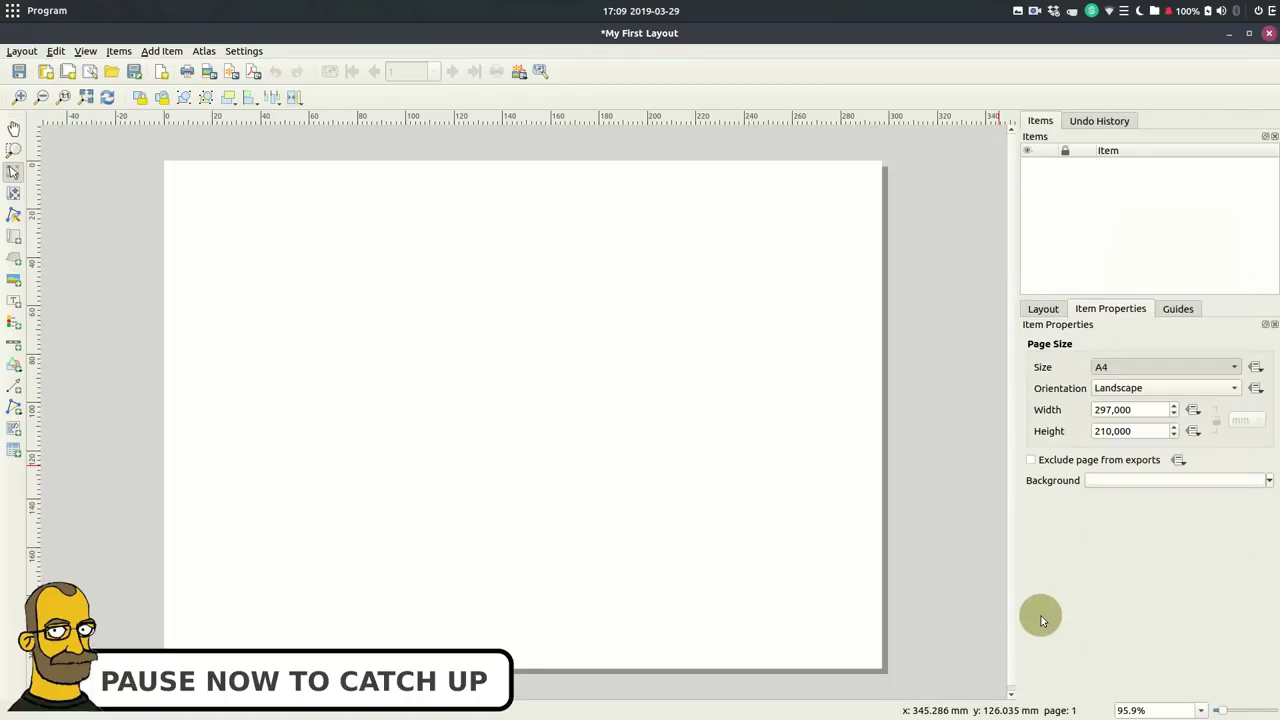
{"action": "left_click", "coordinate": [24, 54]}
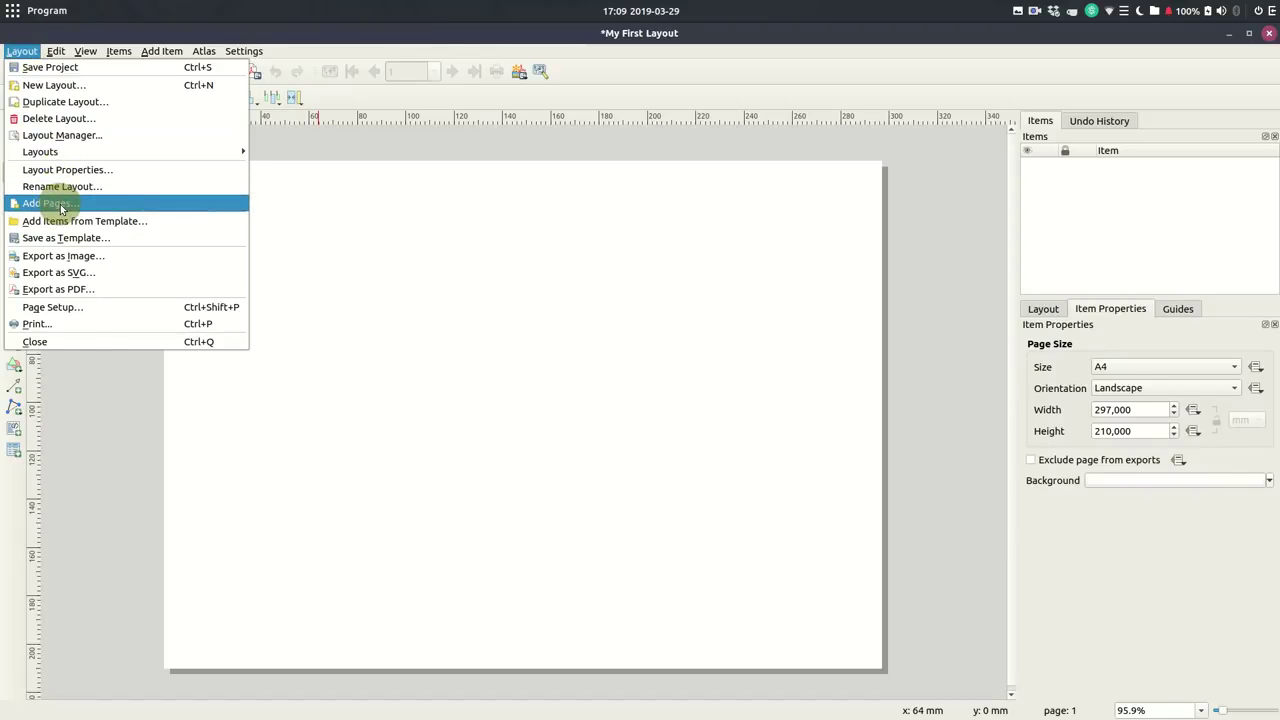
{"action": "left_click", "coordinate": [89, 458]}
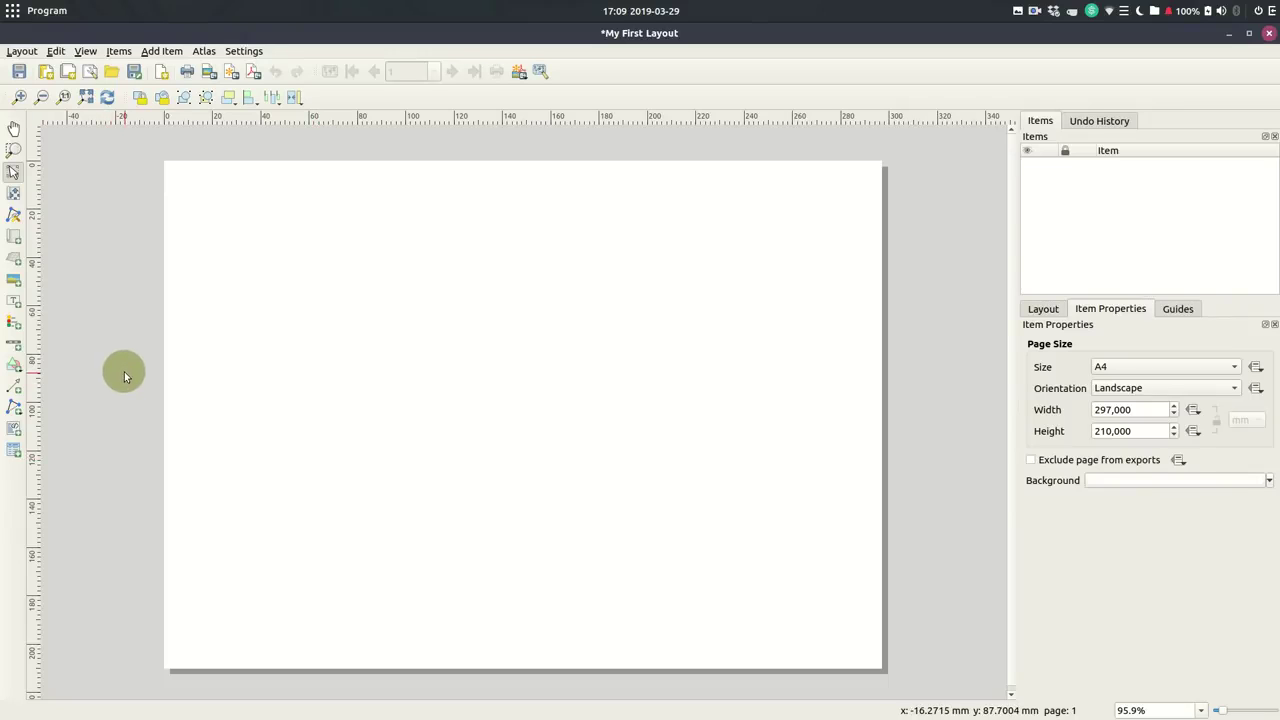
Add a map about 263 by 163 mm to the layout page, centered horizontally between the page edges
{"action": "left_click", "coordinate": [14, 238]}
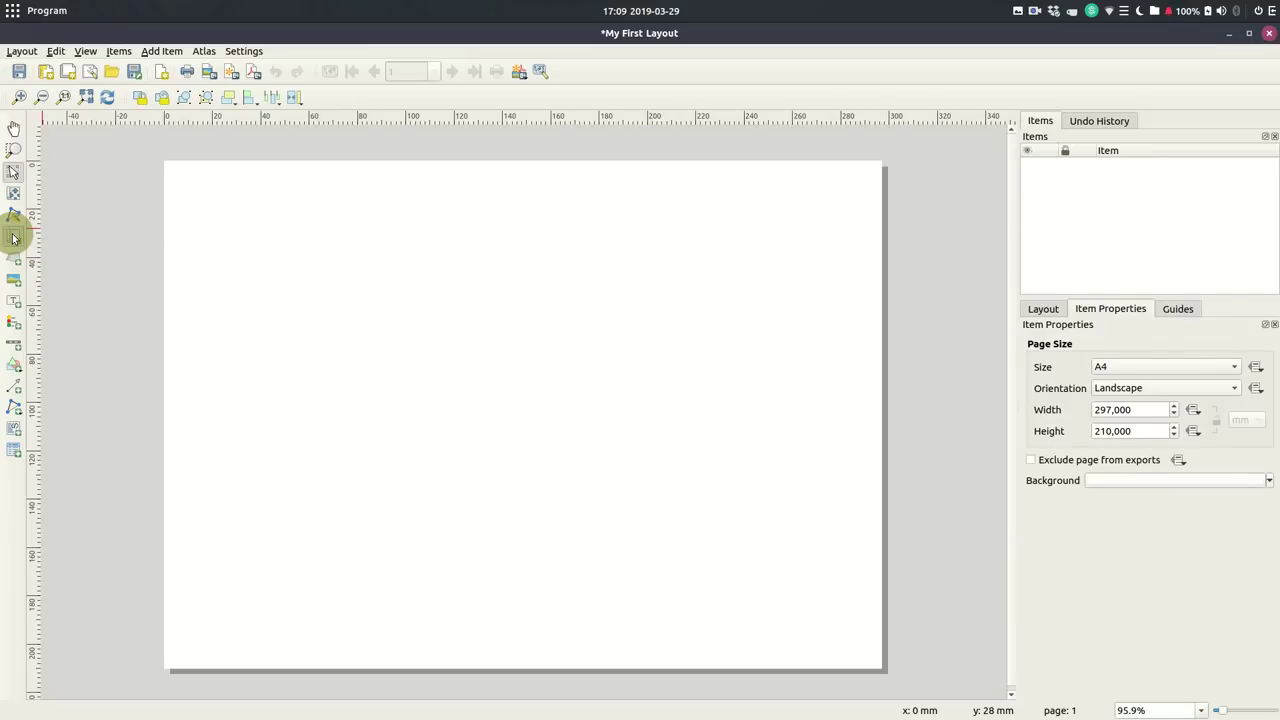
{"action": "left_click_drag", "start_coordinate": [200, 231], "coordinate": [830, 623]}
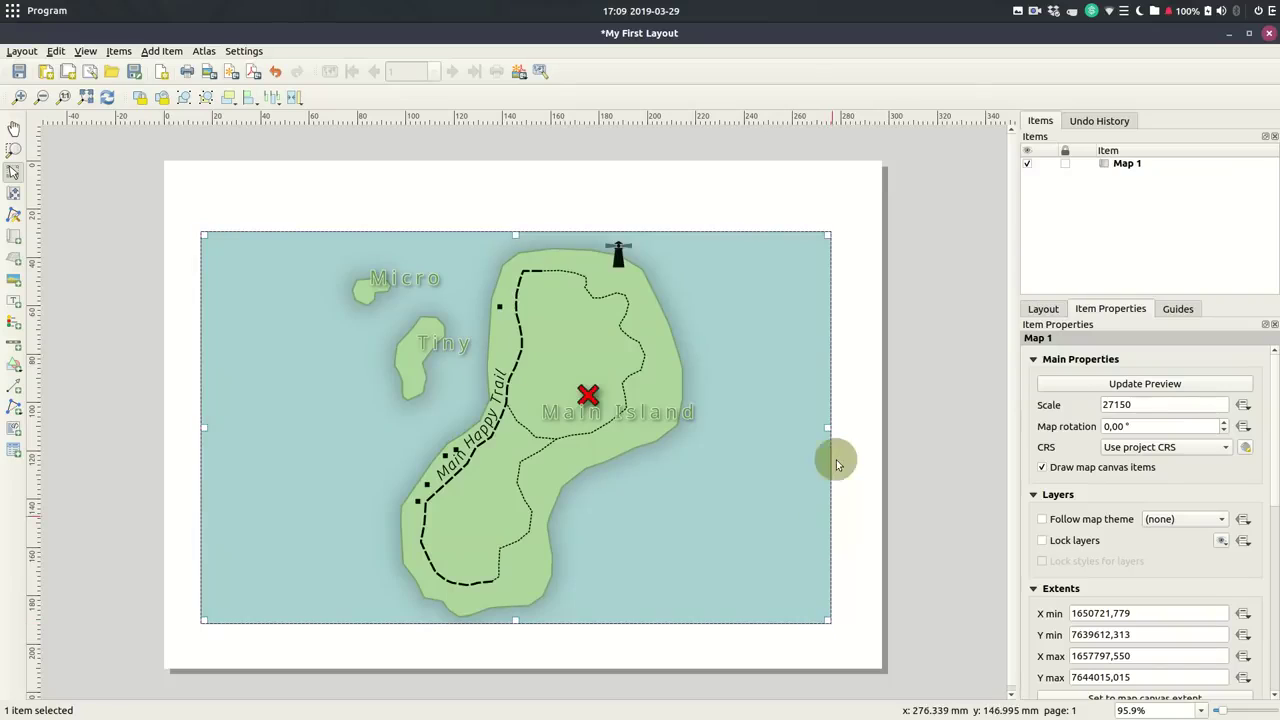
{"action": "left_click_drag", "start_coordinate": [832, 430], "coordinate": [837, 431]}
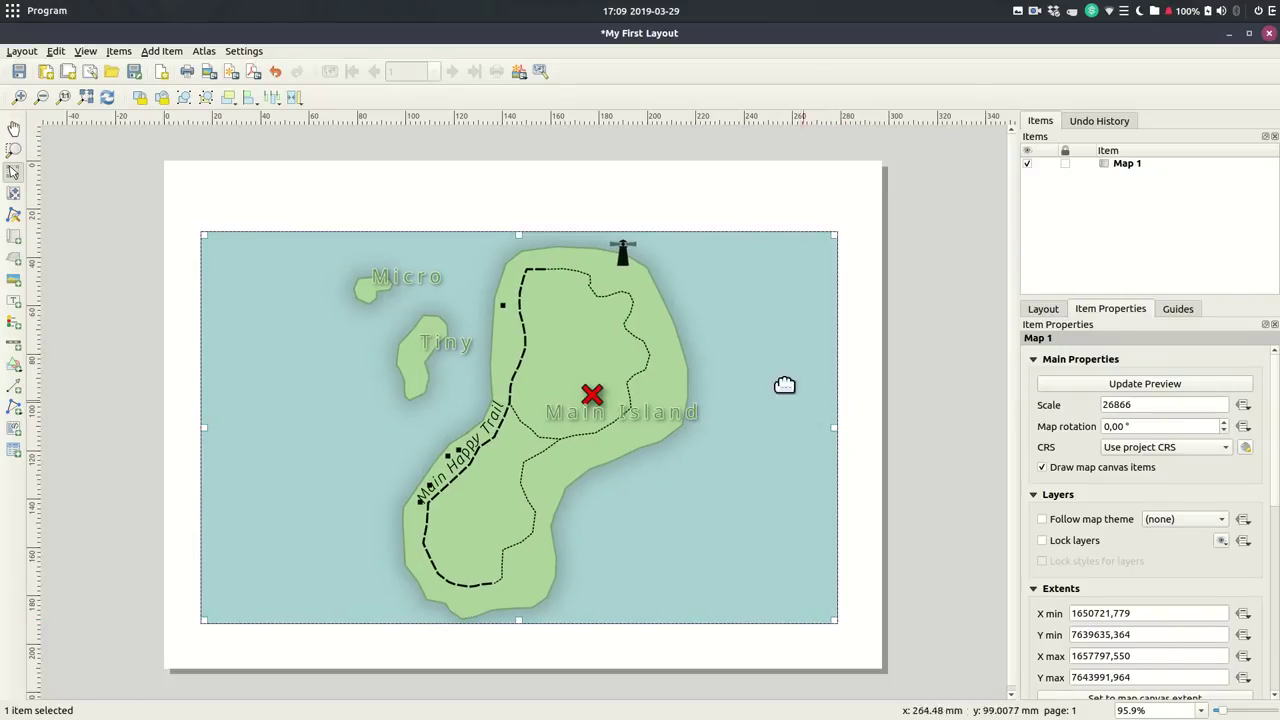
{"action": "left_click_drag", "start_coordinate": [522, 233], "coordinate": [520, 231]}
{"action": "mouse_move", "coordinate": [523, 405]}
{"action": "left_mouse_down"}
{"action": "mouse_move", "coordinate": [546, 420]}
{"action": "mouse_move", "coordinate": [503, 403]}
{"action": "left_mouse_up"}
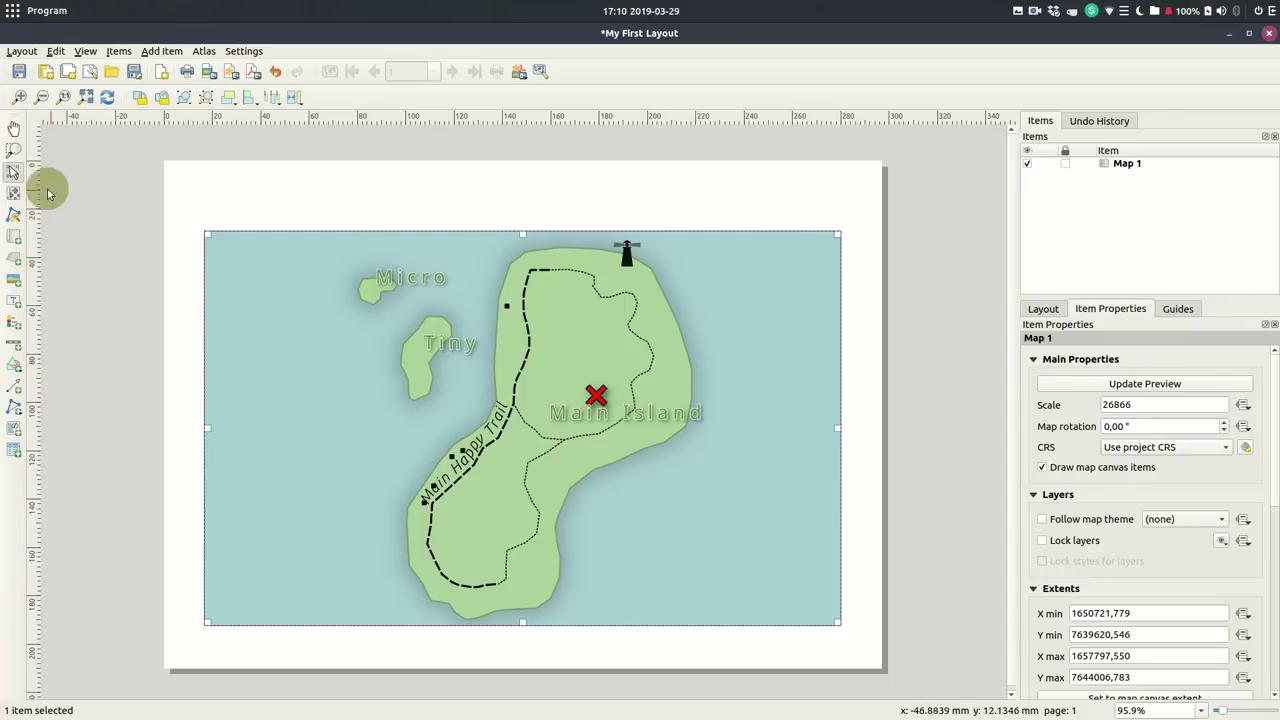
Shift the map's content slightly right and down within the map item, and set its scale to 30000
{"action": "left_click", "coordinate": [15, 193]}
{"action": "left_click_drag", "start_coordinate": [457, 423], "coordinate": [533, 426]}
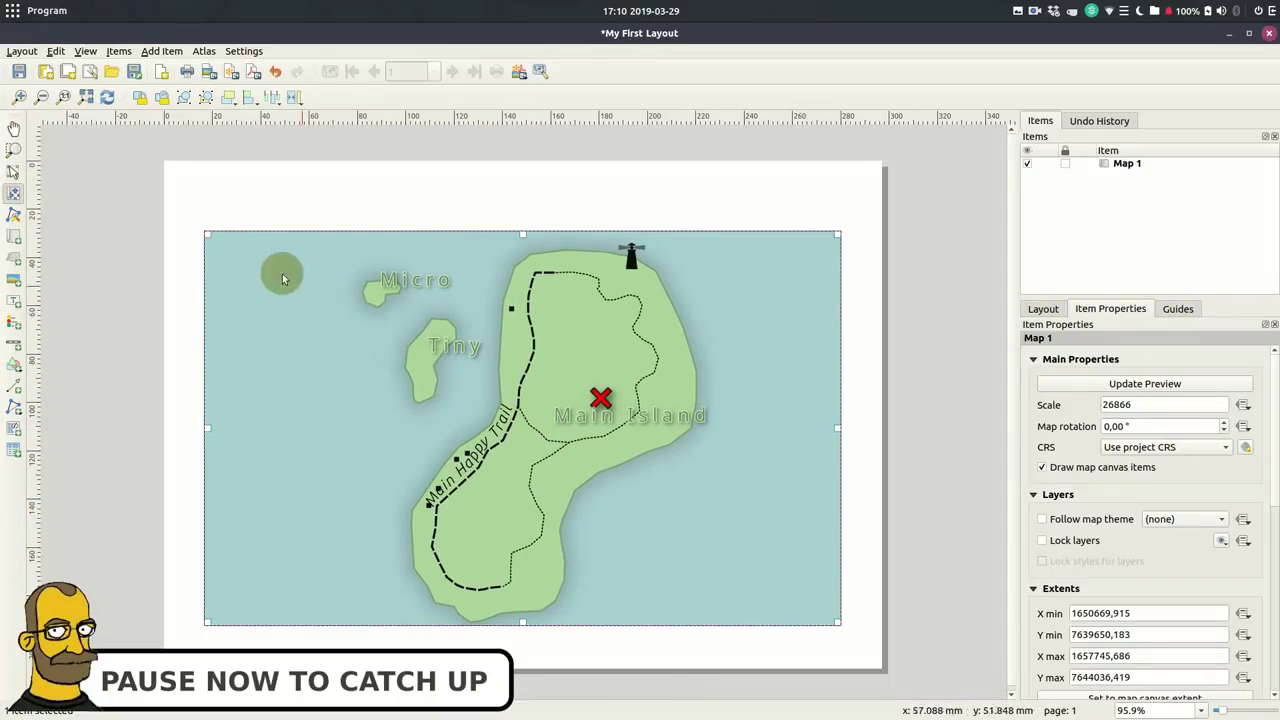
{"action": "left_click", "coordinate": [14, 173]}
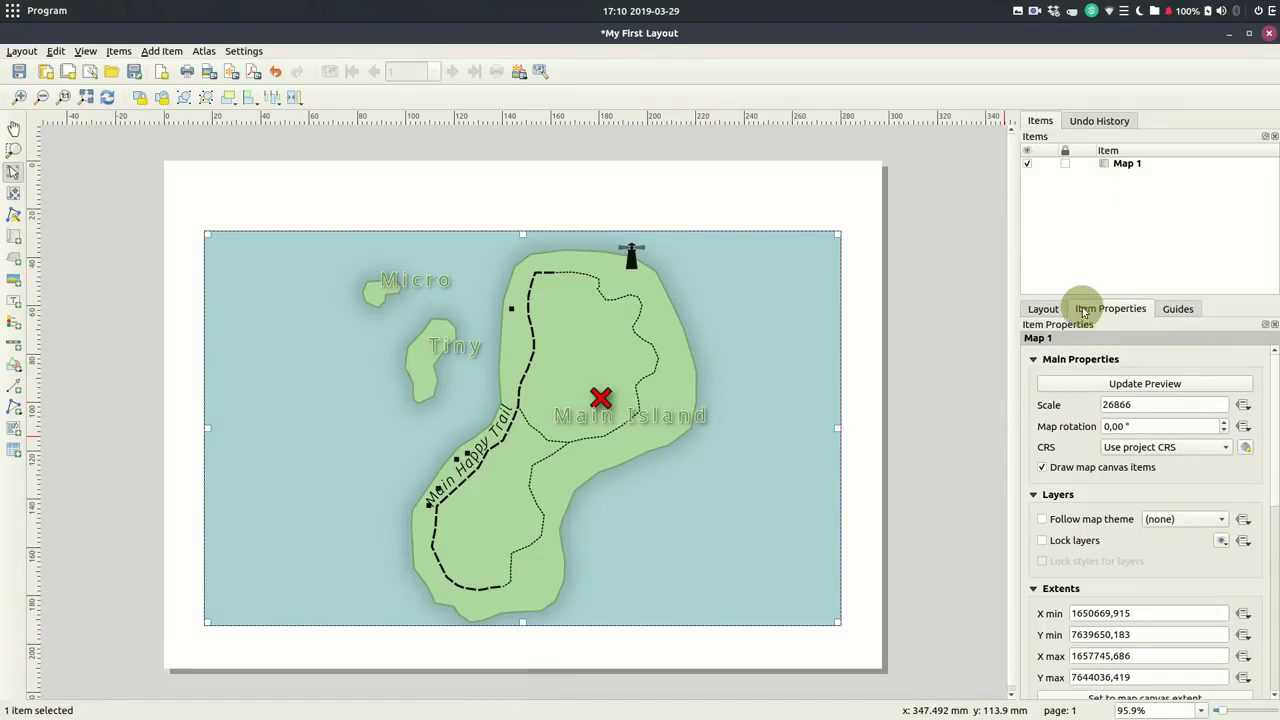
{"action": "left_click_drag", "start_coordinate": [1115, 398], "coordinate": [1100, 404]}
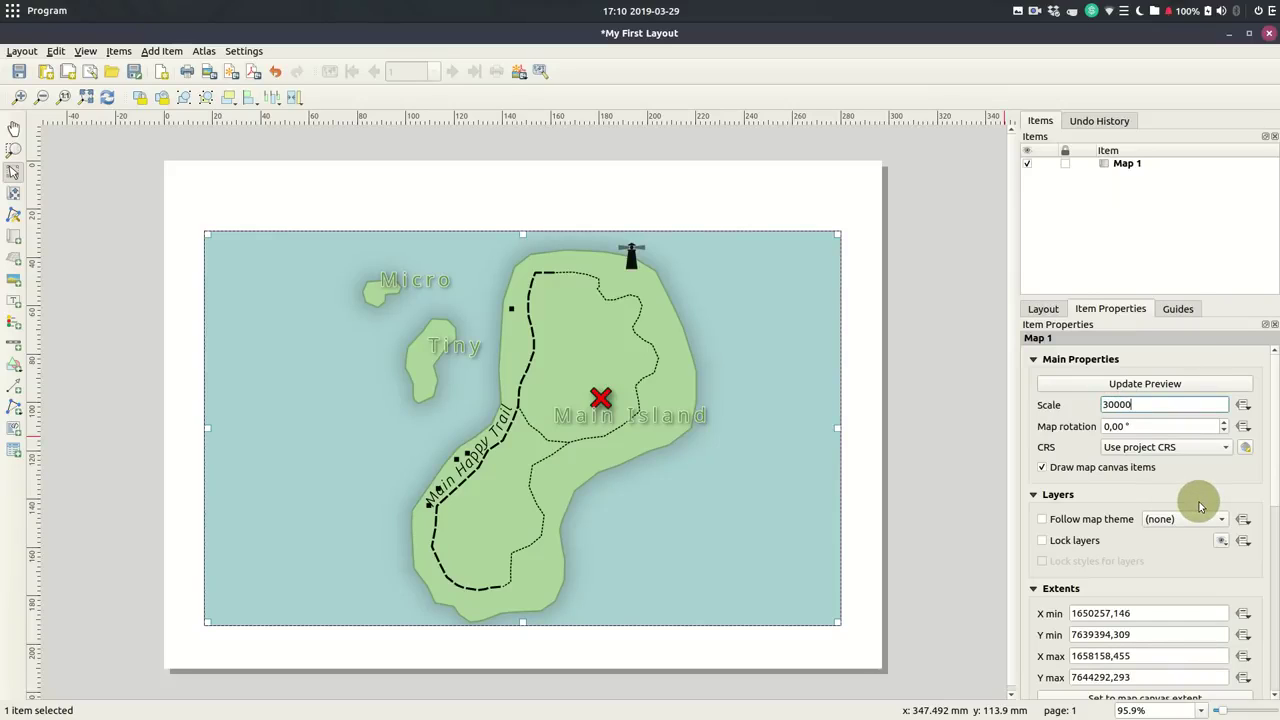
{"action": "type", "text": "30000"}
{"action": "key", "text": "Return"}
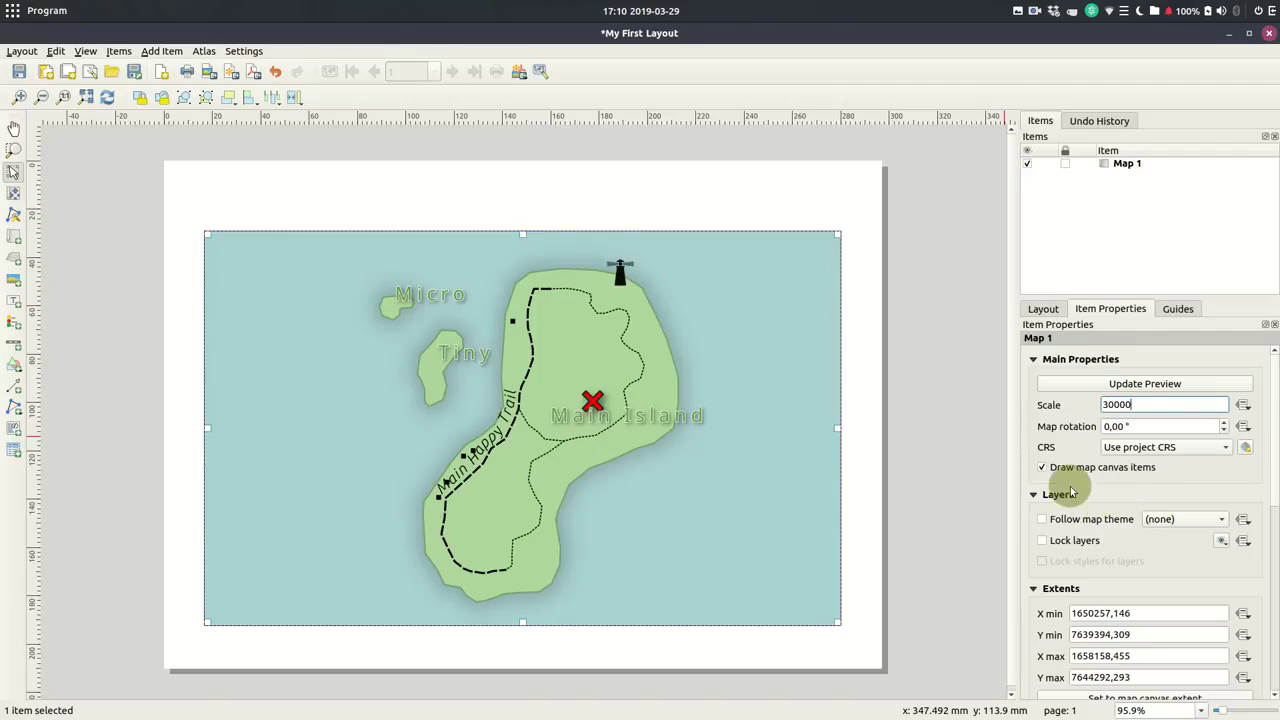
Enable a frame around the map item in the layout
{"action": "scroll", "coordinate": [1263, 437], "scroll_direction": "down", "scroll_amount": 2}
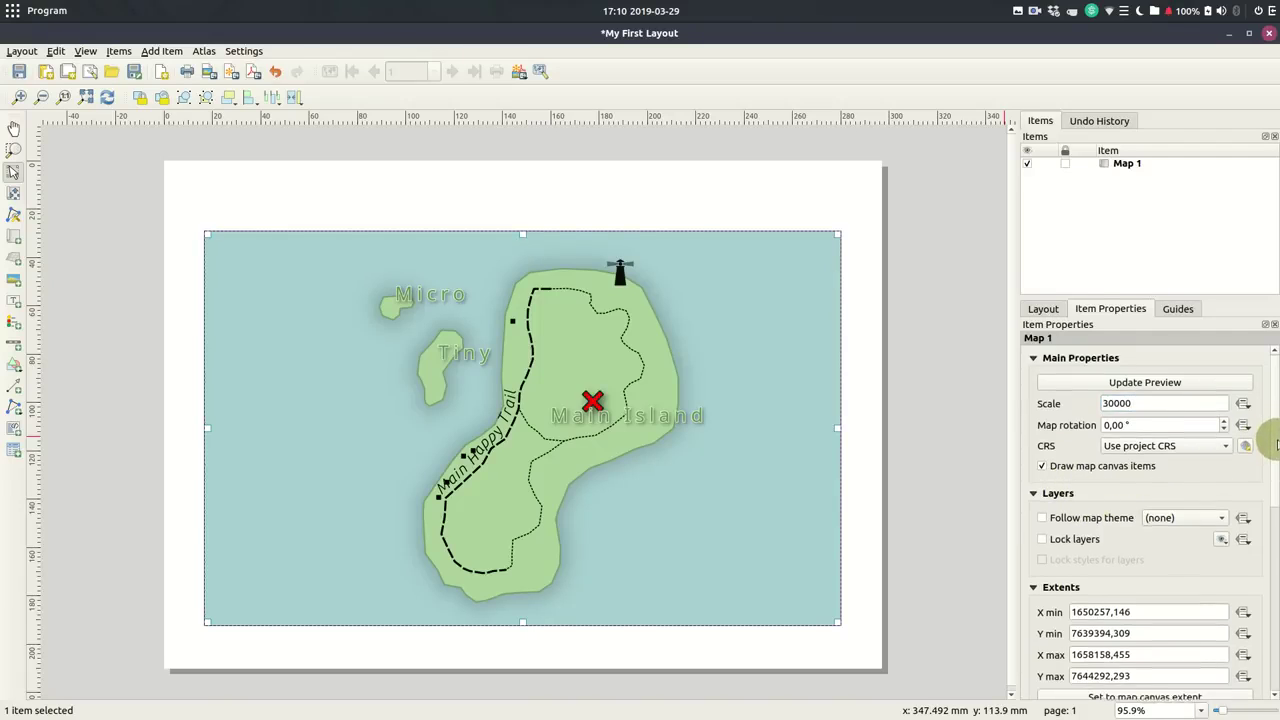
{"action": "scroll", "coordinate": [1248, 585], "scroll_direction": "down", "scroll_amount": 8}
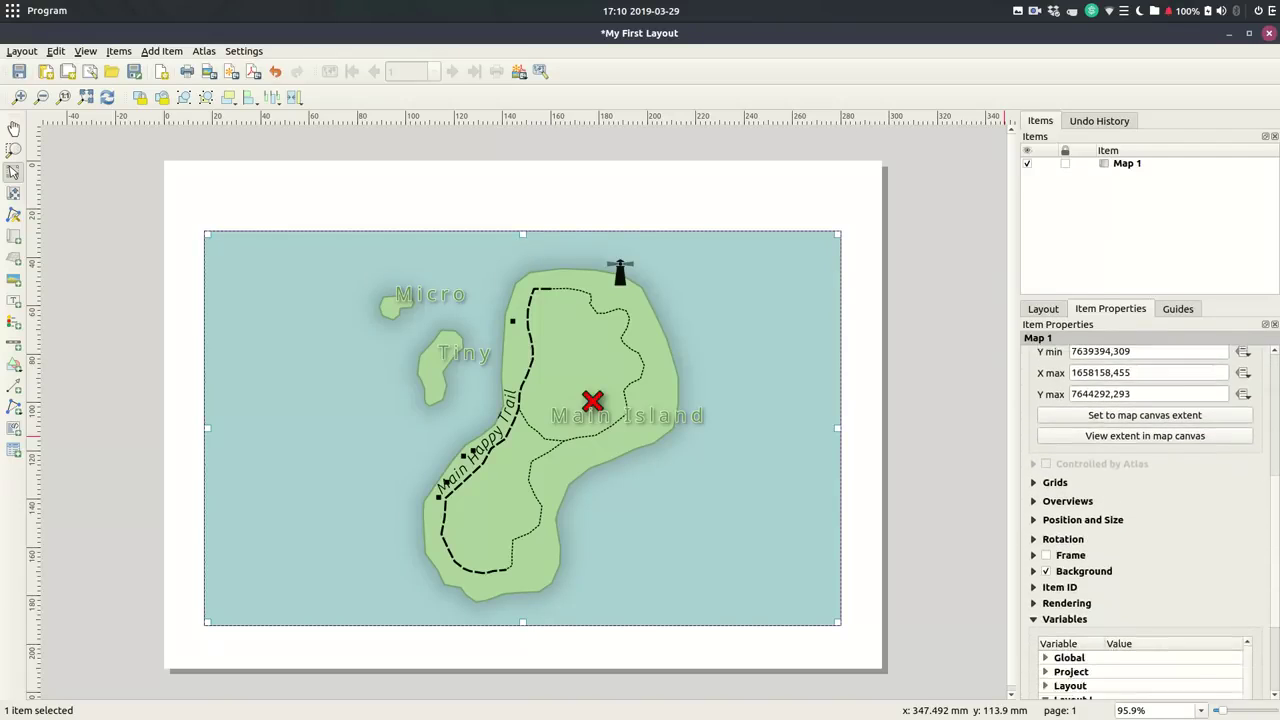
{"action": "left_click", "coordinate": [1048, 498]}
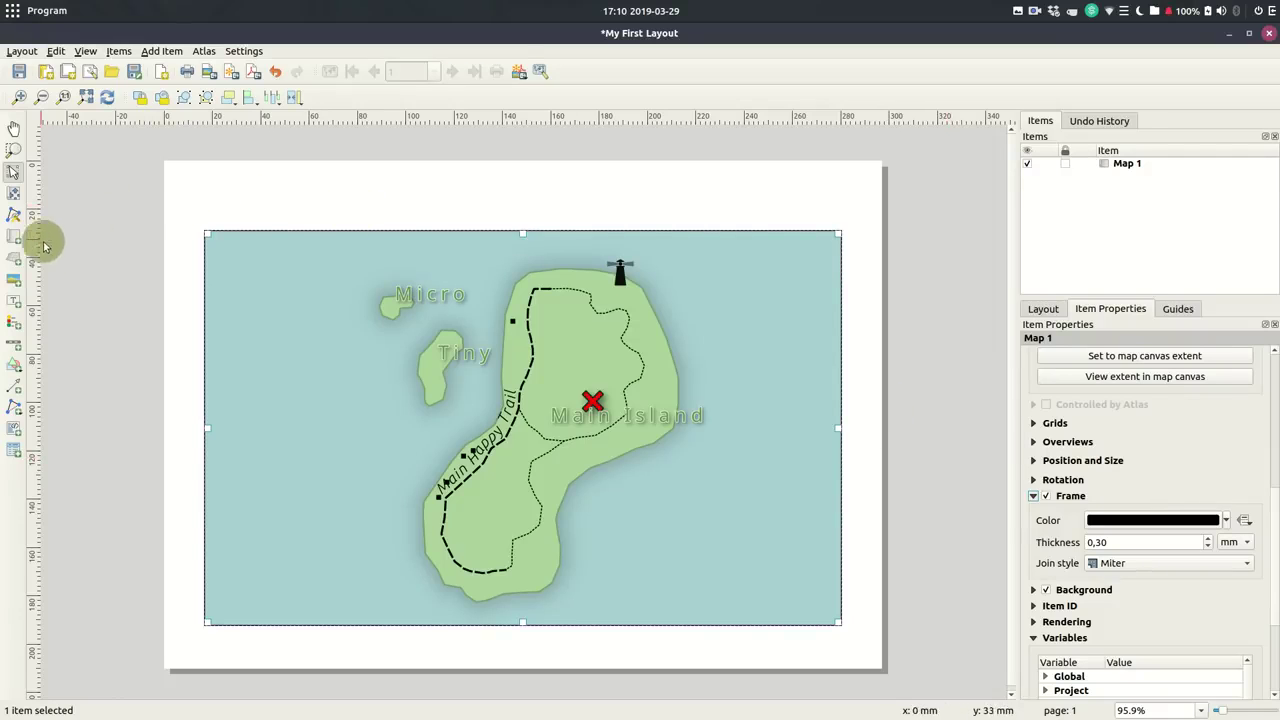
Add a "Treasure Map" title label about 264 by 17 mm above the map, with its text centered horizontally and vertically
{"action": "left_click", "coordinate": [14, 303]}
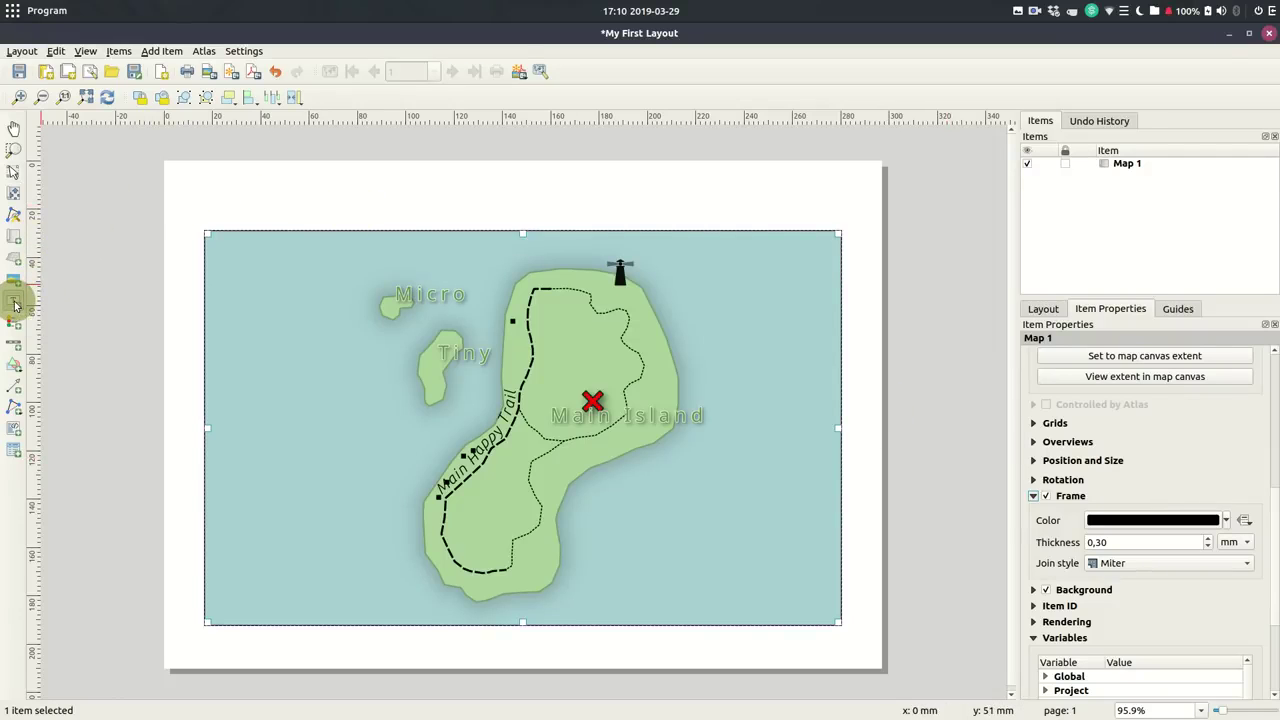
{"action": "left_click_drag", "start_coordinate": [199, 177], "coordinate": [842, 199]}
{"action": "left_click_drag", "start_coordinate": [204, 196], "coordinate": [208, 196]}
{"action": "left_click_drag", "start_coordinate": [1133, 404], "coordinate": [985, 375]}
{"action": "type", "text": "Treasure Map"}
{"action": "left_click", "coordinate": [1100, 660]}
{"action": "left_click", "coordinate": [1103, 692]}
{"action": "scroll", "coordinate": [1110, 670], "scroll_direction": "down", "scroll_amount": 3}
Format the title label's font with an italic style and a much larger size
{"action": "left_click", "coordinate": [1248, 461]}
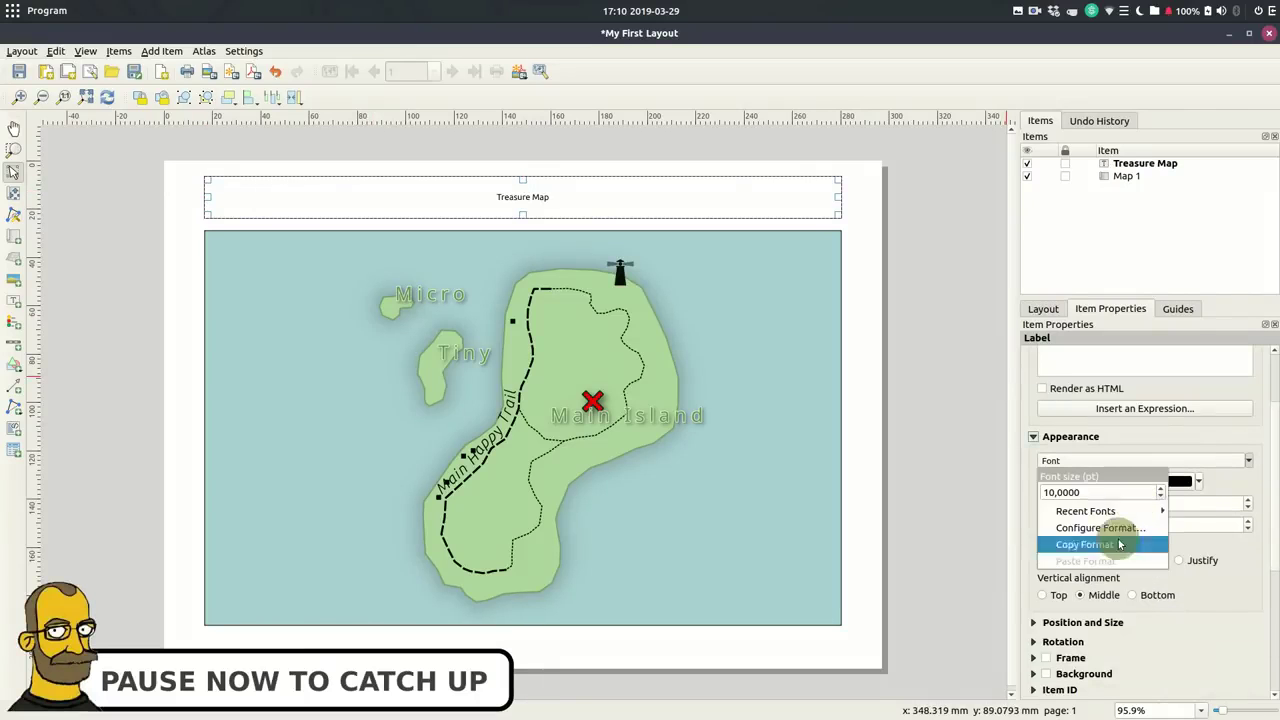
{"action": "left_click", "coordinate": [1100, 528]}
{"action": "scroll", "coordinate": [545, 350], "scroll_direction": "up", "scroll_amount": 10}
{"action": "left_click", "coordinate": [552, 365]}
{"action": "scroll", "coordinate": [760, 366], "scroll_direction": "down", "scroll_amount": 3}
{"action": "left_click", "coordinate": [760, 362]}
{"action": "left_click", "coordinate": [756, 465]}
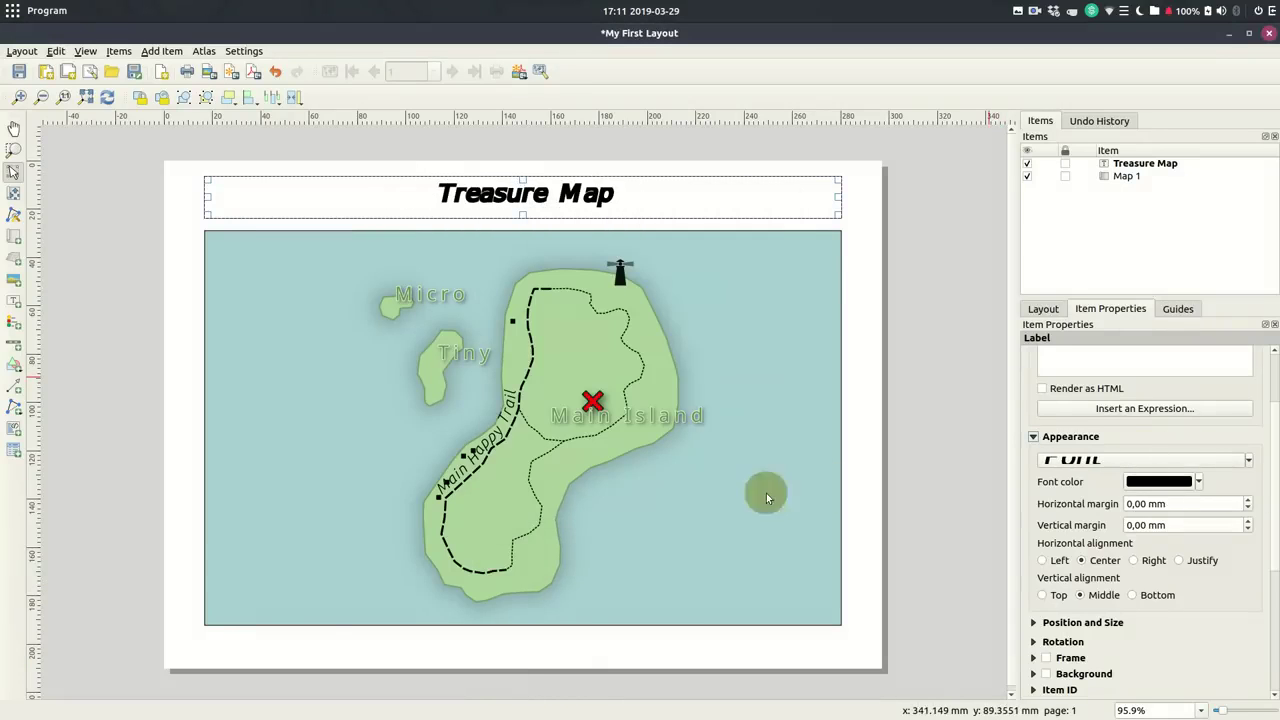
{"action": "left_click", "coordinate": [951, 504]}
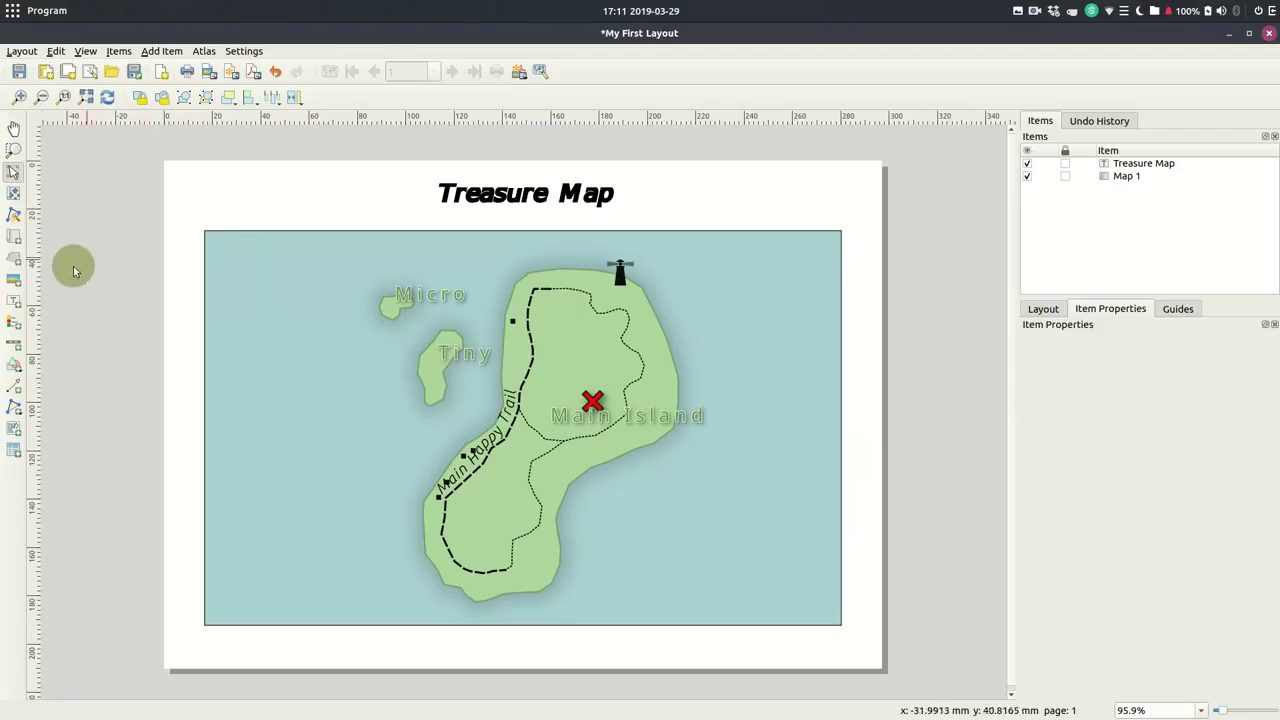
Add a legend to the layout and place it just inside the map's lower-right corner
{"action": "left_click", "coordinate": [12, 324]}
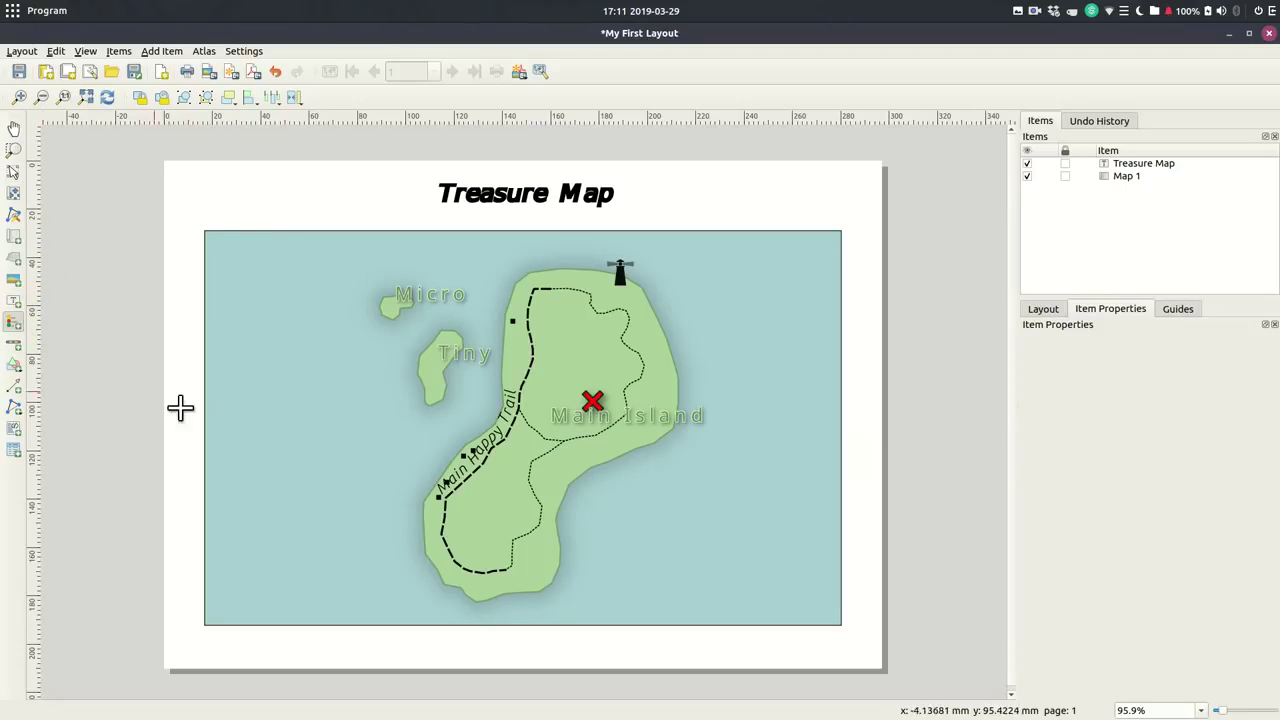
{"action": "left_click", "coordinate": [680, 457]}
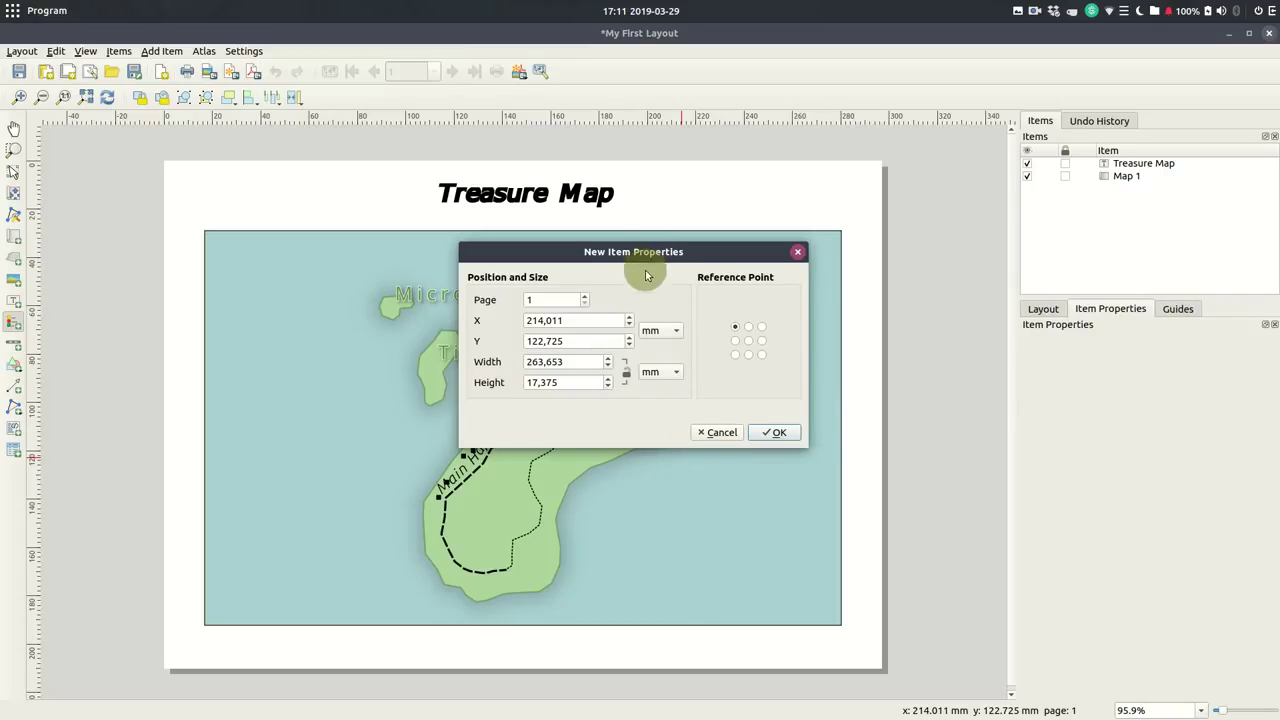
{"action": "left_click", "coordinate": [795, 433]}
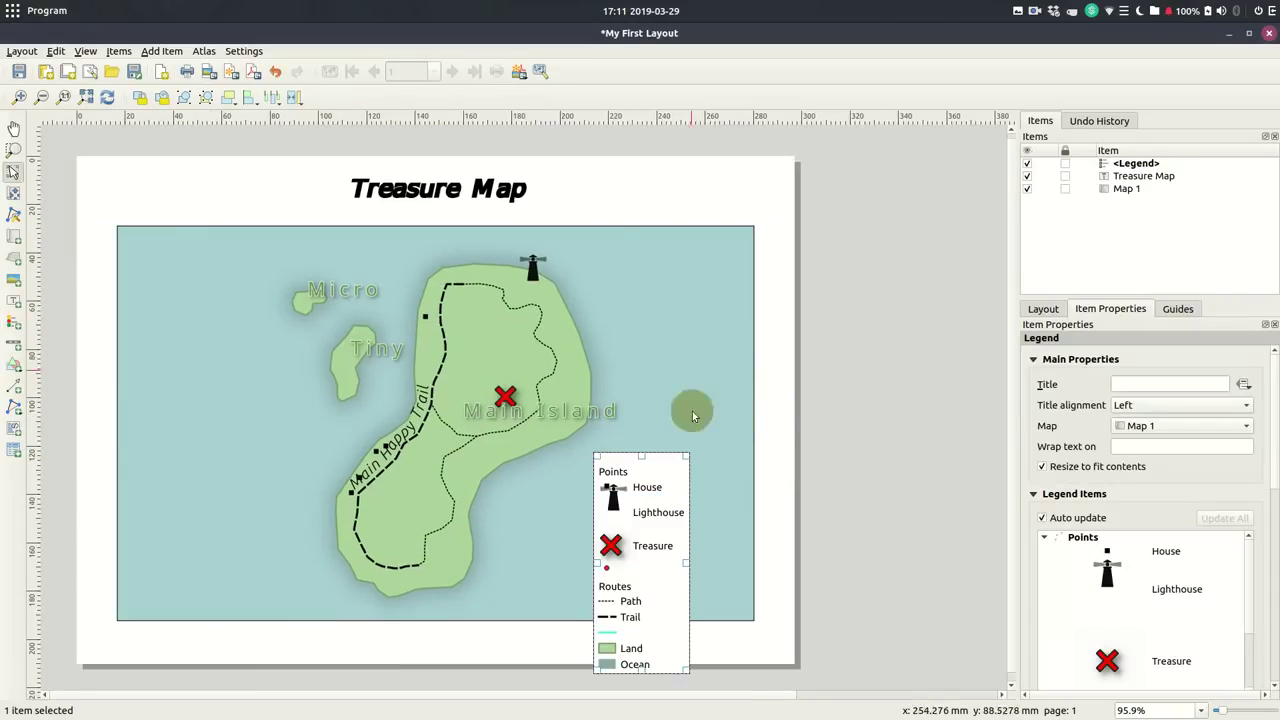
{"action": "left_click_drag", "start_coordinate": [656, 500], "coordinate": [705, 439]}
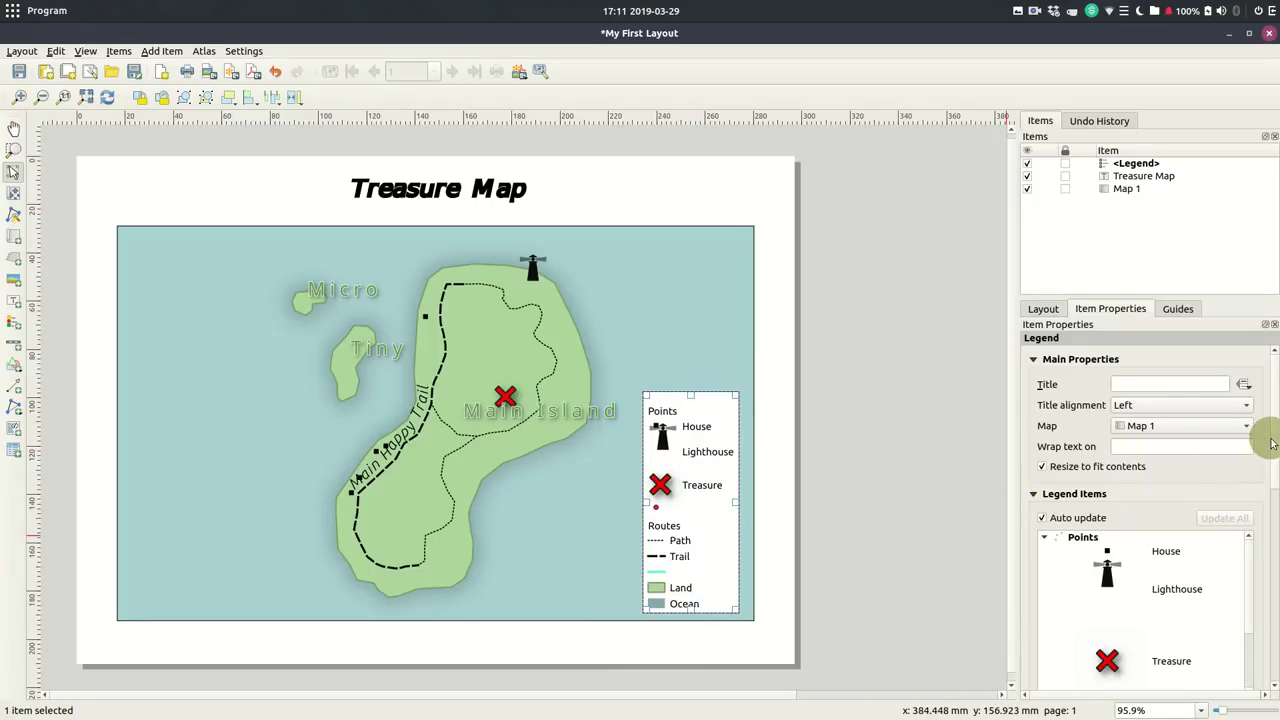
Disable the legend's auto update and remove the Land, Ocean and unnamed route entries from it
{"action": "left_click", "coordinate": [1043, 397]}
{"action": "left_click_drag", "start_coordinate": [1275, 453], "coordinate": [1250, 535]}
{"action": "left_click", "coordinate": [1079, 529]}
{"action": "left_click", "coordinate": [1130, 589]}
{"action": "left_click", "coordinate": [1082, 566]}
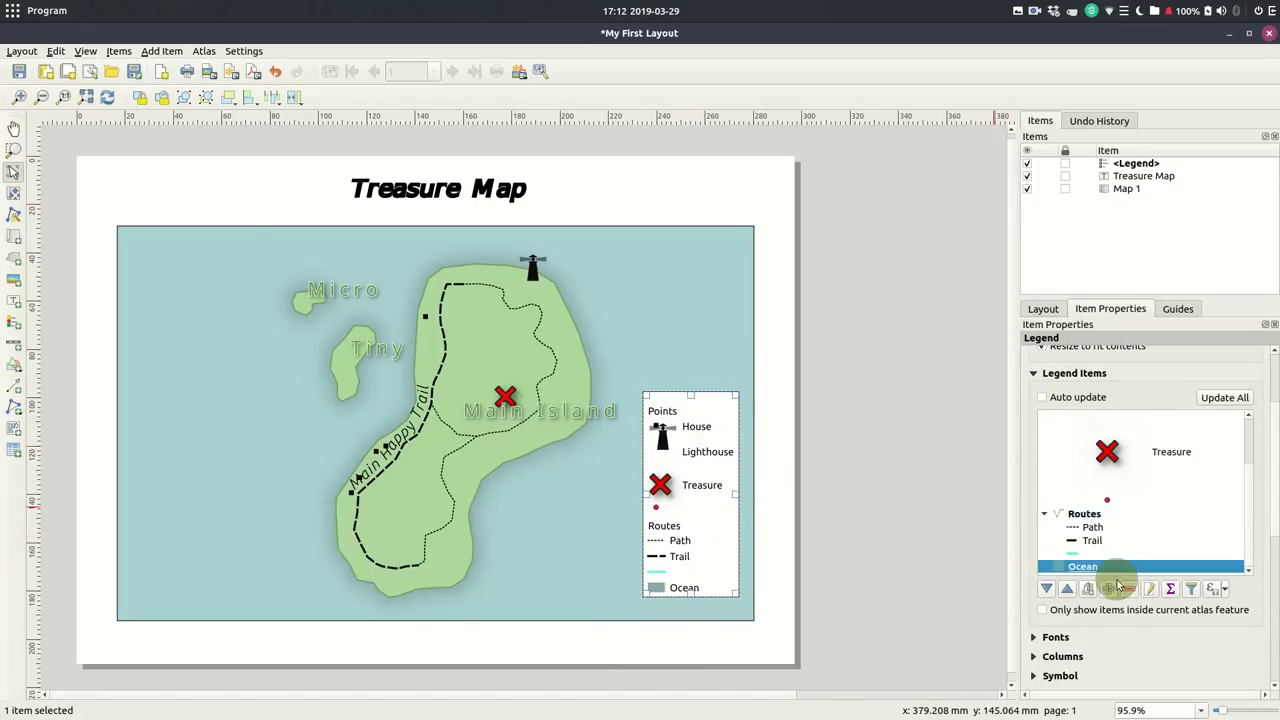
{"action": "left_click", "coordinate": [1130, 589]}
{"action": "left_click", "coordinate": [1086, 553]}
{"action": "left_click", "coordinate": [1130, 589]}
Blank out the Routes and Points headings in the legend and remove the House and unnamed point entries
{"action": "double_click", "coordinate": [1080, 514]}
{"action": "key", "text": "BackSpace"}
{"action": "key", "text": "Return"}
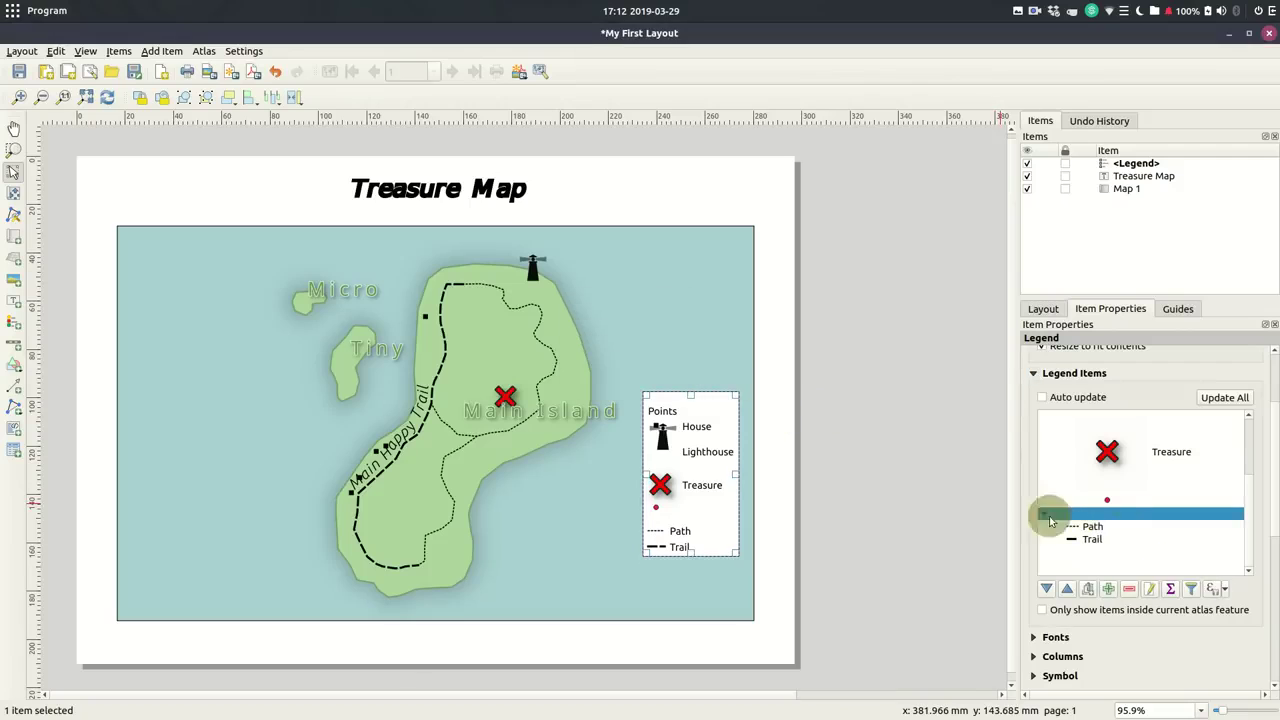
{"action": "double_click", "coordinate": [1086, 418]}
{"action": "key", "text": "BackSpace"}
{"action": "key", "text": "Return"}
{"action": "left_click", "coordinate": [1095, 430]}
{"action": "left_click", "coordinate": [1130, 588]}
Turn off the legend's background and move the legend to the map's lower-left corner
{"action": "left_click_drag", "start_coordinate": [709, 493], "coordinate": [704, 592]}
{"action": "left_click_drag", "start_coordinate": [1274, 471], "coordinate": [1274, 587]}
{"action": "left_click", "coordinate": [1046, 491]}
{"action": "left_click_drag", "start_coordinate": [707, 516], "coordinate": [200, 512]}
{"action": "left_click", "coordinate": [863, 560]}
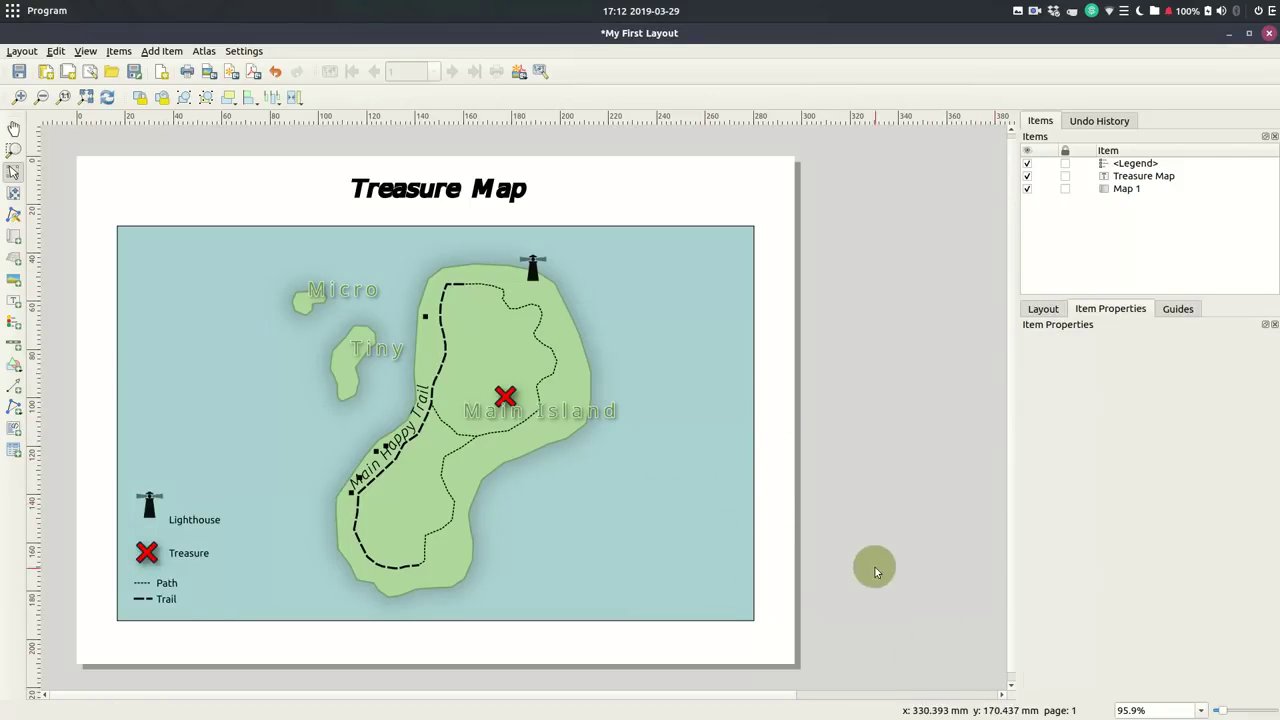
Add a scale bar below the map in meters, with 6 right segments and the Line Ticks Up style
{"action": "left_click", "coordinate": [14, 343]}
{"action": "left_click_drag", "start_coordinate": [276, 619], "coordinate": [563, 654]}
{"action": "scroll", "coordinate": [1195, 573], "scroll_direction": "up", "scroll_amount": 3}
{"action": "scroll", "coordinate": [1195, 573], "scroll_direction": "up", "scroll_amount": 1}
{"action": "left_click", "coordinate": [1228, 457]}
{"action": "left_click", "coordinate": [1228, 451]}
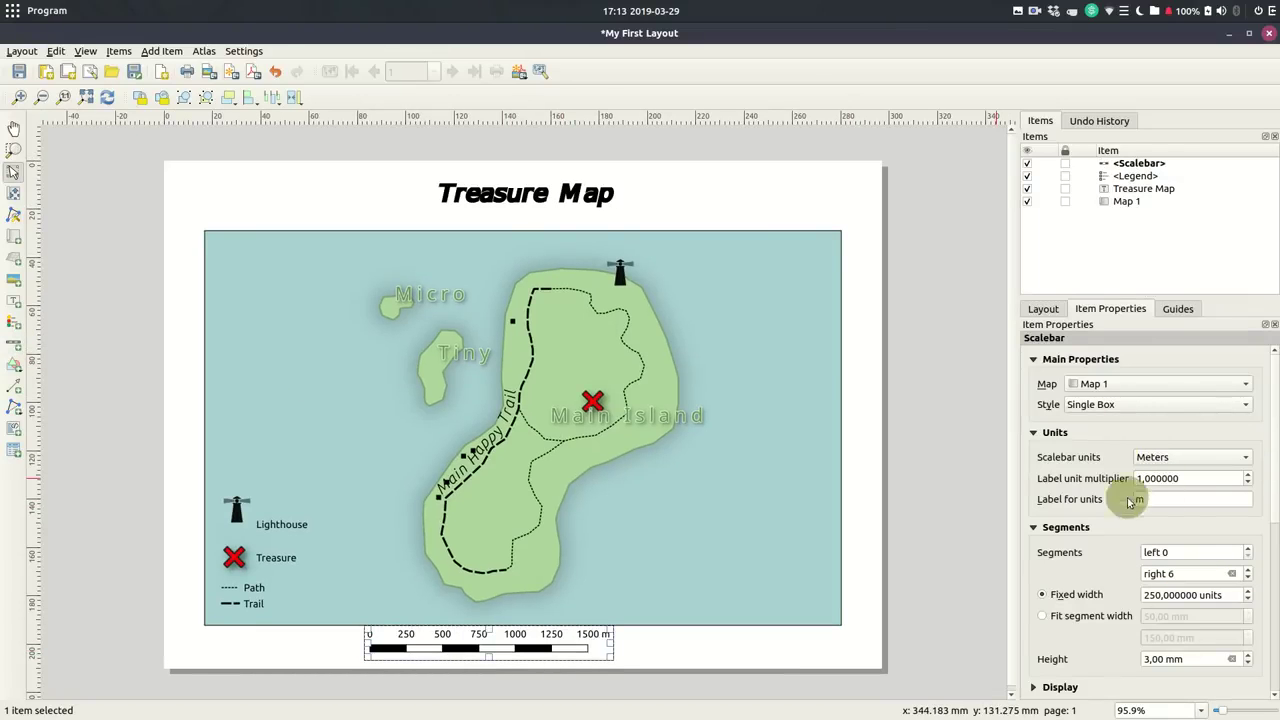
{"action": "left_click", "coordinate": [1158, 404]}
{"action": "left_click", "coordinate": [1110, 469]}
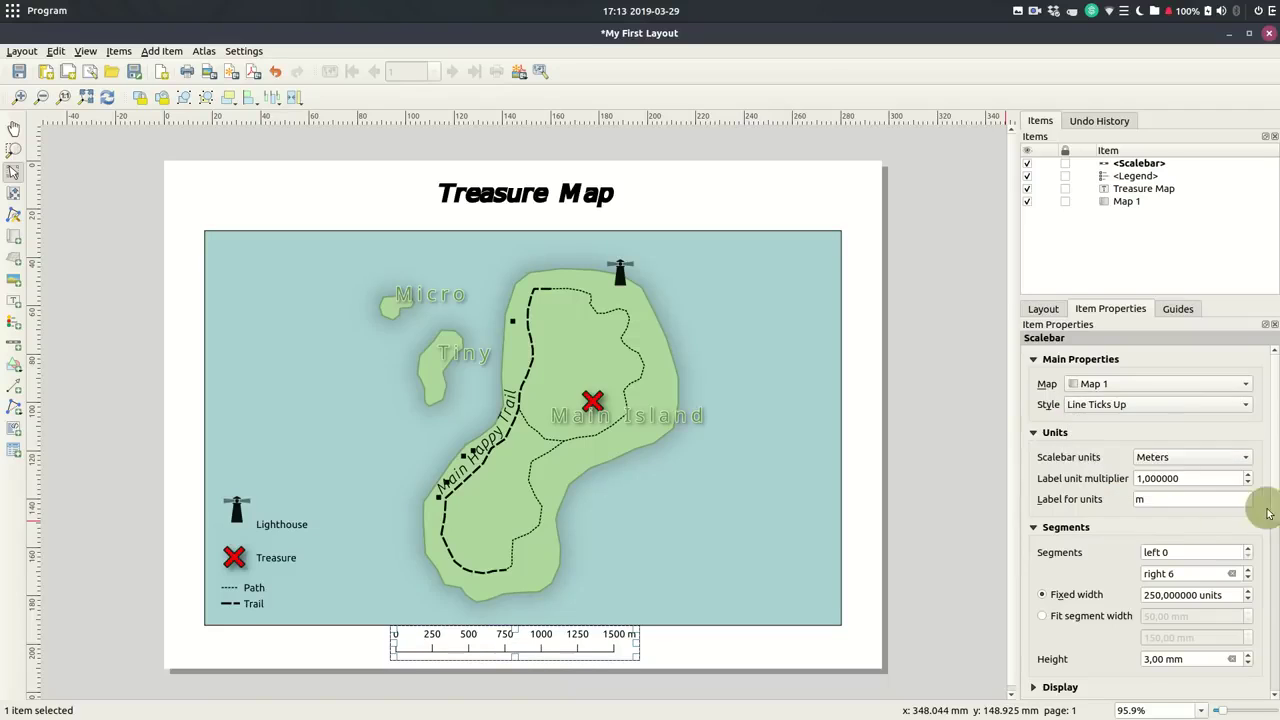
Set the scale bar's height to 2 mm and center it horizontally beneath the map
{"action": "scroll", "coordinate": [1257, 506], "scroll_direction": "down", "scroll_amount": 3}
{"action": "left_click", "coordinate": [1032, 530]}
{"action": "left_click", "coordinate": [1032, 530]}
{"action": "scroll", "coordinate": [1148, 460], "scroll_direction": "down", "scroll_amount": 1}
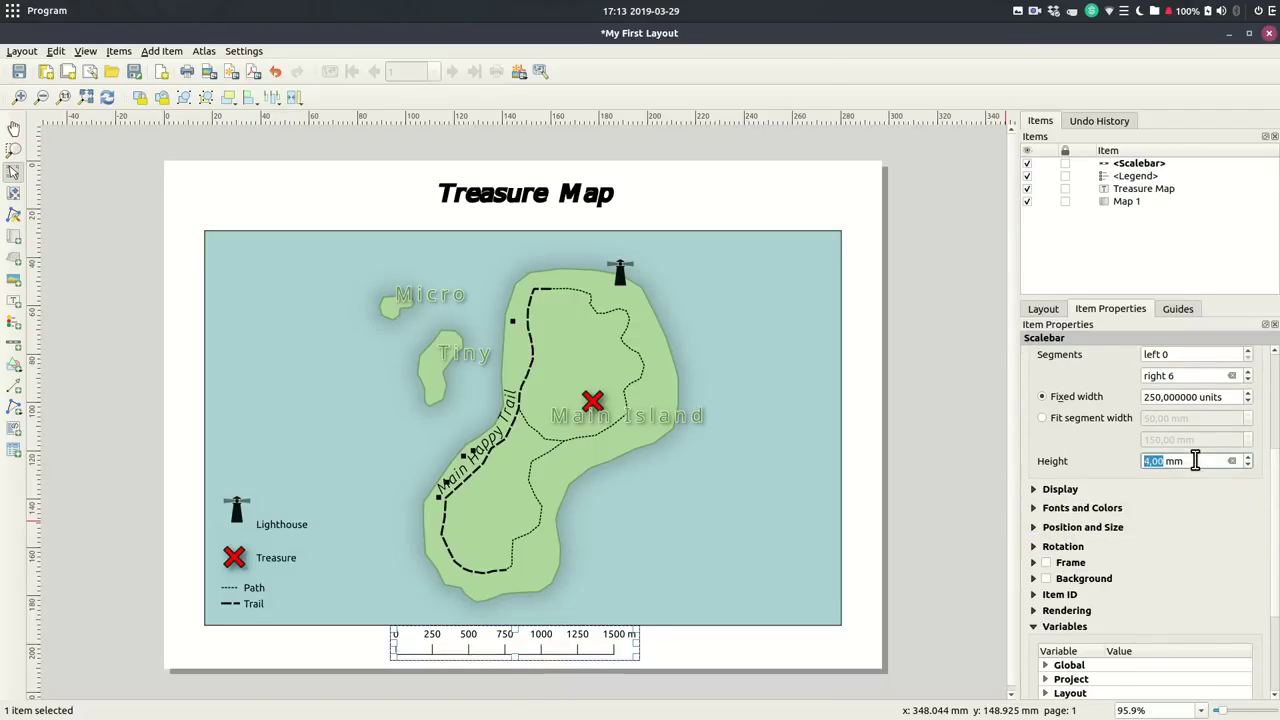
{"action": "left_click", "coordinate": [1034, 527]}
{"action": "scroll", "coordinate": [1034, 512], "scroll_direction": "down", "scroll_amount": 3}
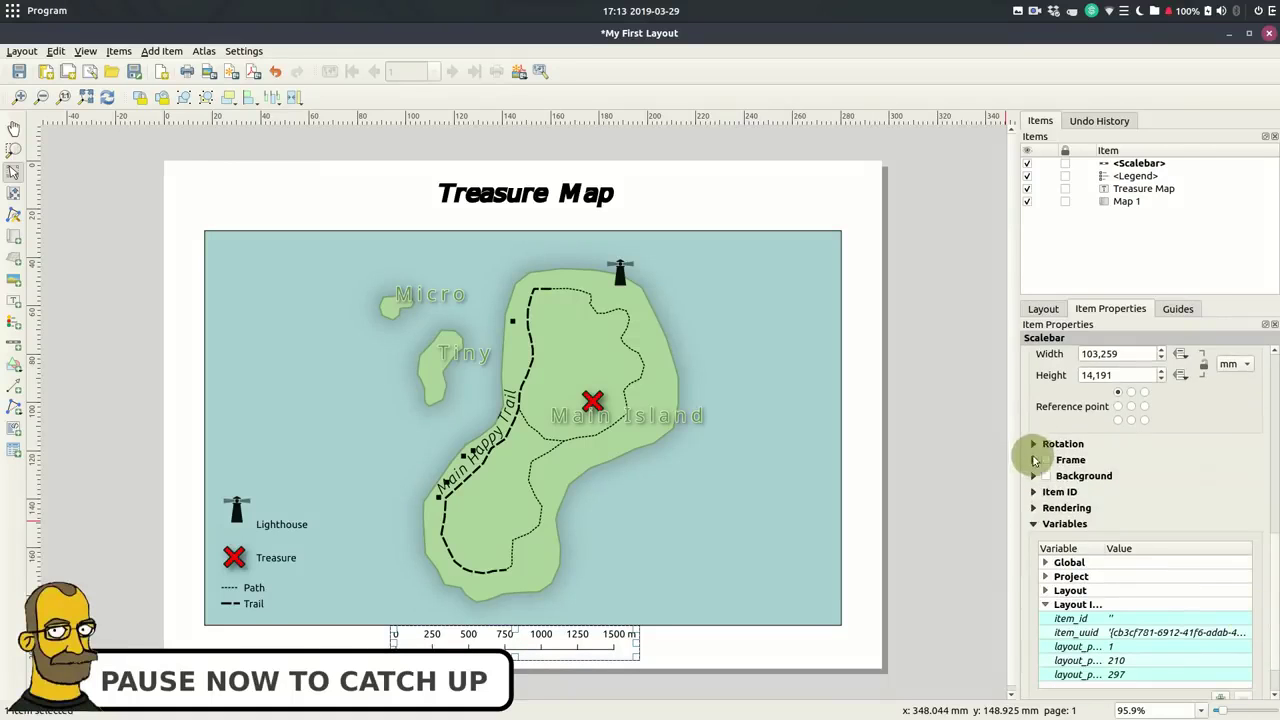
{"action": "scroll", "coordinate": [1036, 470], "scroll_direction": "up", "scroll_amount": 4}
{"action": "left_click", "coordinate": [1034, 495]}
{"action": "scroll", "coordinate": [1128, 541], "scroll_direction": "down", "scroll_amount": 2}
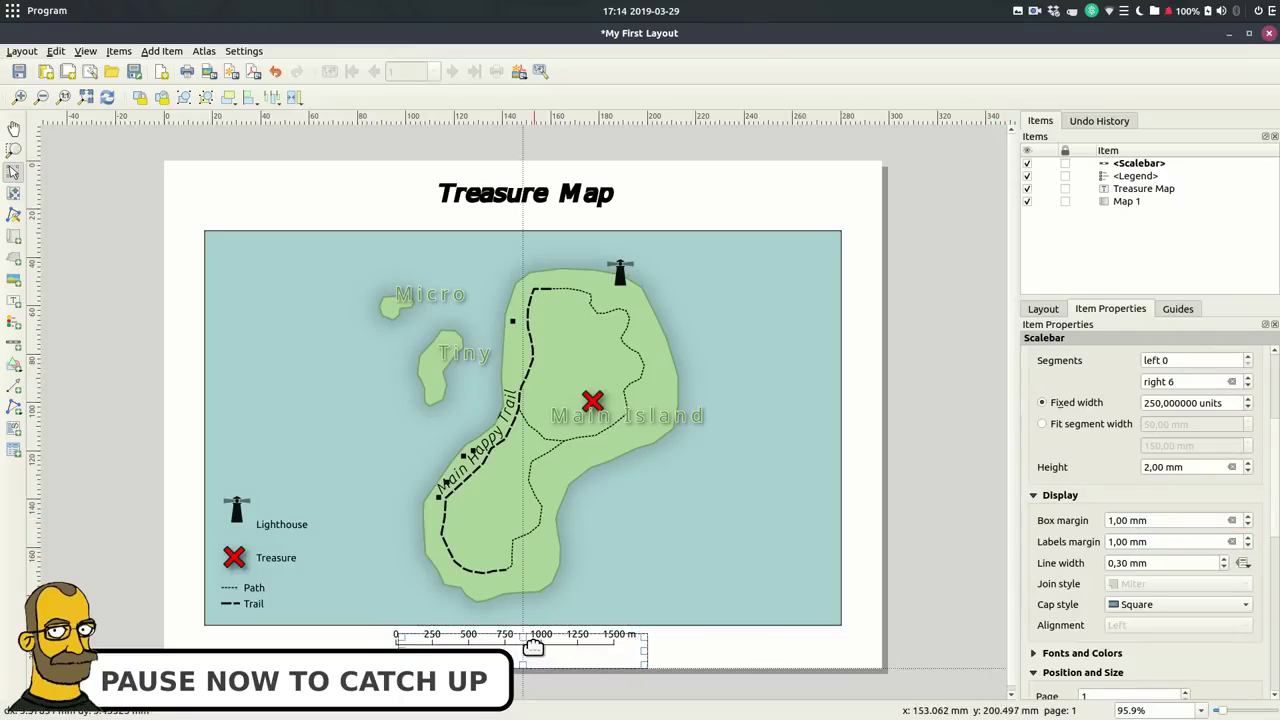
Add a right-aligned label beneath the map's lower-right corner, beside the scale bar
{"action": "left_click", "coordinate": [13, 301]}
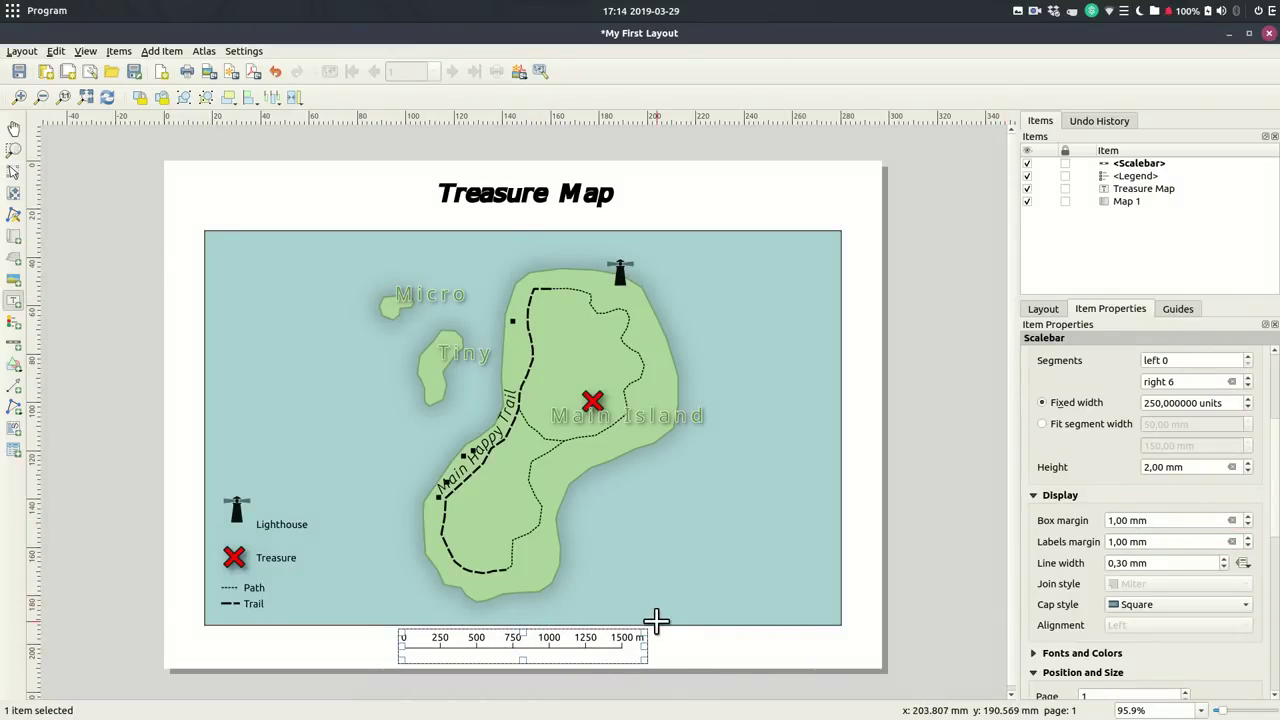
{"action": "left_click_drag", "start_coordinate": [657, 628], "coordinate": [842, 655]}
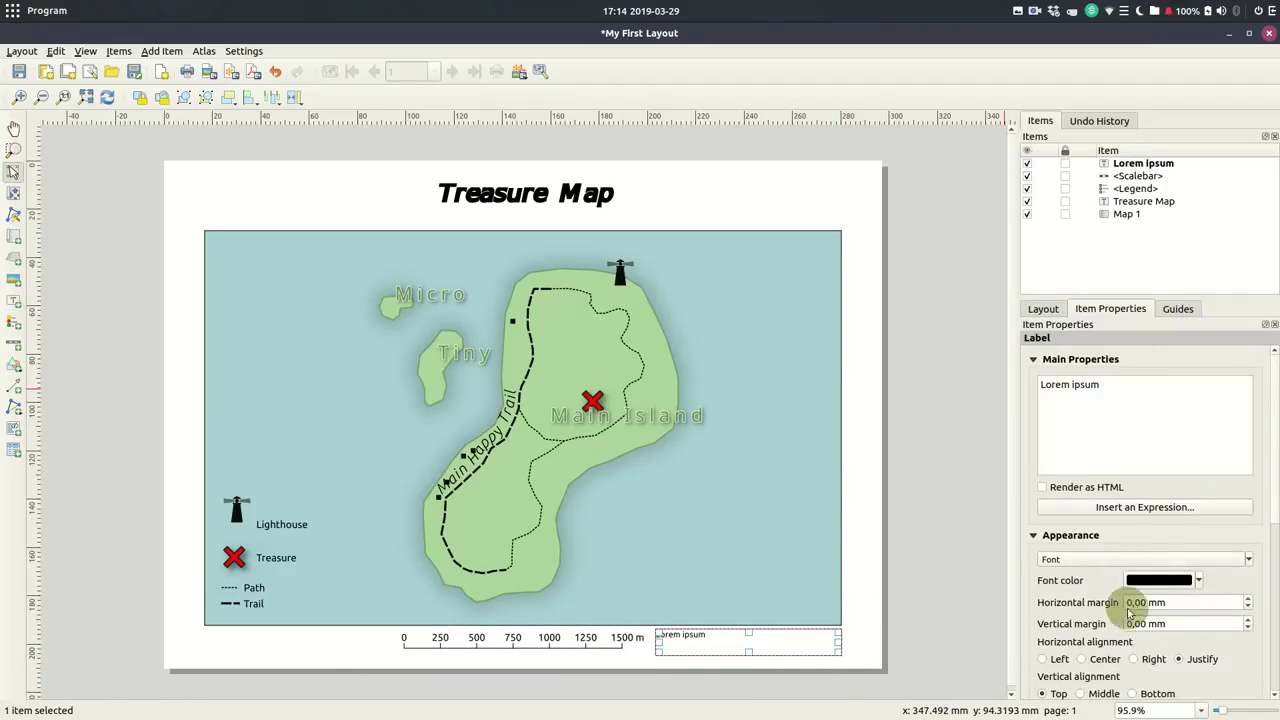
{"action": "left_click", "coordinate": [1153, 661]}
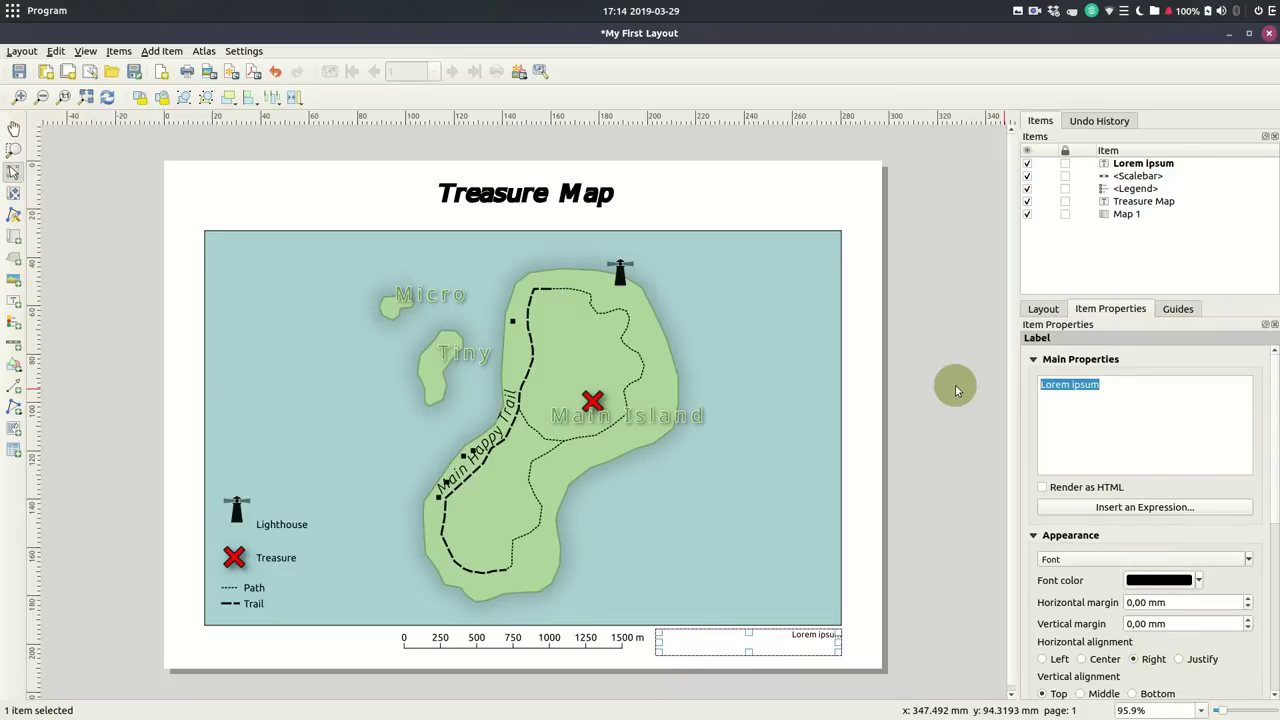
Replace the label's placeholder text with the author's name and 2019, followed by "Created in QGIS - CC-0" on a second line
{"action": "type", "text": "Klas Karlsson"}
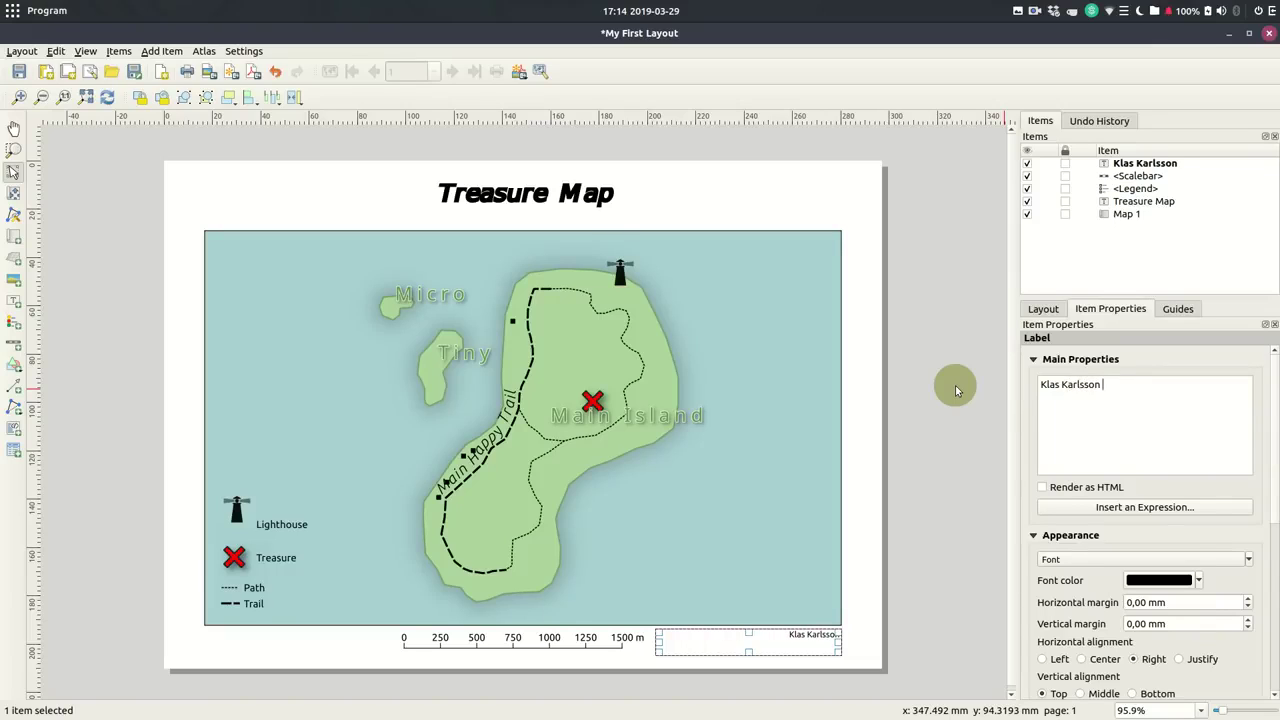
{"action": "type", "text": " 2019"}
{"action": "key", "text": "Return"}
{"action": "type", "text": "Crea"}
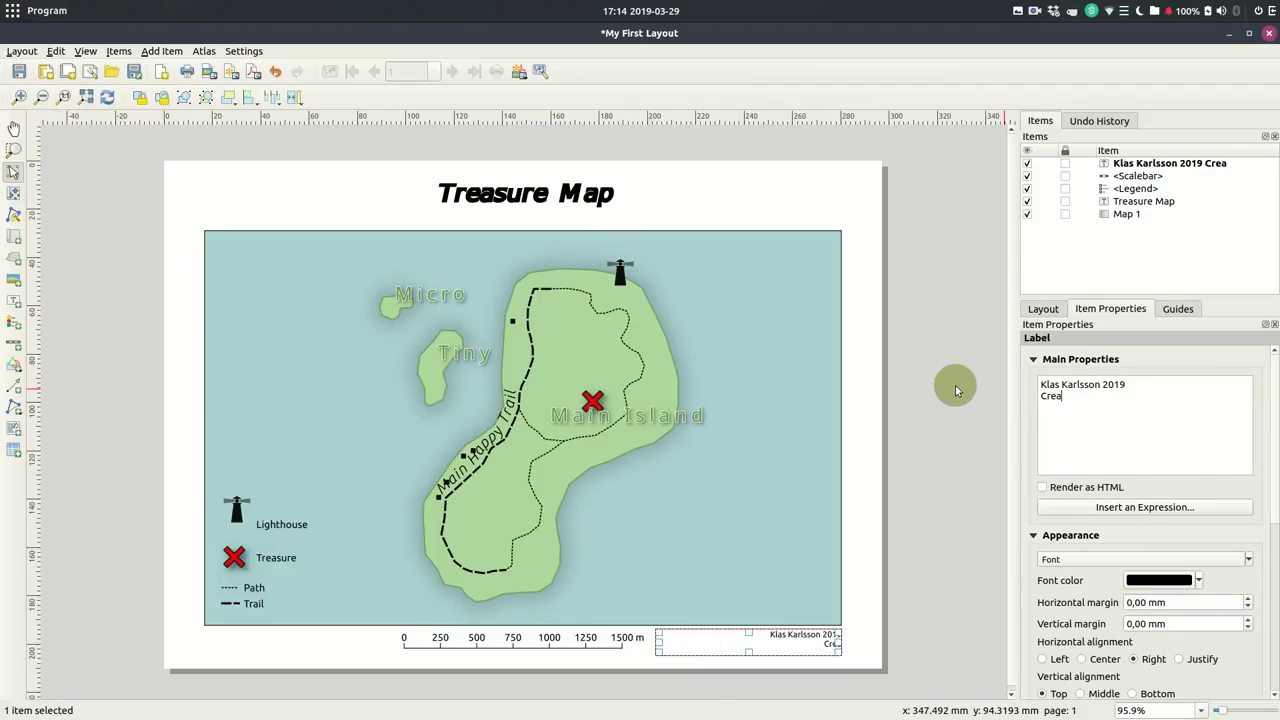
{"action": "type", "text": "ted in QIGS"}
{"action": "key", "text": "BackSpace"}
{"action": "key", "text": "BackSpace"}
{"action": "key", "text": "BackSpace"}
{"action": "type", "text": "GIS"}
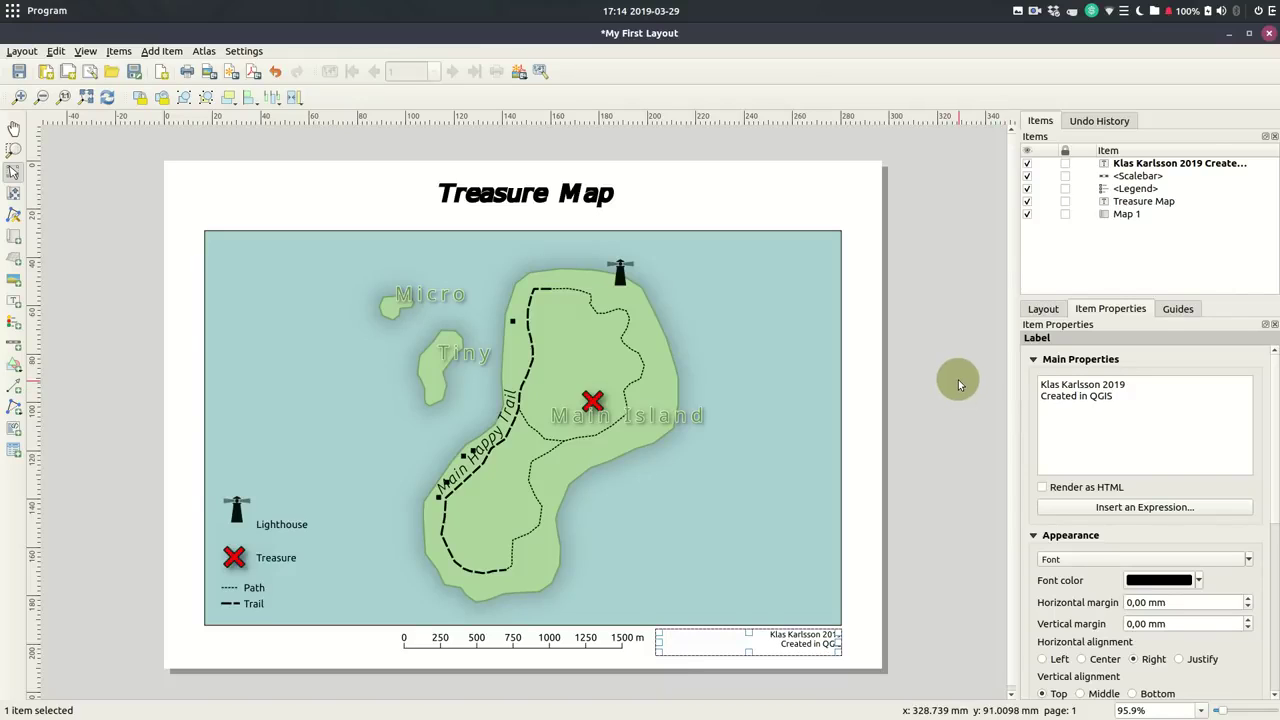
{"action": "type", "text": " - CC-0"}
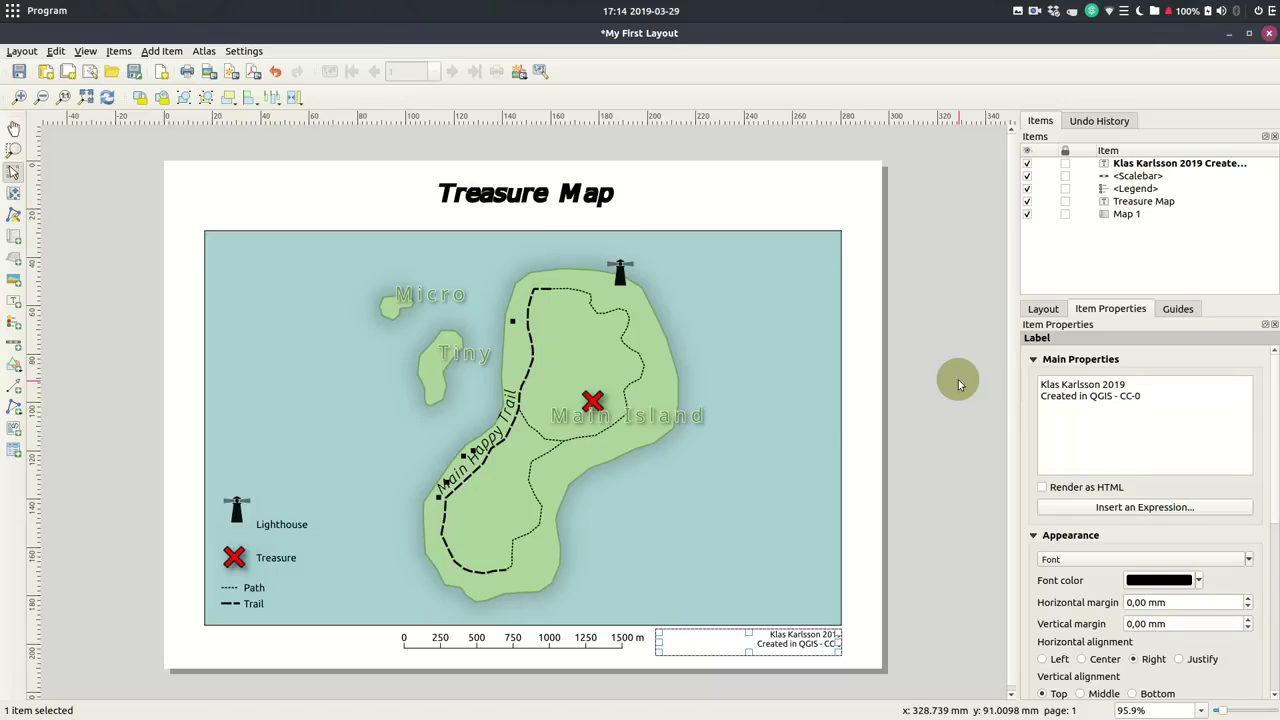
{"action": "left_click", "coordinate": [949, 537]}
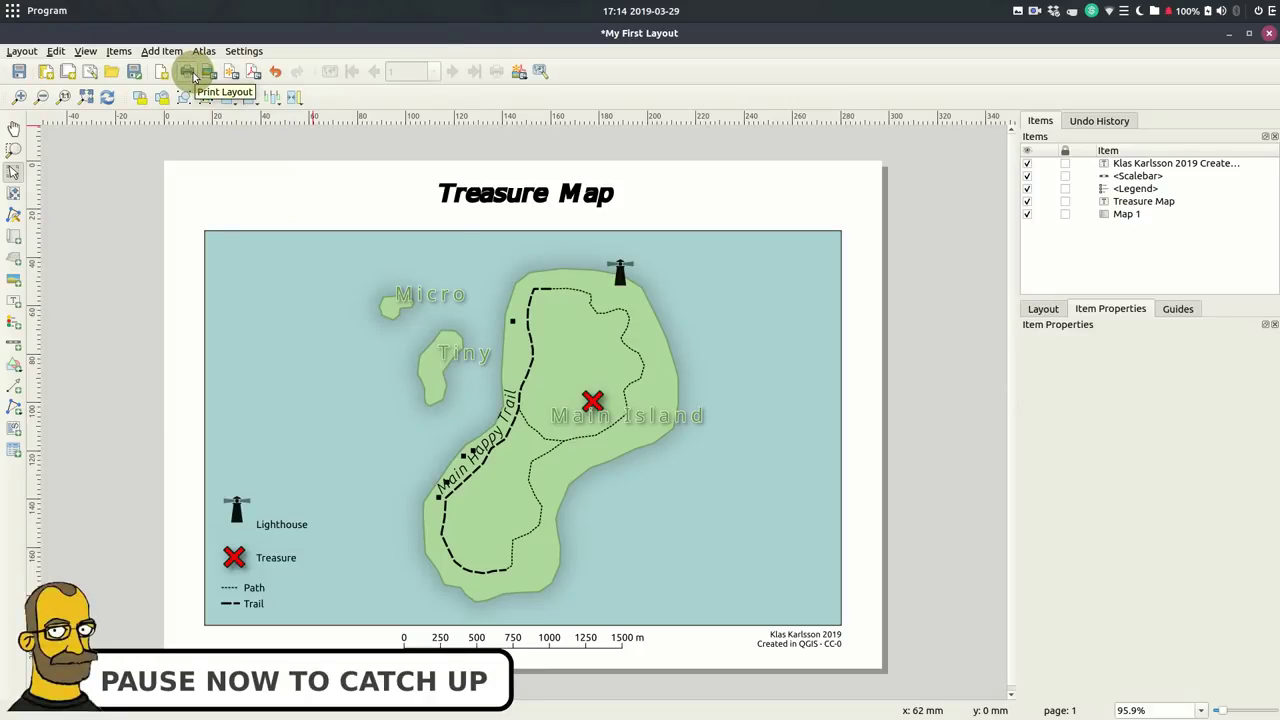
Export the layout as My First Layout.pdf to the _QGIS for Beginners folder, with RDF metadata and text exported as paths
{"action": "left_click", "coordinate": [254, 74]}
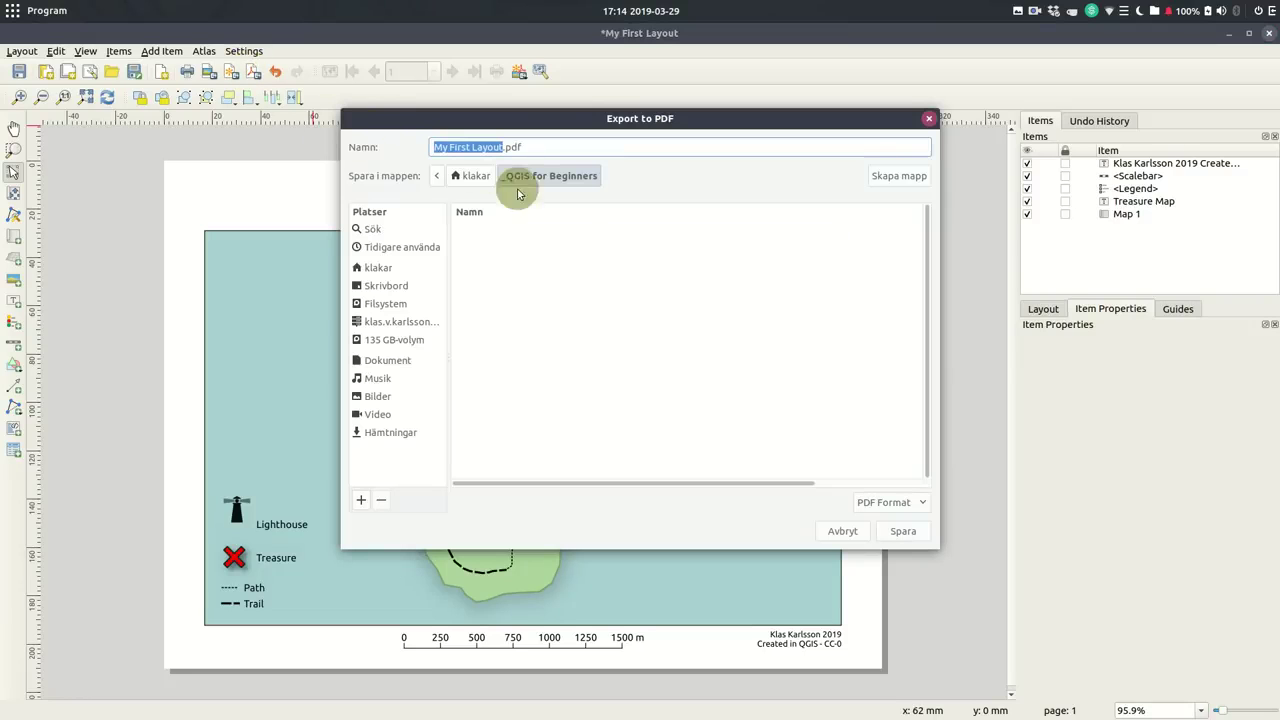
{"action": "left_click", "coordinate": [903, 530]}
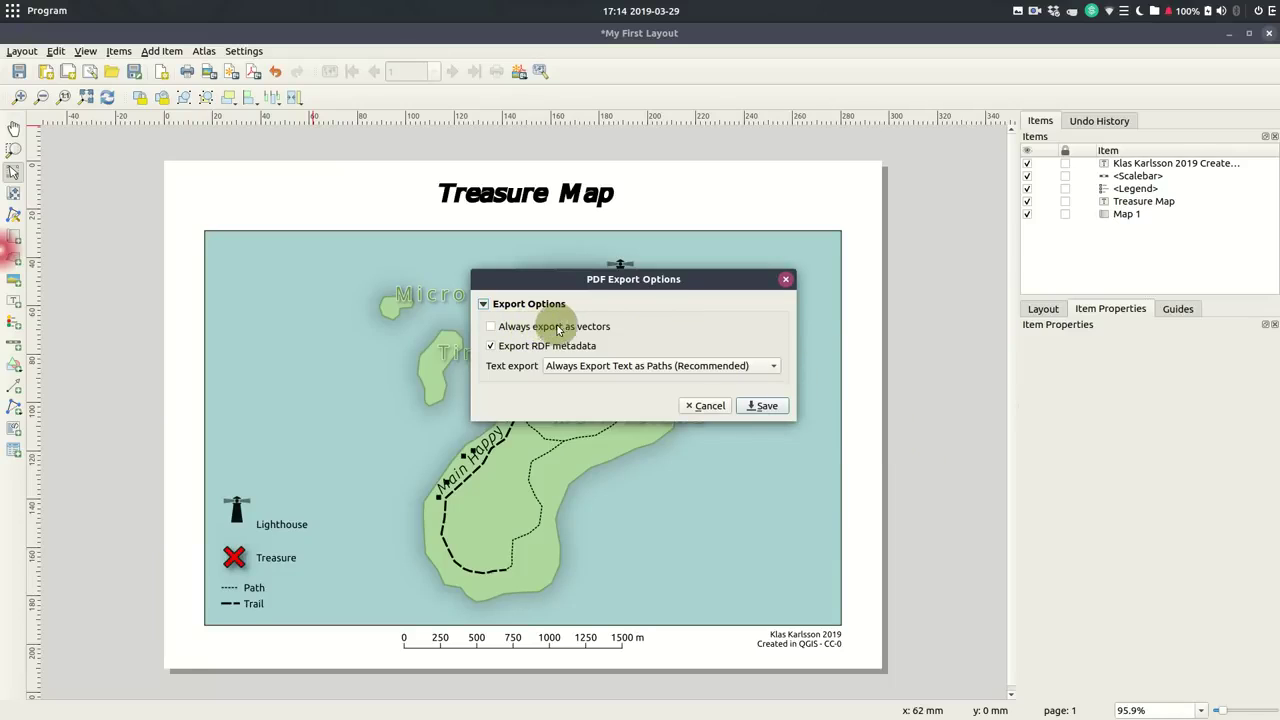
{"action": "left_click", "coordinate": [765, 406]}
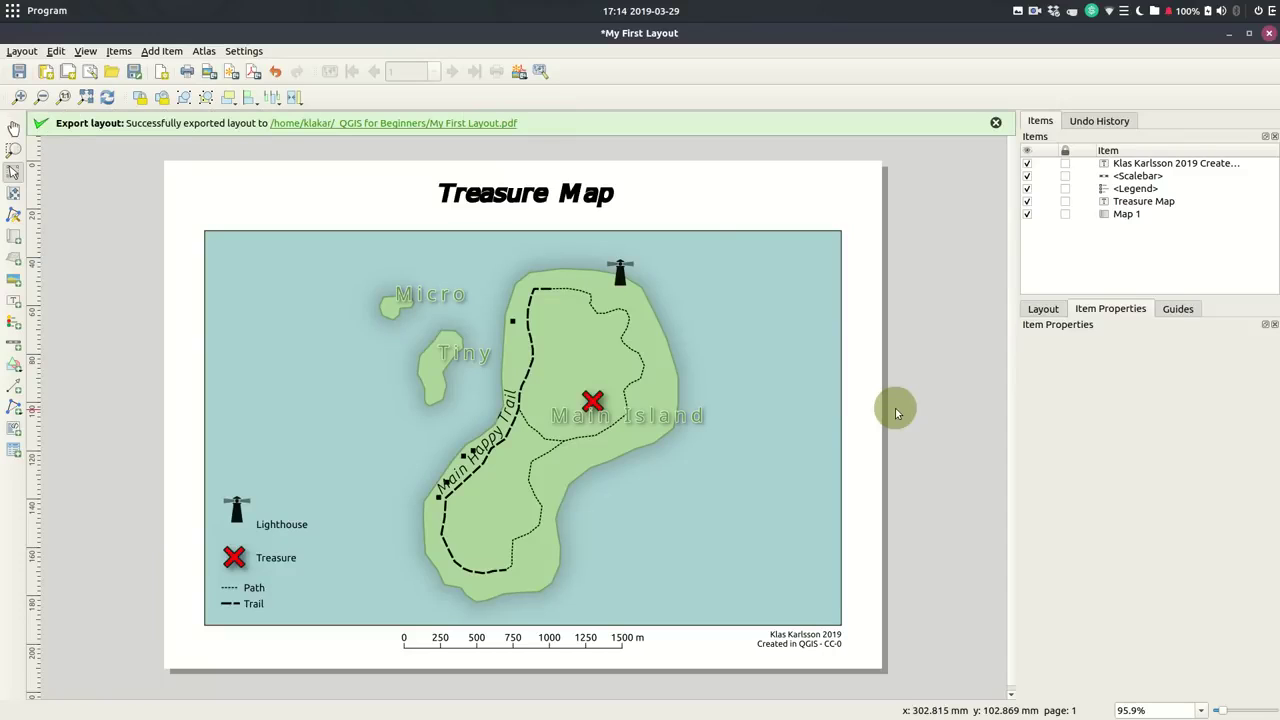
Open the exported My First Layout.pdf from its folder in a maximized viewer and examine the page at automatic zoom
{"action": "left_click", "coordinate": [469, 125]}
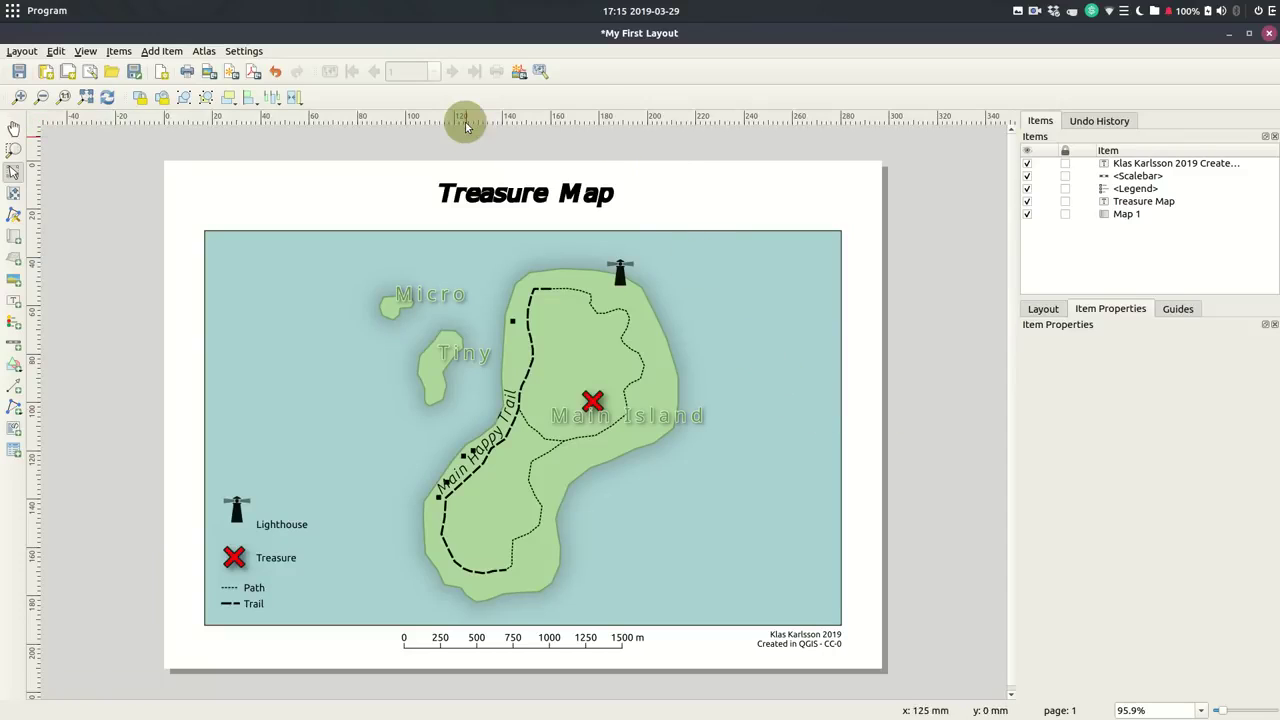
{"action": "double_click", "coordinate": [514, 159]}
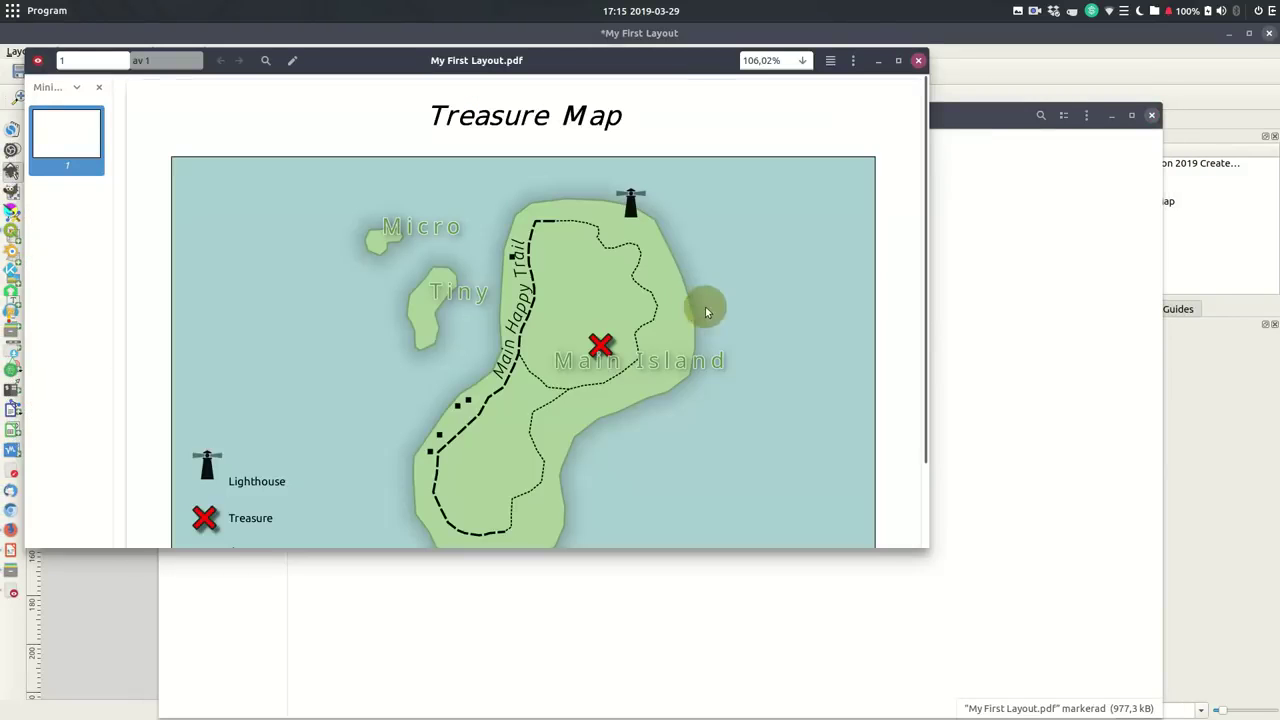
{"action": "left_click", "coordinate": [897, 61]}
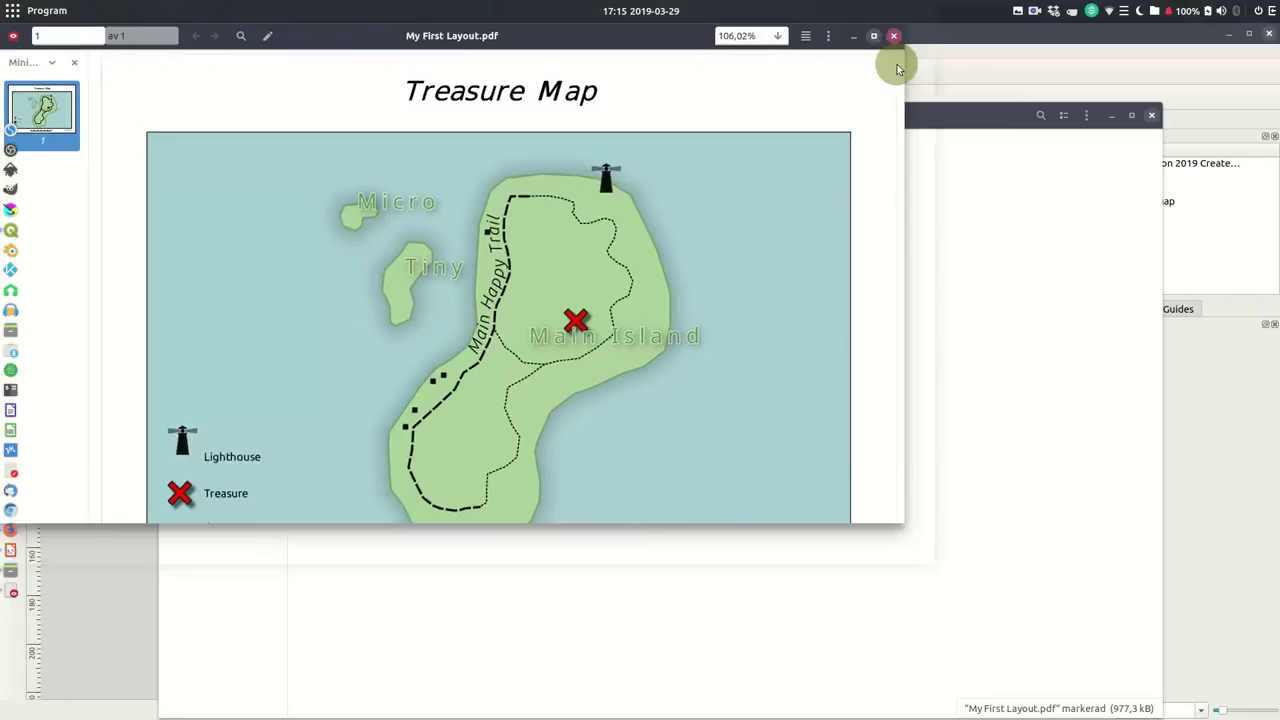
{"action": "left_click", "coordinate": [1153, 36]}
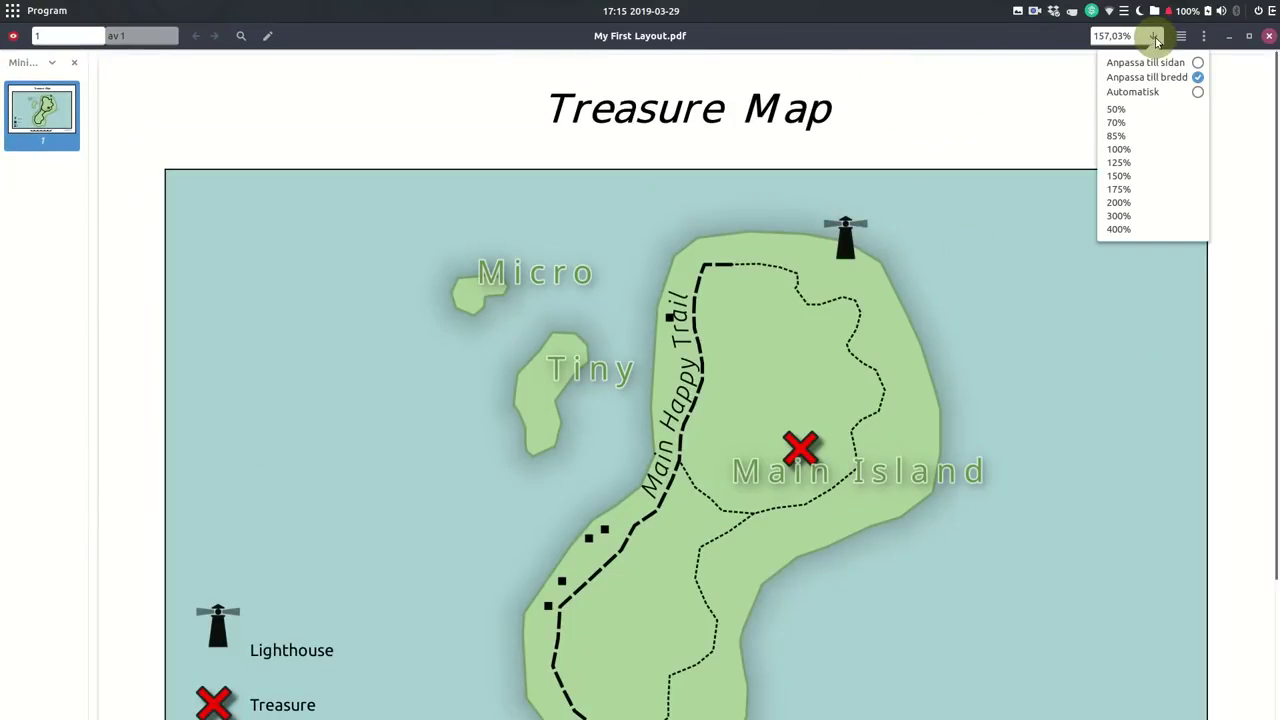
{"action": "left_click", "coordinate": [1160, 91]}
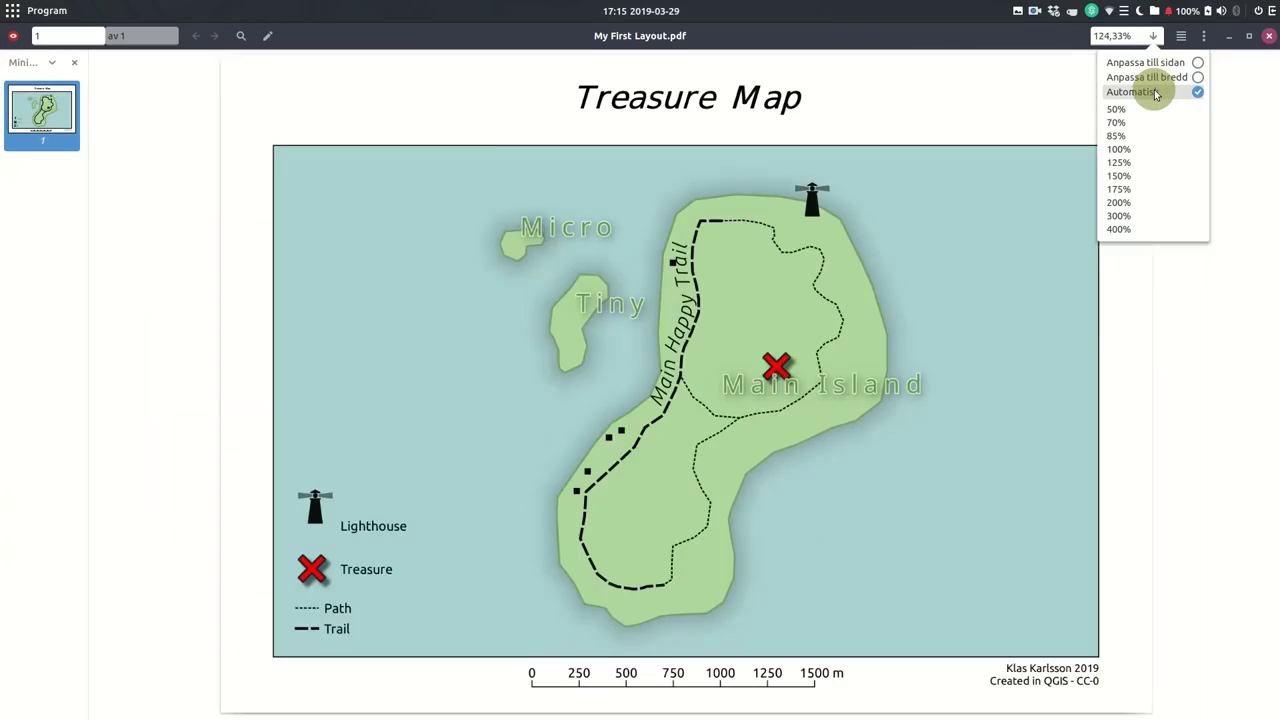
{"action": "left_click", "coordinate": [1220, 491]}
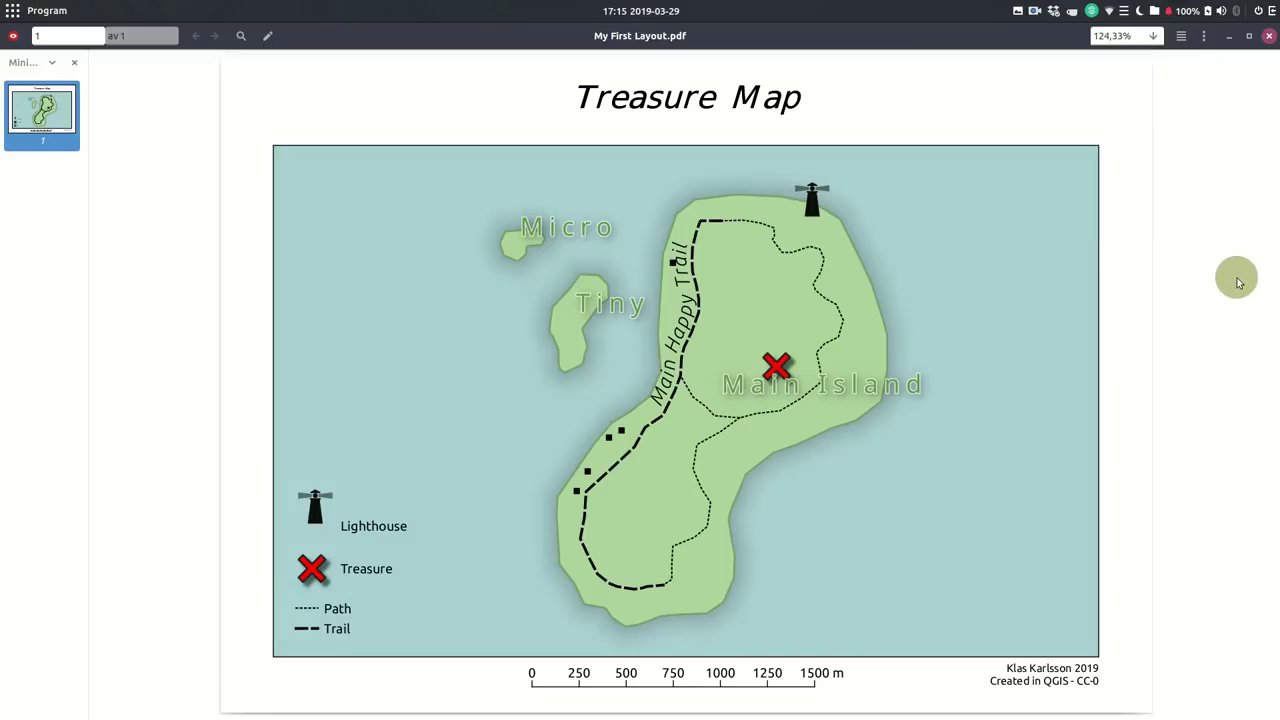
Close the PDF viewer and the layout window to get back to the Treasure Island project
{"action": "left_click", "coordinate": [1269, 37]}
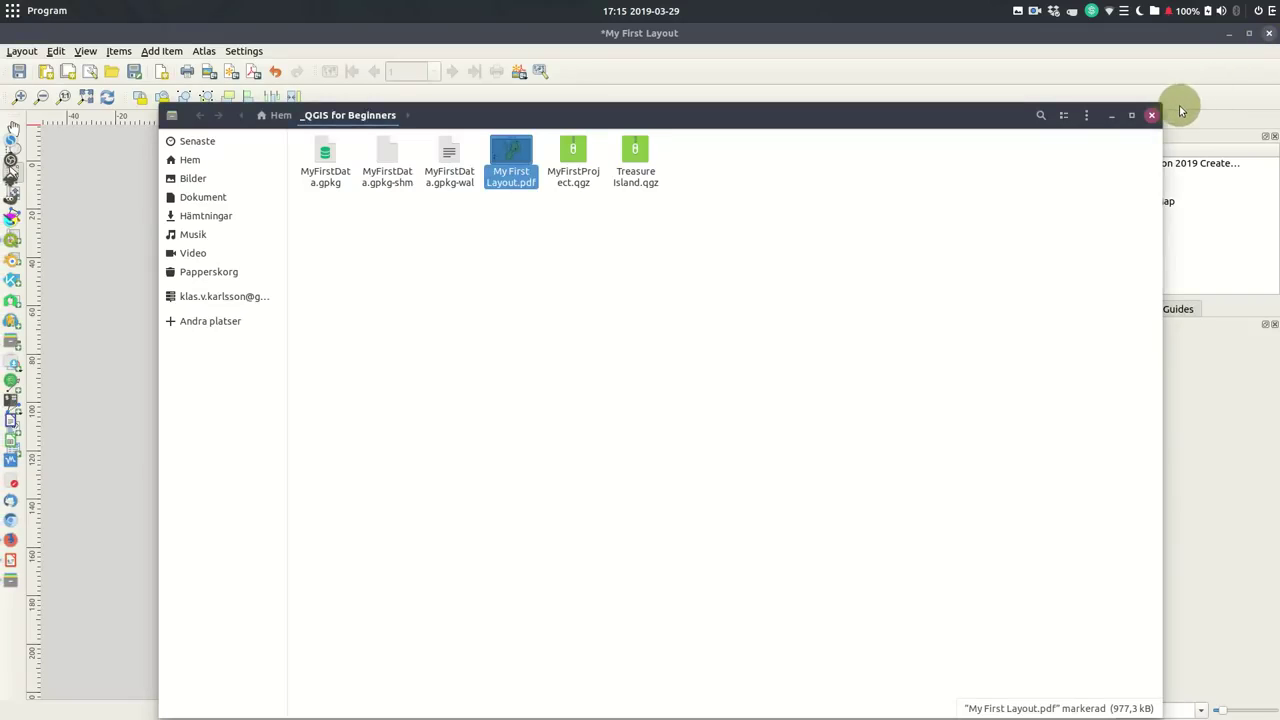
{"action": "left_click", "coordinate": [1269, 35]}
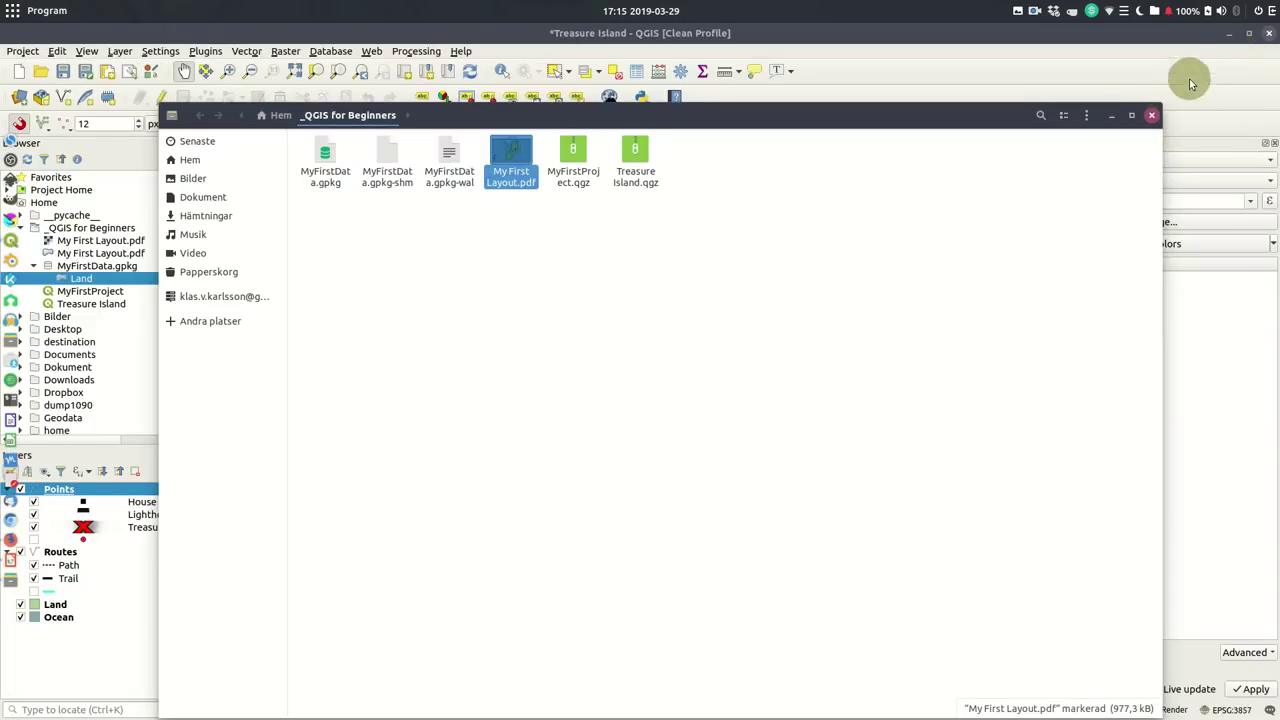
Close the file manager, open the QGIS help contents in Firefox and go to the main QGIS 3.4 documentation page
{"action": "left_click", "coordinate": [1154, 115]}
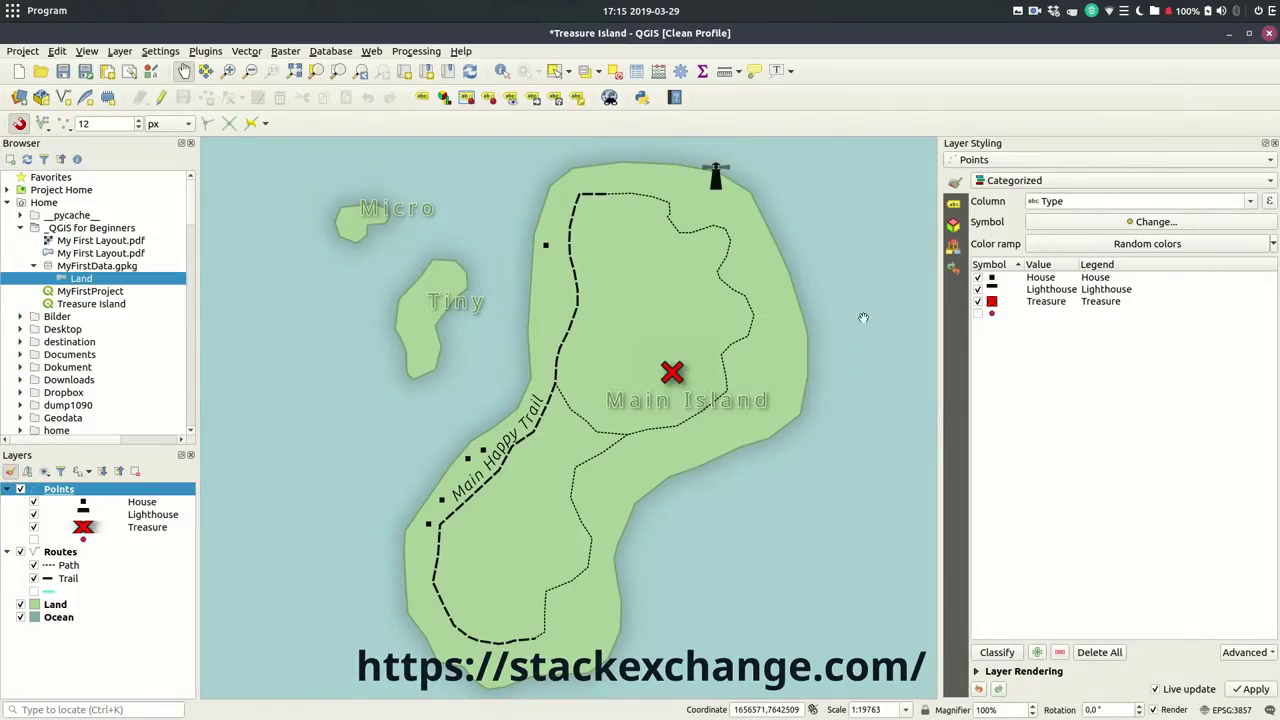
{"action": "left_click", "coordinate": [461, 51]}
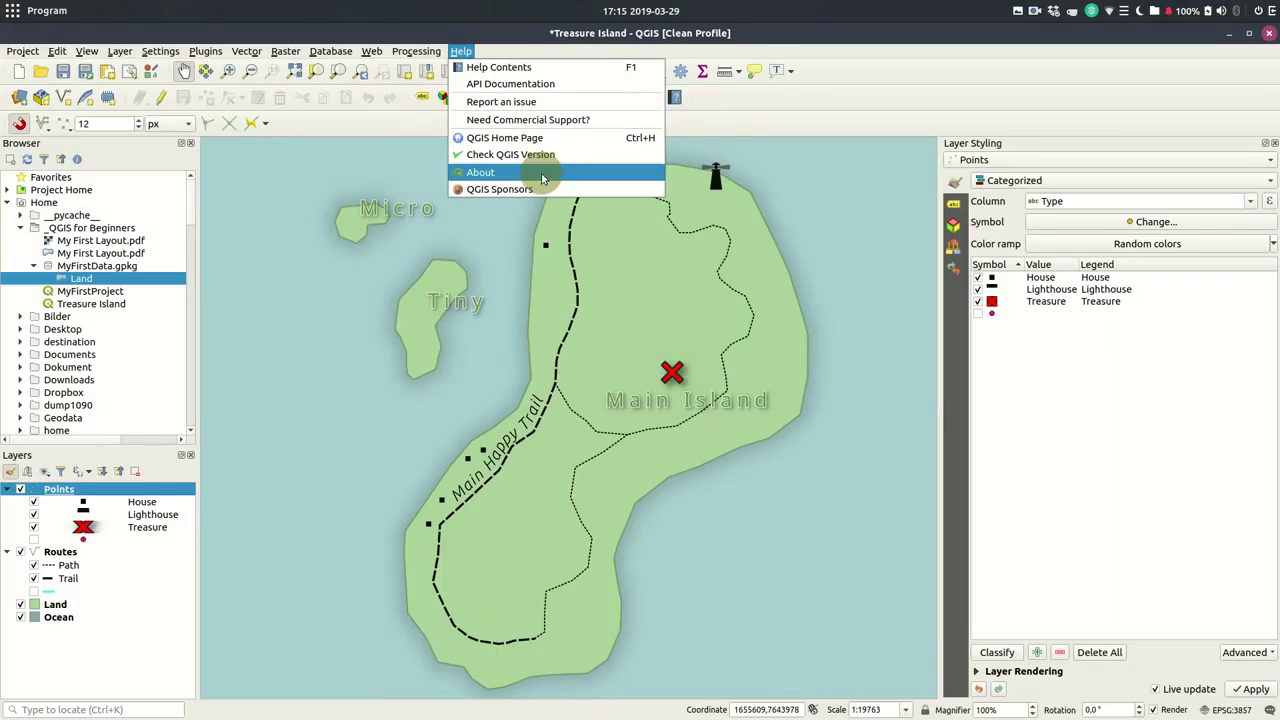
{"action": "left_click", "coordinate": [533, 72]}
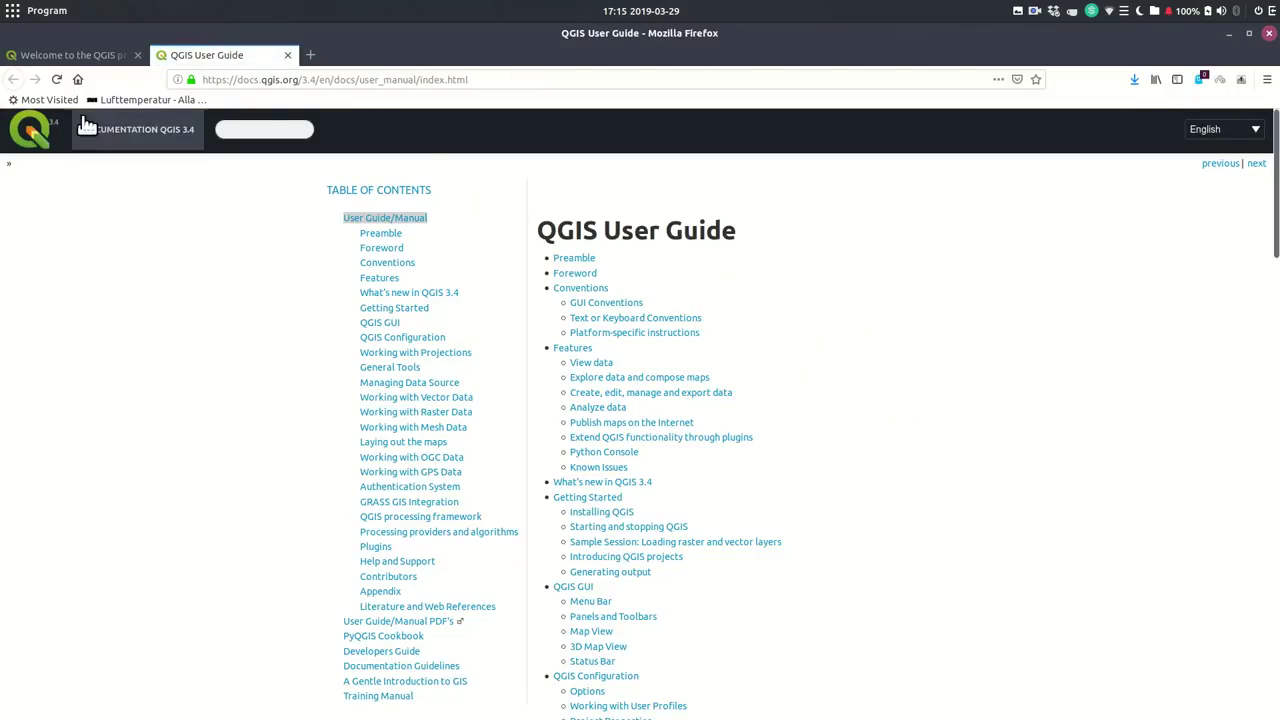
{"action": "left_click", "coordinate": [30, 128]}
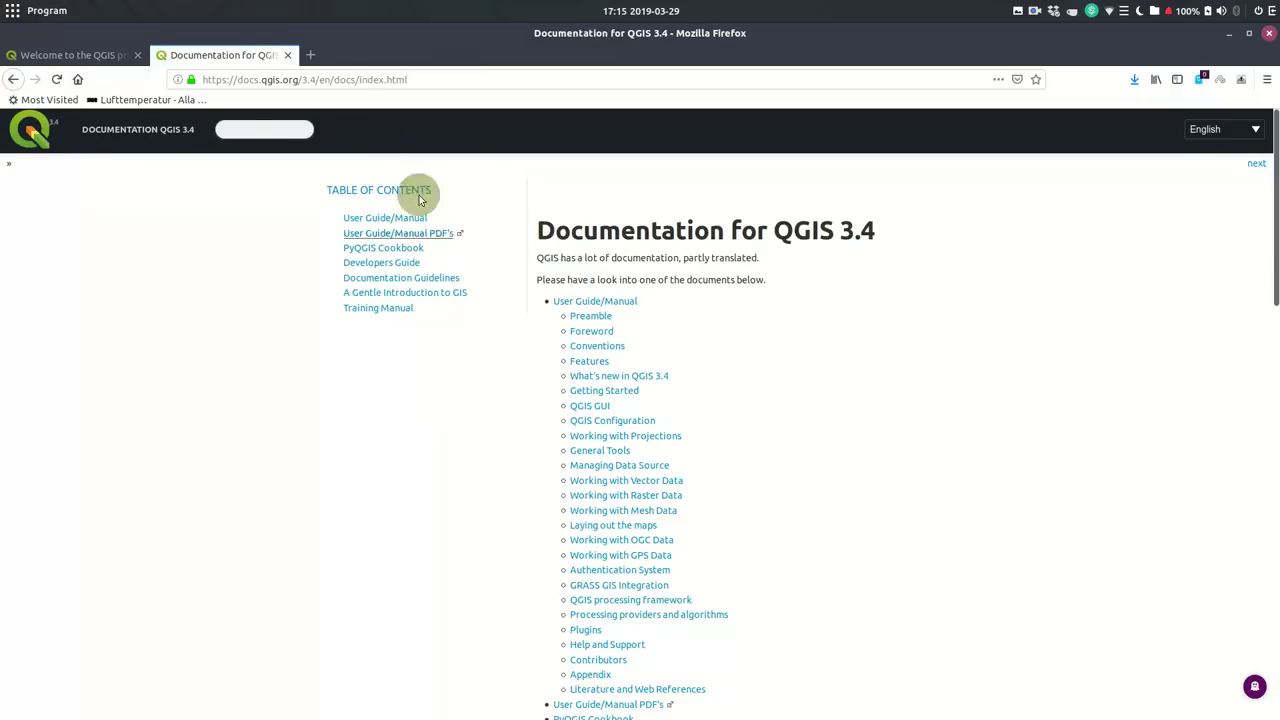
Examine the For Users page of the QGIS website from documentation to plugins, and return to the site's home page
{"action": "left_click", "coordinate": [72, 58]}
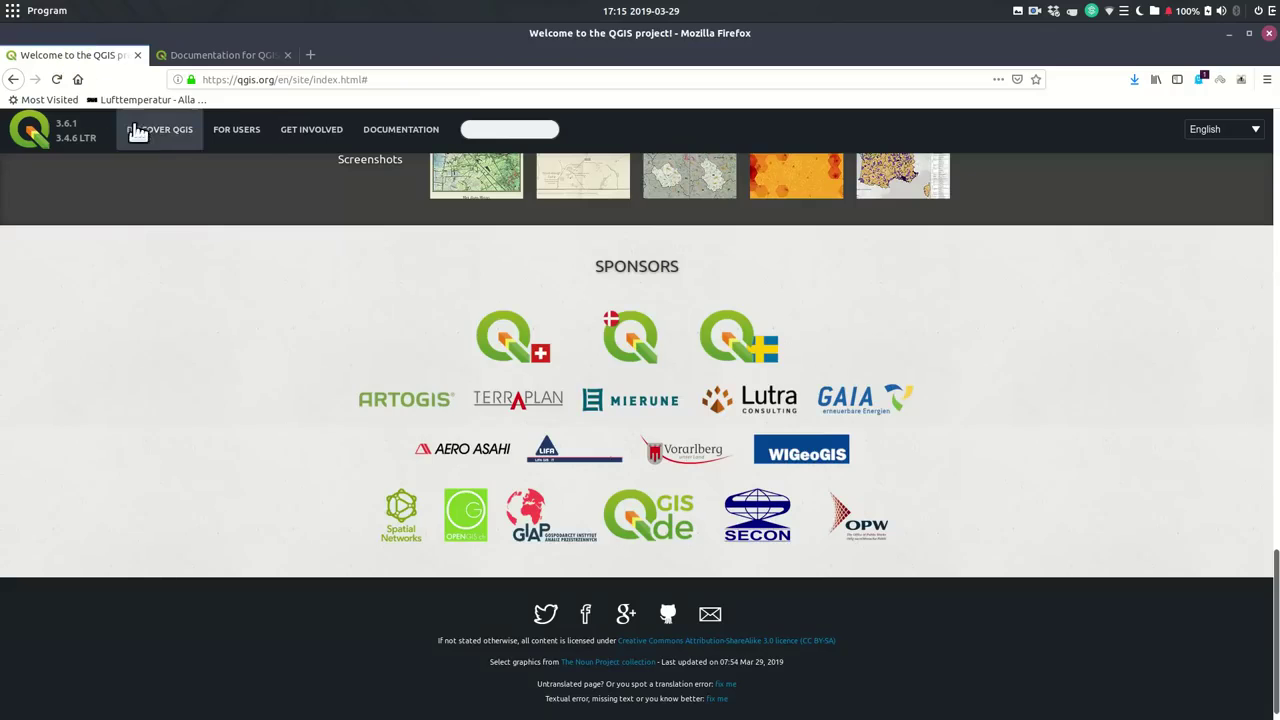
{"action": "left_click", "coordinate": [236, 134]}
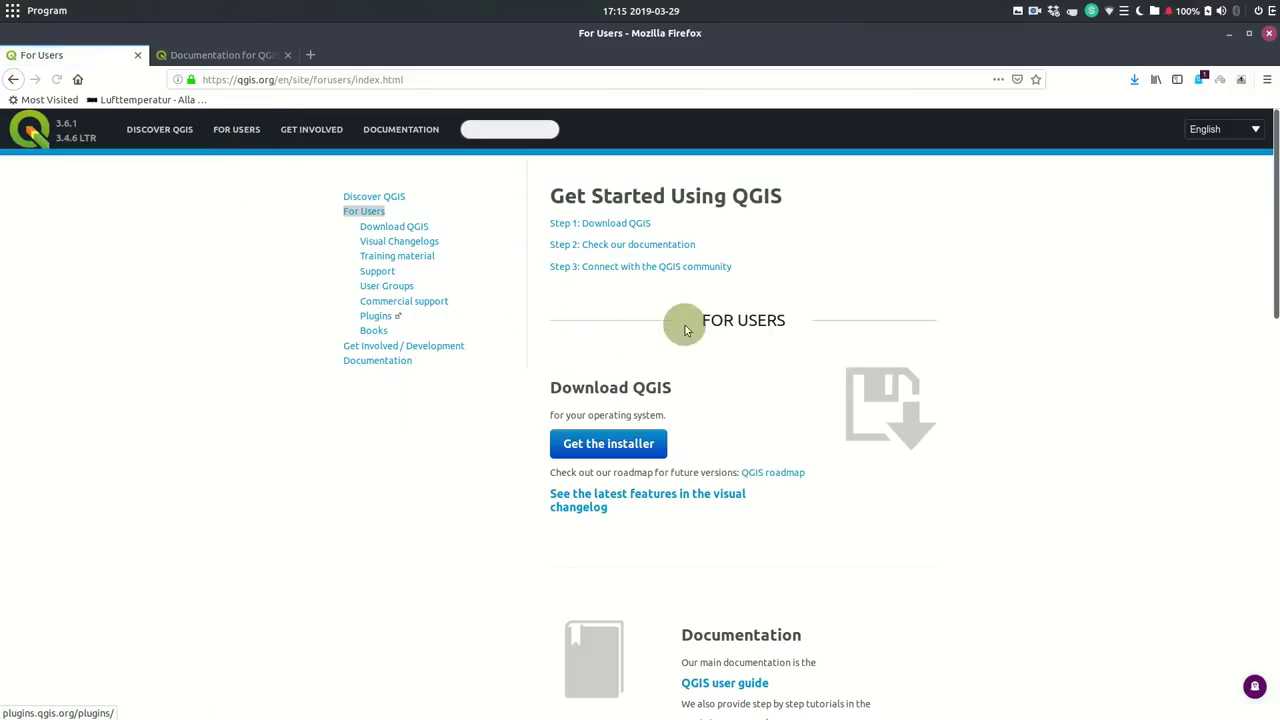
{"action": "scroll", "coordinate": [726, 350], "scroll_direction": "down", "scroll_amount": 8}
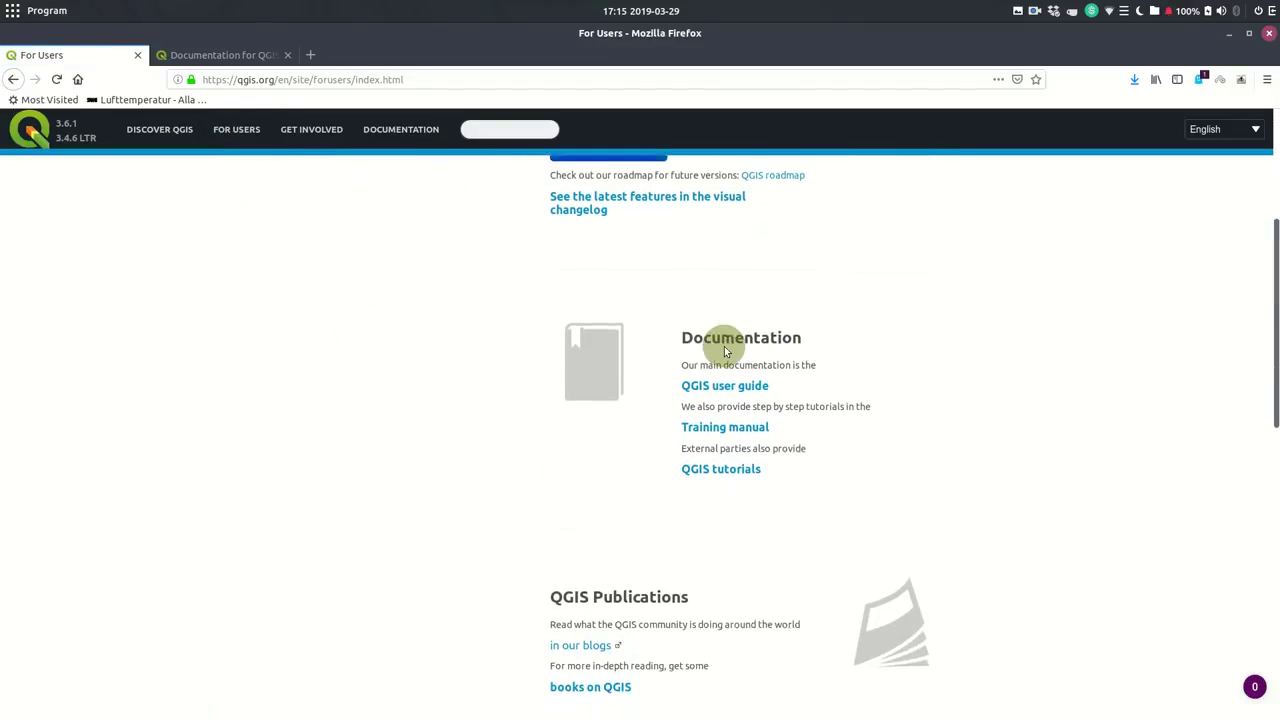
{"action": "scroll", "coordinate": [459, 360], "scroll_direction": "down", "scroll_amount": 6}
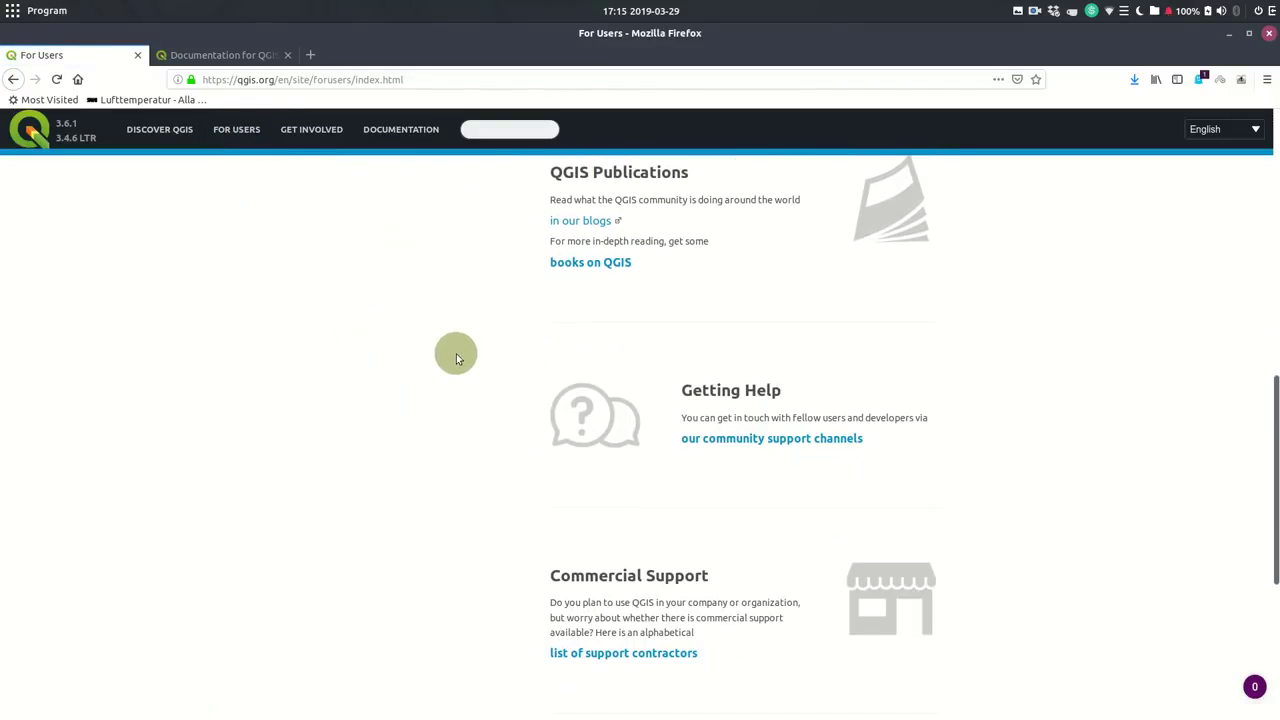
{"action": "scroll", "coordinate": [450, 375], "scroll_direction": "down", "scroll_amount": 5}
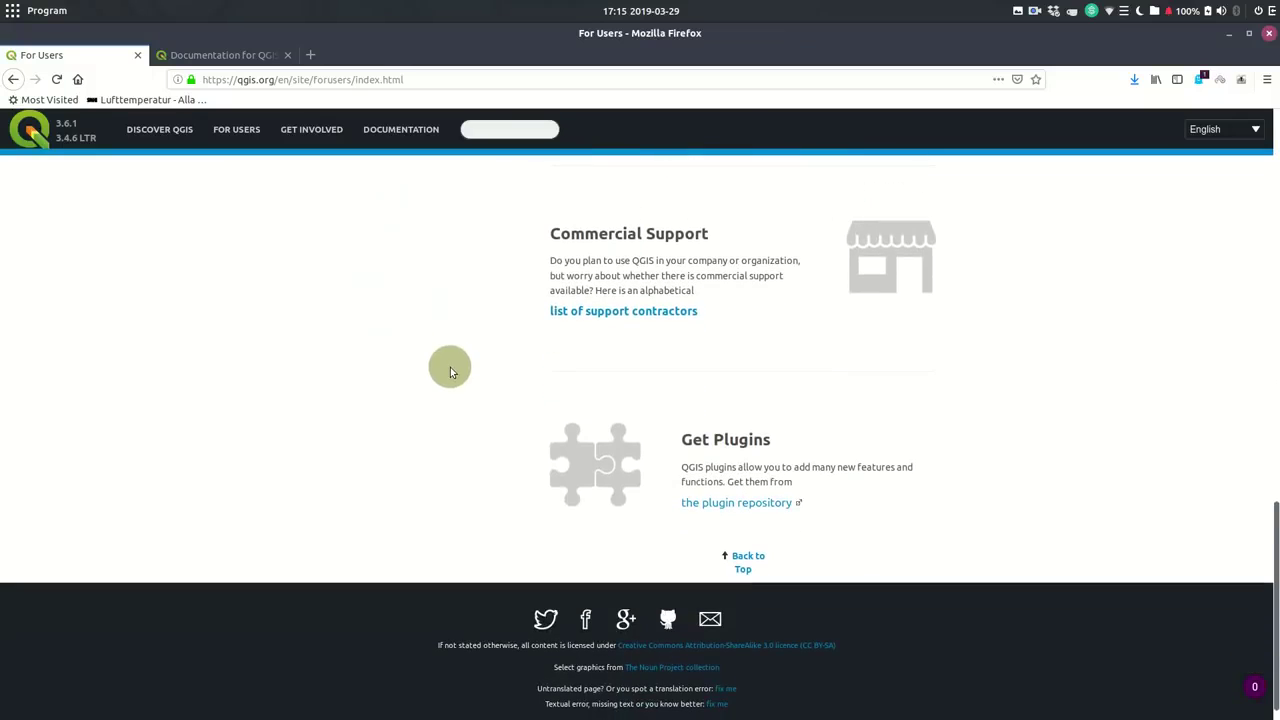
{"action": "left_click", "coordinate": [31, 131]}
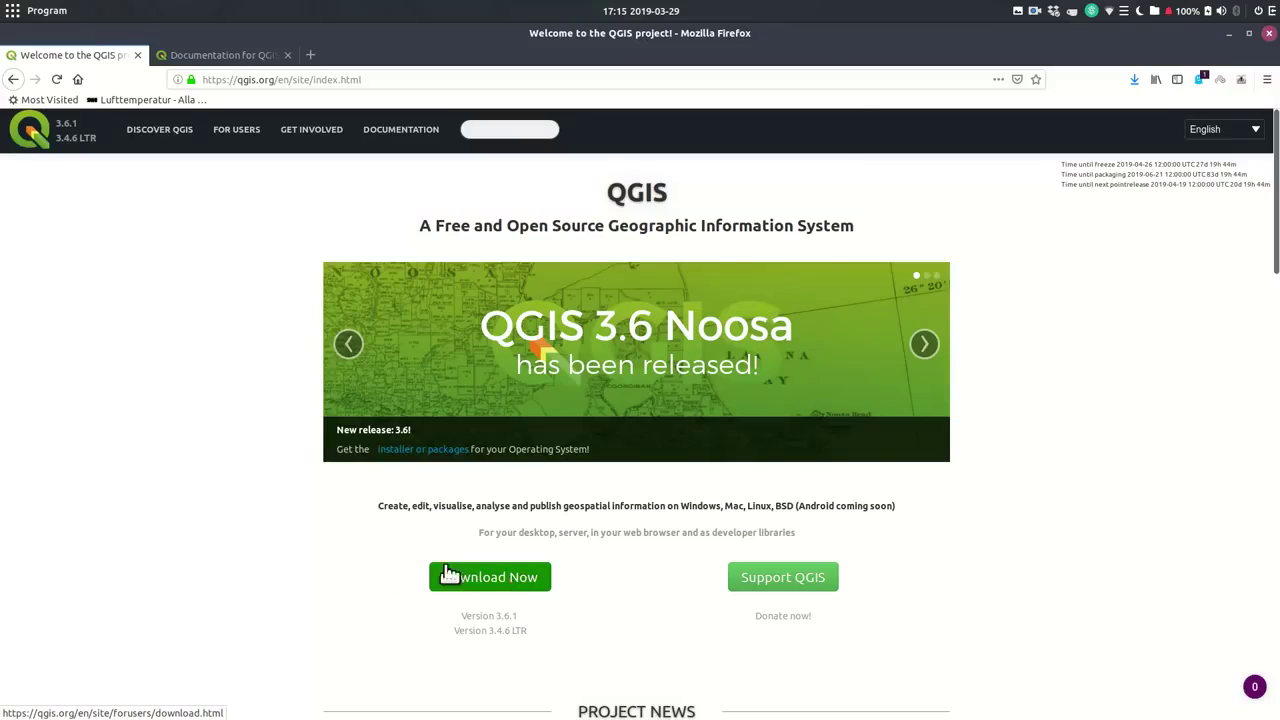
{"action": "left_click", "coordinate": [327, 576]}
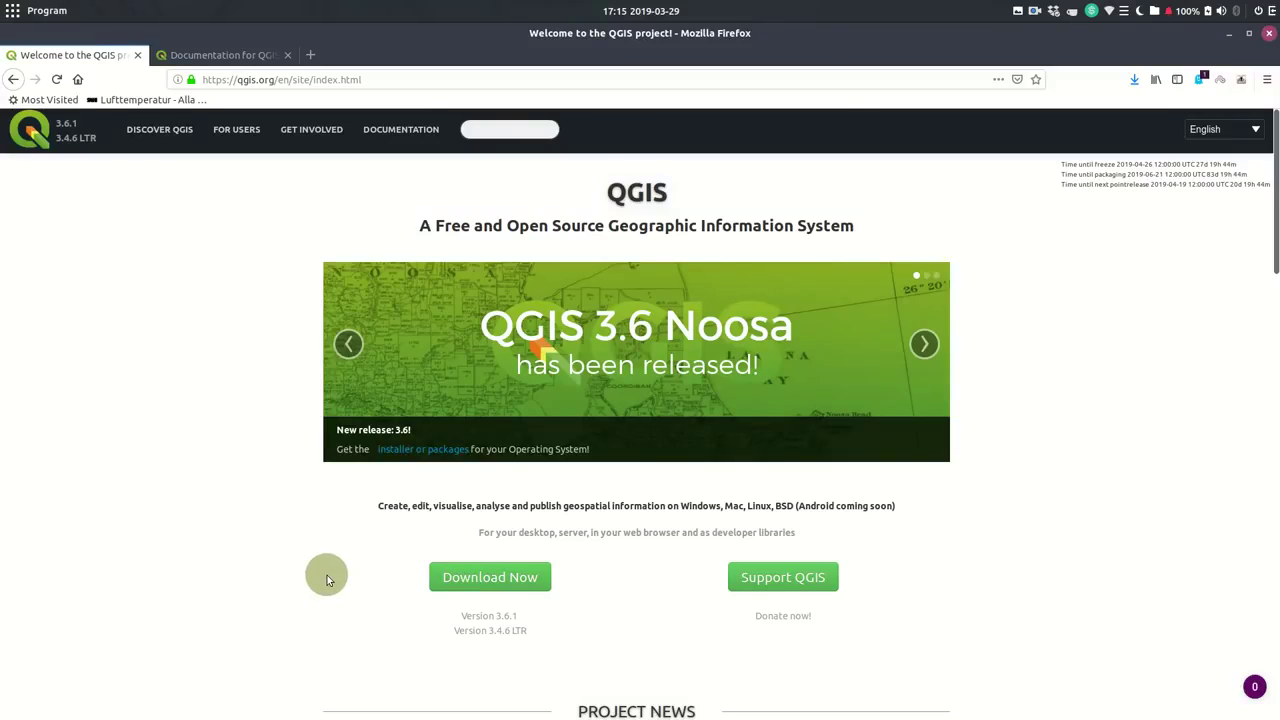